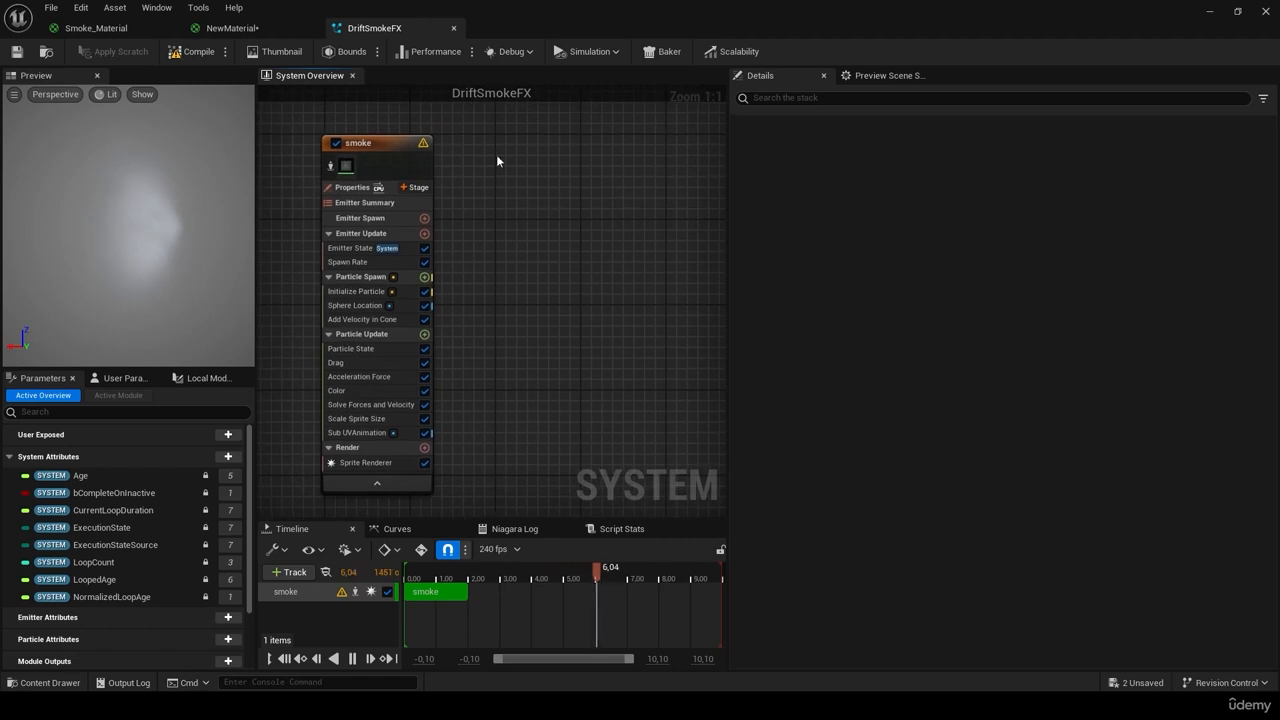
# Step: Add a Fountain emitter from the templates to DriftSmokeFX and frame both emitters in the graph
pyautogui.rightClick(516, 143)
pyautogui.click(555, 168)
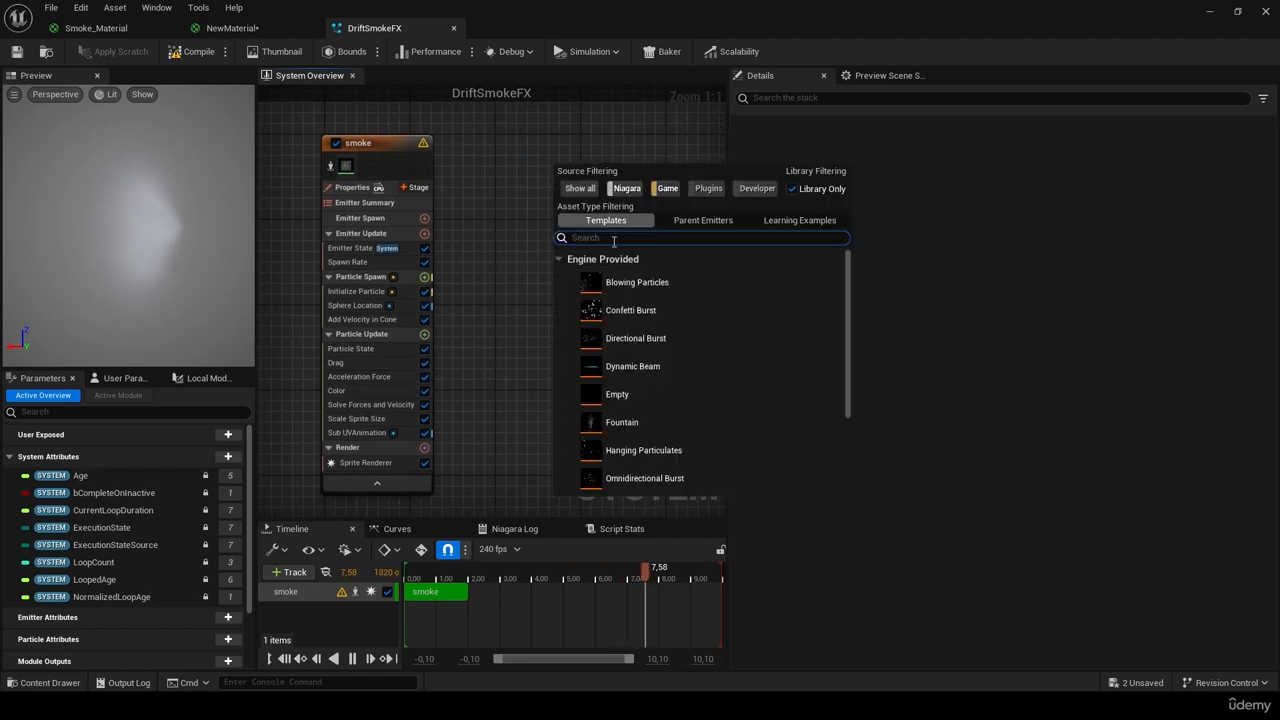
pyautogui.doubleClick(628, 428)
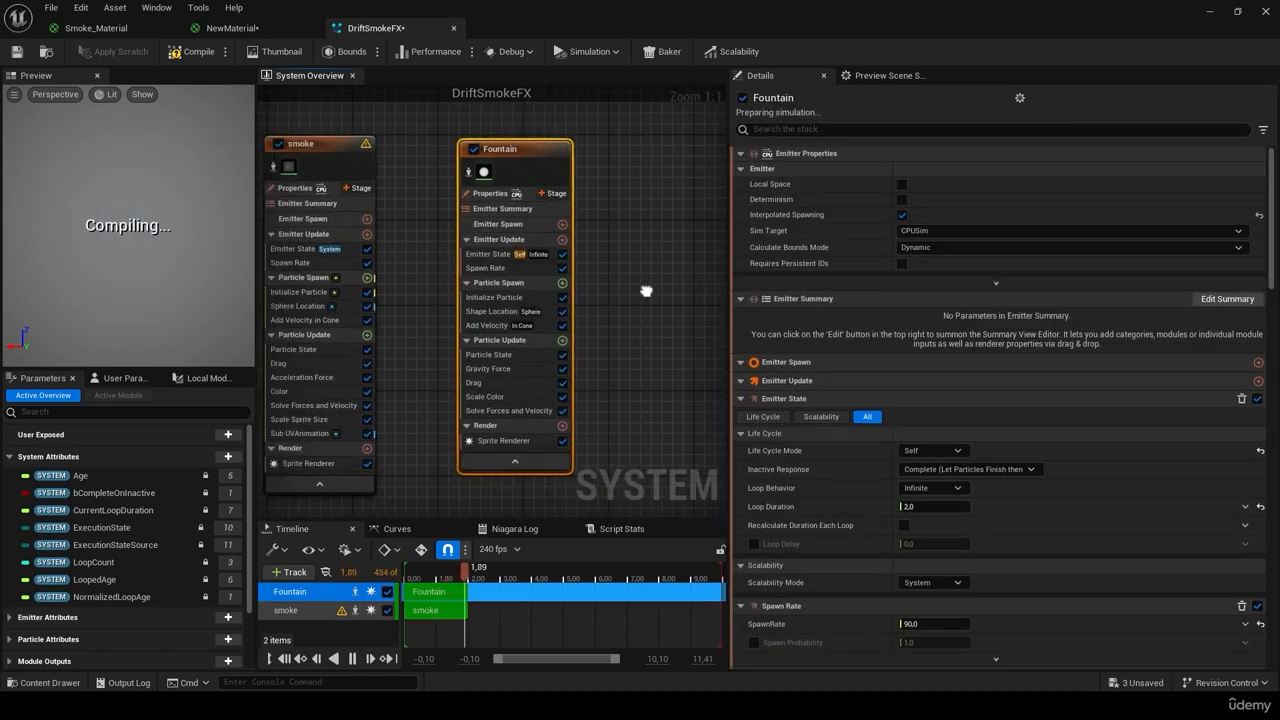
pyautogui.moveTo(646, 291); pyautogui.dragTo(706, 307, button='right')
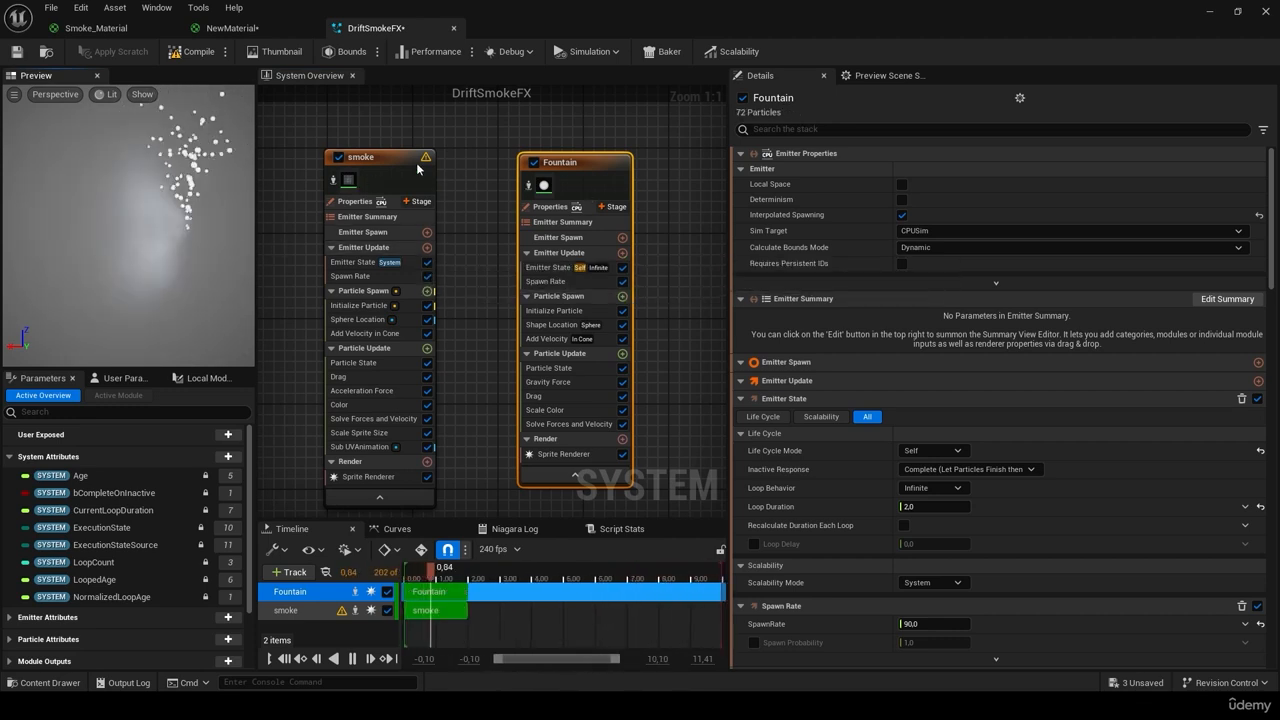
# Step: Disable the original smoke emitter and check which material its sprite renderer uses
pyautogui.click(341, 158)
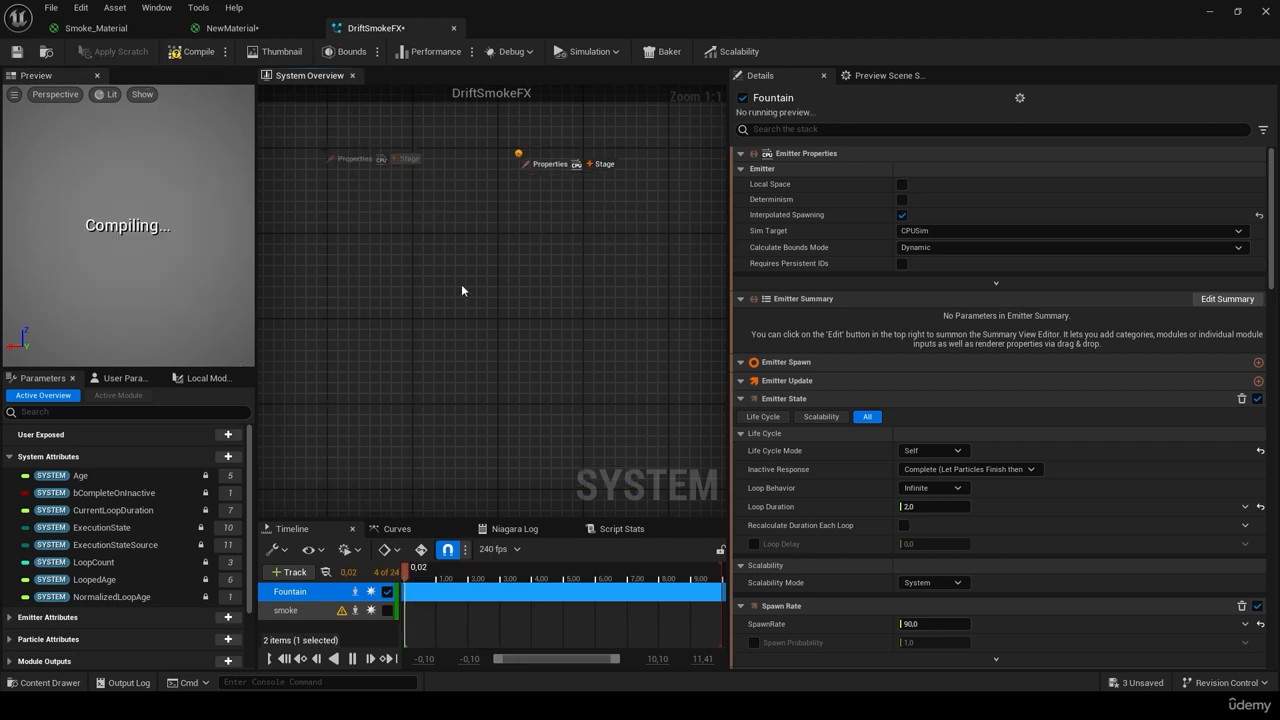
pyautogui.moveTo(432, 199)
pyautogui.mouseDown(button='right')
pyautogui.moveTo(463, 204)
pyautogui.moveTo(451, 186)
pyautogui.mouseUp(button='right')
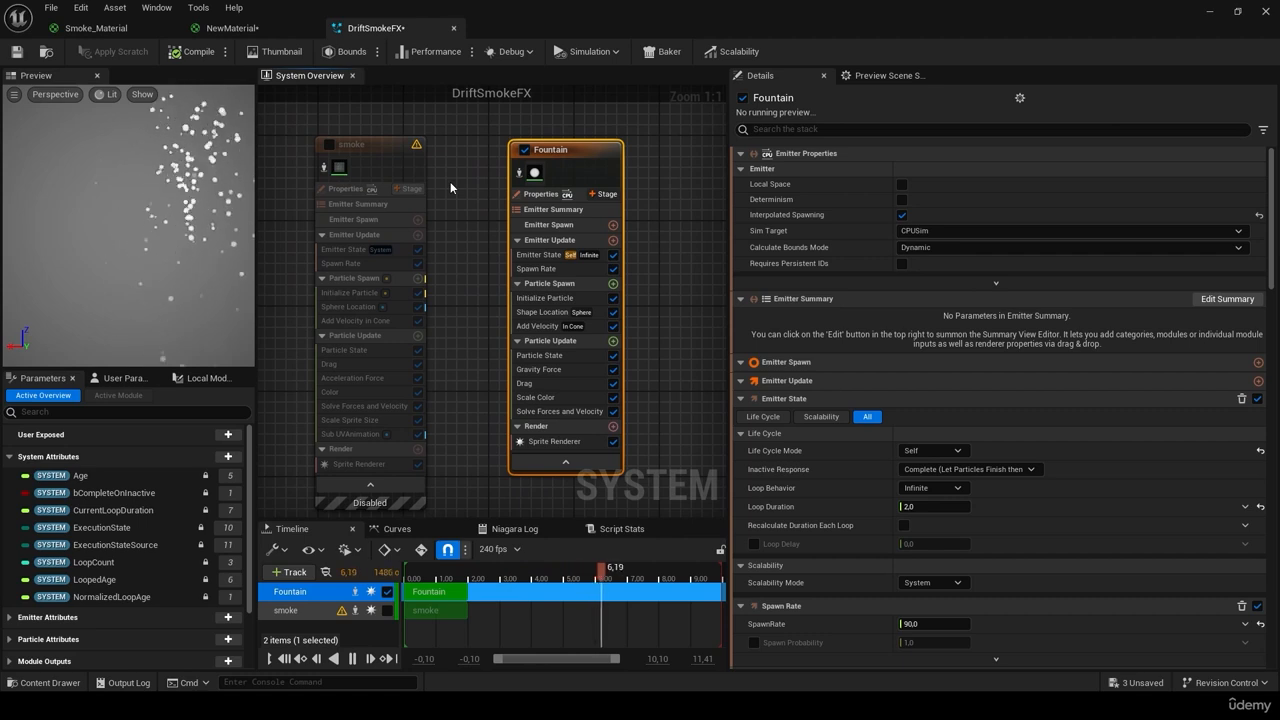
pyautogui.click(358, 464)
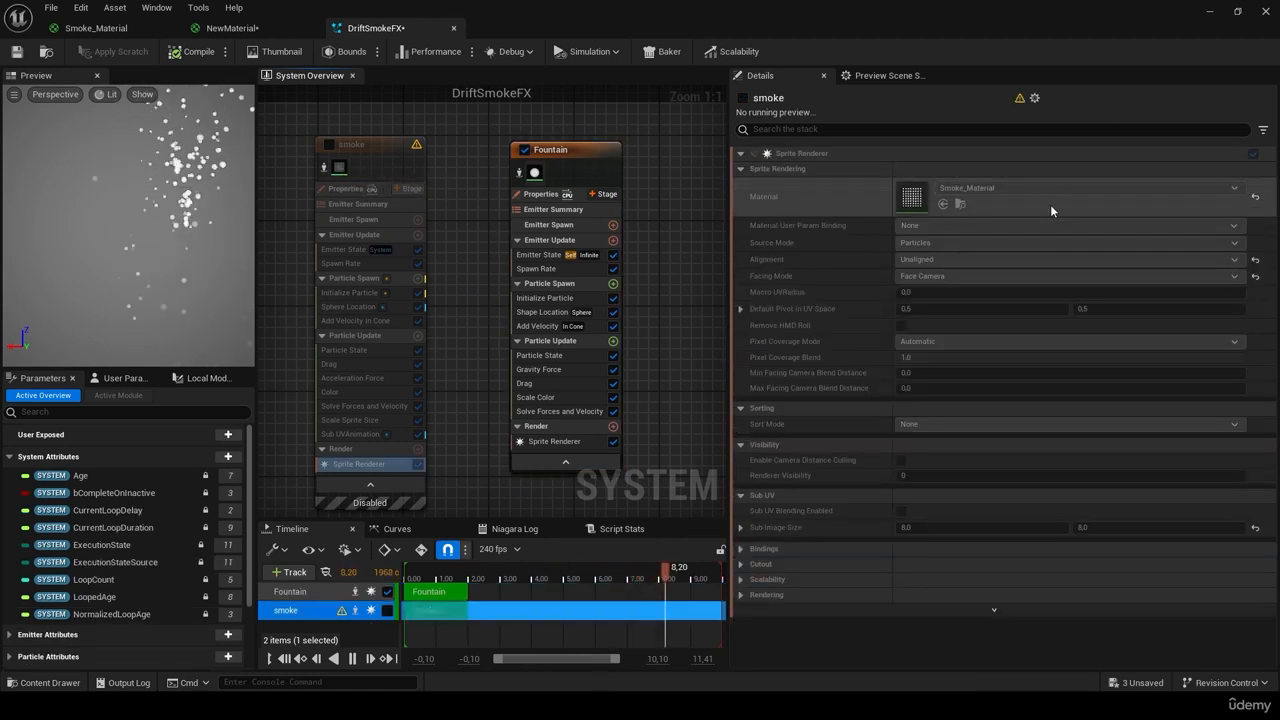
pyautogui.click(60, 682)
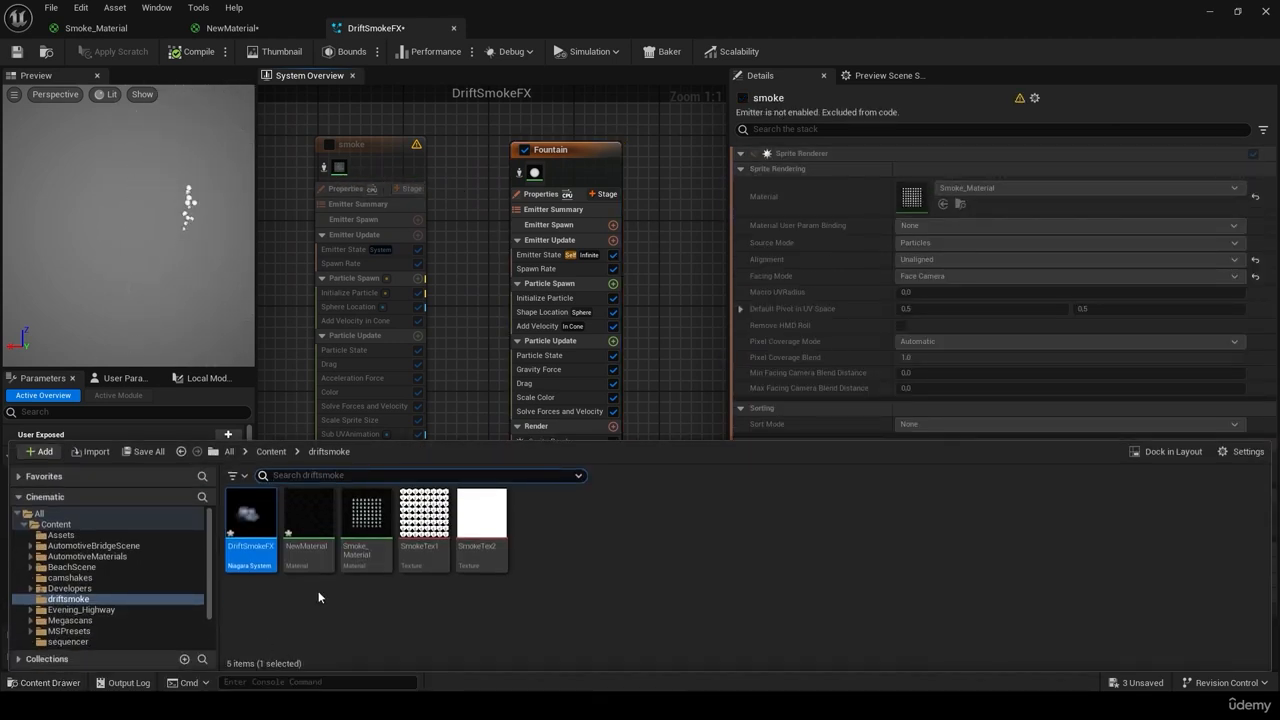
pyautogui.click(68, 681)
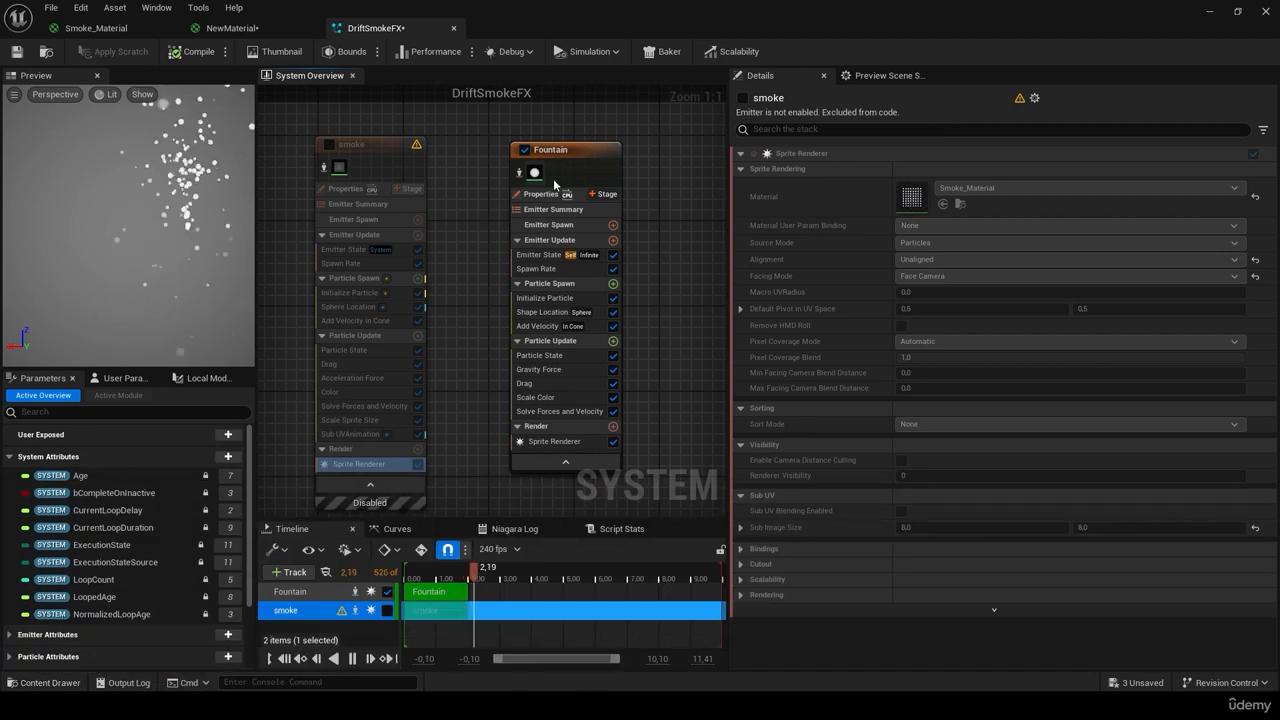
# Step: Assign Smoke_Material to the Fountain emitter's sprite renderer
pyautogui.click(533, 176)
pyautogui.click(1020, 190)
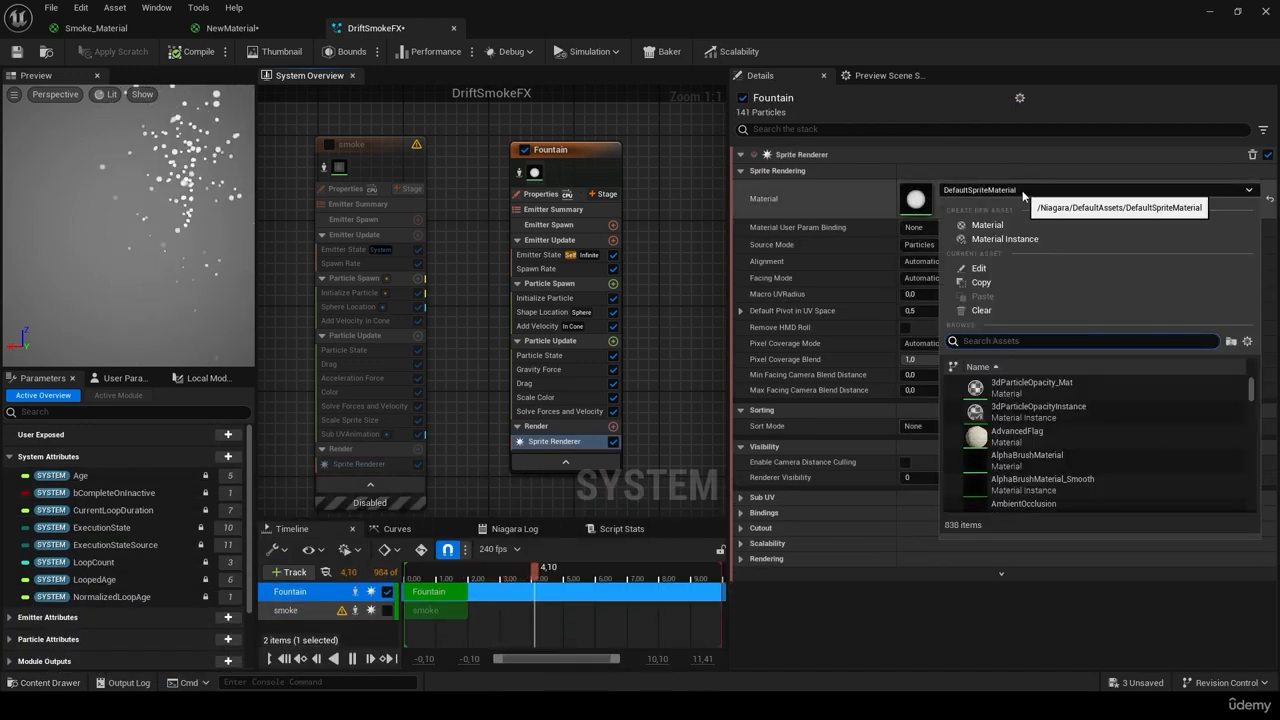
pyautogui.write('smokl')
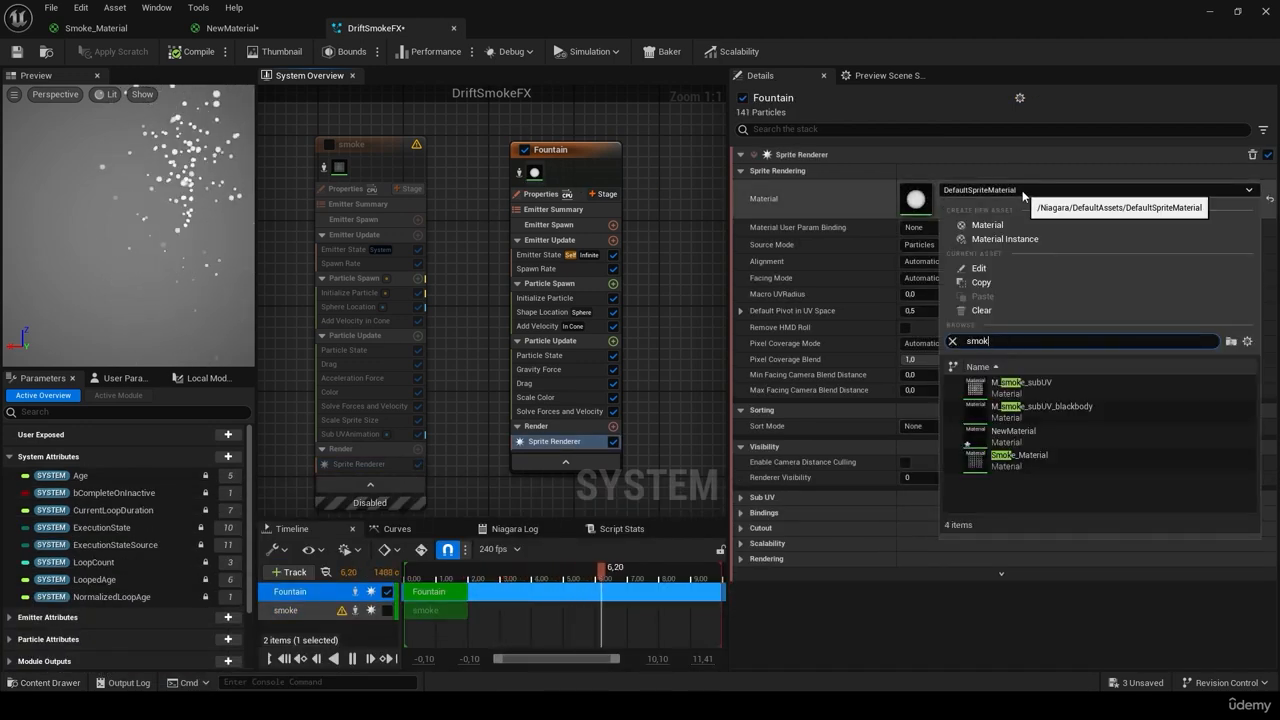
pyautogui.click(1049, 458)
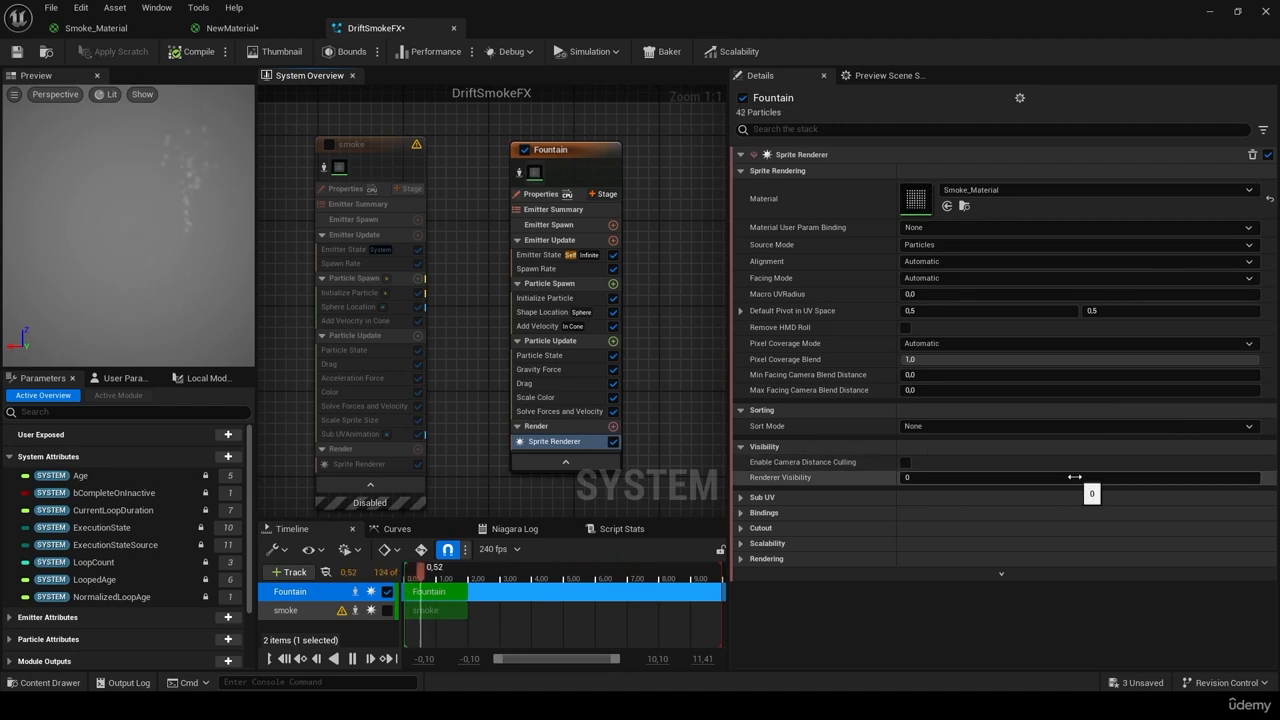
# Step: Give Fountain's sprites an 8×8 blended Sub UV sheet, comparing against the smoke emitter
pyautogui.click(196, 223)
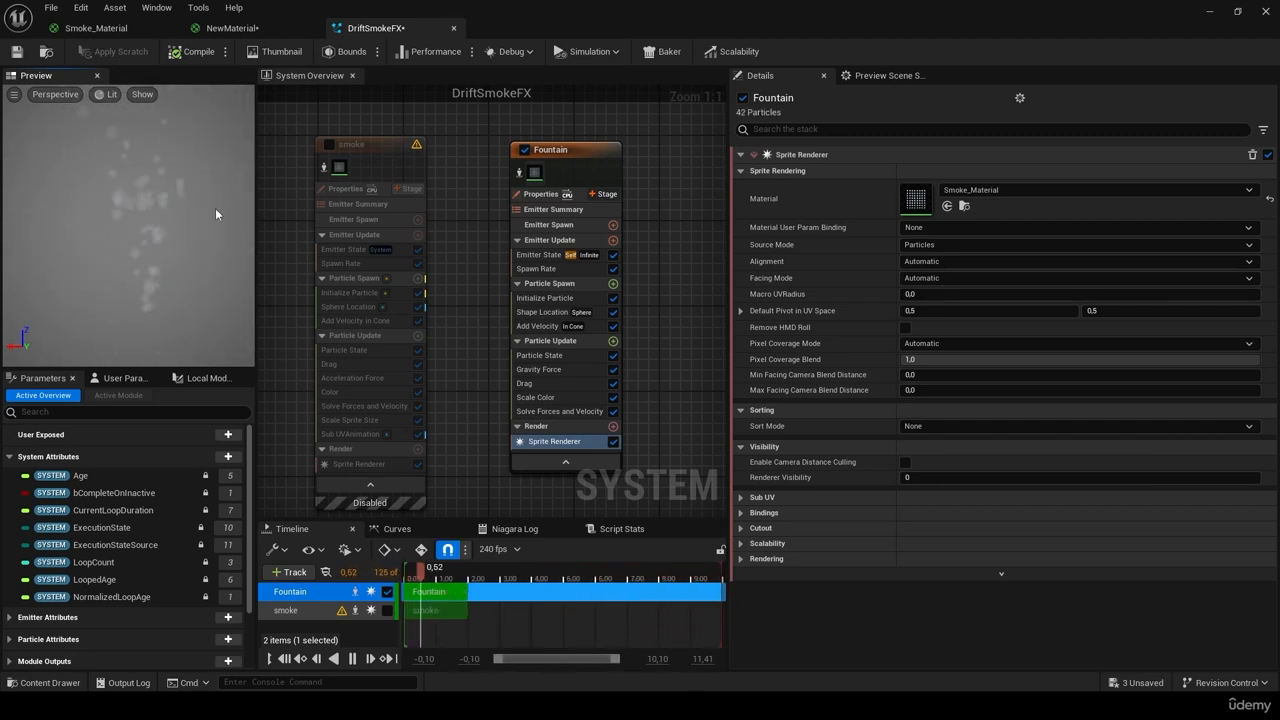
pyautogui.click(749, 500)
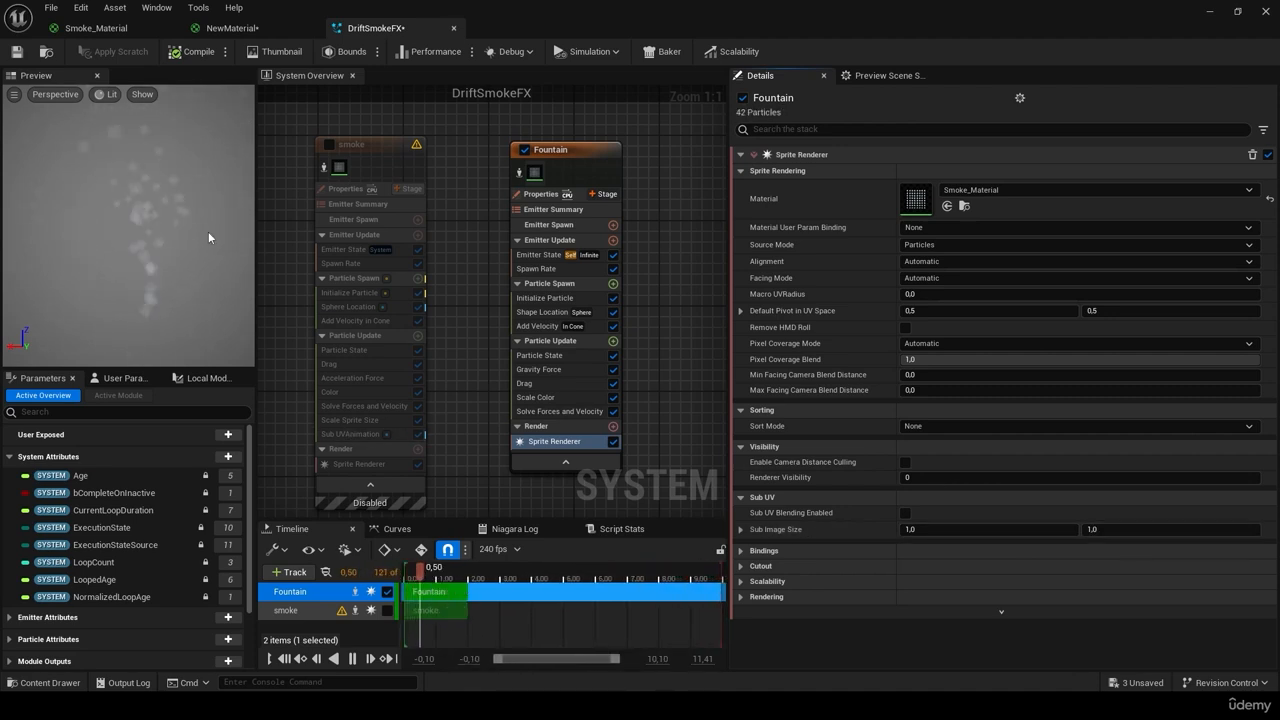
pyautogui.click(911, 530)
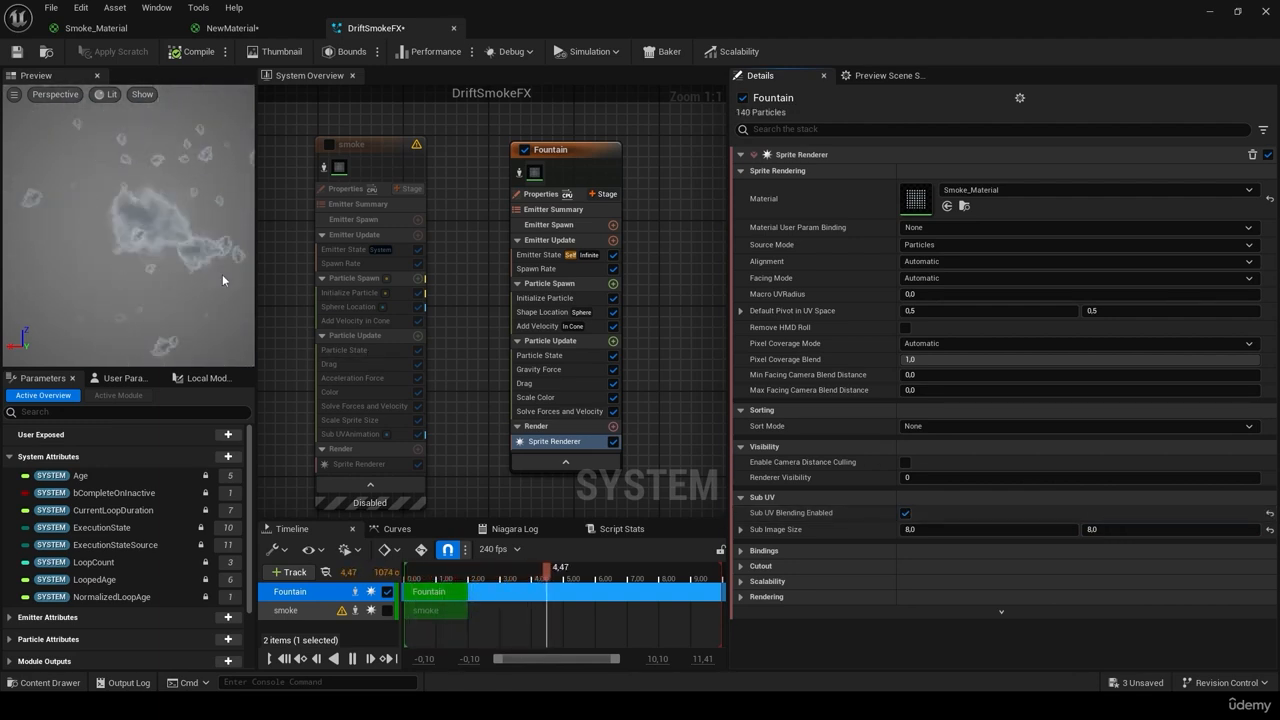
pyautogui.click(380, 195)
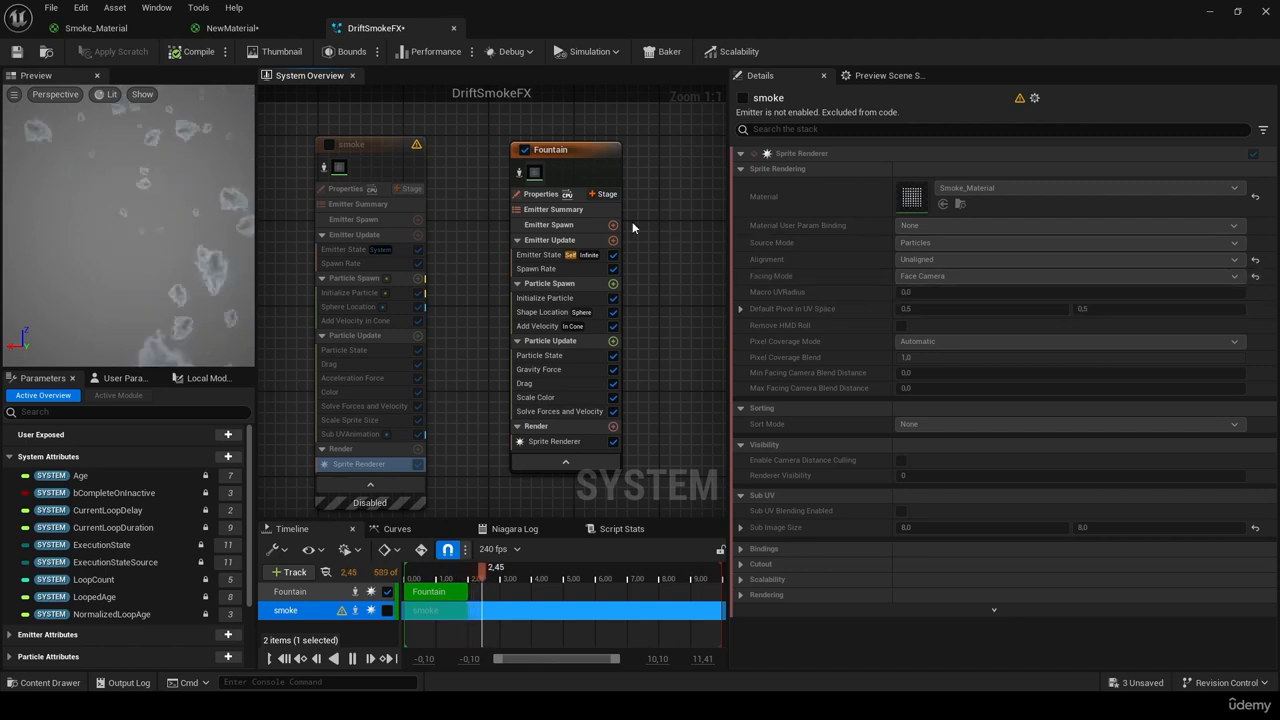
pyautogui.click(533, 174)
# Step: Set sprite alignment to Unaligned and facing mode to Face Camera, then save the system
pyautogui.click(942, 259)
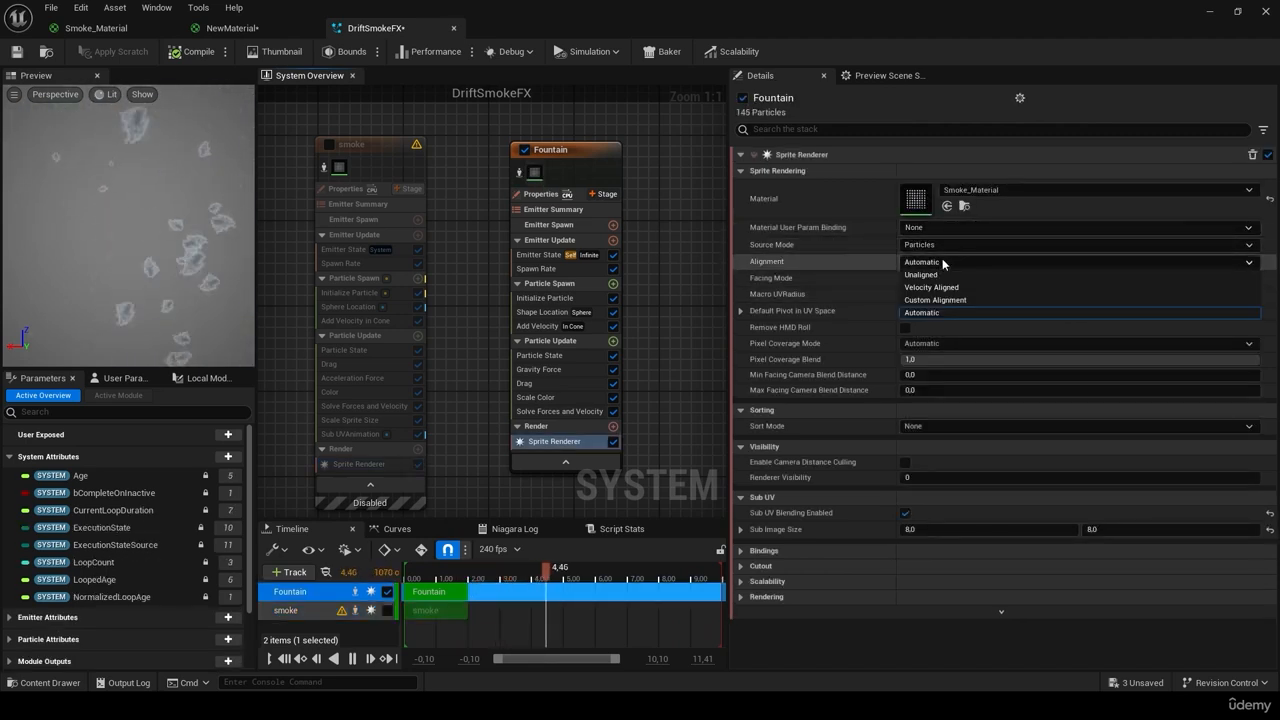
pyautogui.click(930, 274)
pyautogui.click(950, 278)
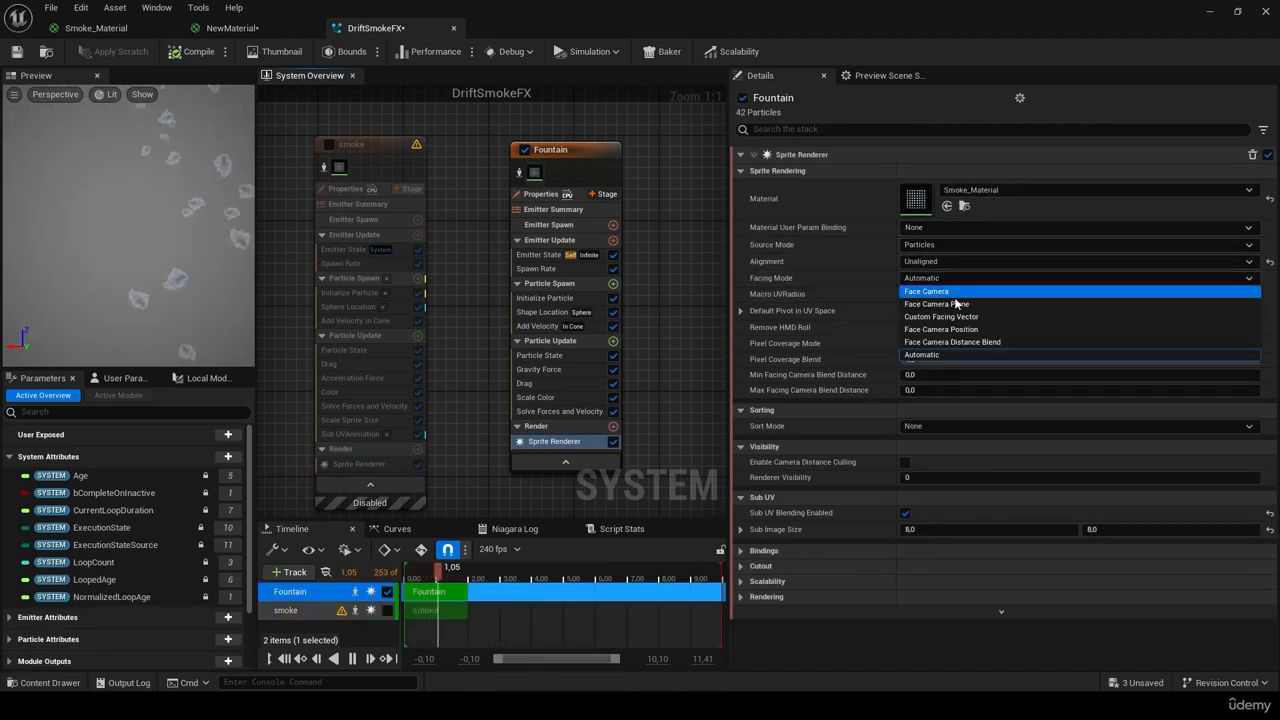
pyautogui.click(952, 289)
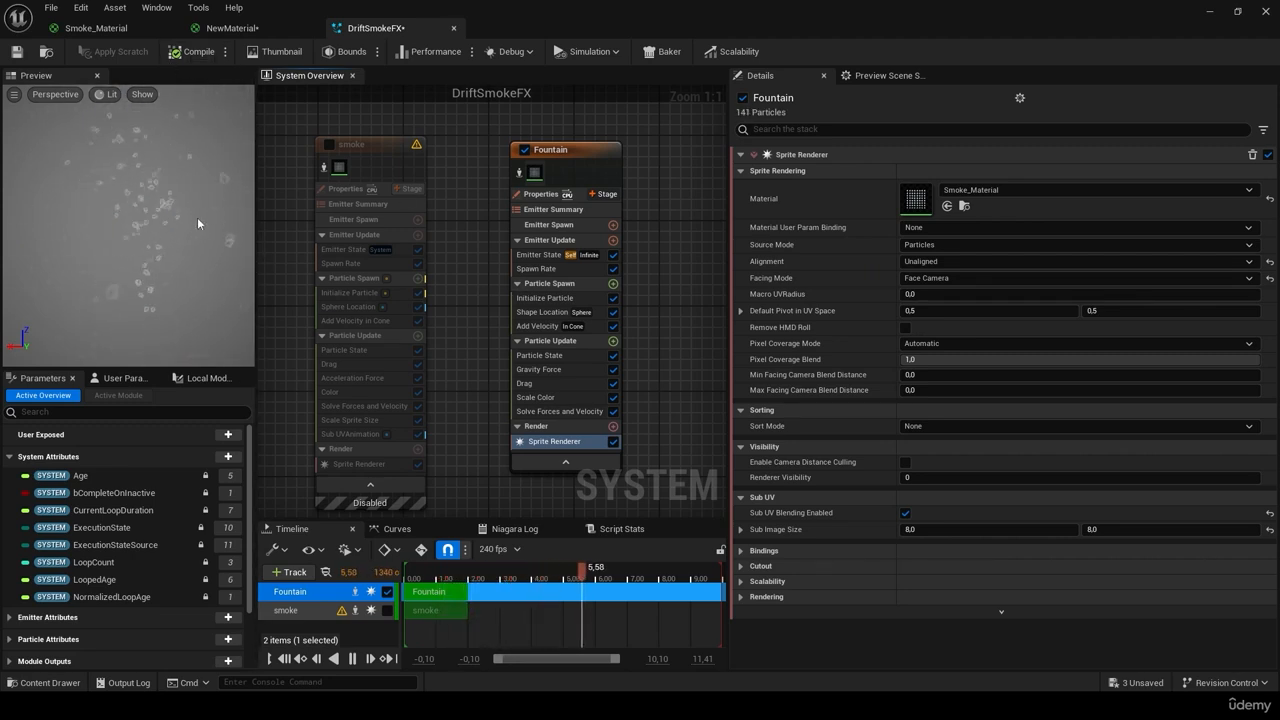
pyautogui.click(16, 51)
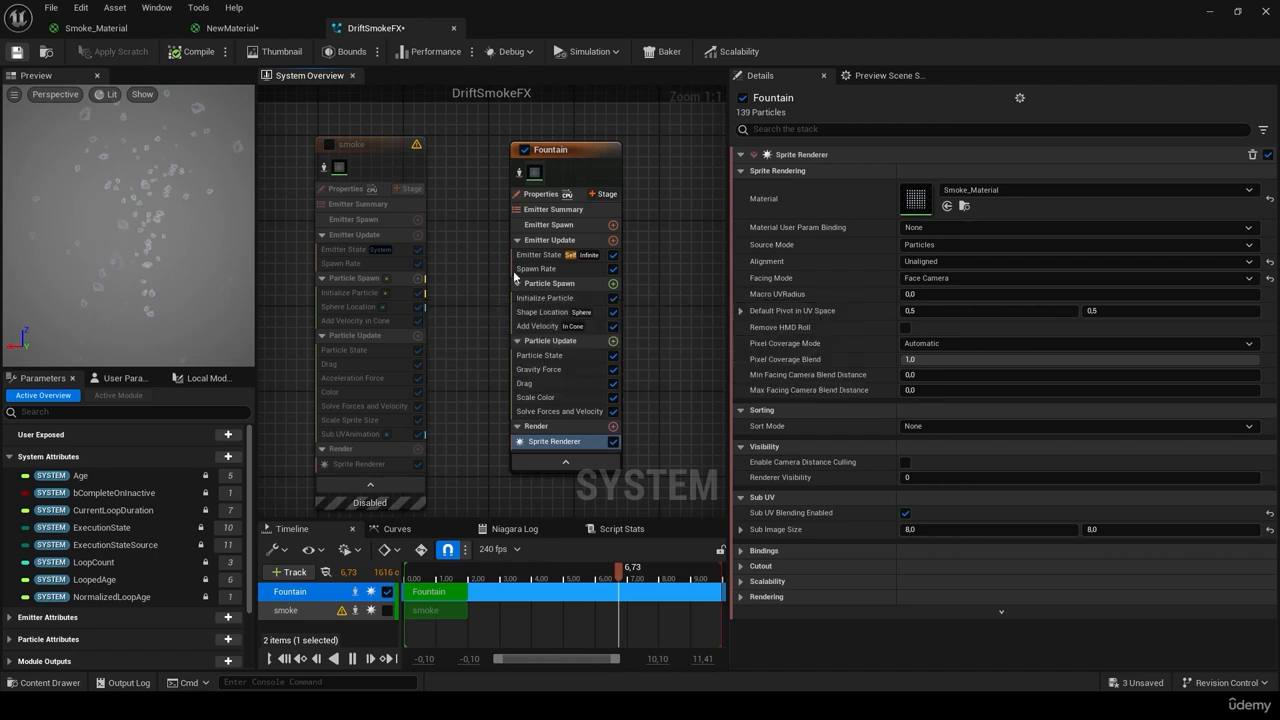
# Step: Rename the Fountain emitter node to 'smoke_origin' from its context menu
pyautogui.rightClick(561, 154)
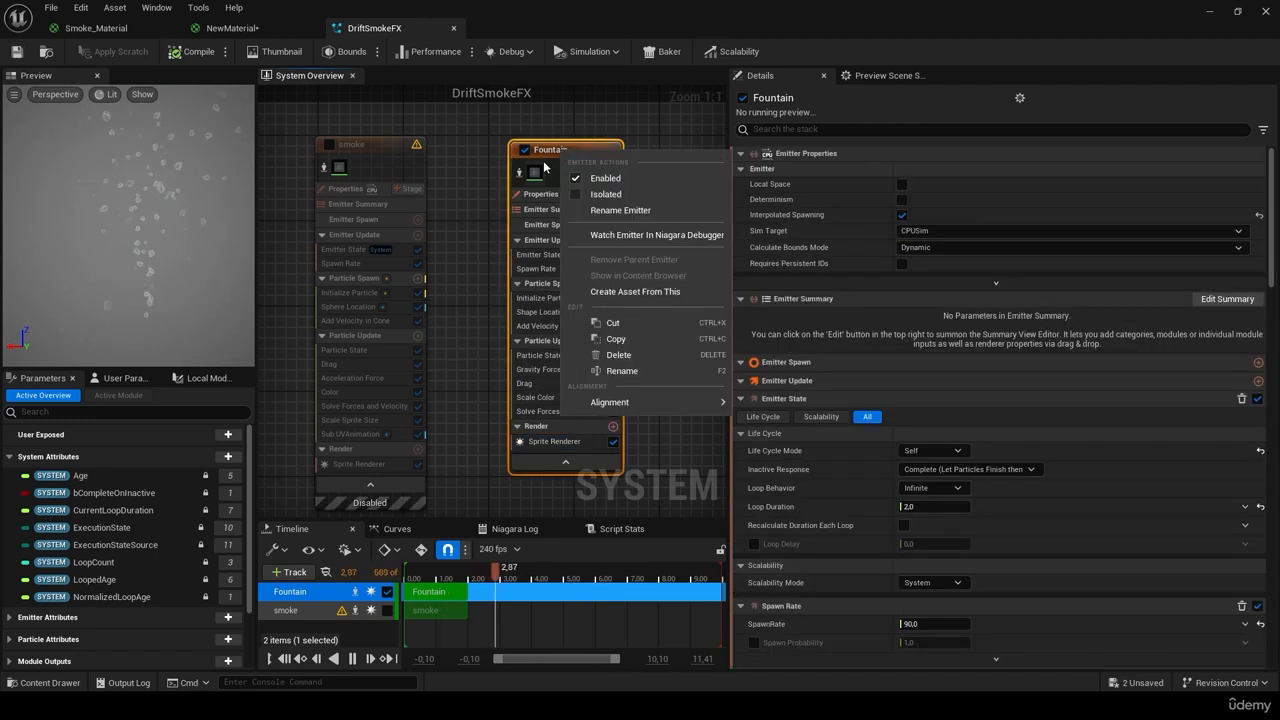
pyautogui.click(622, 370)
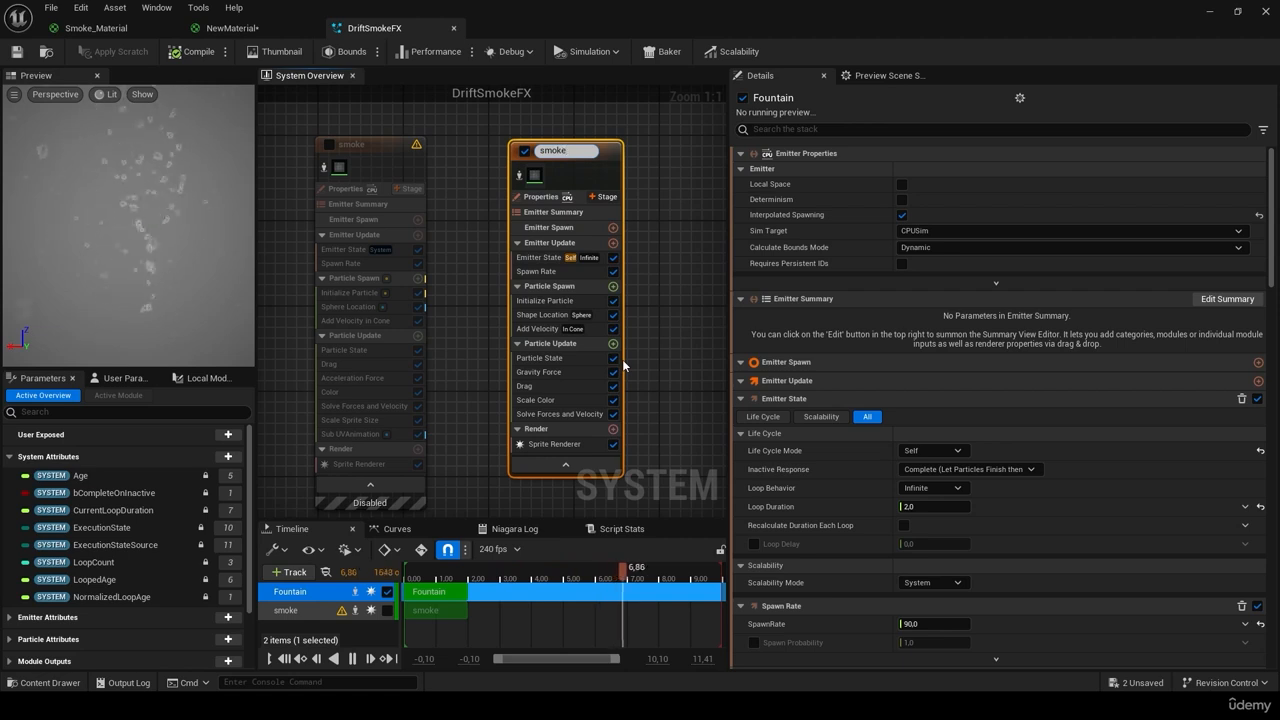
pyautogui.write('smoke_origin')
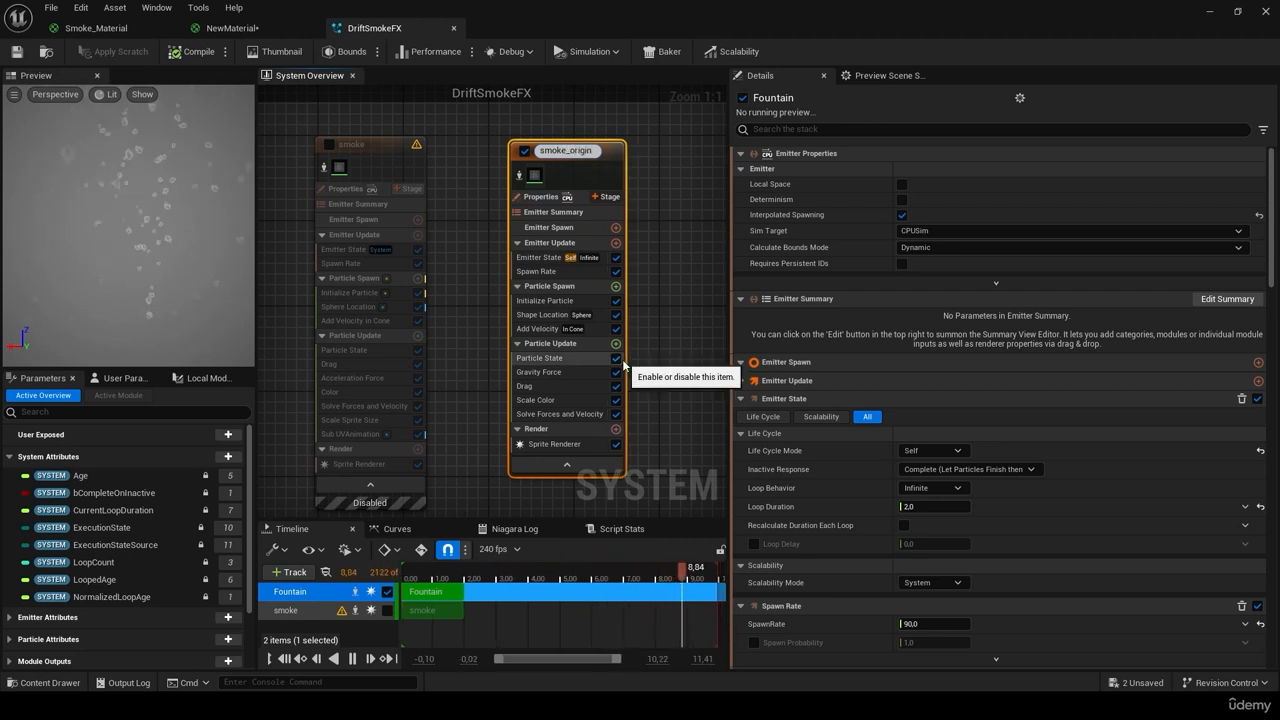
pyautogui.press('Return')
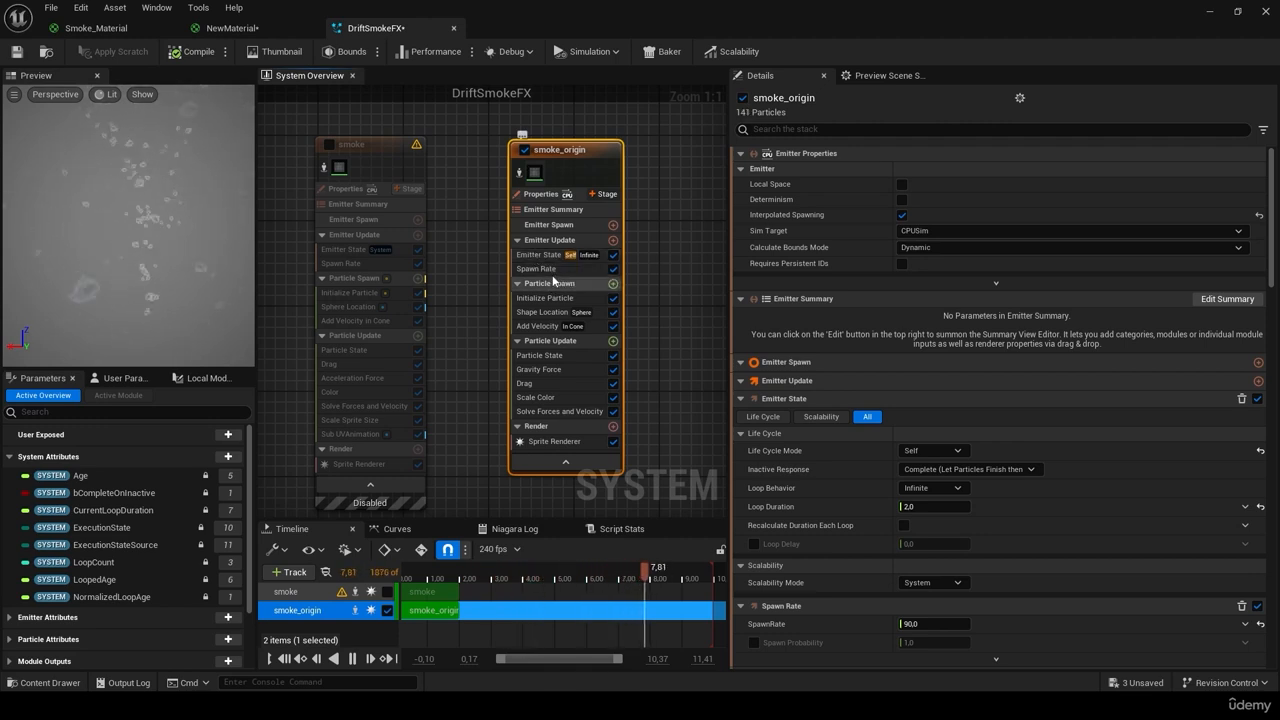
# Step: Set smoke_origin's Emitter State Life Cycle Mode to System
pyautogui.click(555, 256)
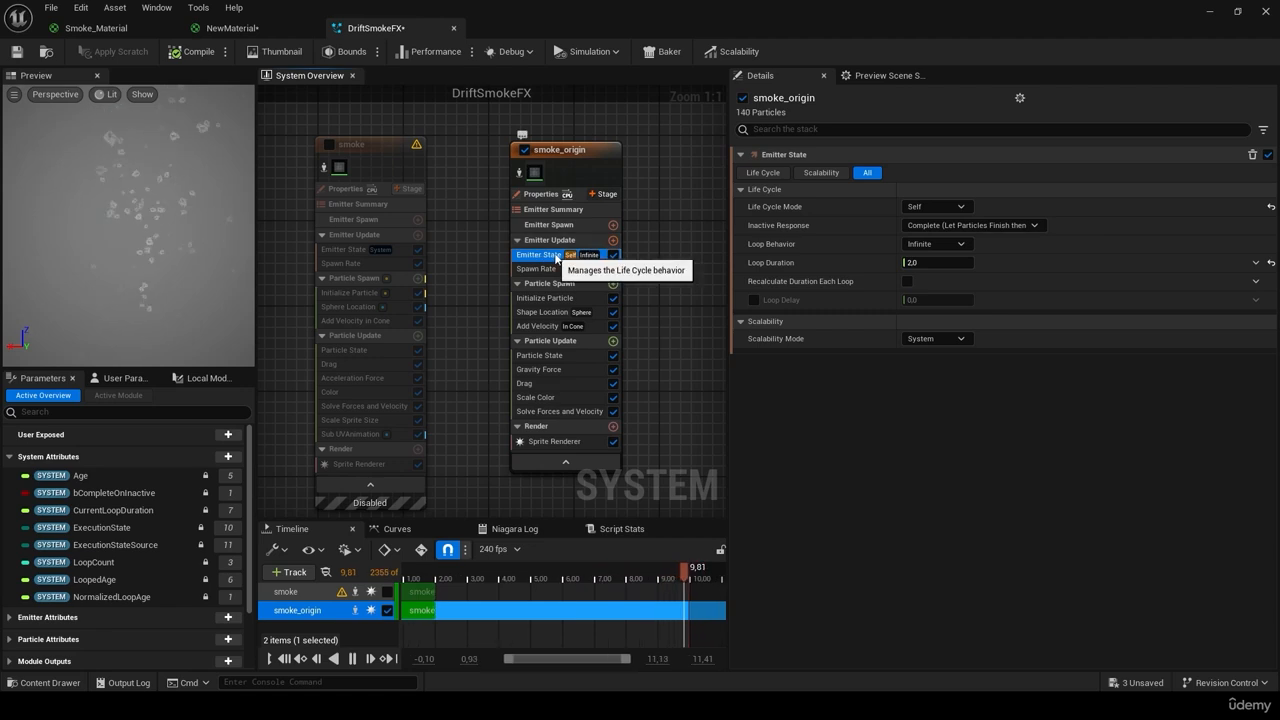
pyautogui.click(950, 206)
pyautogui.click(960, 229)
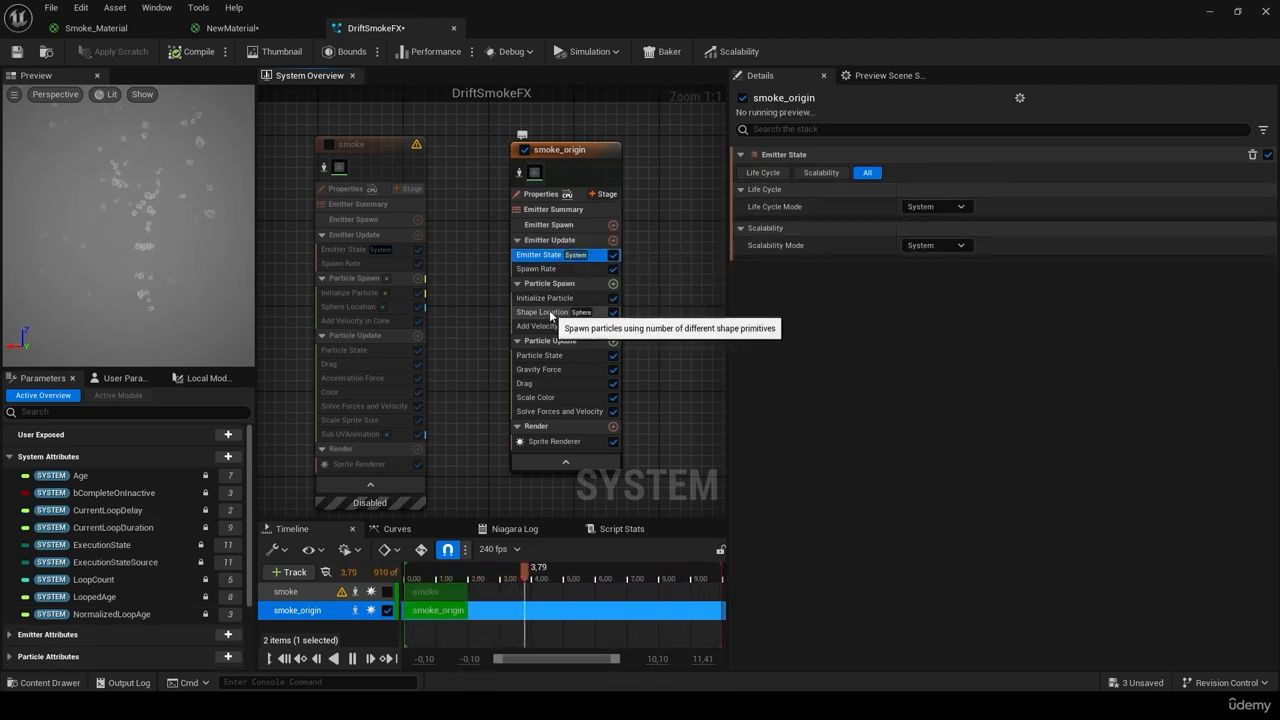
# Step: Check the smoke emitter's spawn rate and give smoke_origin a Spawn Rate of 662
pyautogui.click(383, 264)
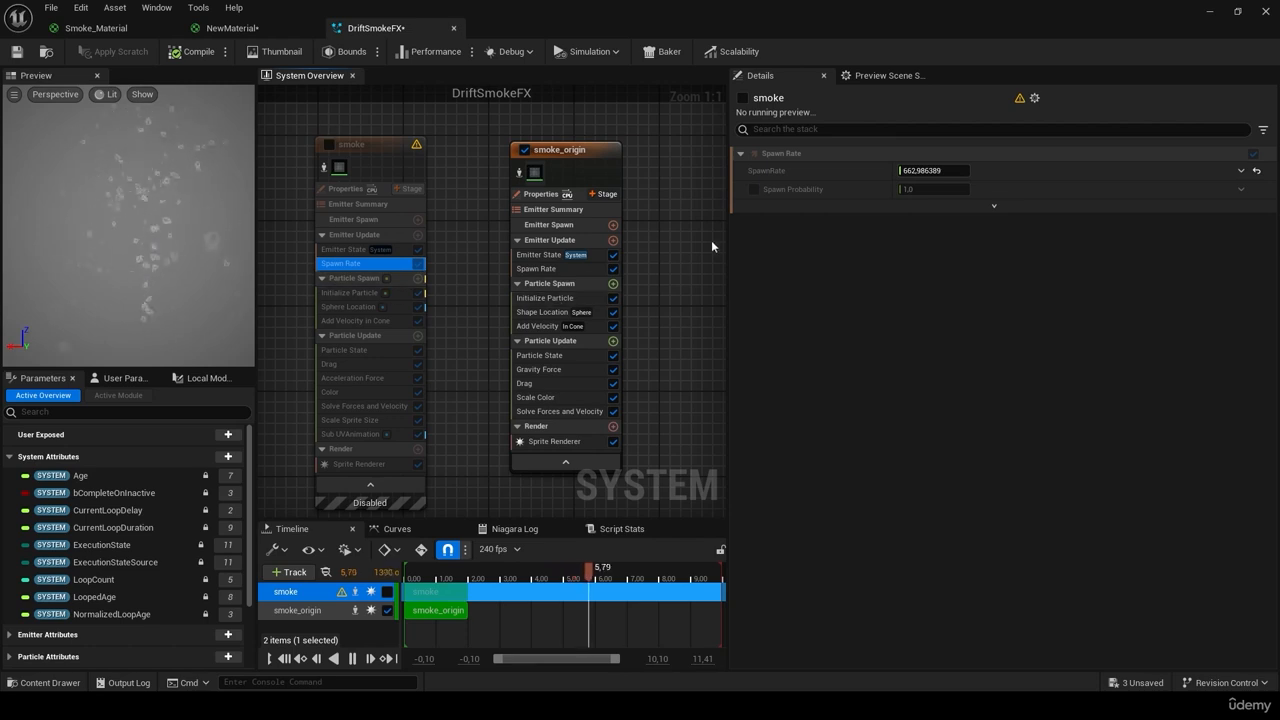
pyautogui.click(541, 268)
pyautogui.click(936, 172)
pyautogui.write('662,0')
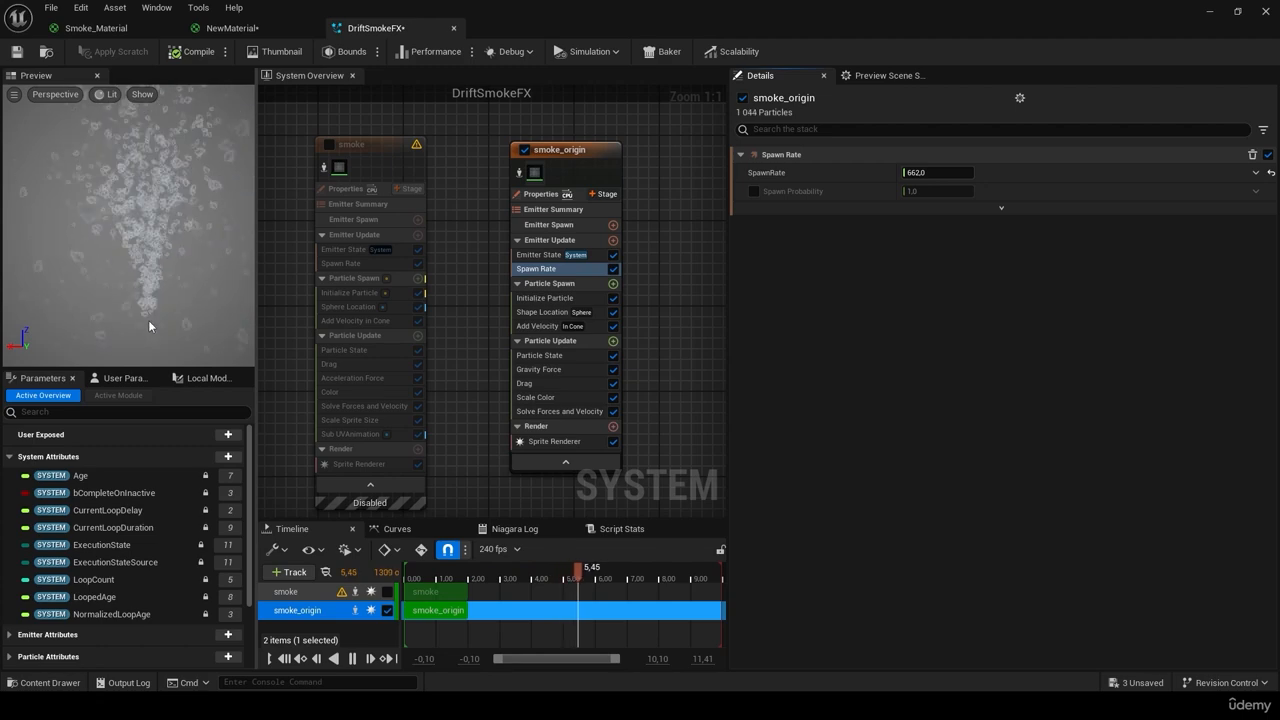
# Step: Set smoke_origin's particle lifetime range to 1–1.5, matching the smoke emitter
pyautogui.click(350, 292)
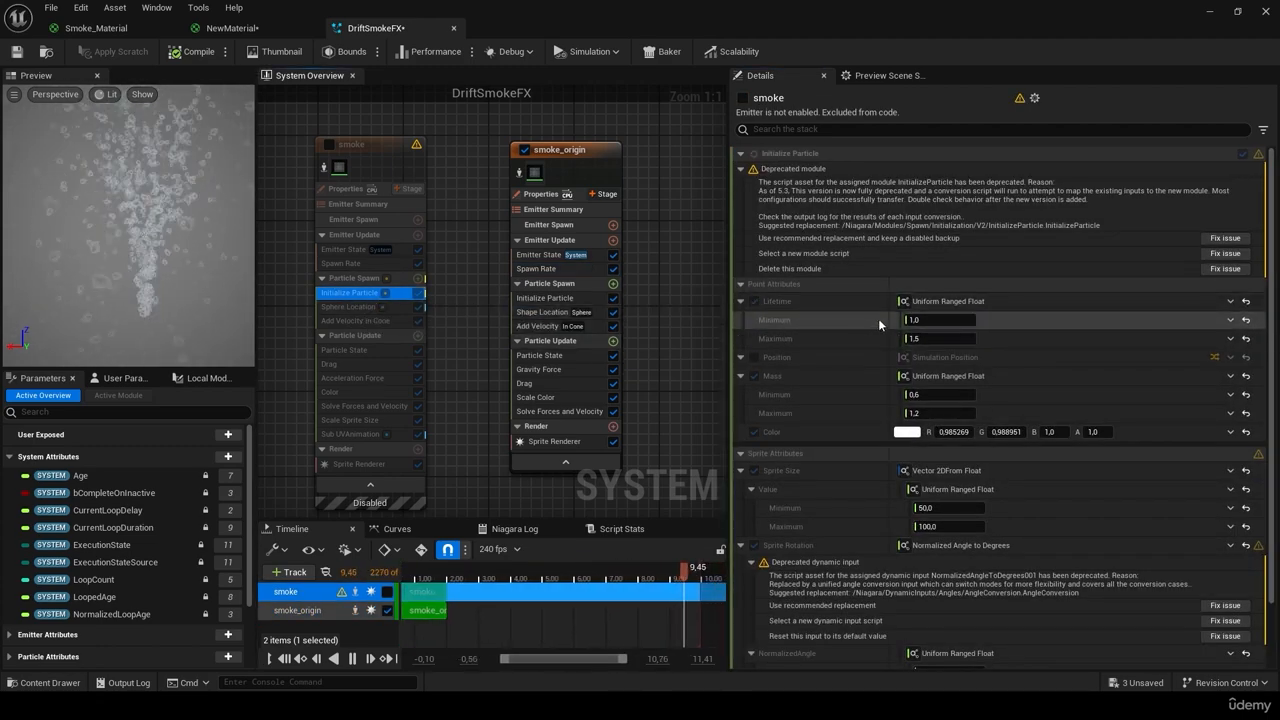
pyautogui.scroll(-2, 918, 377)
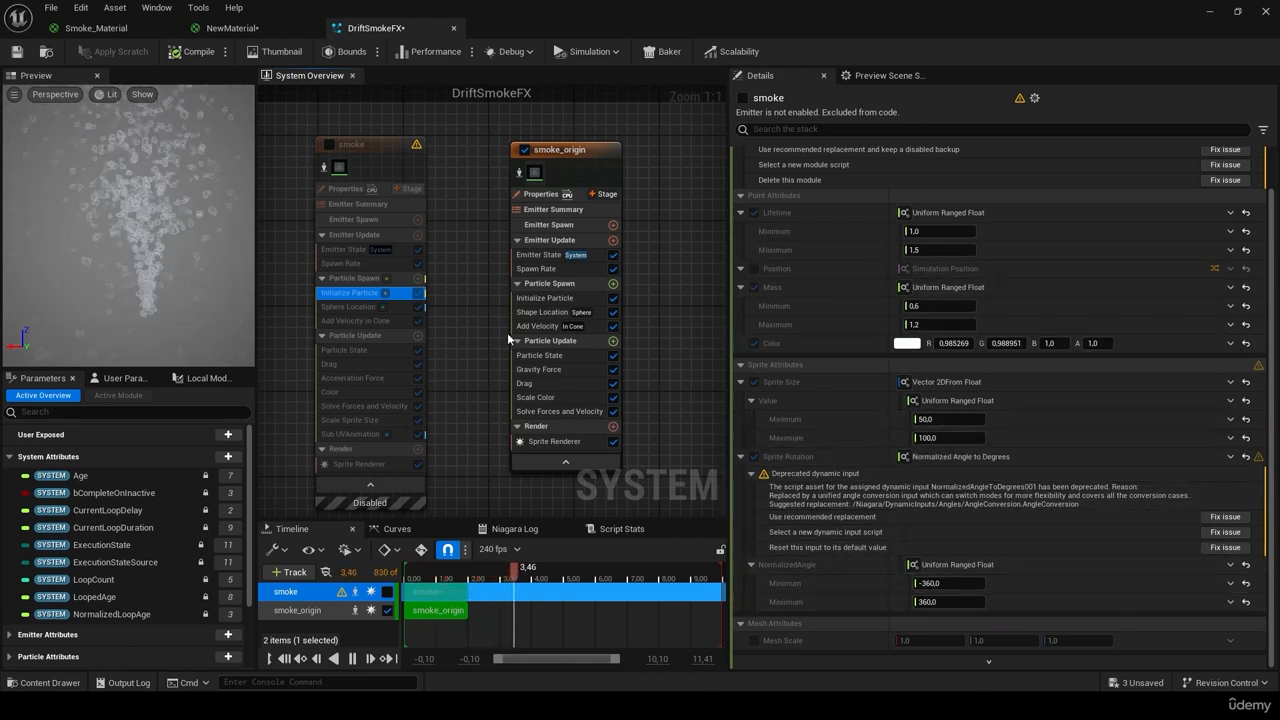
pyautogui.click(530, 298)
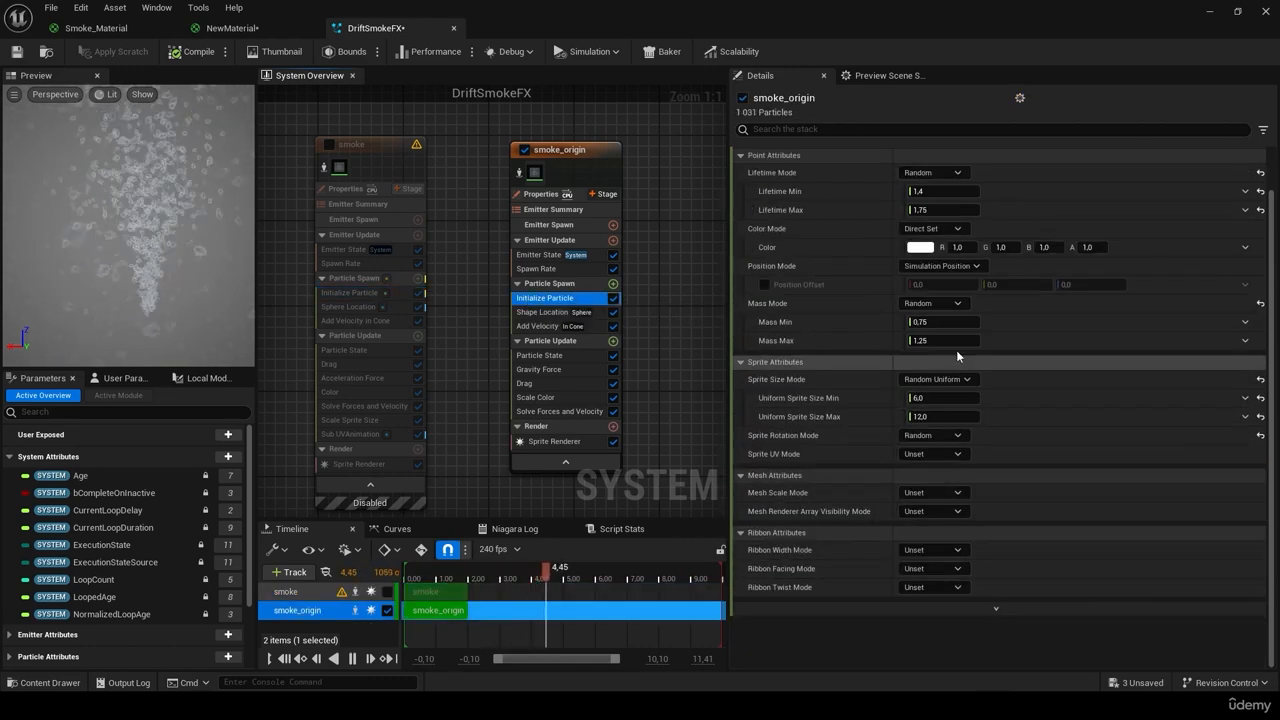
pyautogui.click(345, 294)
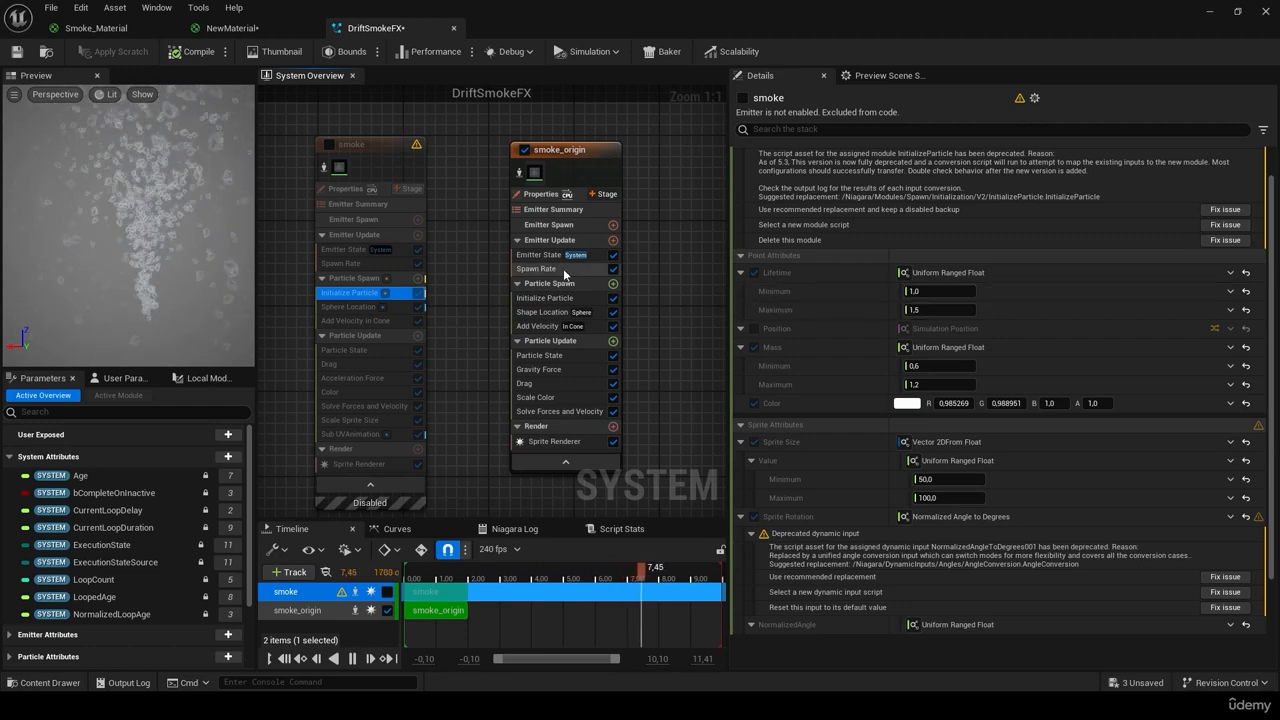
pyautogui.click(545, 299)
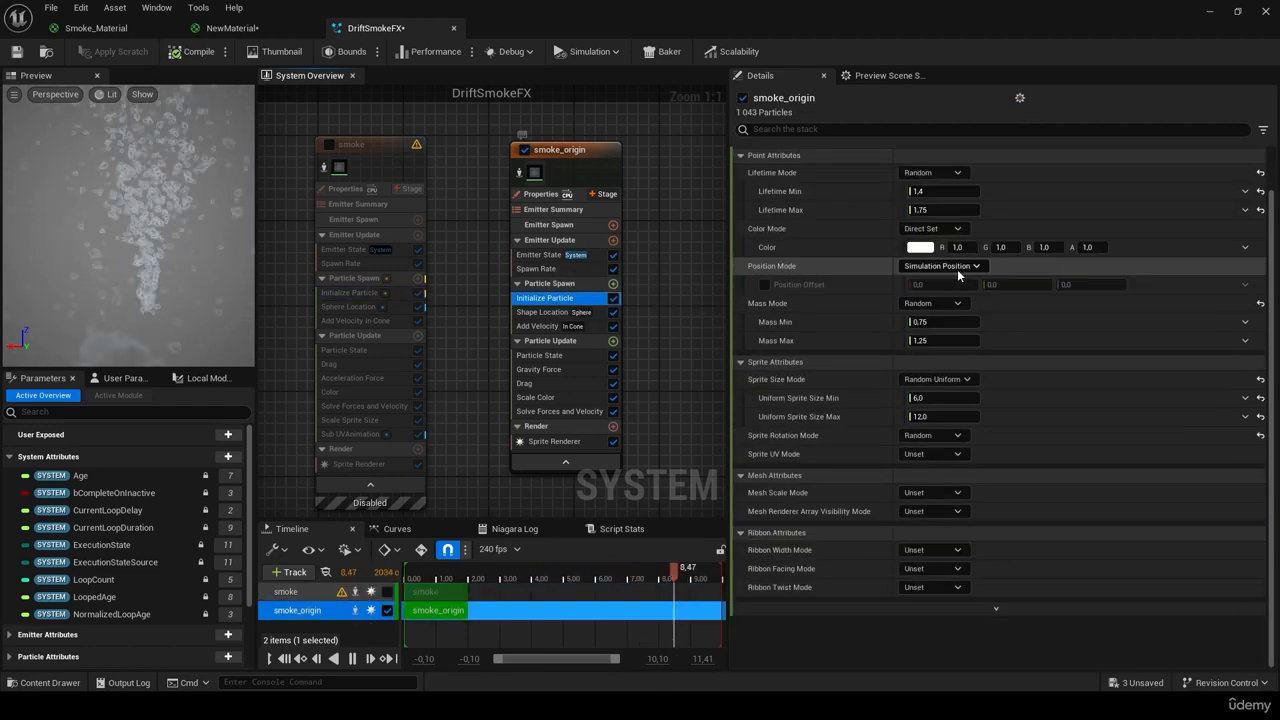
pyautogui.click(939, 211)
pyautogui.write('1')
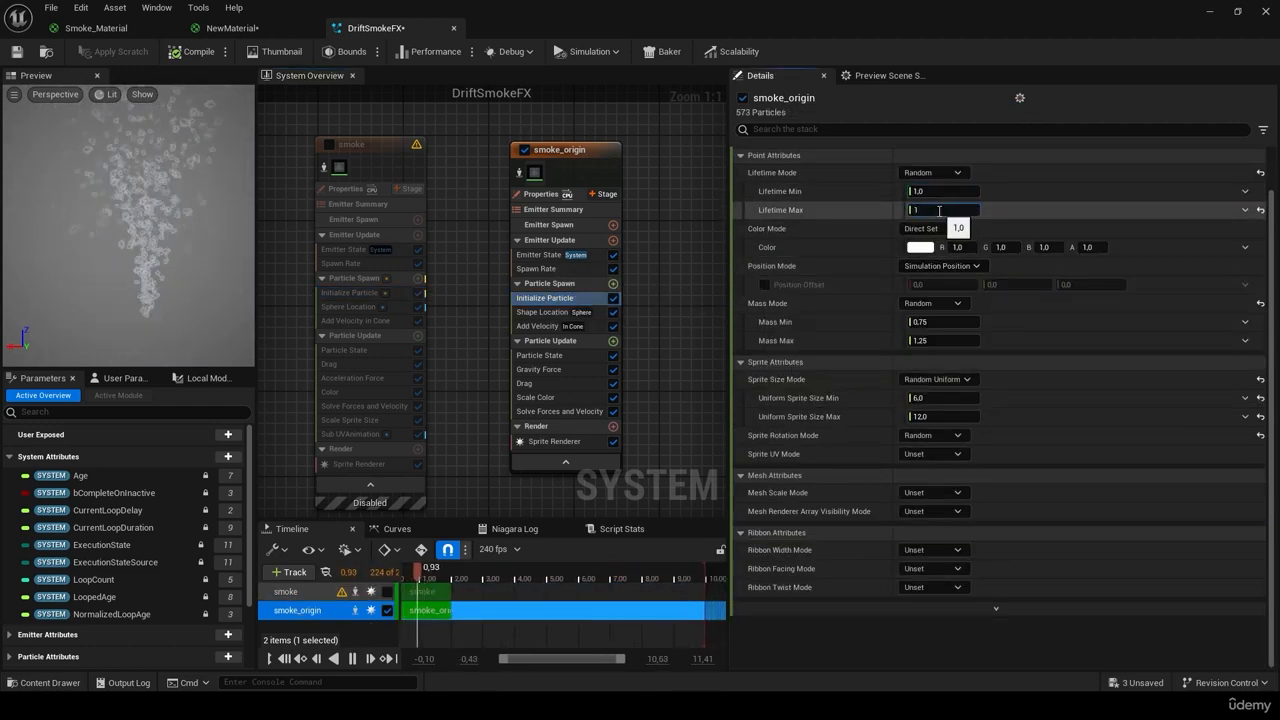
pyautogui.write(',5')
pyautogui.press('Return')
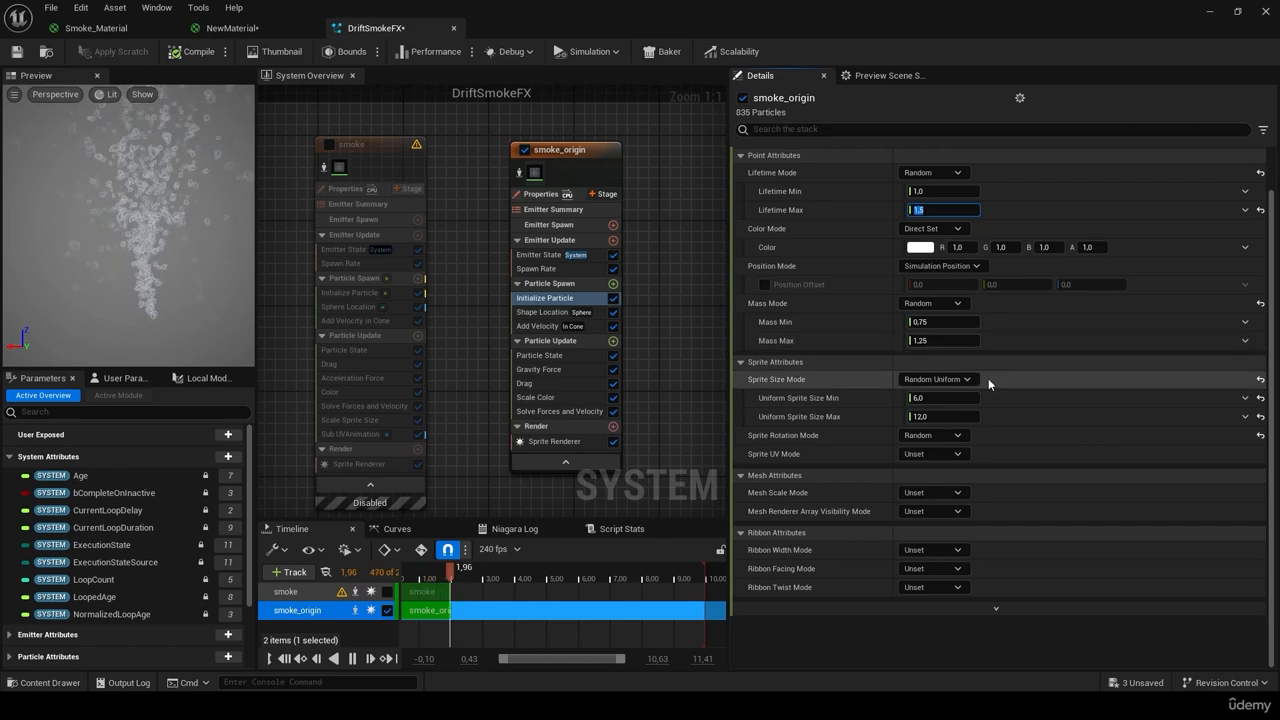
# Step: Set smoke_origin's uniform sprite size range to 50–100 and compare with the smoke emitter
pyautogui.click(363, 298)
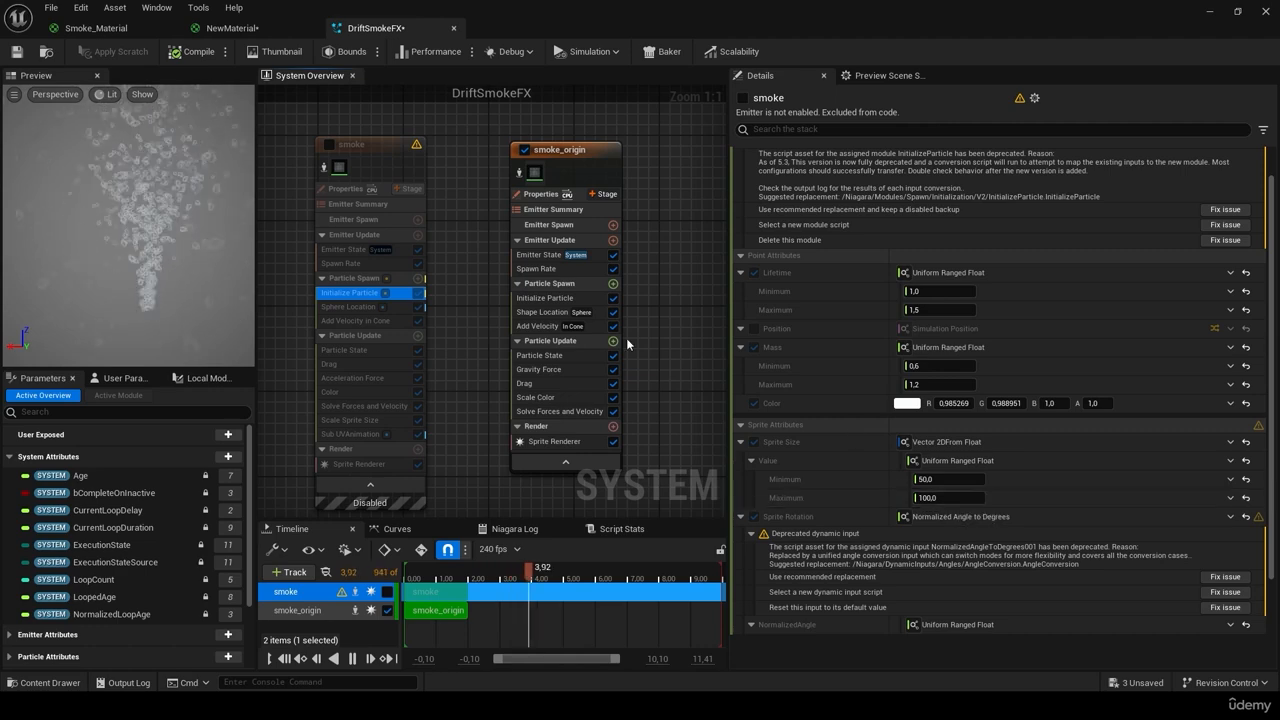
pyautogui.click(562, 298)
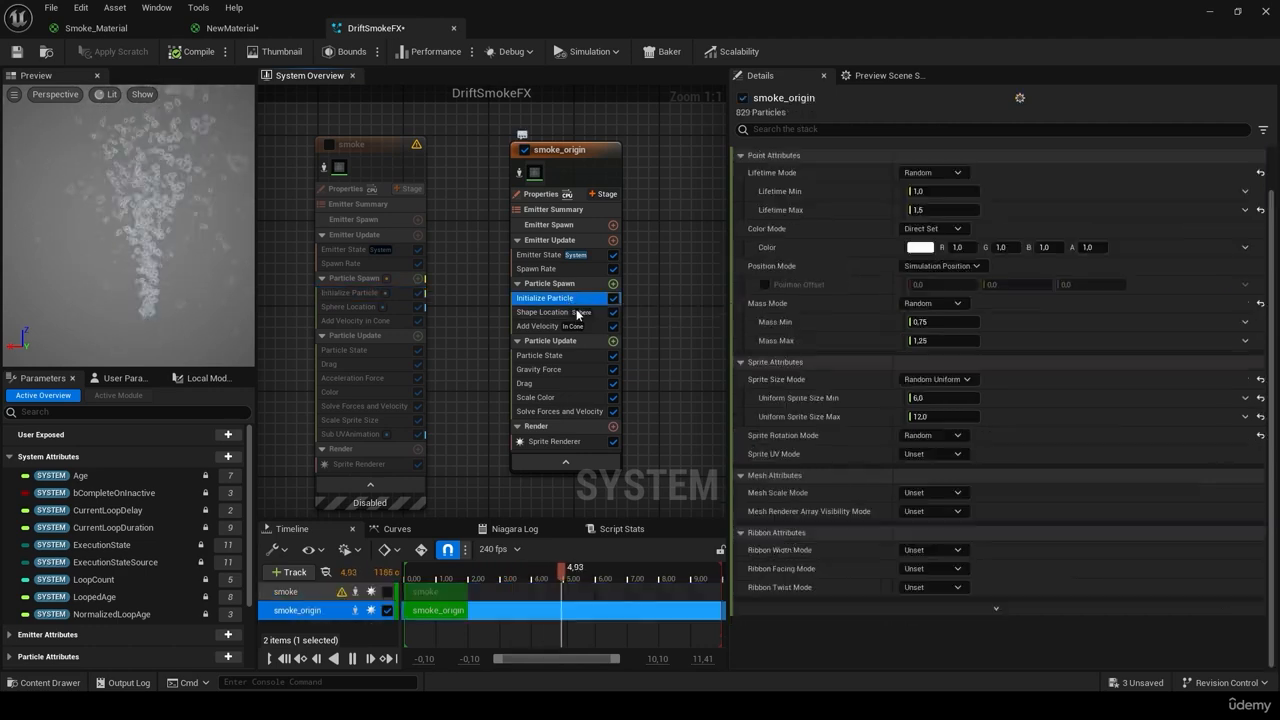
pyautogui.click(938, 398)
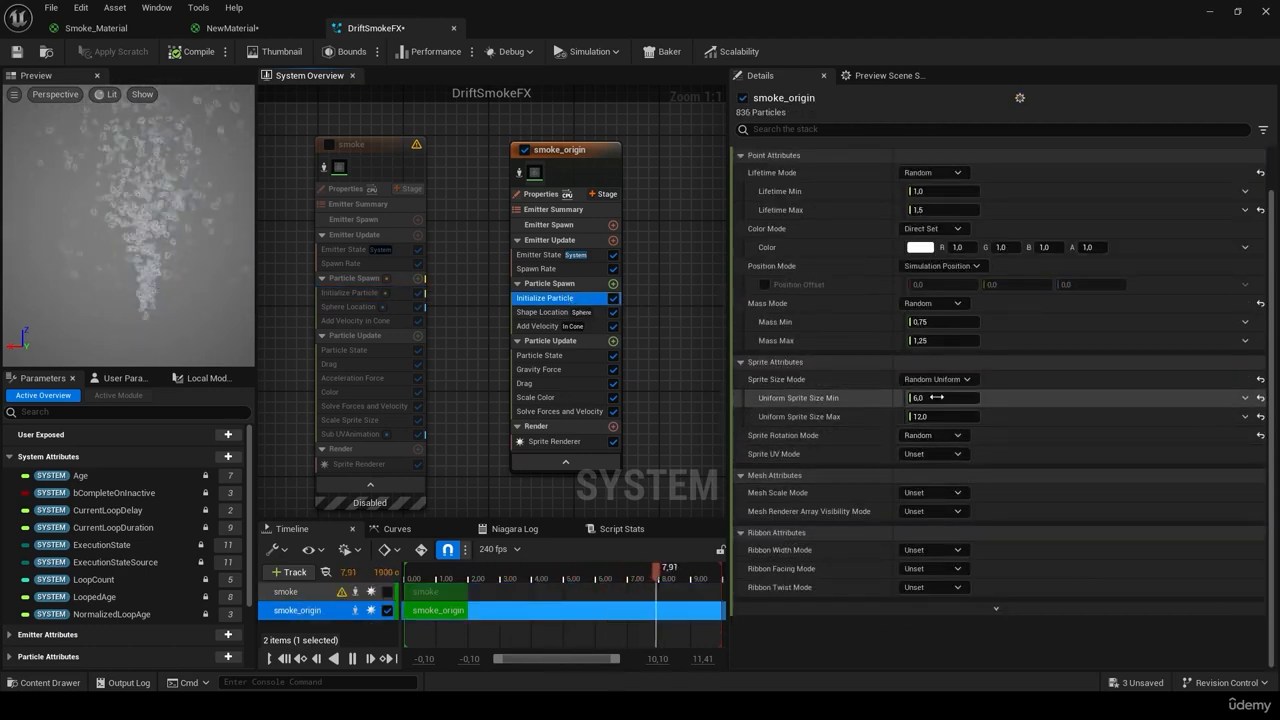
pyautogui.write('50')
pyautogui.click(944, 421)
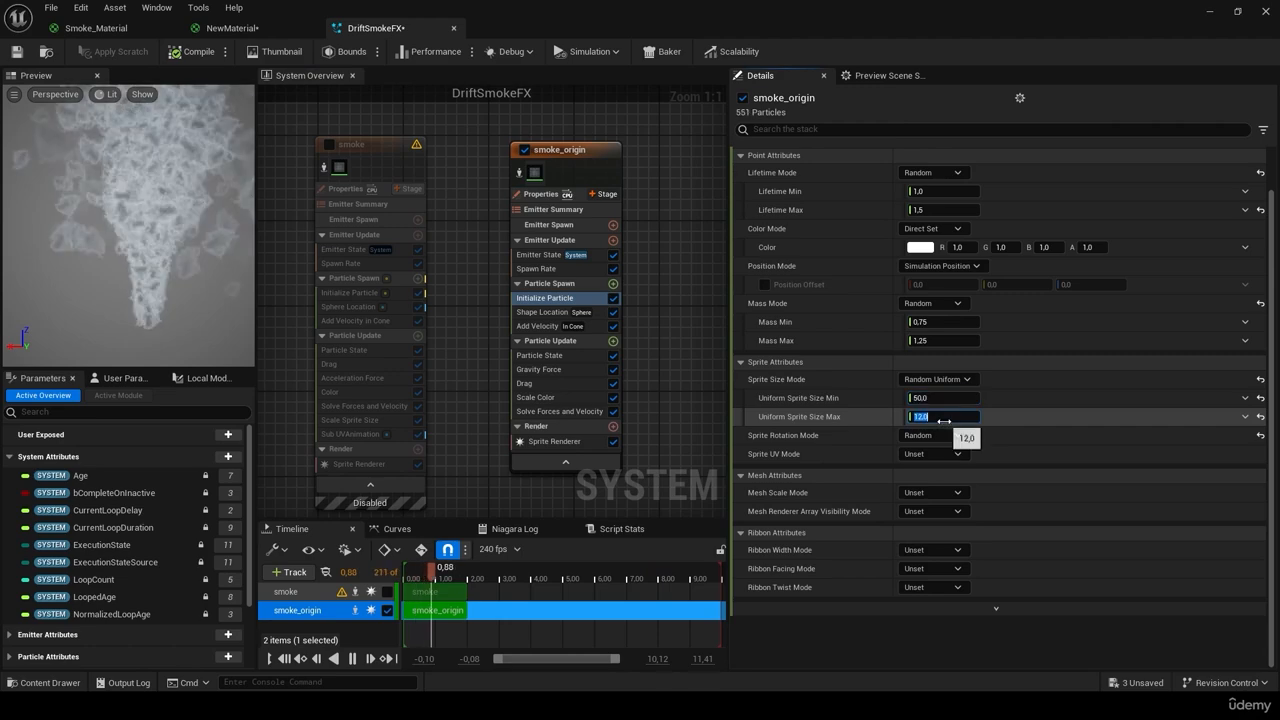
pyautogui.write('100')
pyautogui.press('Return')
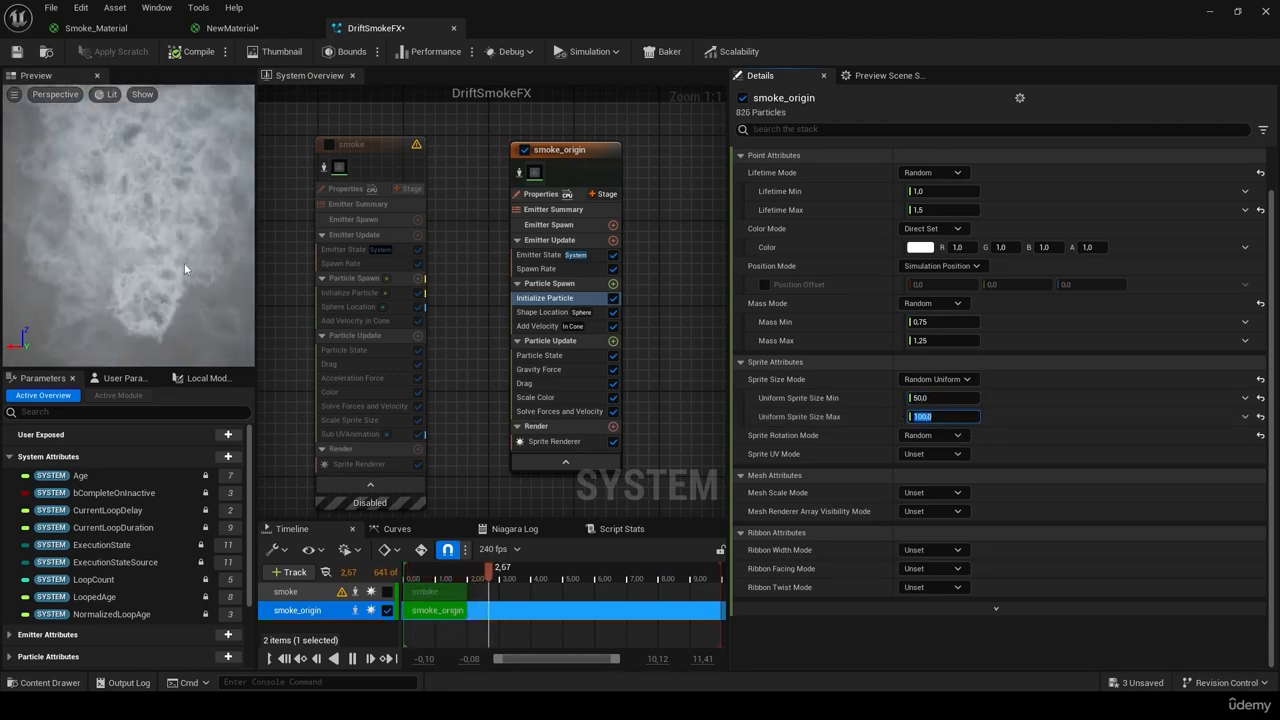
pyautogui.moveTo(184, 263); pyautogui.dragTo(183, 288, button='right')
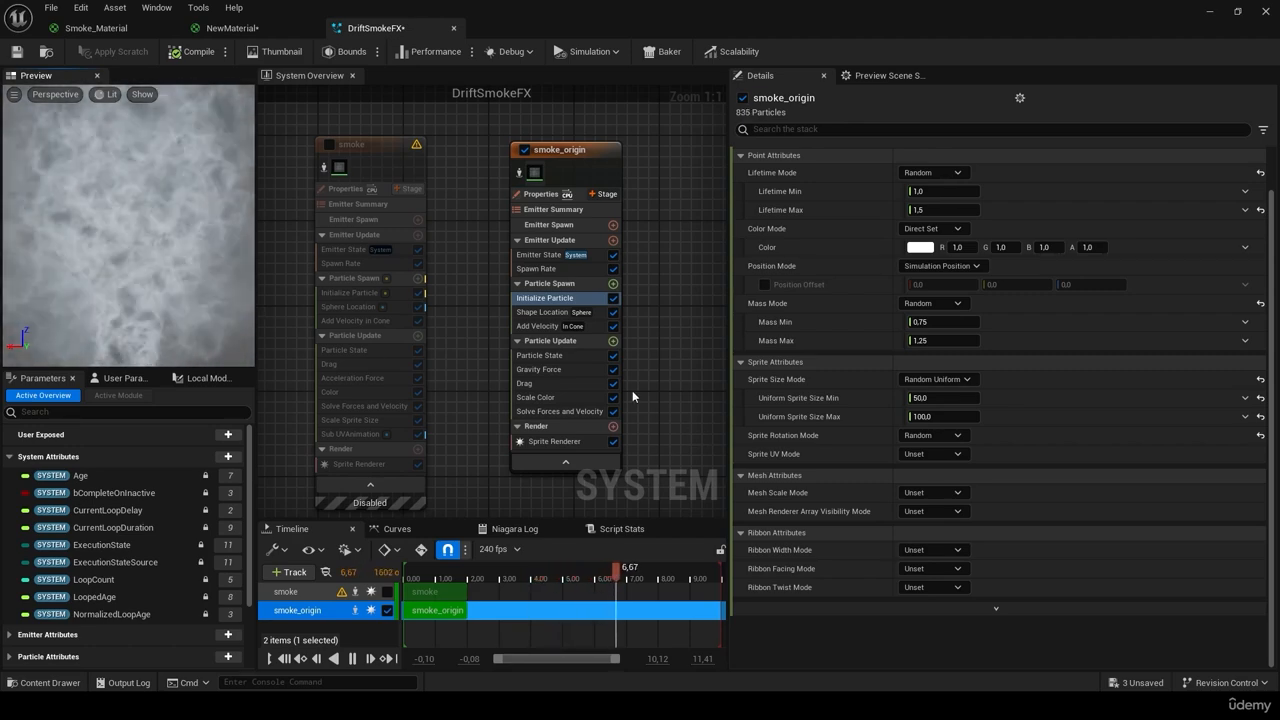
pyautogui.click(354, 295)
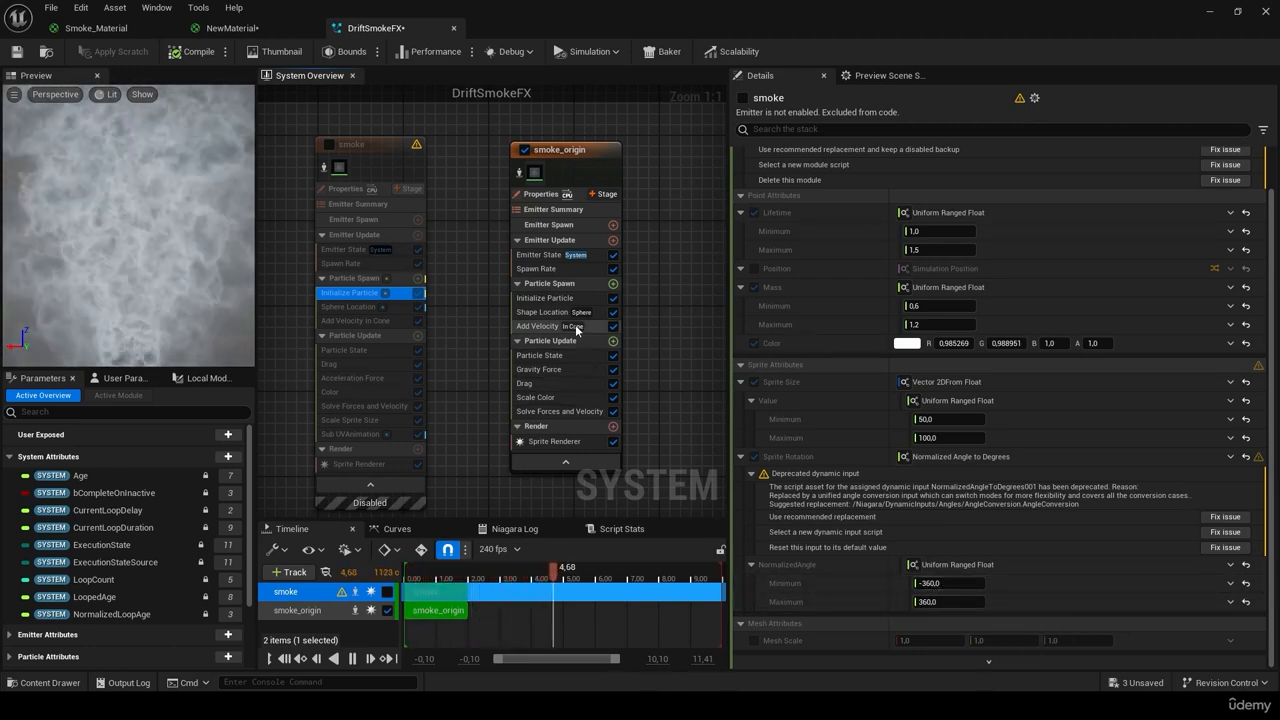
pyautogui.click(565, 299)
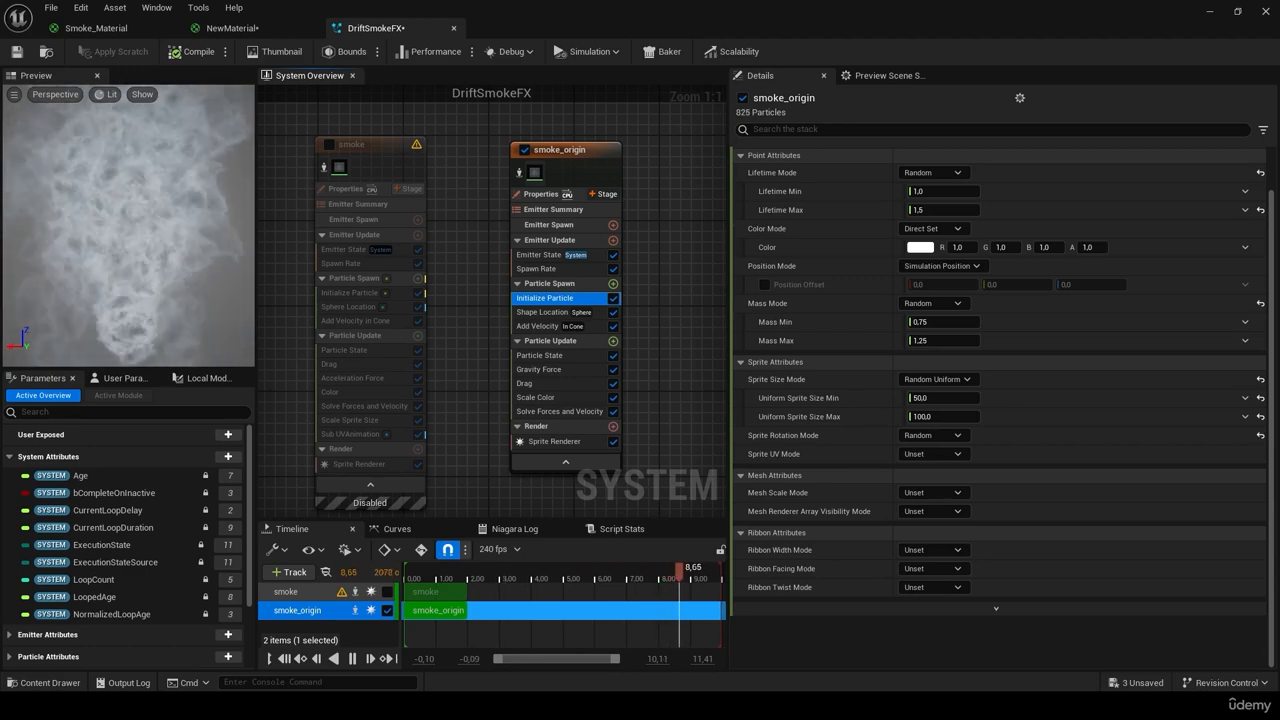
# Step: Set Sprite Rotation Mode to Direct Angle (Degrees) with a Random Range Float angle
pyautogui.click(950, 437)
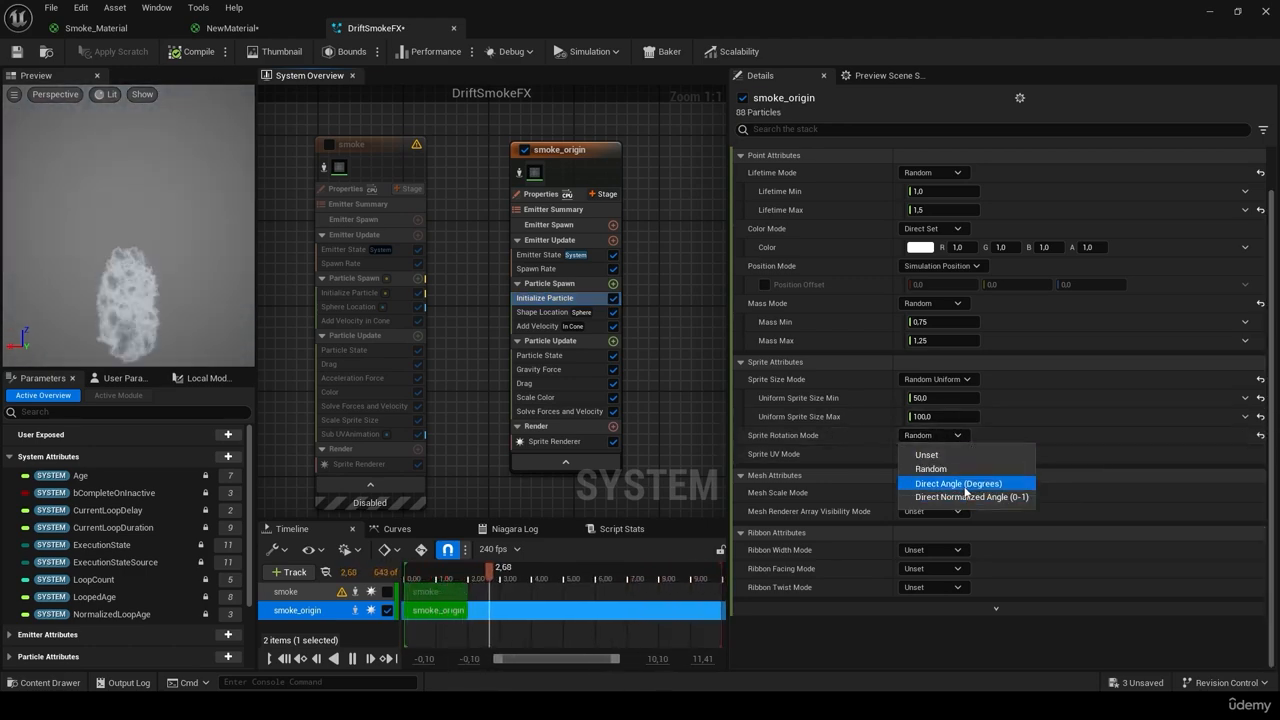
pyautogui.click(965, 486)
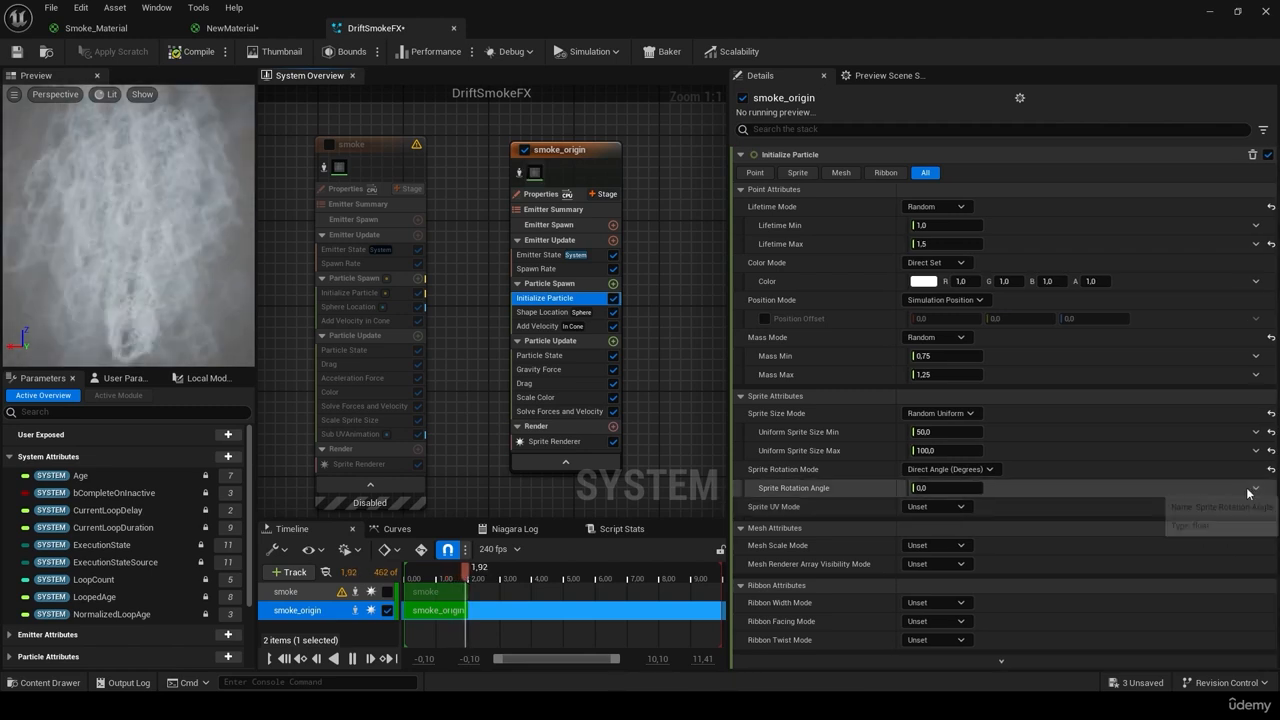
pyautogui.click(1255, 488)
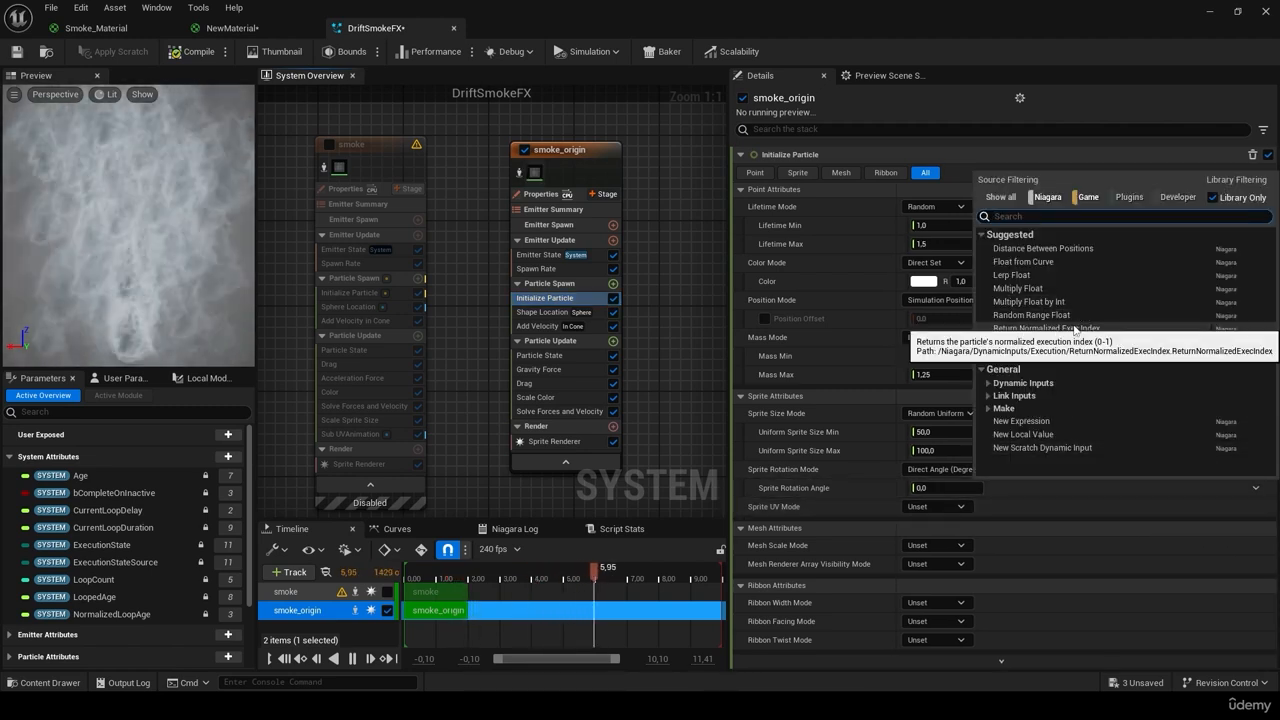
pyautogui.click(1058, 315)
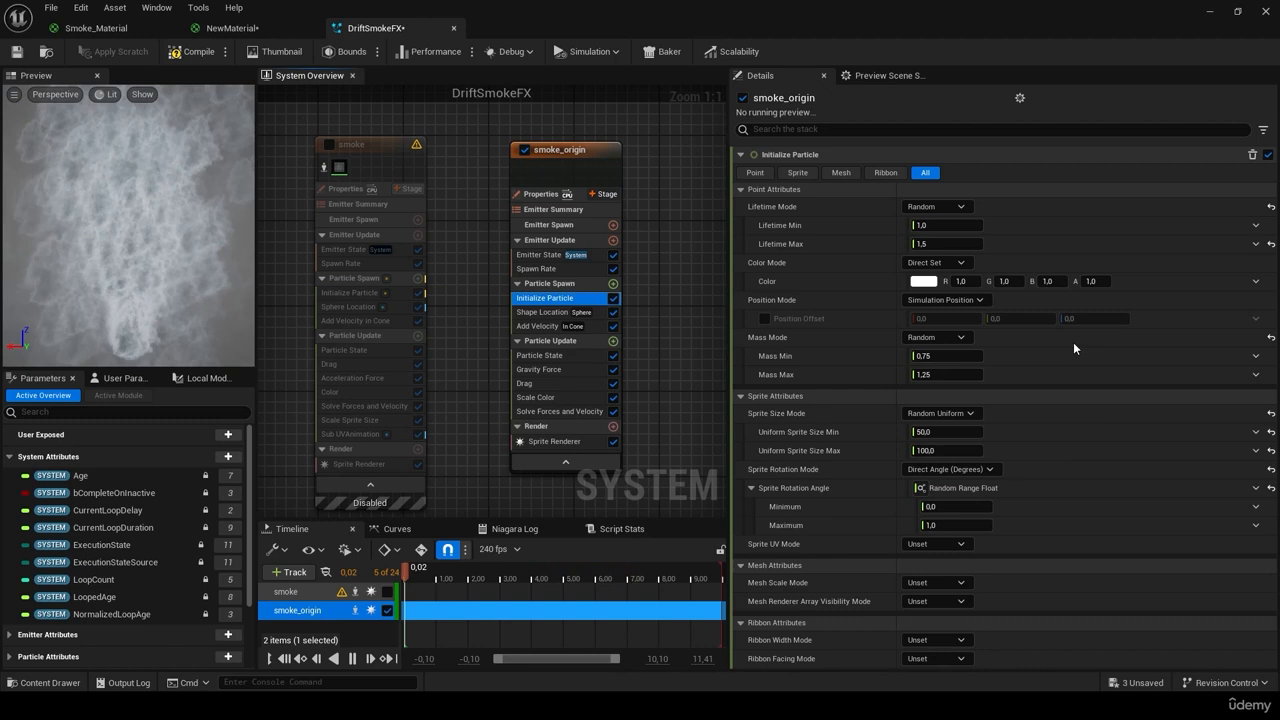
# Step: Set the rotation angle range from -360 to 360 and save DriftSmokeFX
pyautogui.click(963, 506)
pyautogui.write('360')
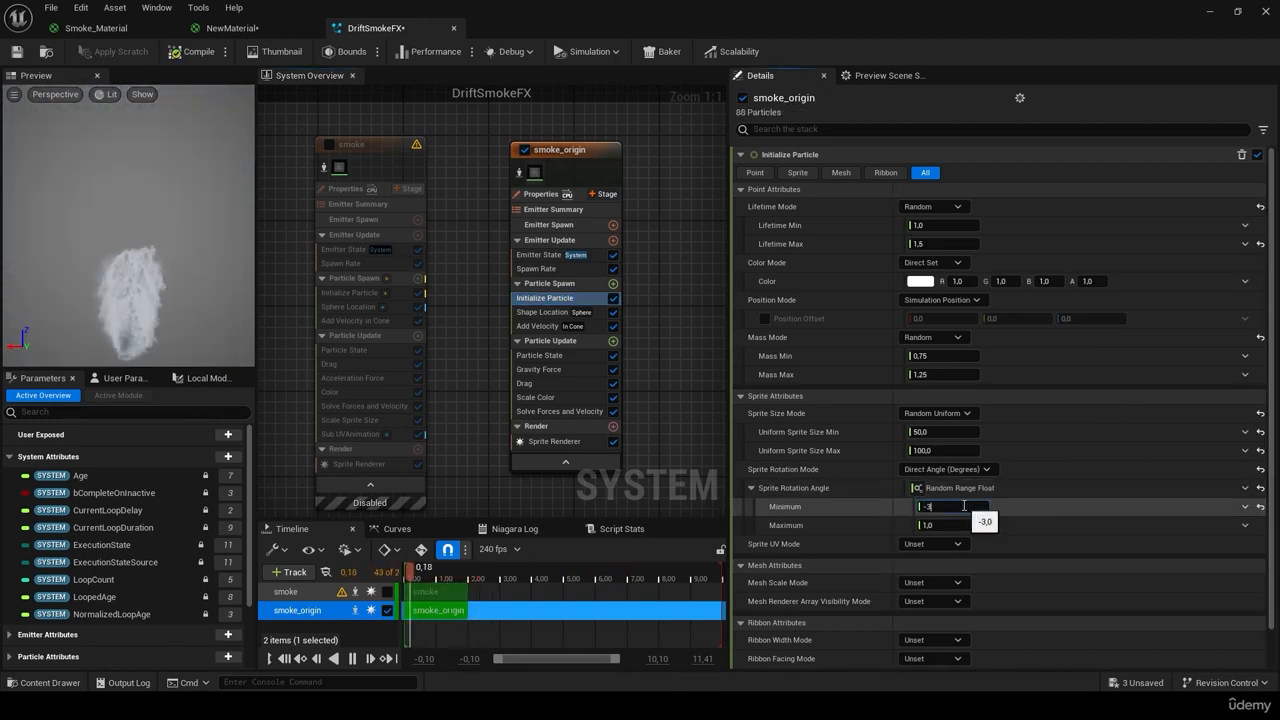
pyautogui.click(944, 524)
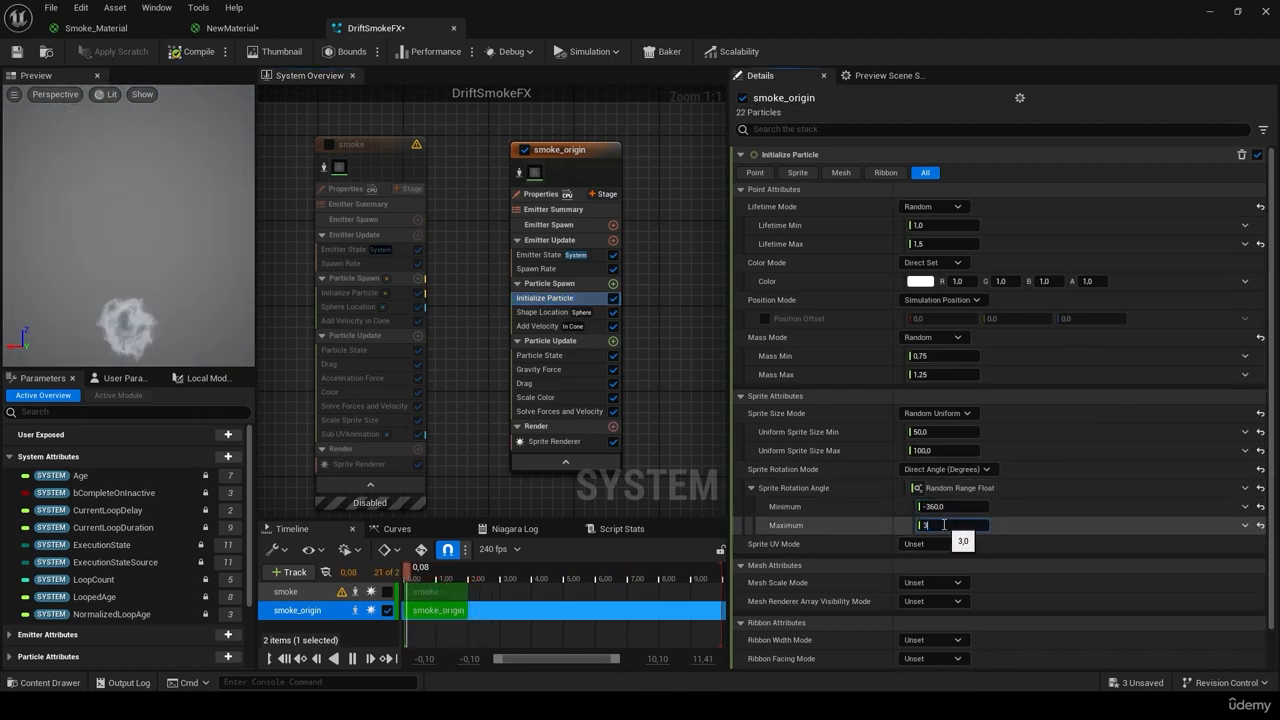
pyautogui.write('360')
pyautogui.press('Return')
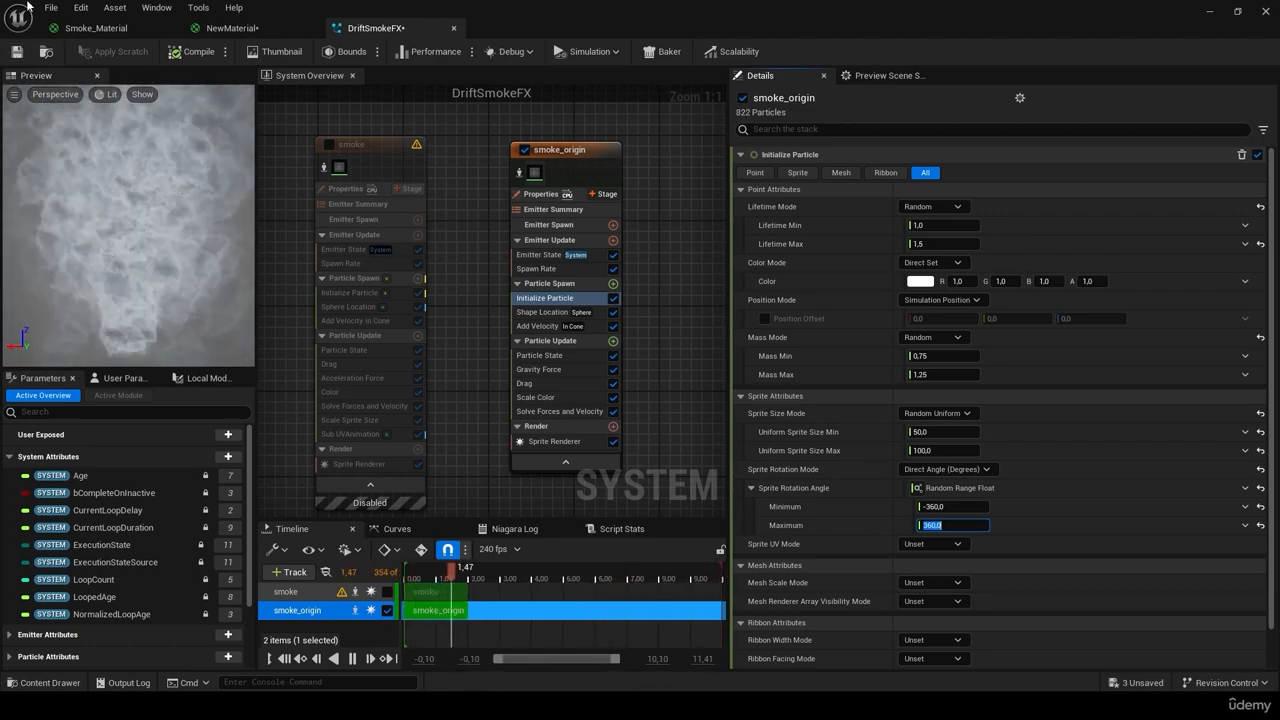
pyautogui.click(17, 52)
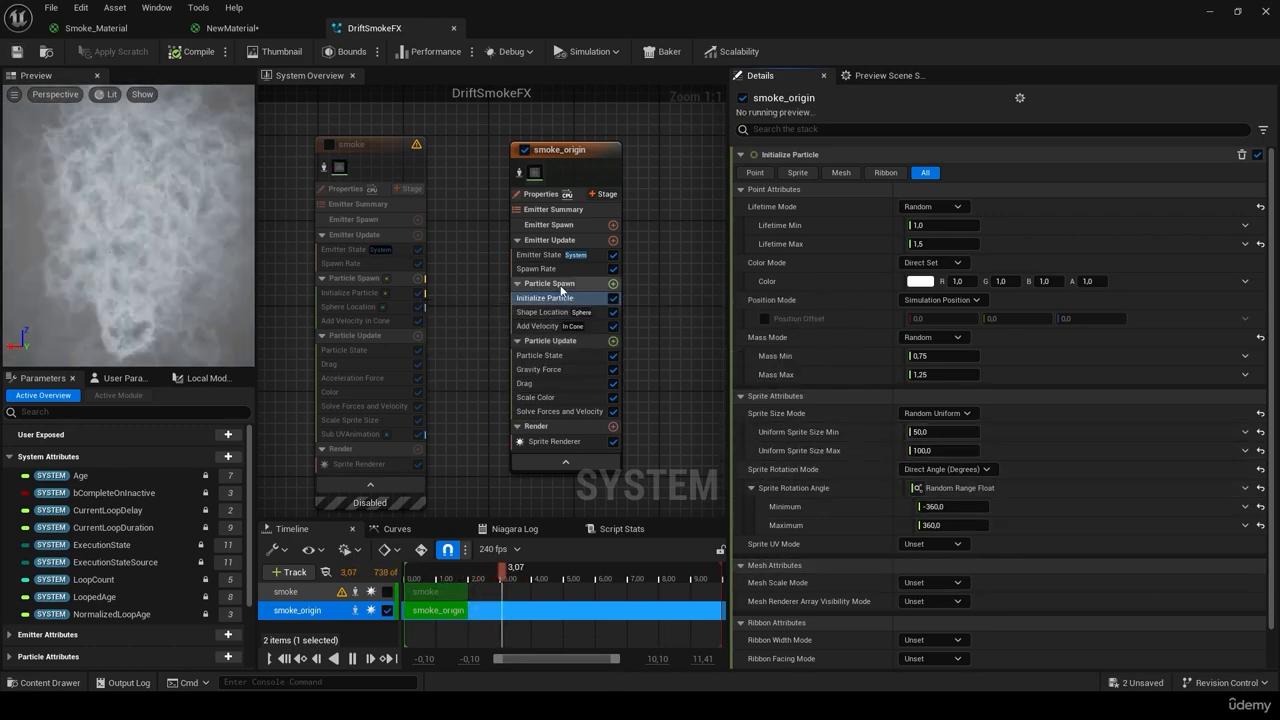
# Step: Set smoke_origin's Shape Location sphere radius to 1, matching the smoke emitter's Sphere Location
pyautogui.click(350, 307)
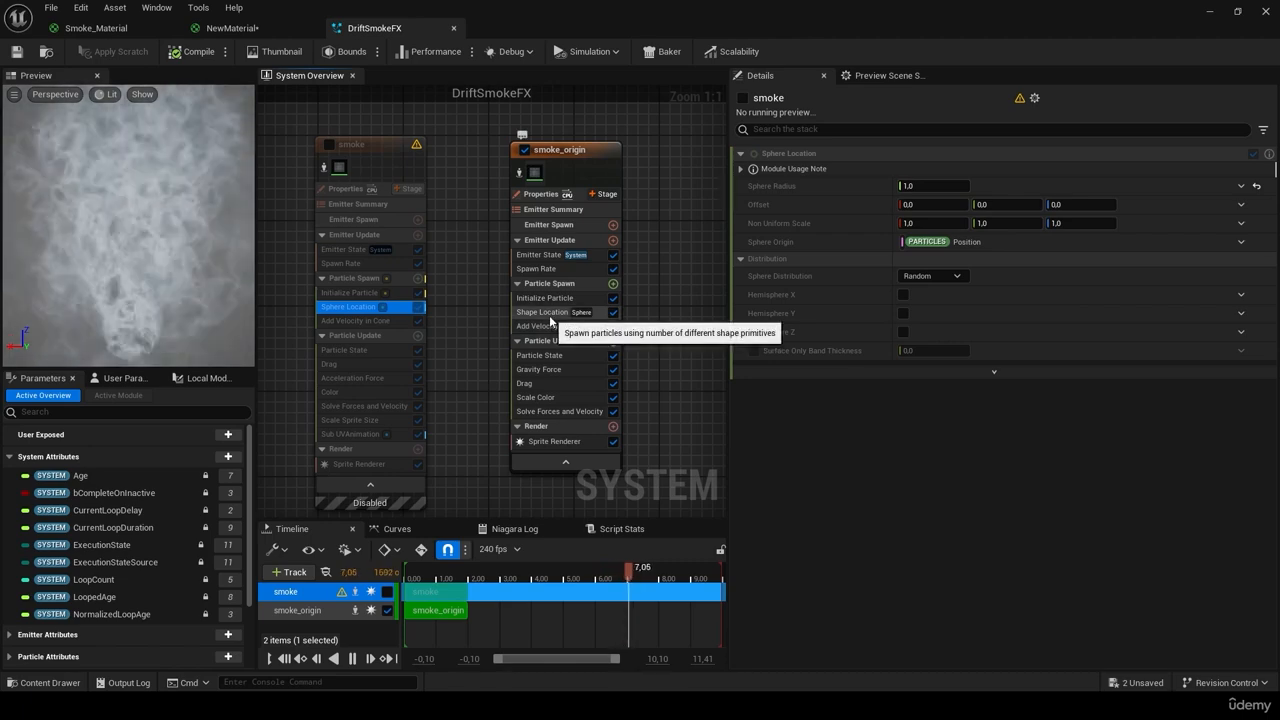
pyautogui.click(549, 313)
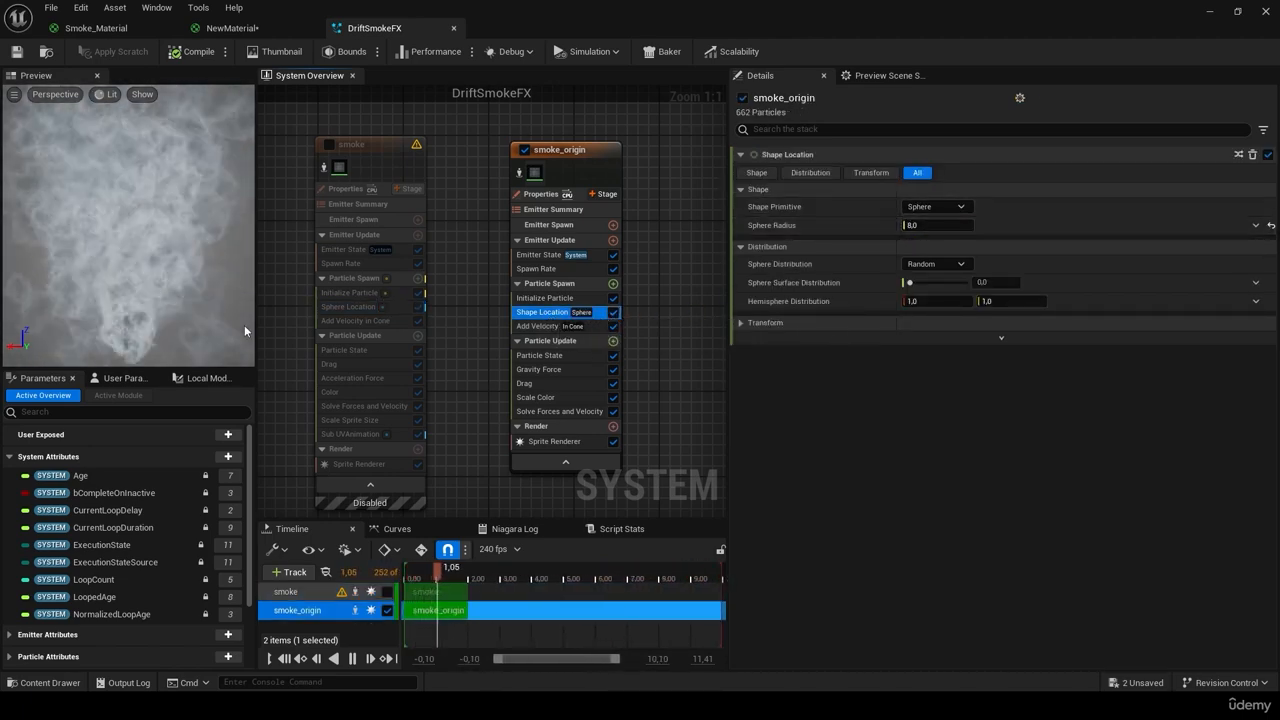
pyautogui.click(370, 307)
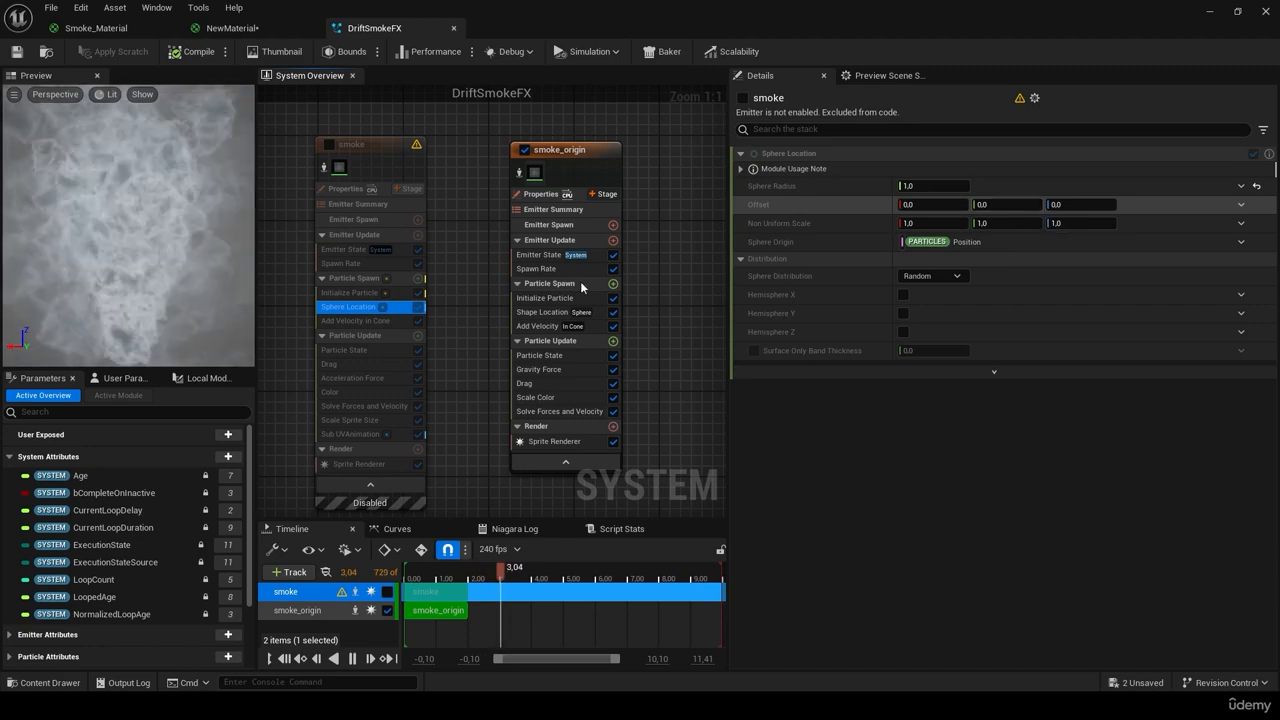
pyautogui.click(553, 312)
pyautogui.click(941, 224)
pyautogui.write('1')
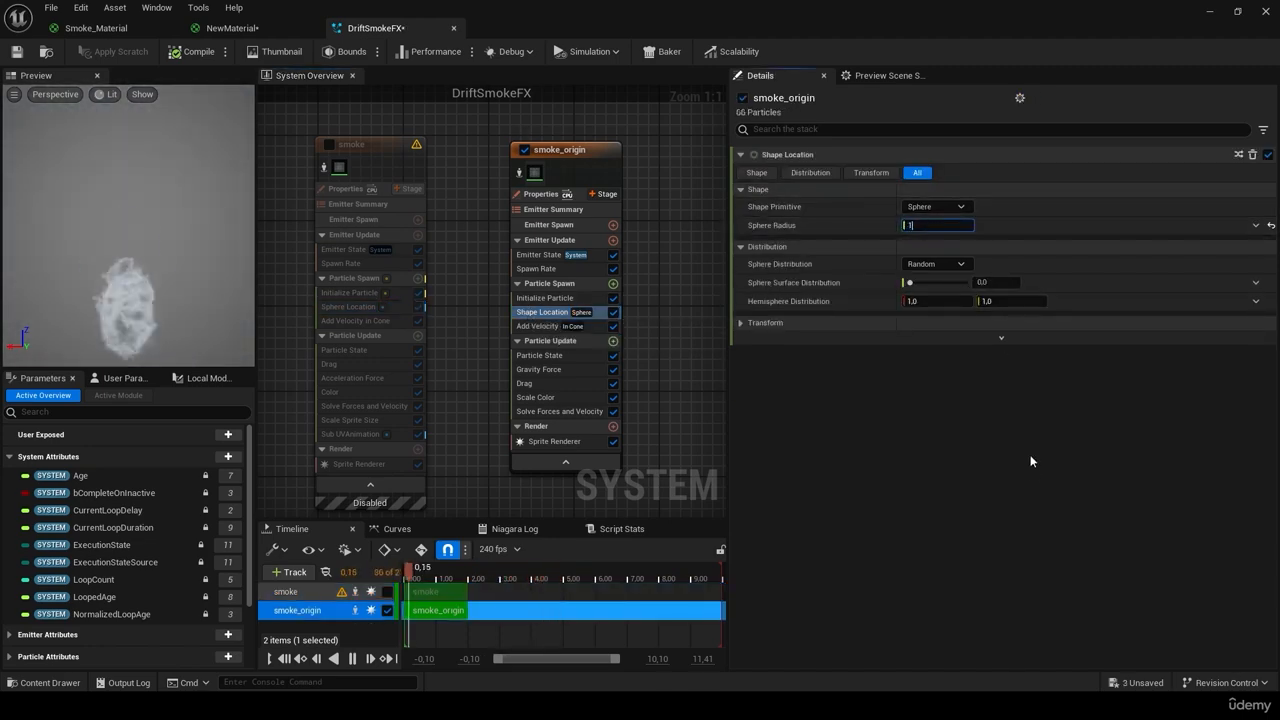
pyautogui.click(373, 323)
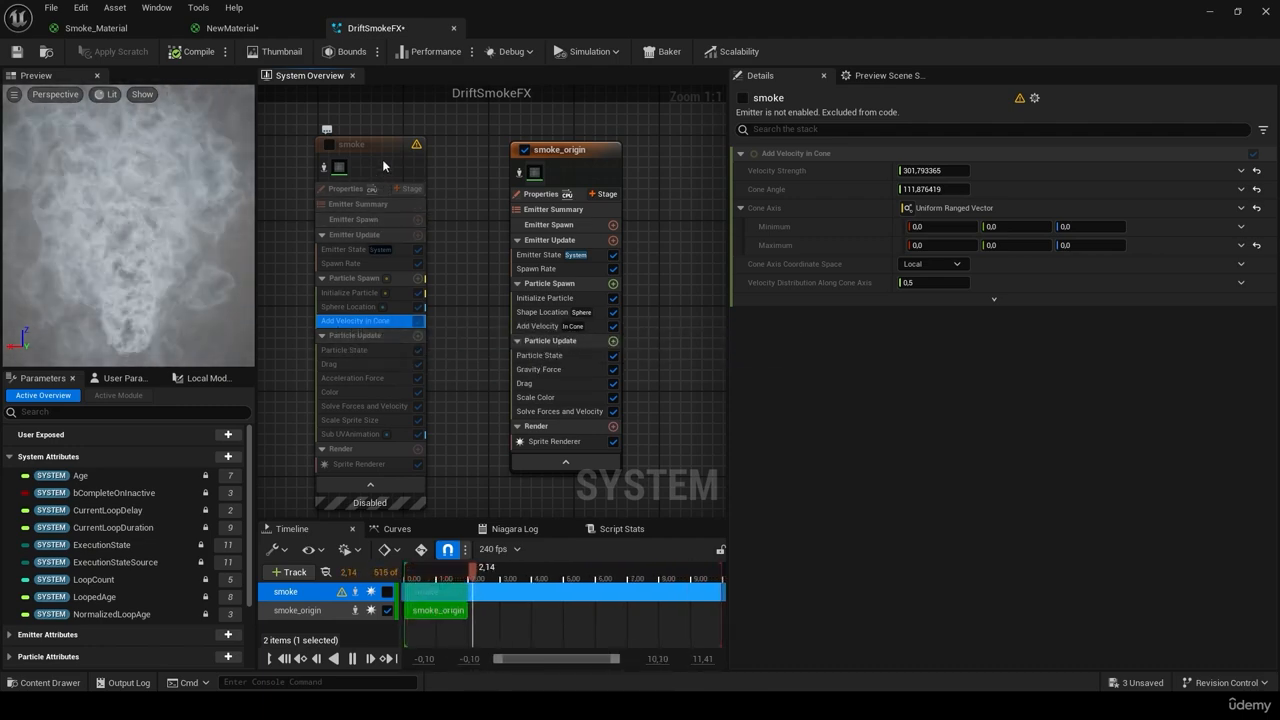
# Step: Reset smoke_origin's Velocity Speed to a single float after checking the smoke emitter's cone velocity
pyautogui.moveTo(385, 150)
pyautogui.mouseDown()
pyautogui.moveTo(389, 118)
pyautogui.moveTo(388, 135)
pyautogui.mouseUp()
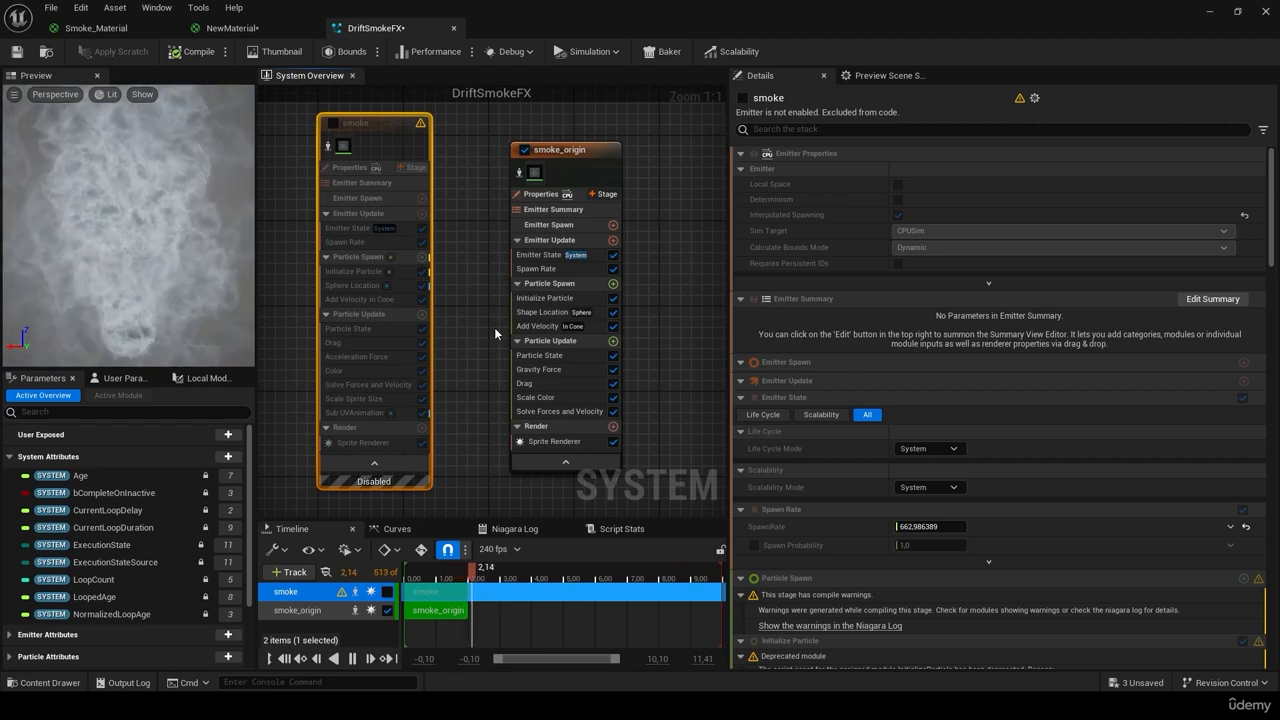
pyautogui.click(358, 299)
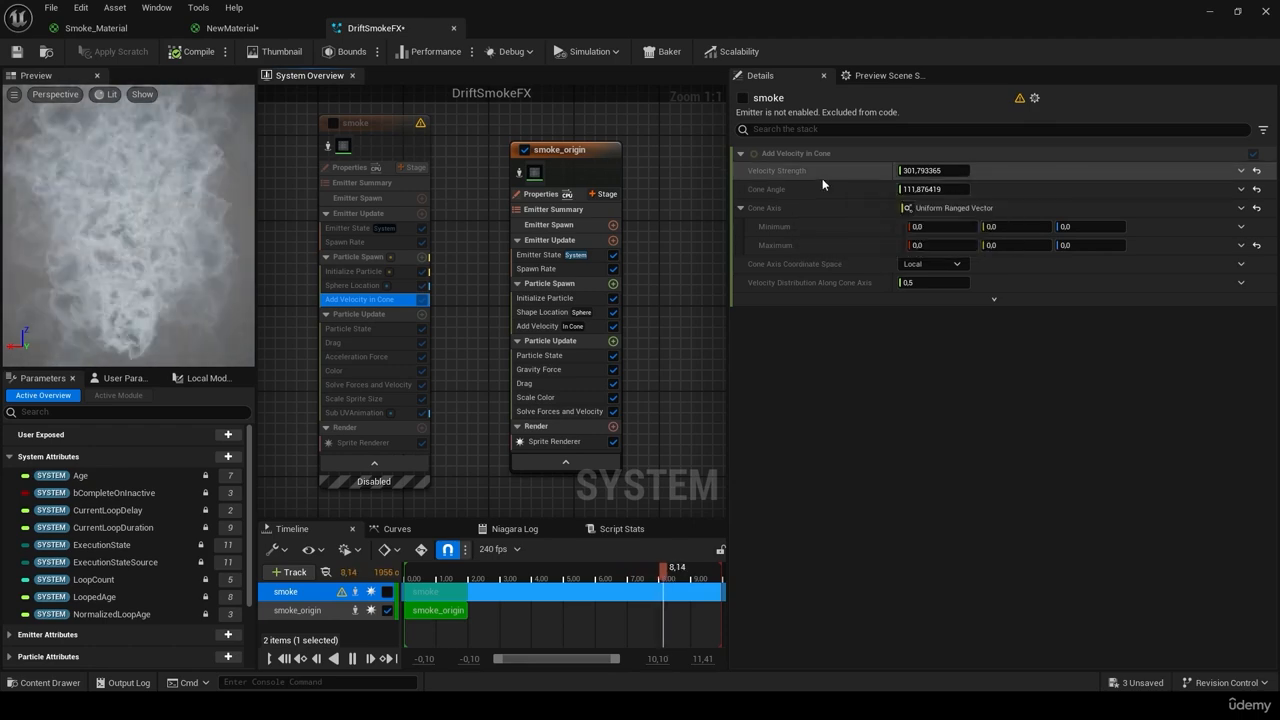
pyautogui.click(546, 326)
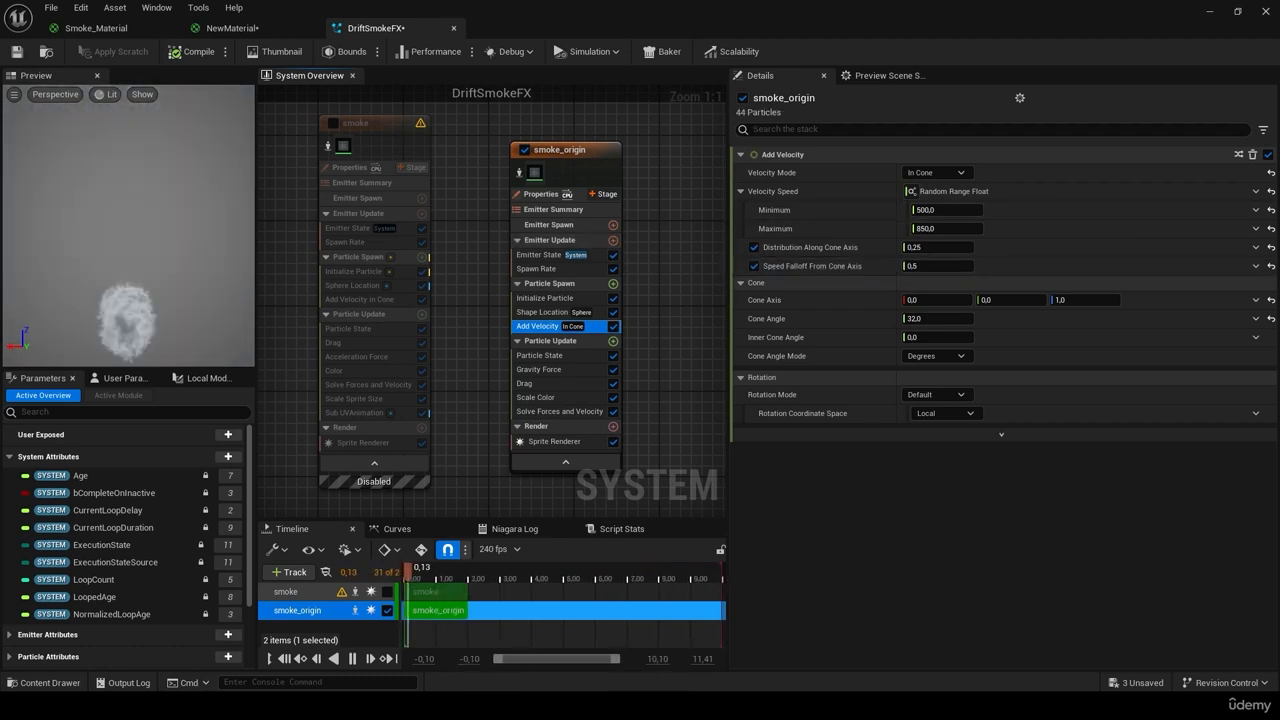
pyautogui.click(1270, 191)
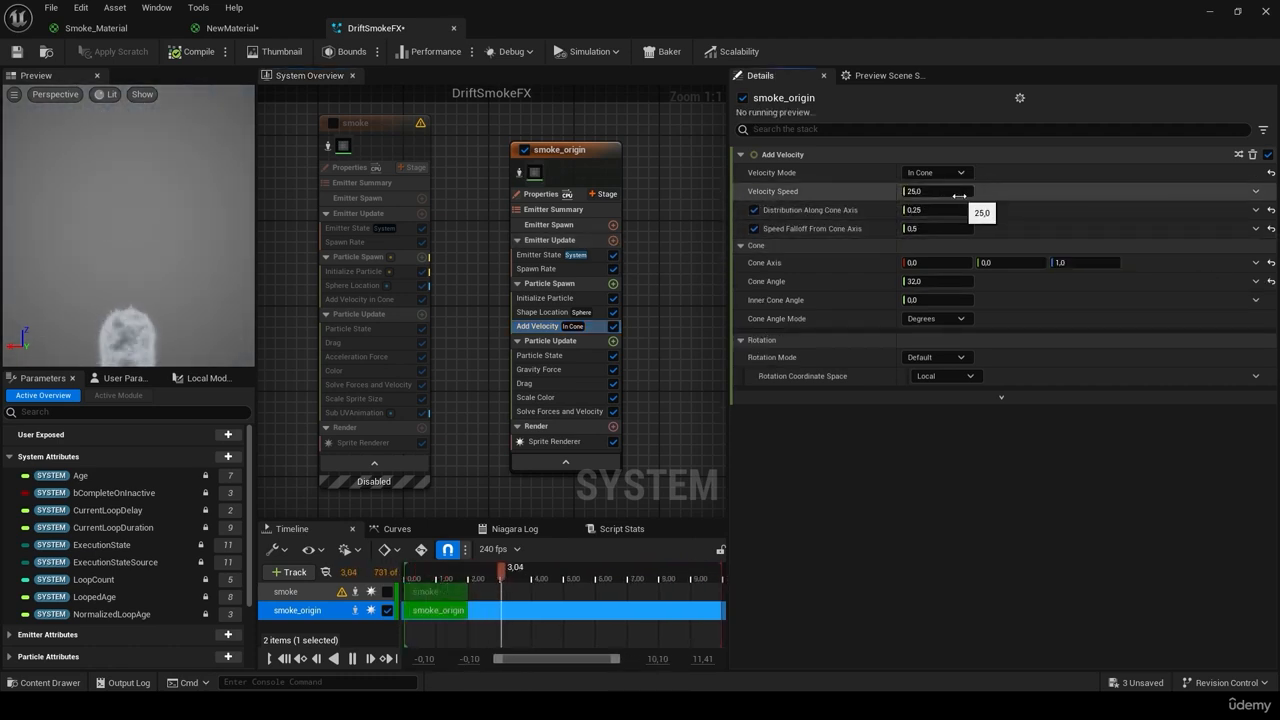
pyautogui.click(362, 300)
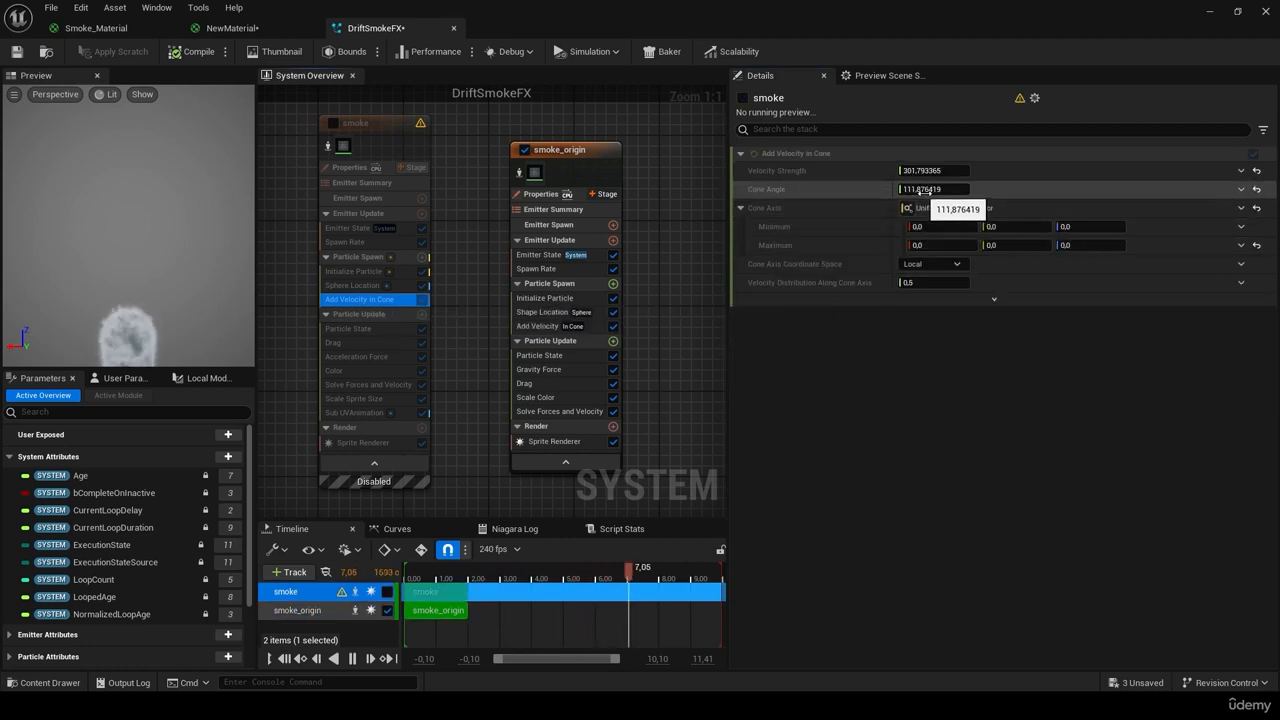
pyautogui.click(537, 326)
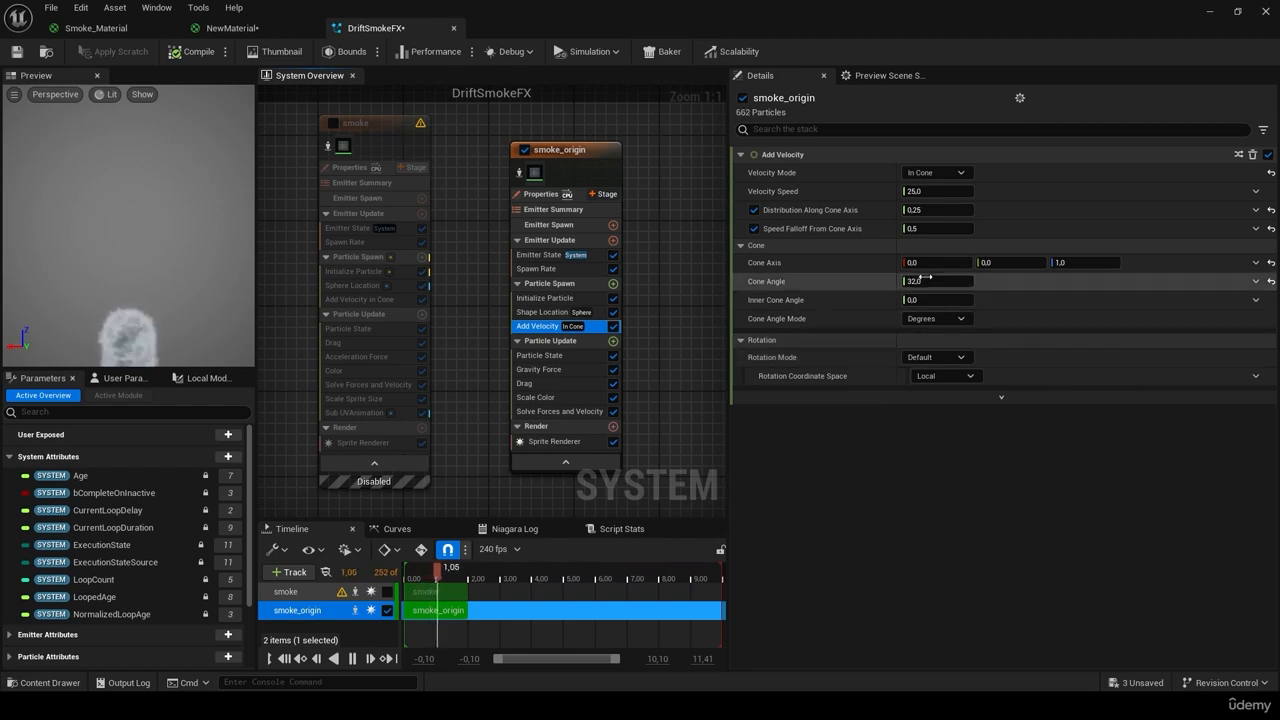
# Step: Set smoke_origin's cone angle to 111 and velocity speed to 300
pyautogui.click(930, 287)
pyautogui.write('11')
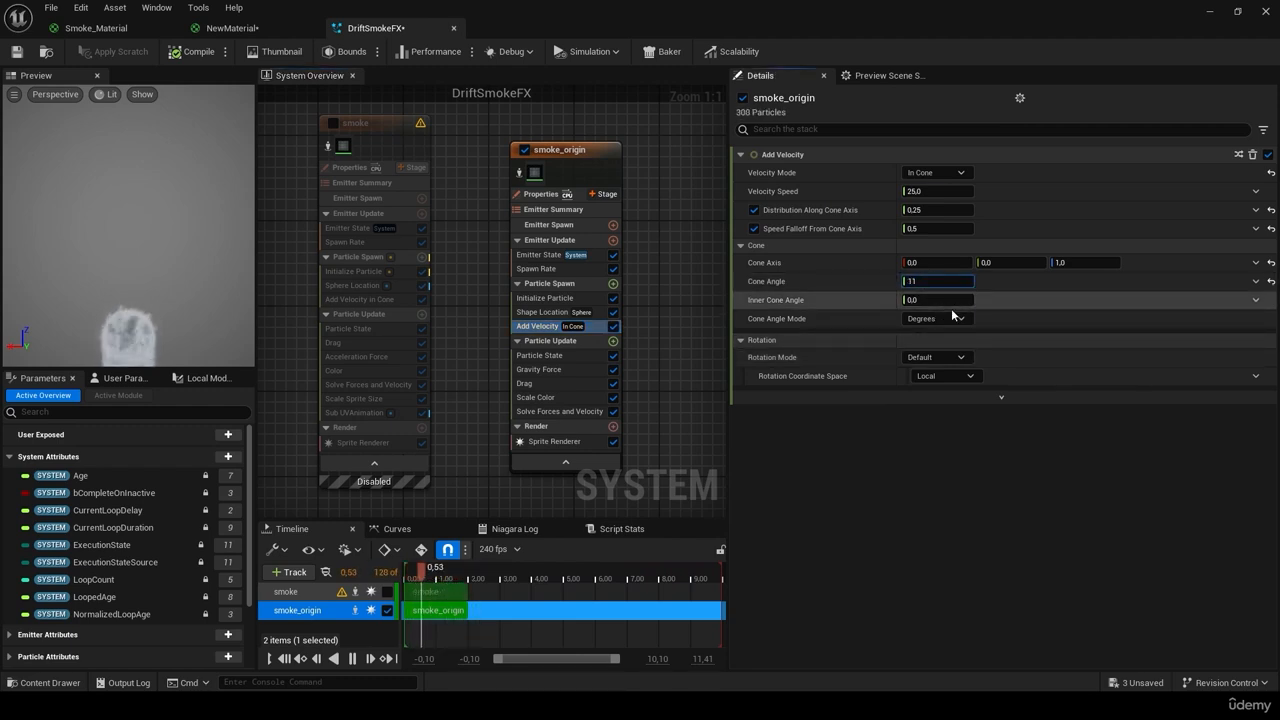
pyautogui.write('1')
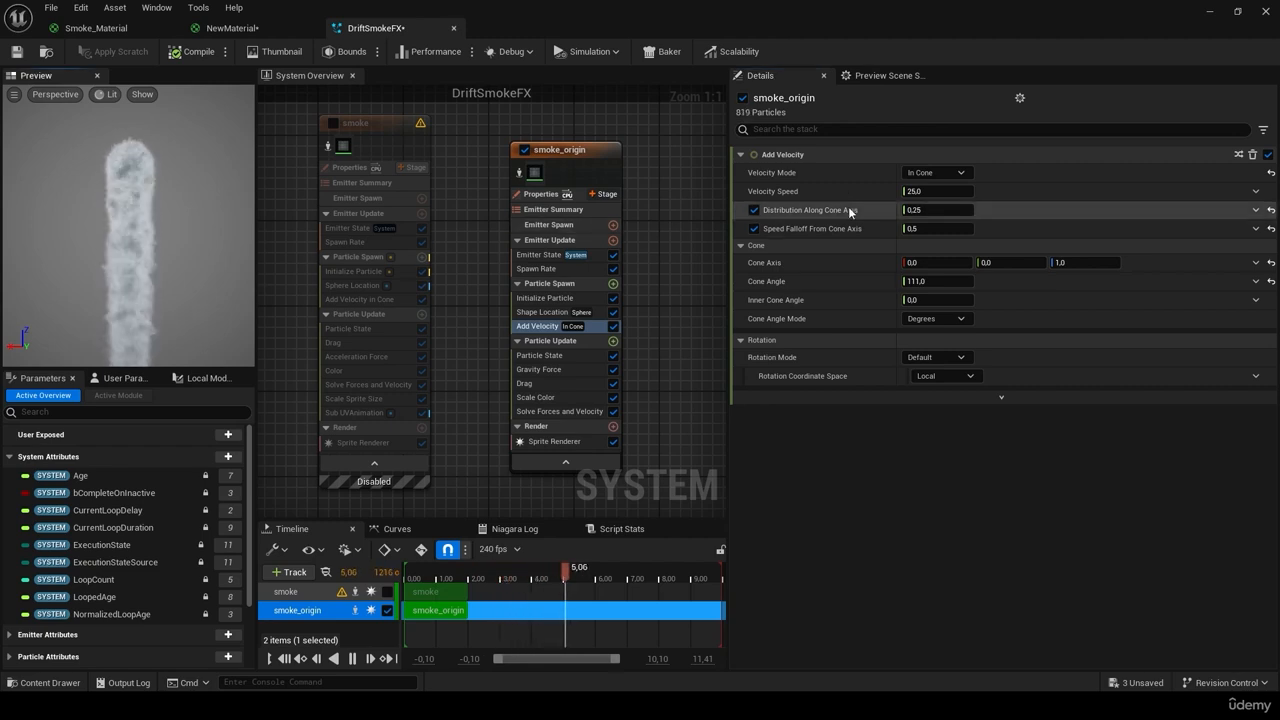
pyautogui.click(358, 299)
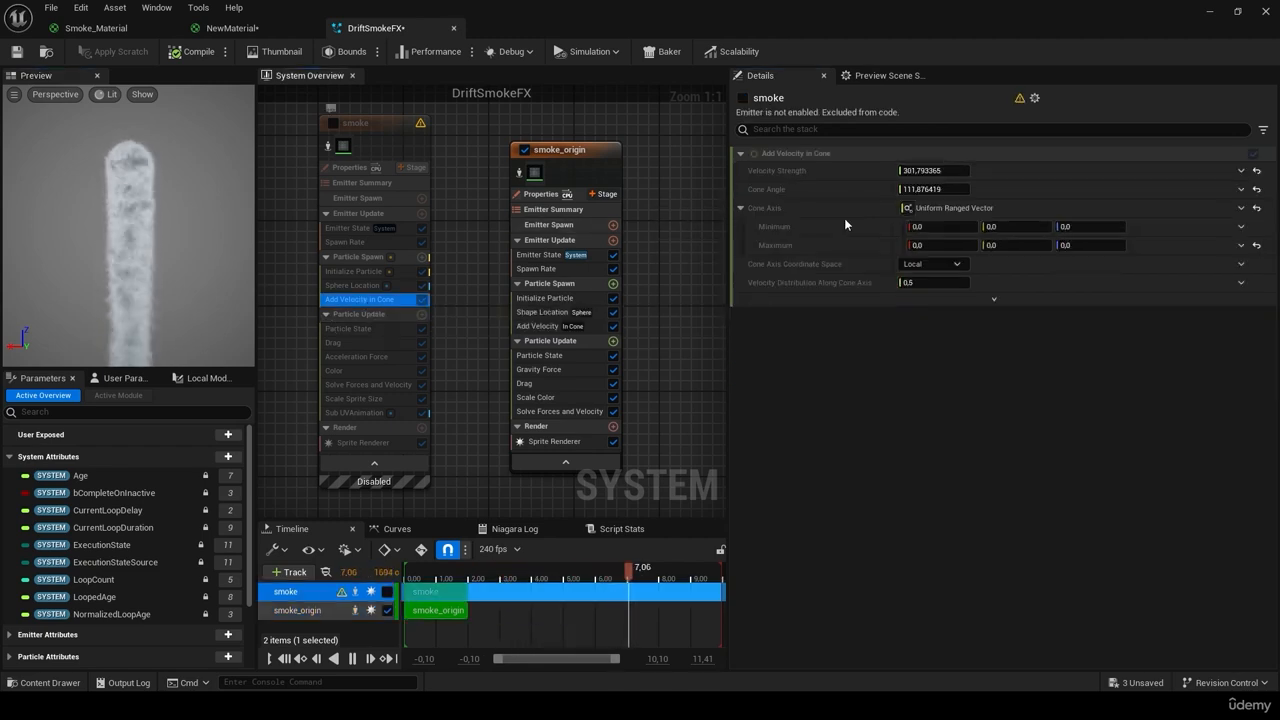
pyautogui.click(537, 326)
pyautogui.click(937, 191)
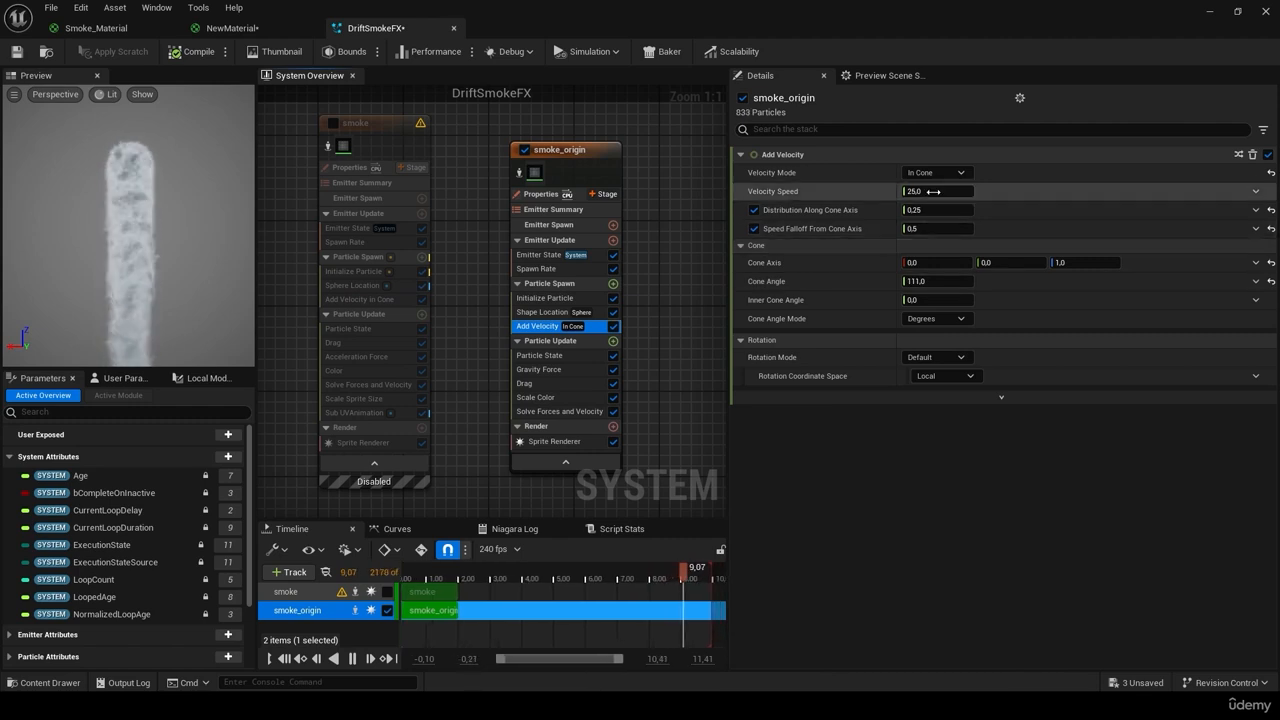
pyautogui.write('300')
pyautogui.press('Return')
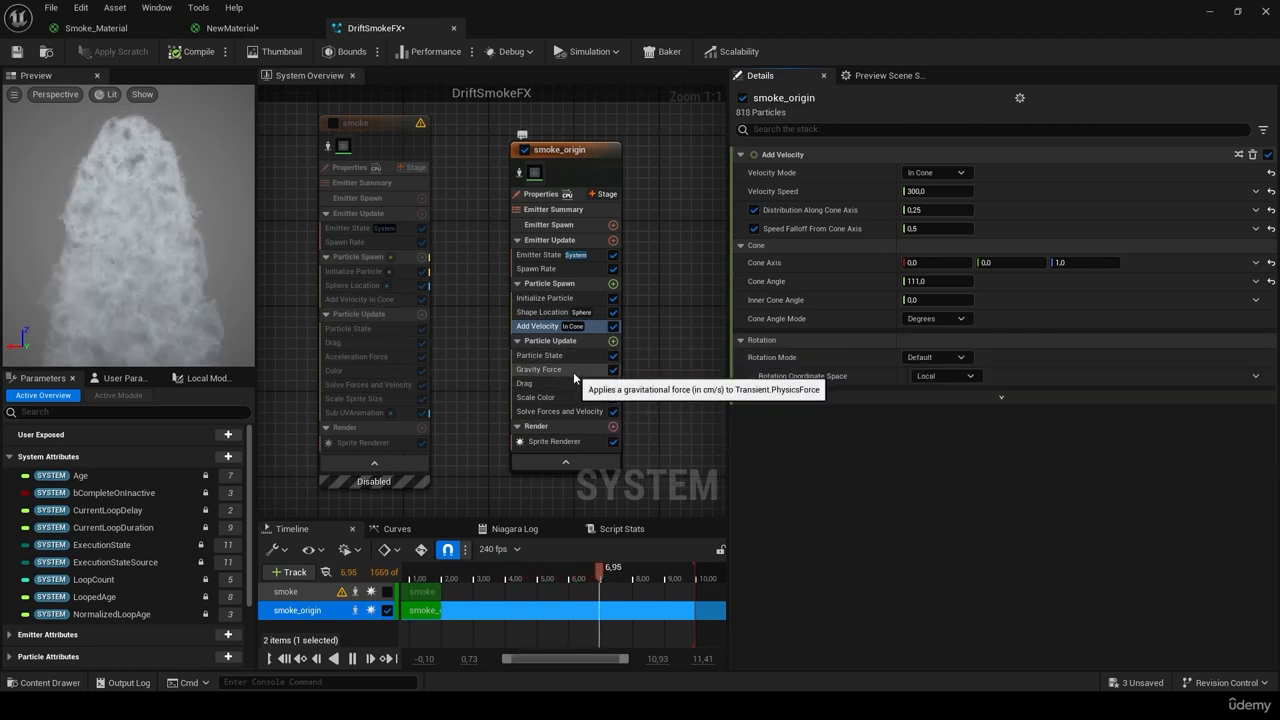
pyautogui.click(575, 370)
# Step: Disable and then delete the Gravity Force module from smoke_origin's Particle Update stack
pyautogui.click(613, 369)
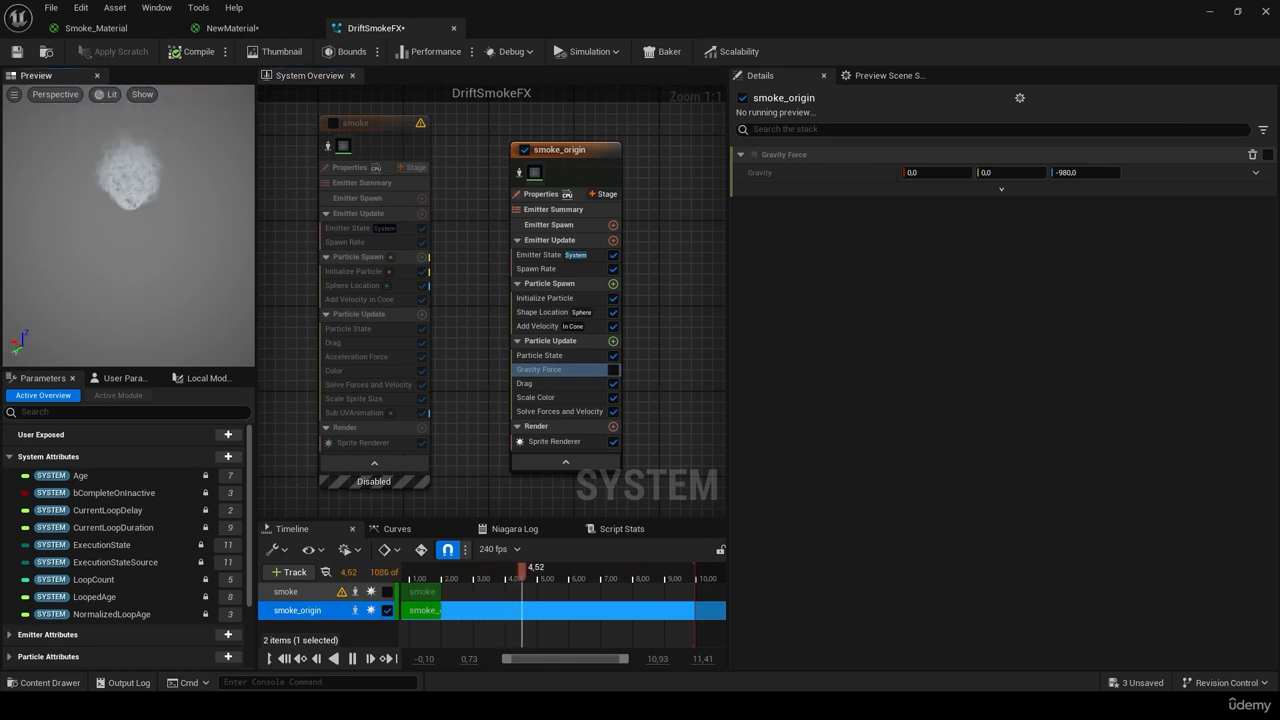
pyautogui.press('Delete')
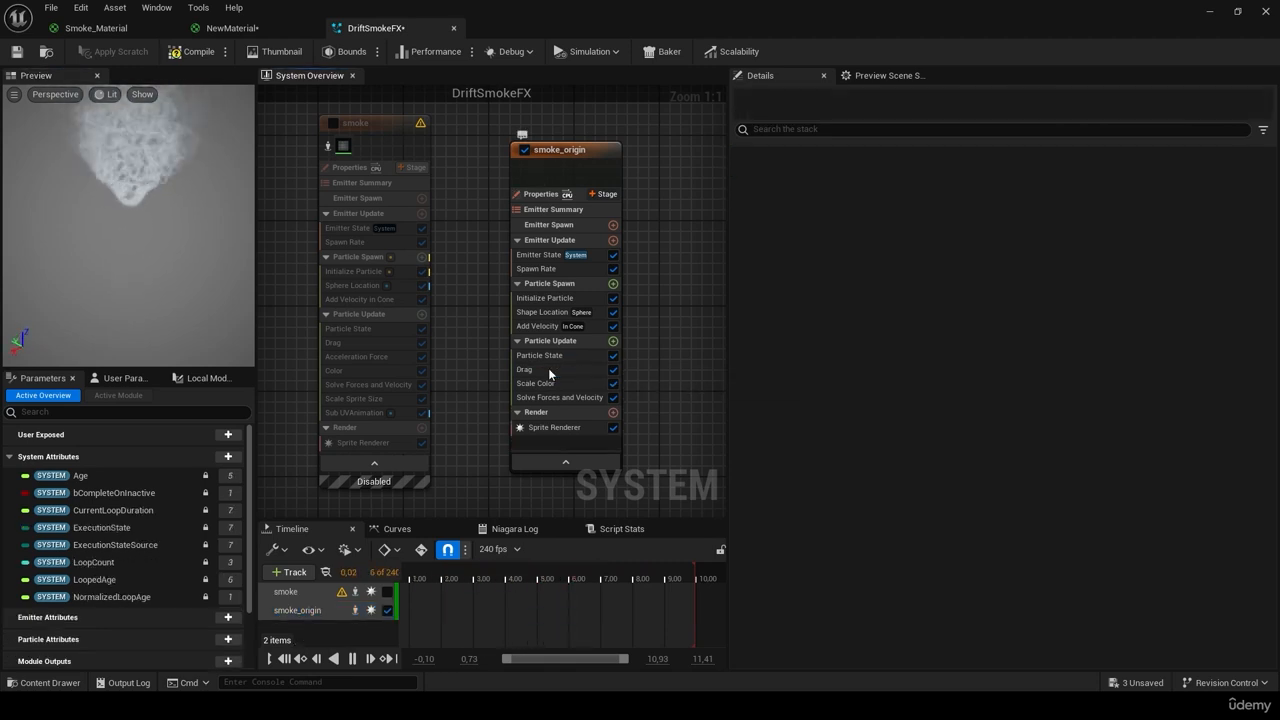
pyautogui.click(564, 356)
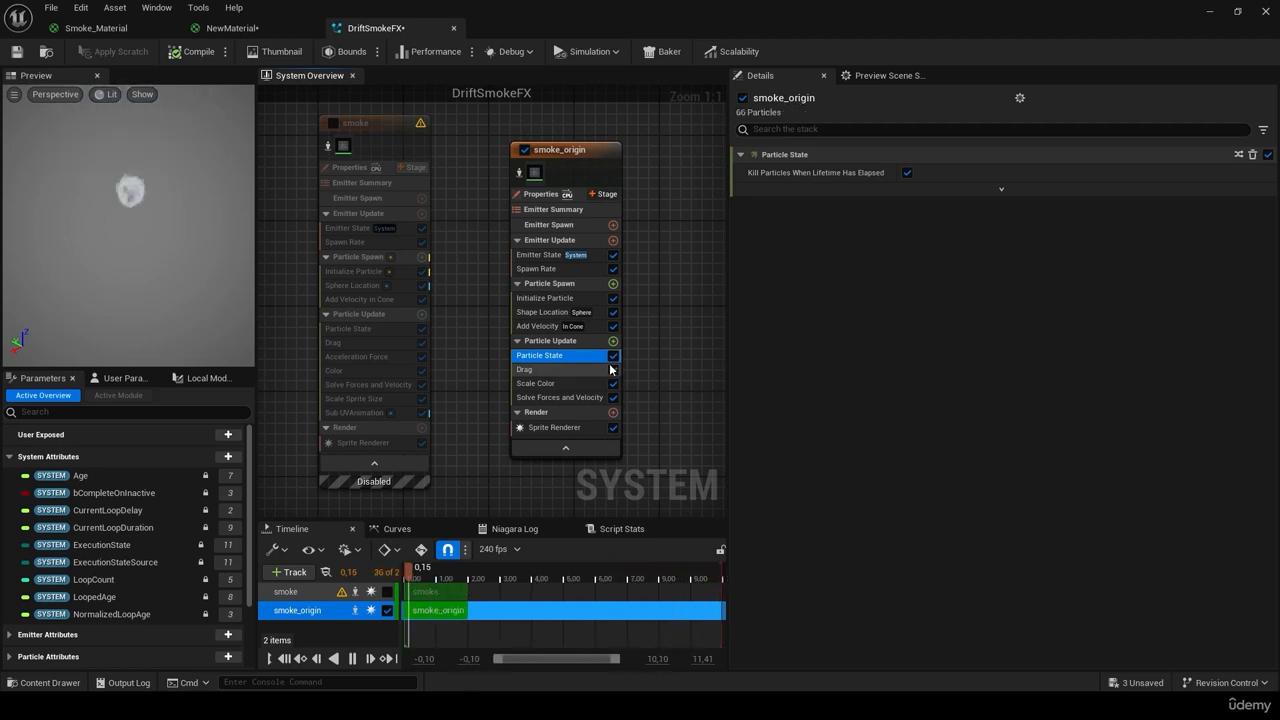
# Step: Compare with the smoke emitter, then set smoke_origin's Drag value to 1
pyautogui.click(361, 329)
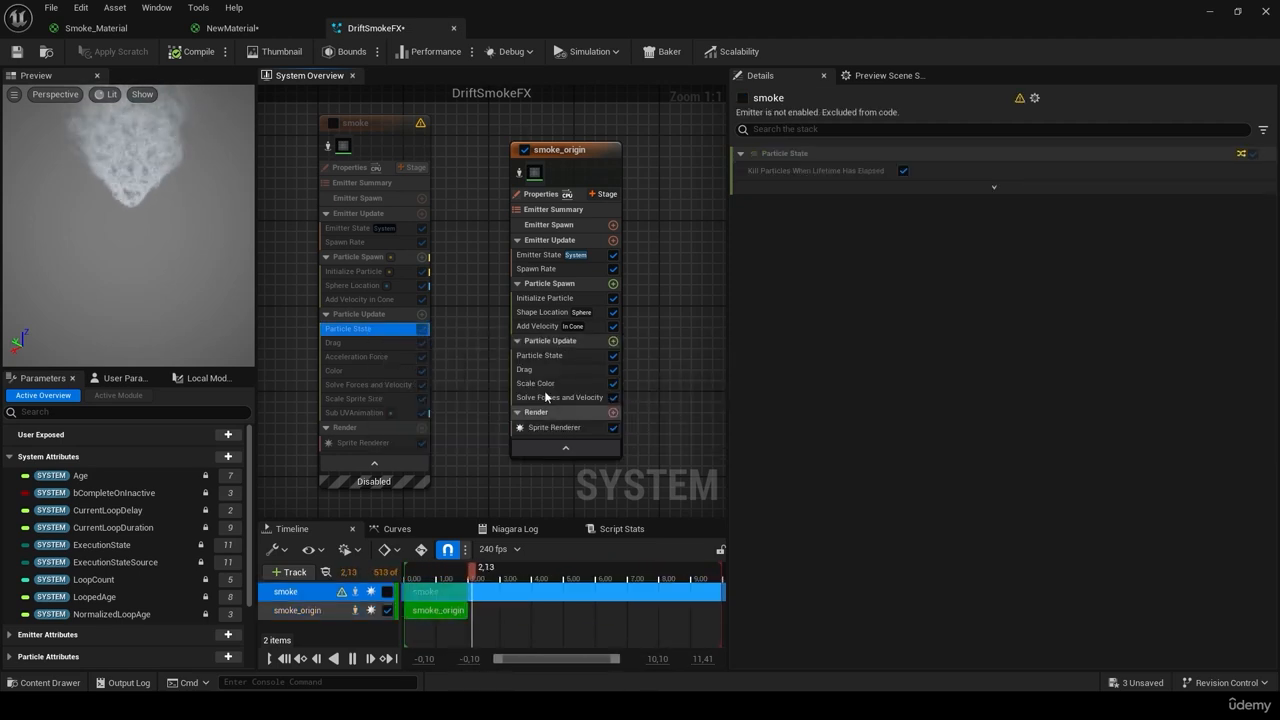
pyautogui.click(540, 356)
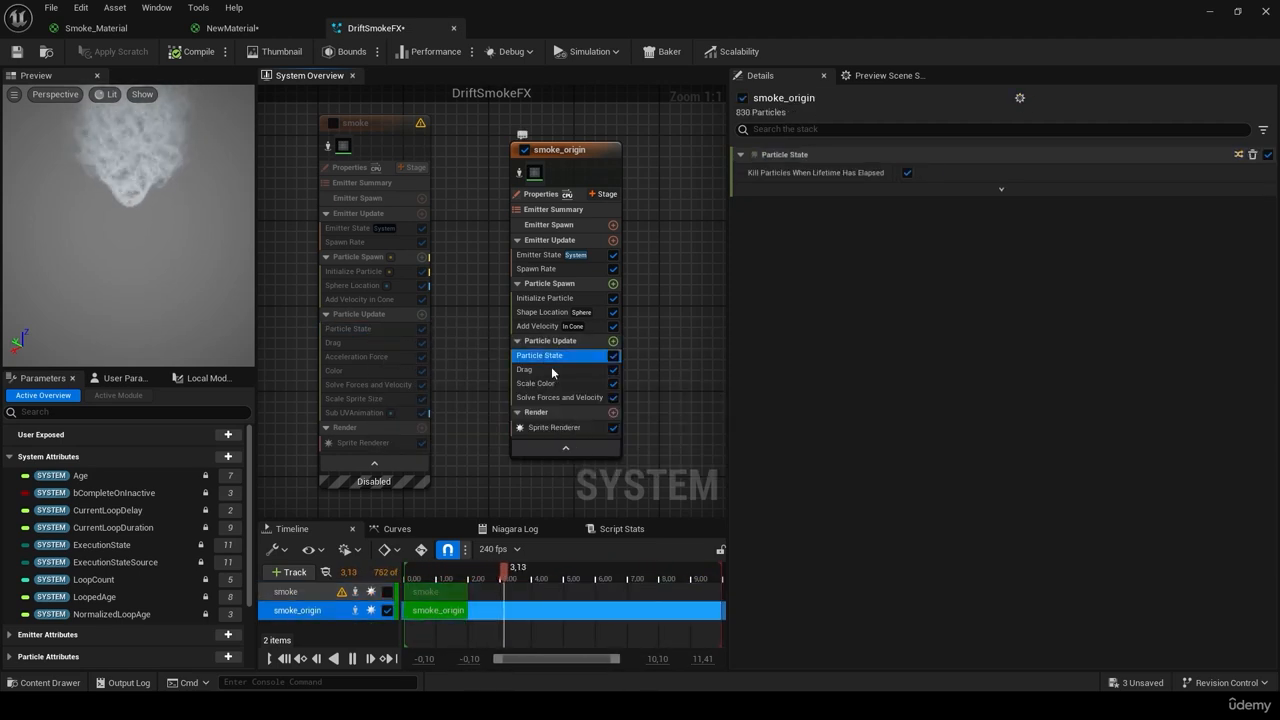
pyautogui.click(345, 343)
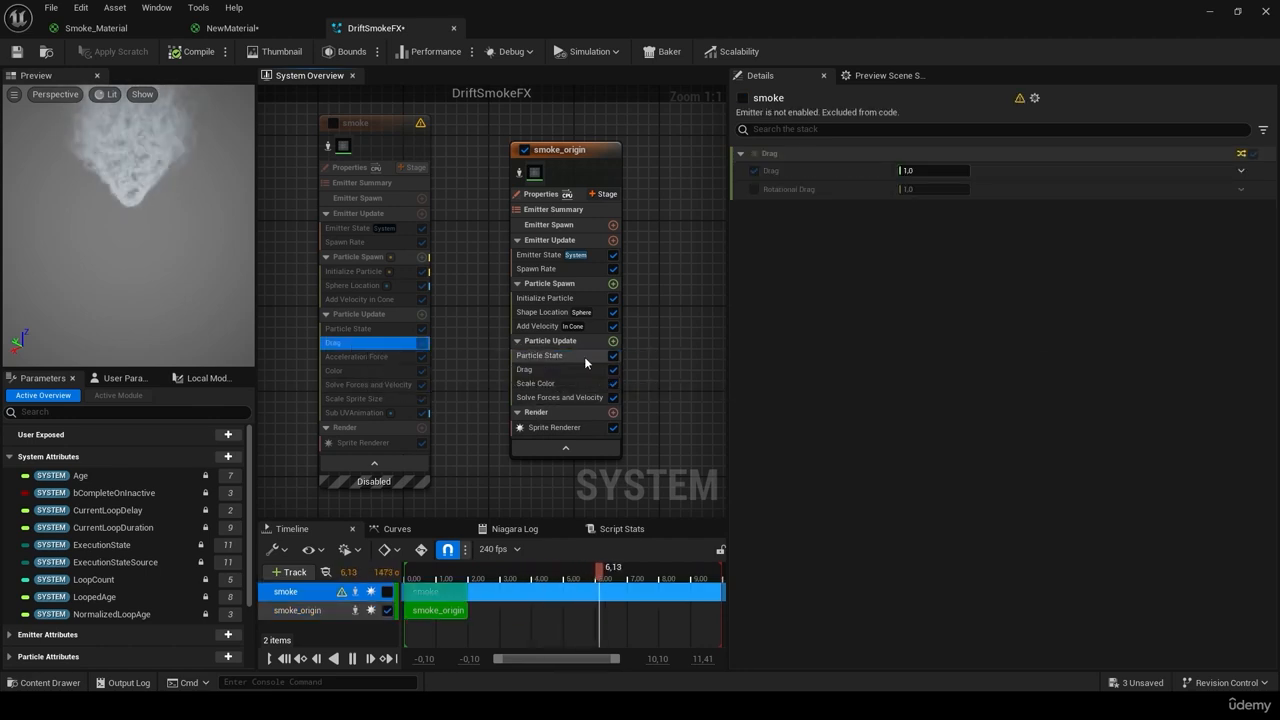
pyautogui.click(583, 369)
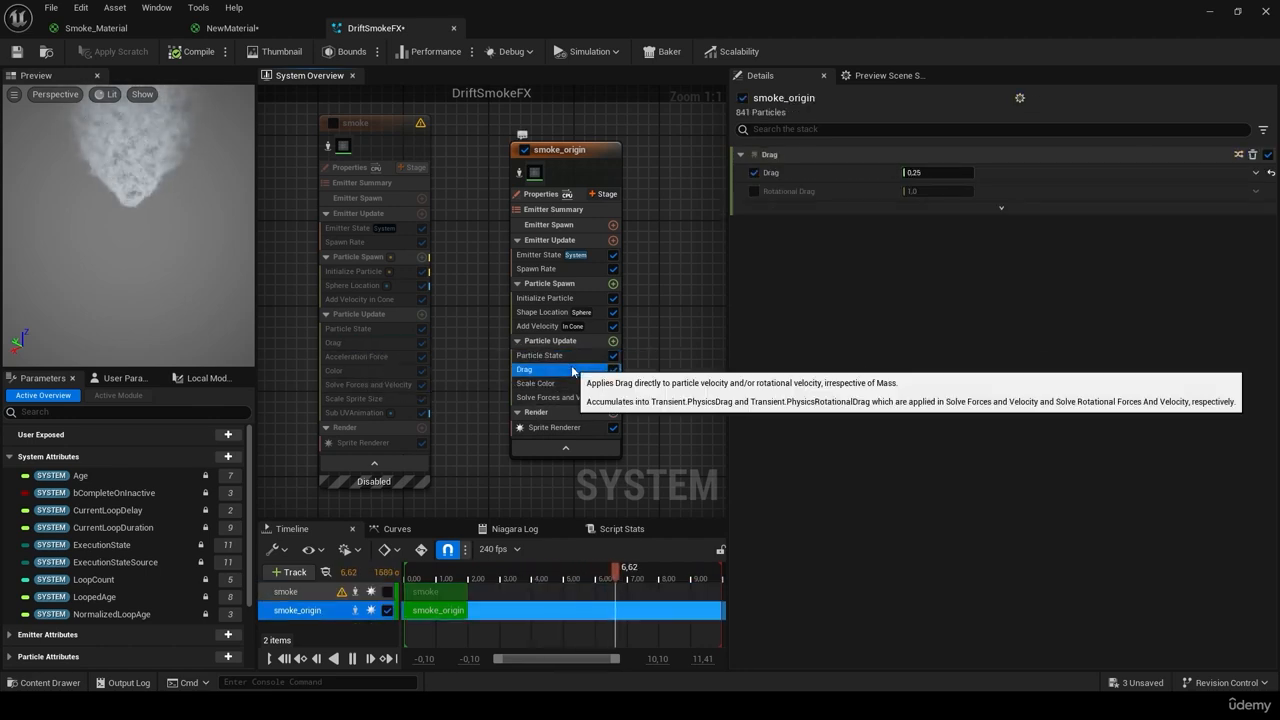
pyautogui.click(948, 174)
pyautogui.write('1')
pyautogui.press('Return')
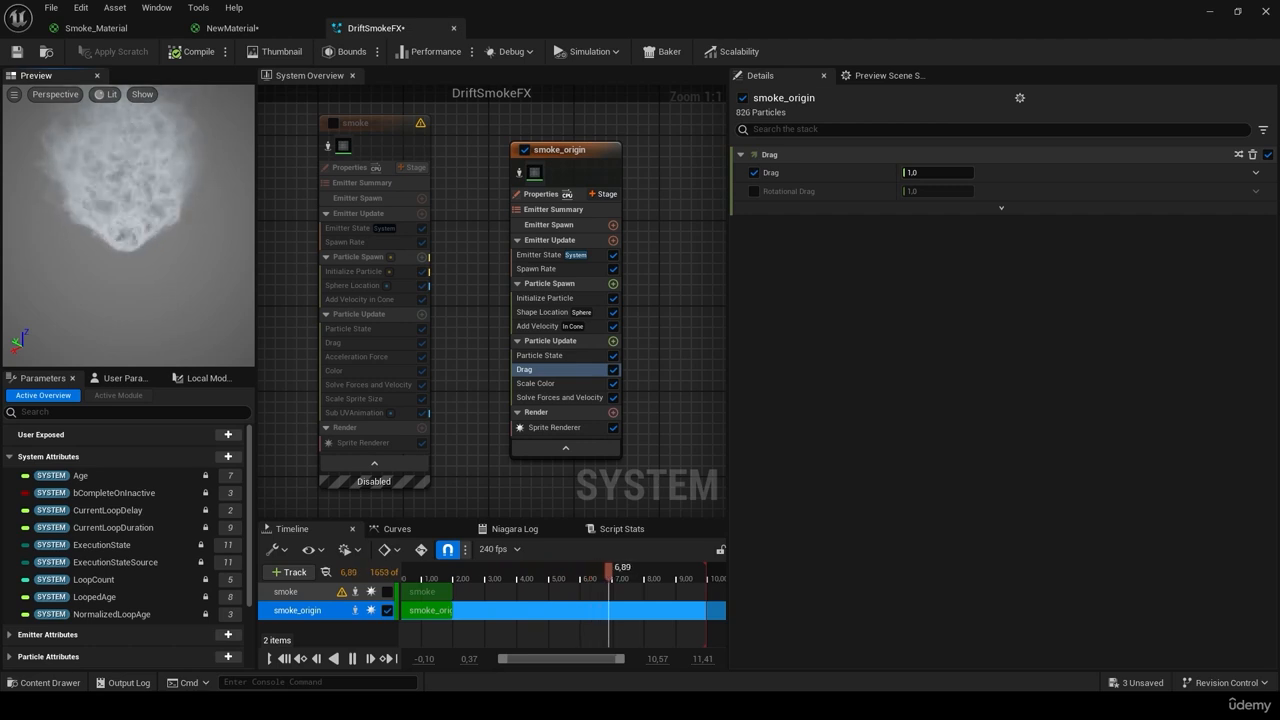
pyautogui.click(372, 355)
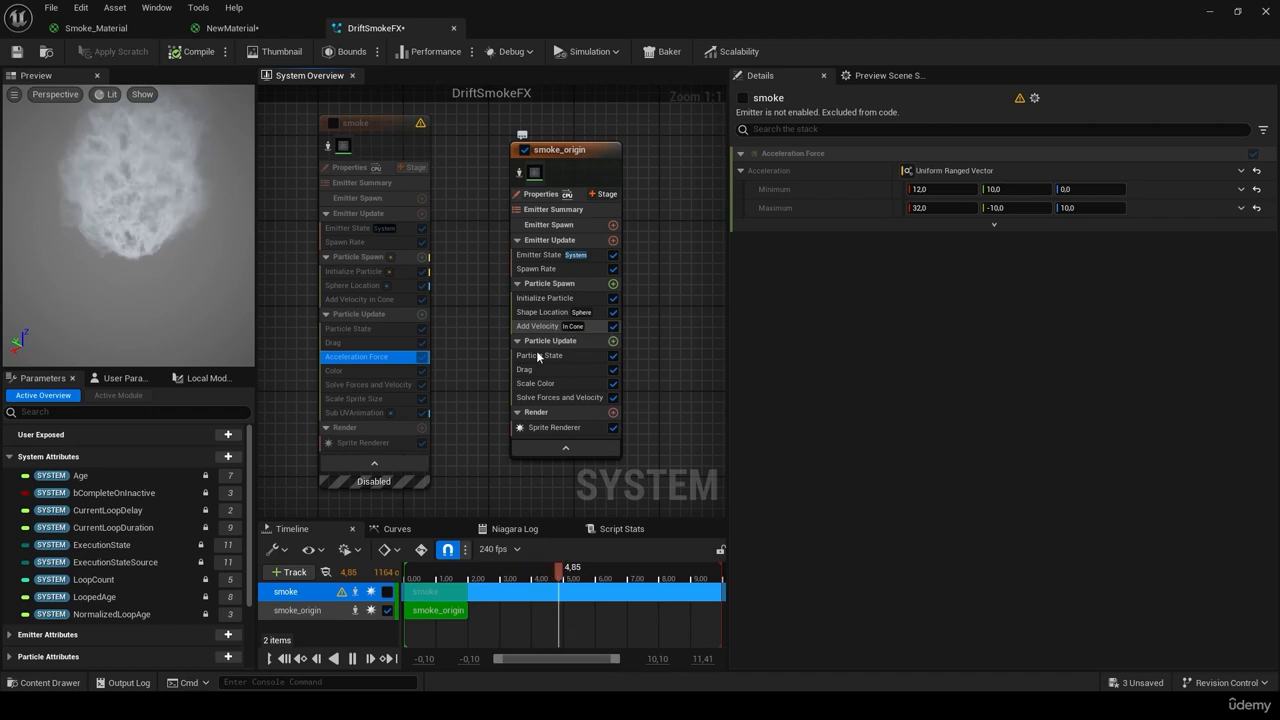
# Step: Add Acceleration Force to smoke_origin, move it above Scale Color, and drive it with a Random Range Vector
pyautogui.click(613, 341)
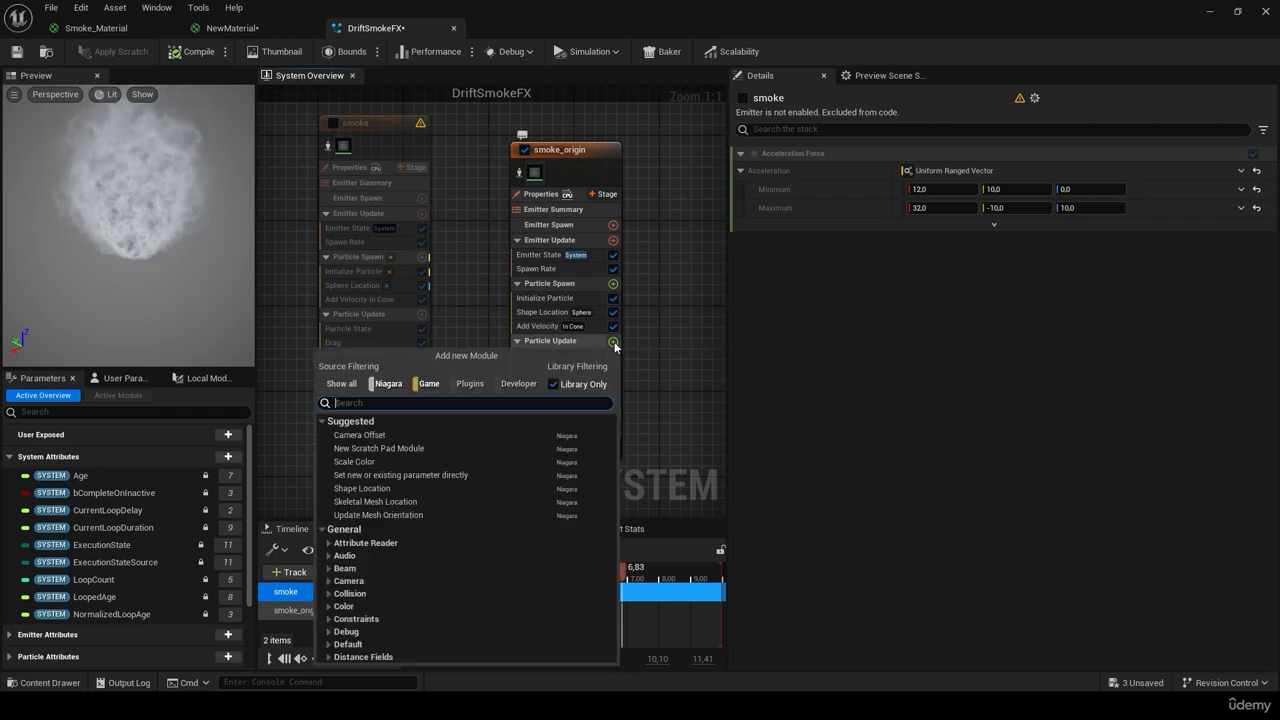
pyautogui.write('acceleration')
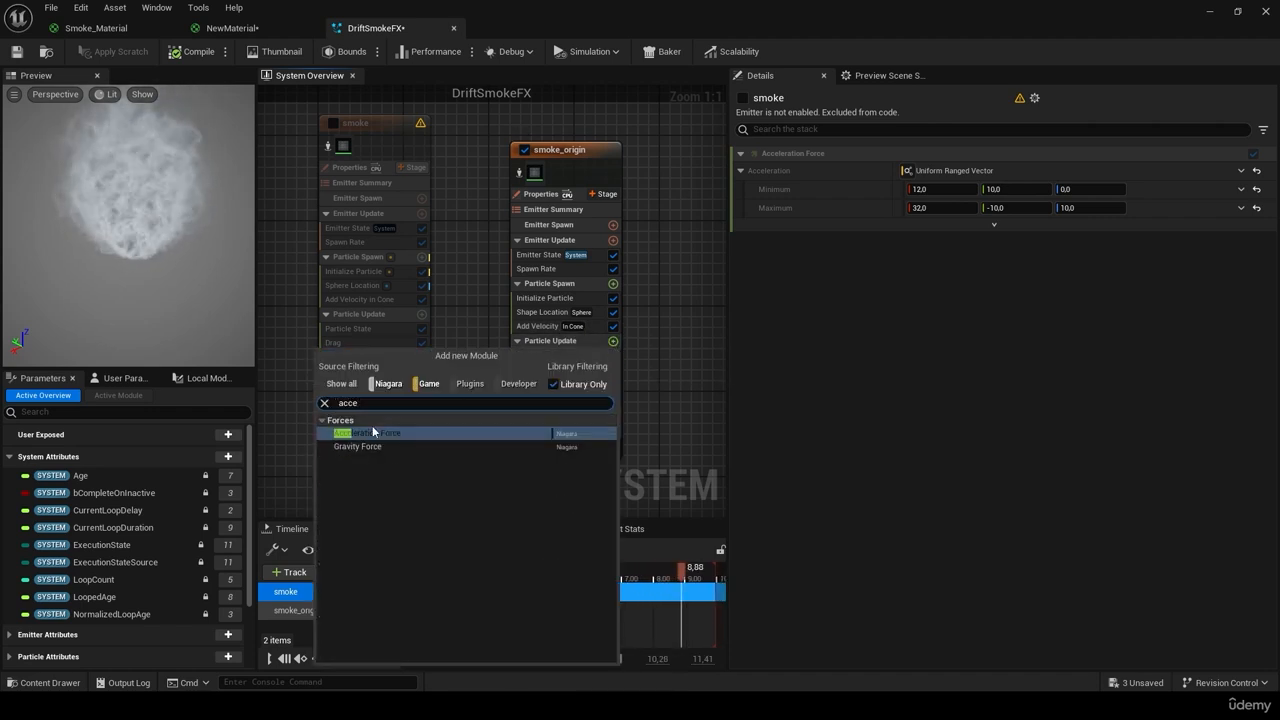
pyautogui.click(380, 431)
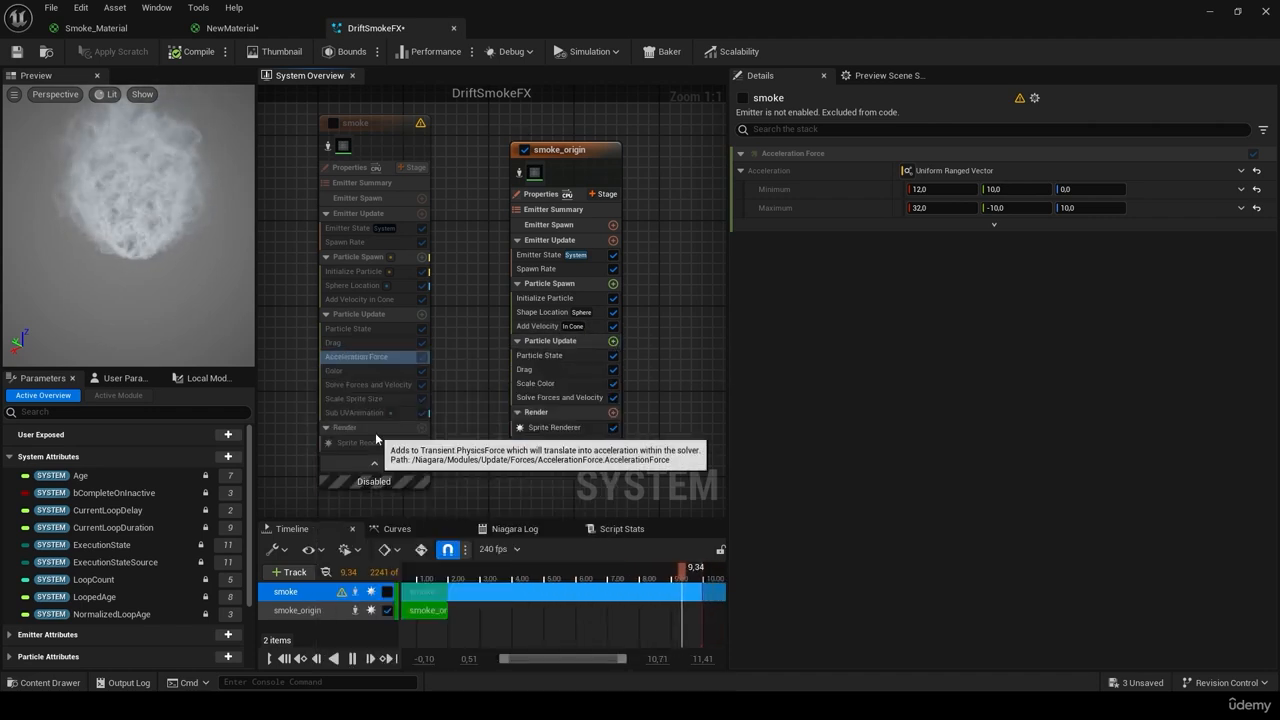
pyautogui.click(363, 358)
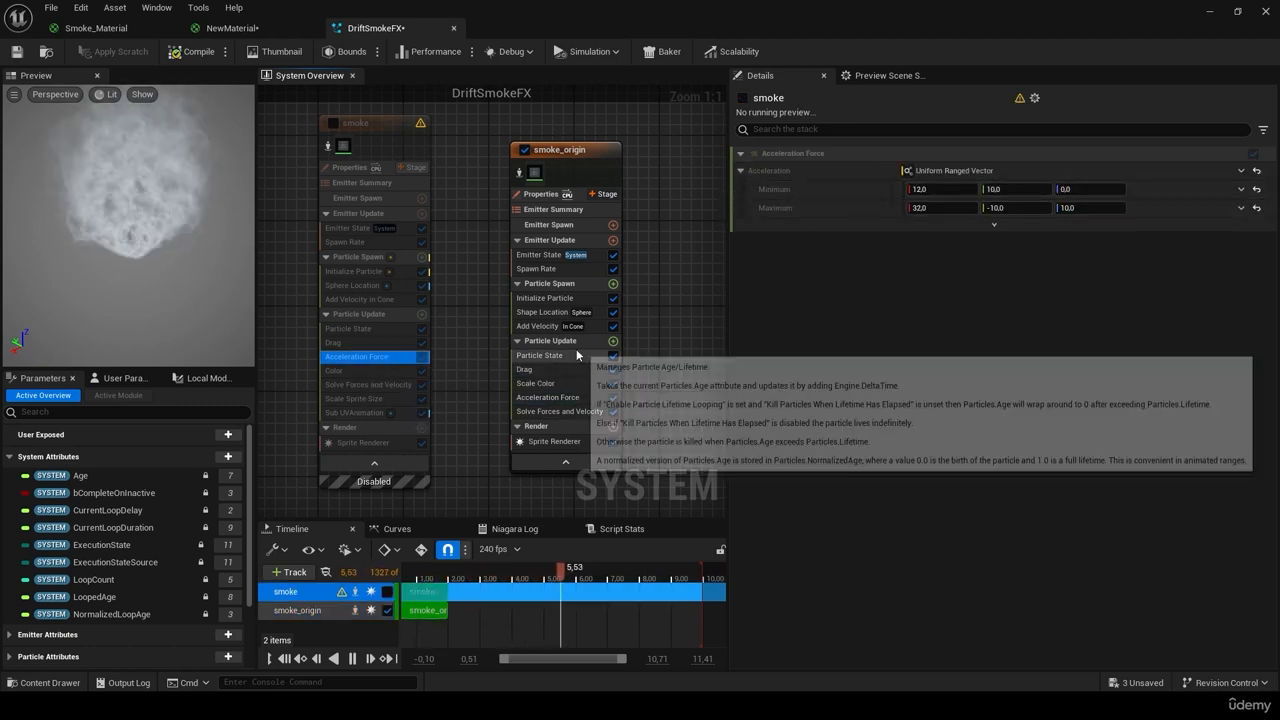
pyautogui.moveTo(547, 397); pyautogui.dragTo(554, 376)
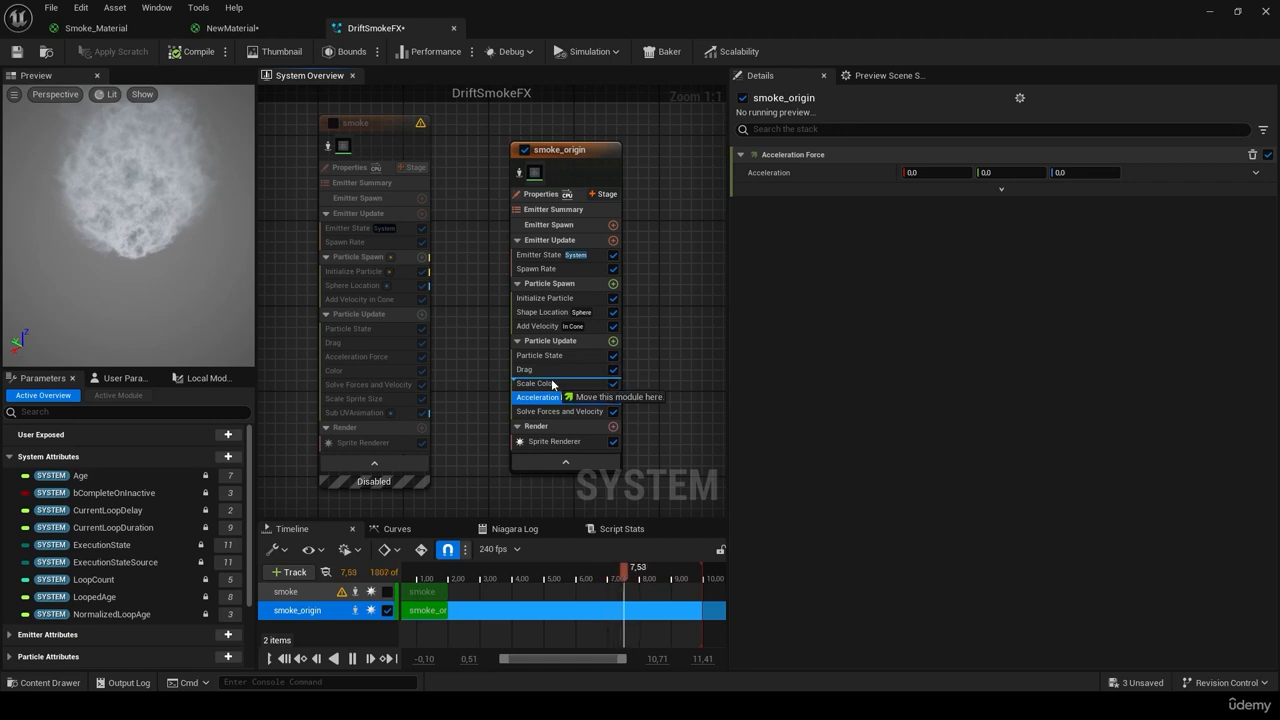
pyautogui.click(1256, 172)
pyautogui.click(1077, 311)
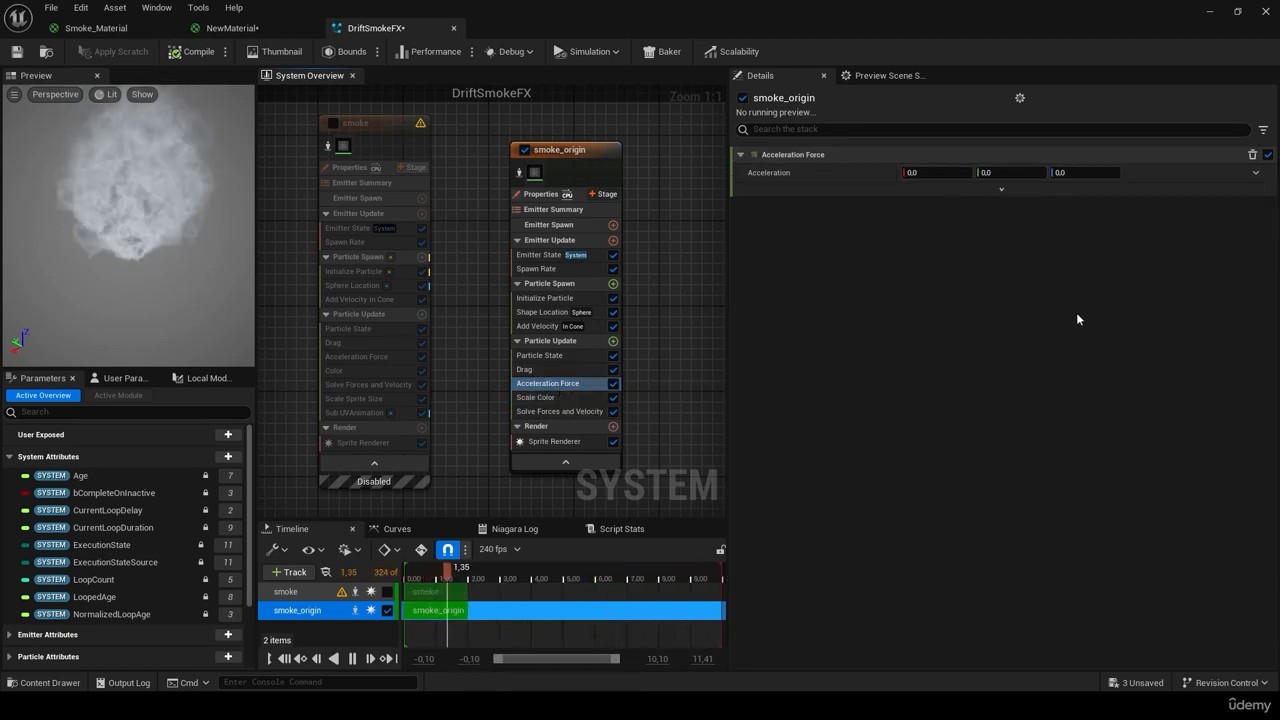
pyautogui.click(392, 357)
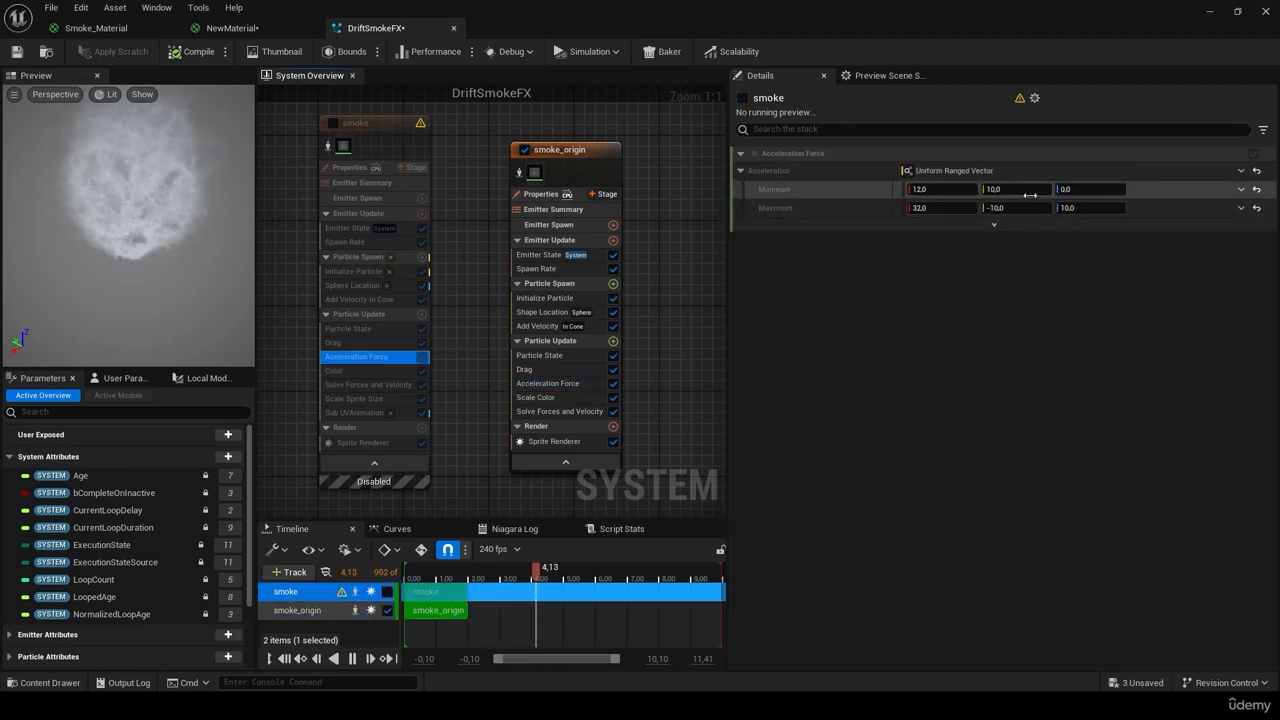
# Step: Enter acceleration values: minimum Z 0 and maximum X 32, Y -10, Z 10
pyautogui.click(562, 389)
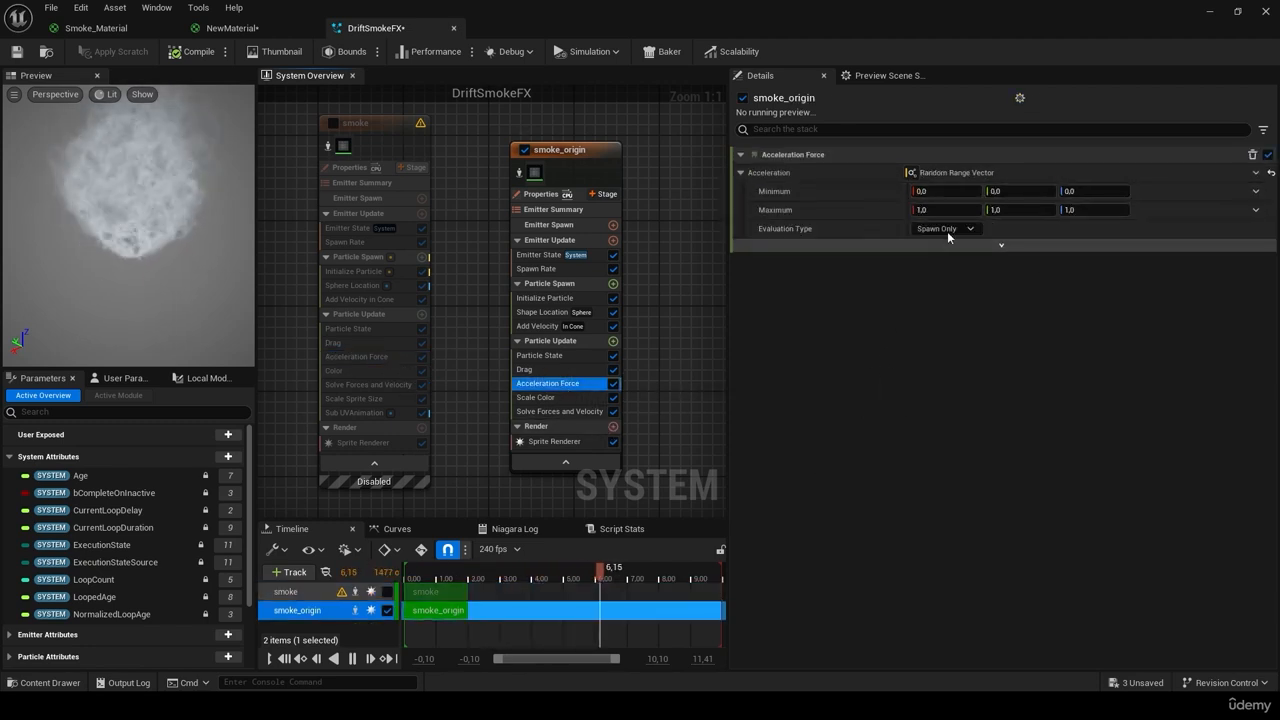
pyautogui.click(948, 191)
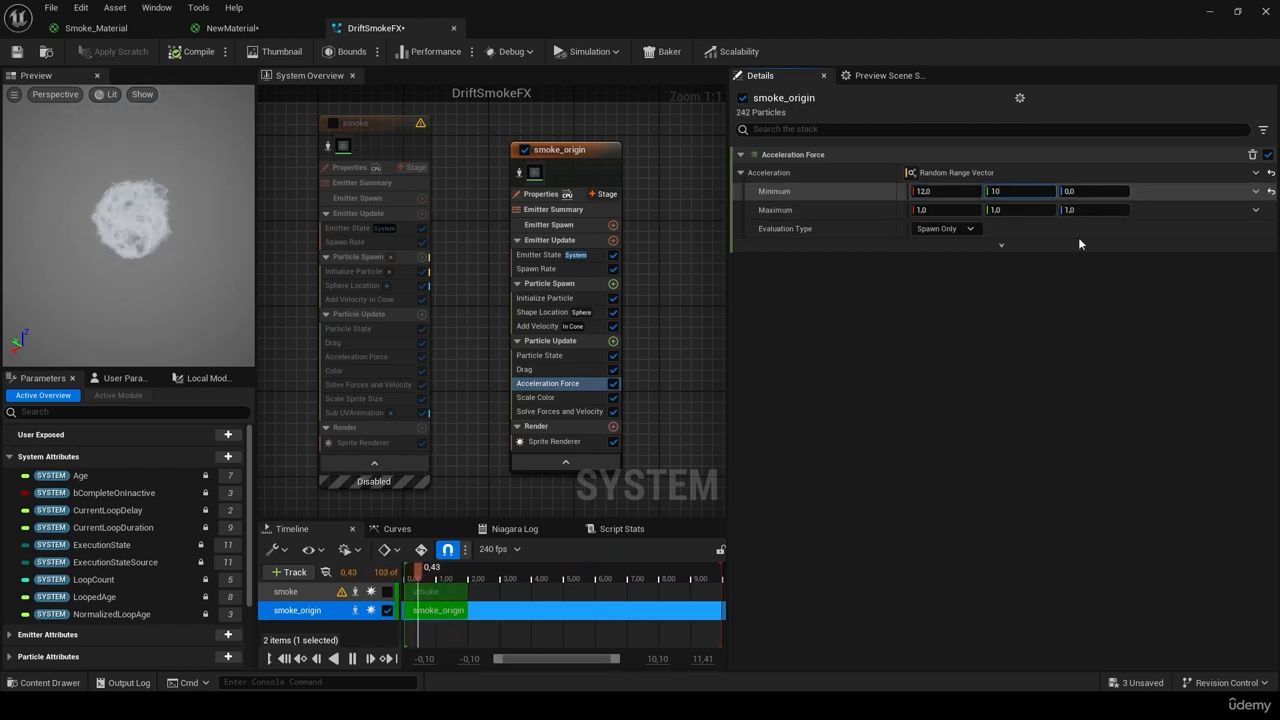
pyautogui.write('0')
pyautogui.click(360, 357)
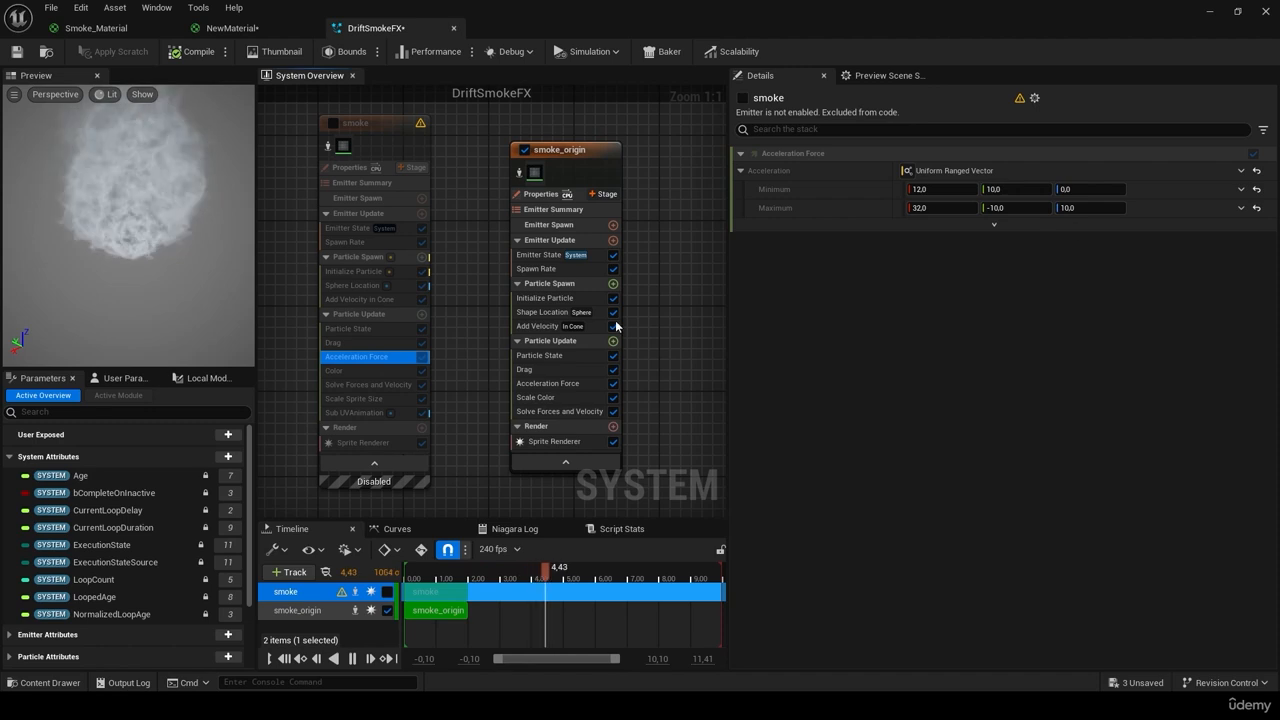
pyautogui.click(547, 383)
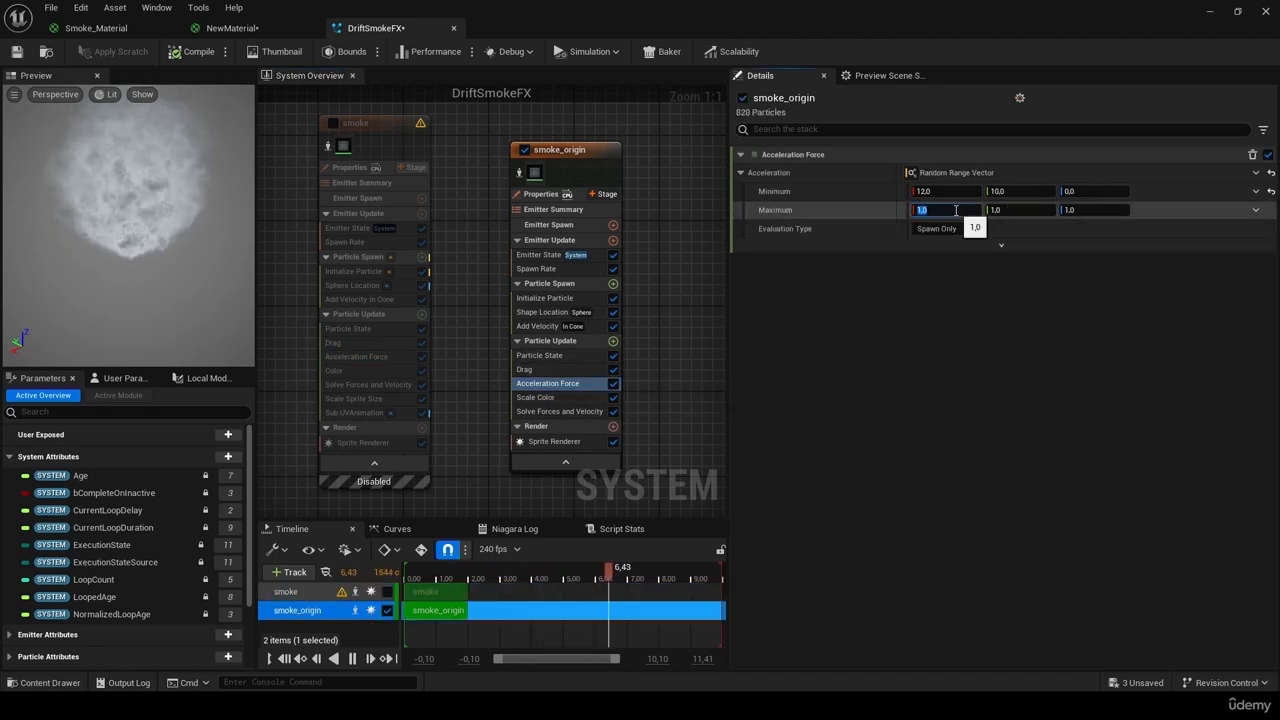
pyautogui.write('32')
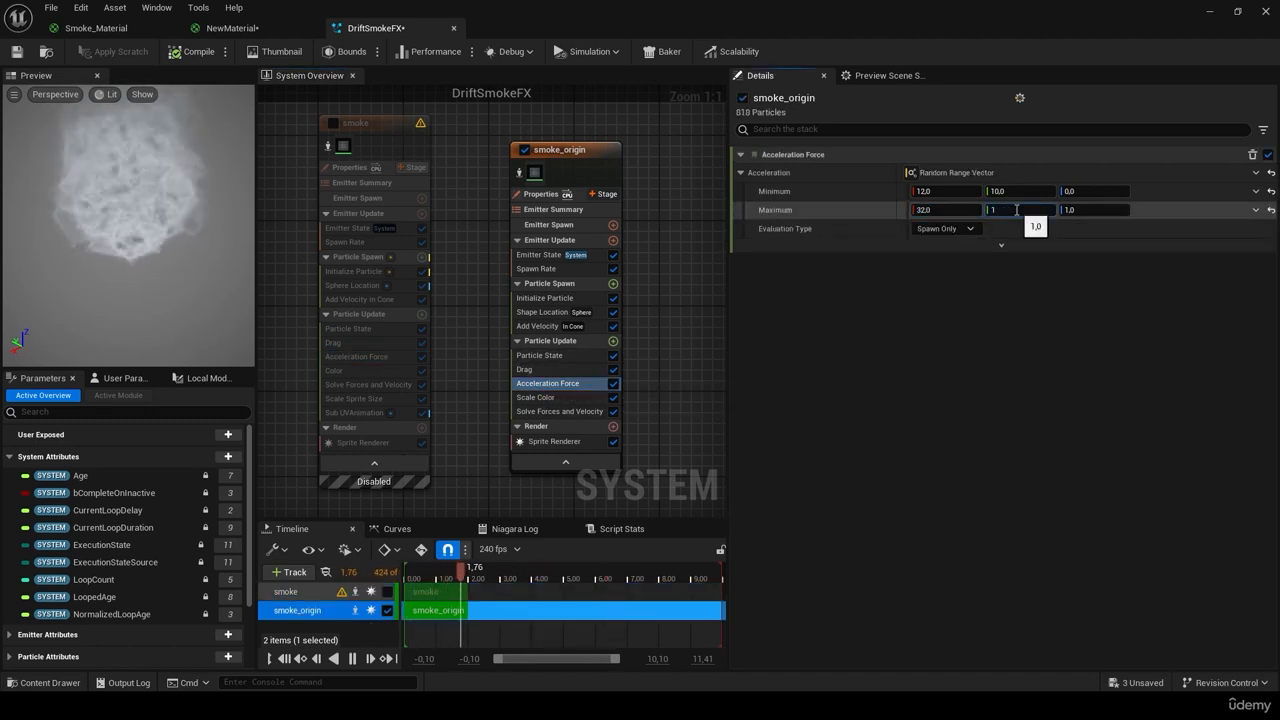
pyautogui.click(1016, 210)
pyautogui.write('-10,0')
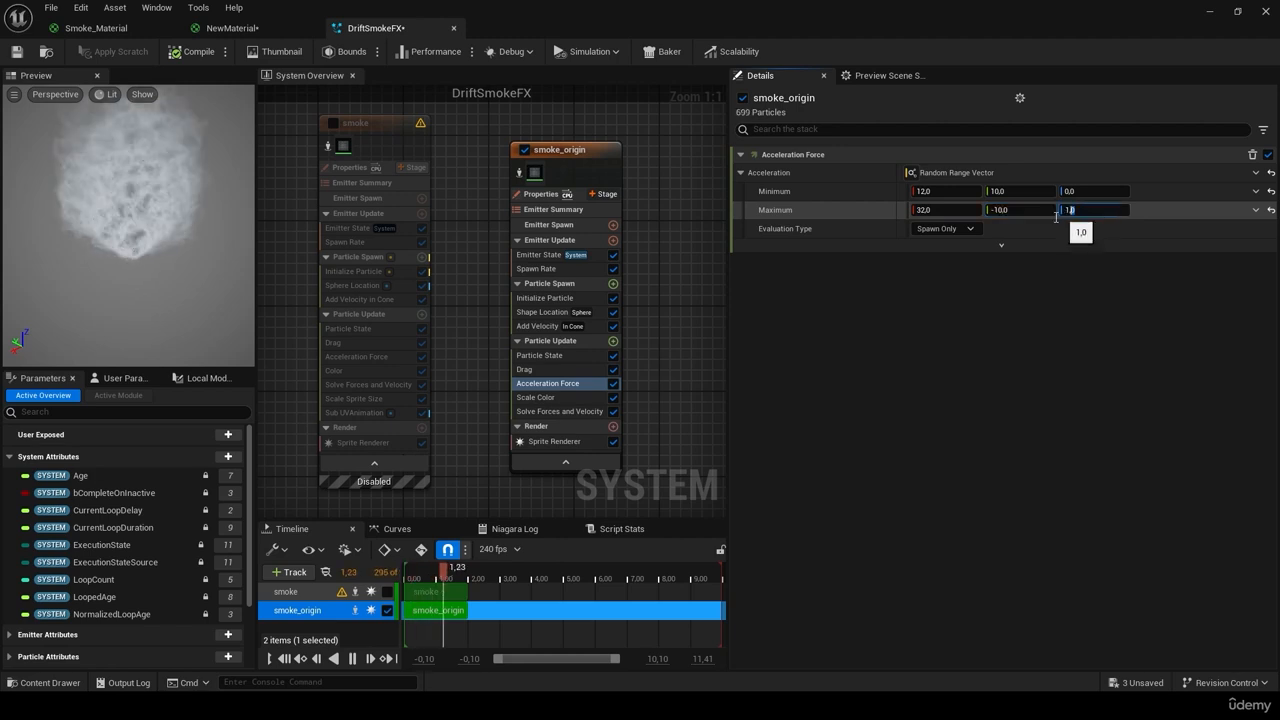
pyautogui.moveTo(1056, 217); pyautogui.dragTo(1042, 221)
pyautogui.write('10')
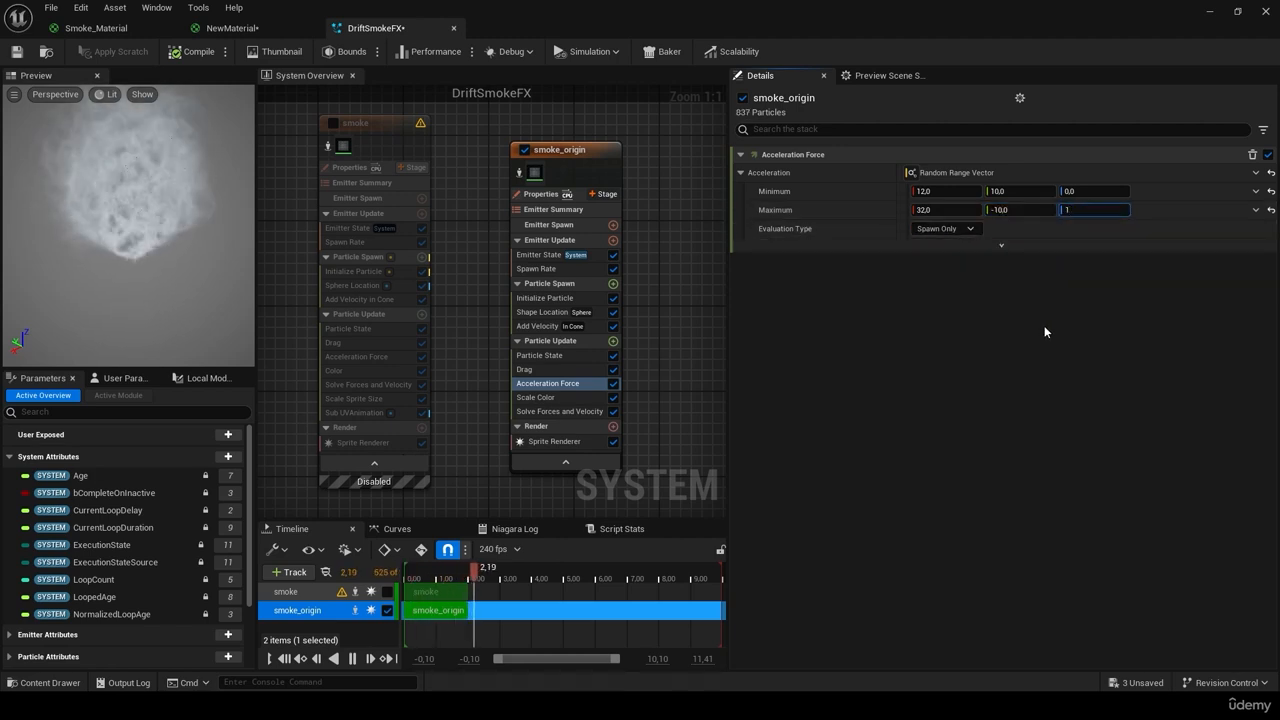
pyautogui.press('Return')
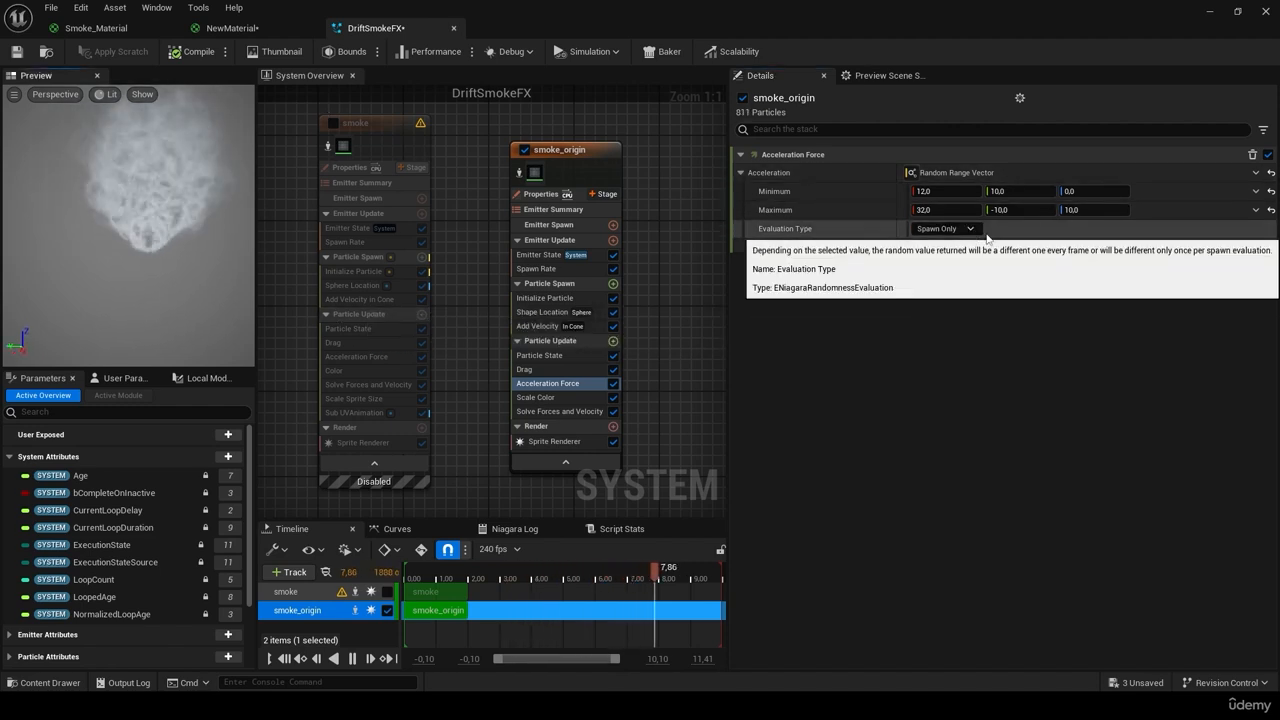
# Step: Experiment by scrubbing the minimum and maximum X acceleration, then undo the changes
pyautogui.moveTo(934, 210); pyautogui.dragTo(1020, 210)
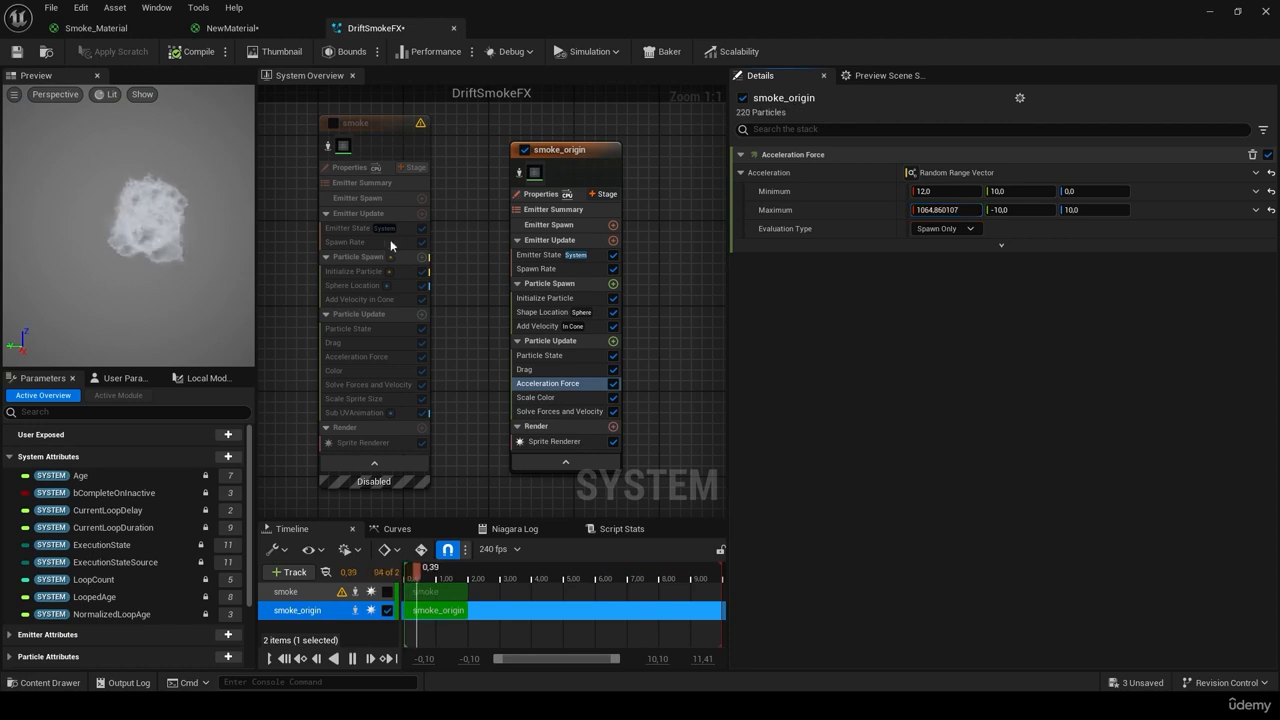
pyautogui.moveTo(164, 283); pyautogui.dragTo(215, 283)
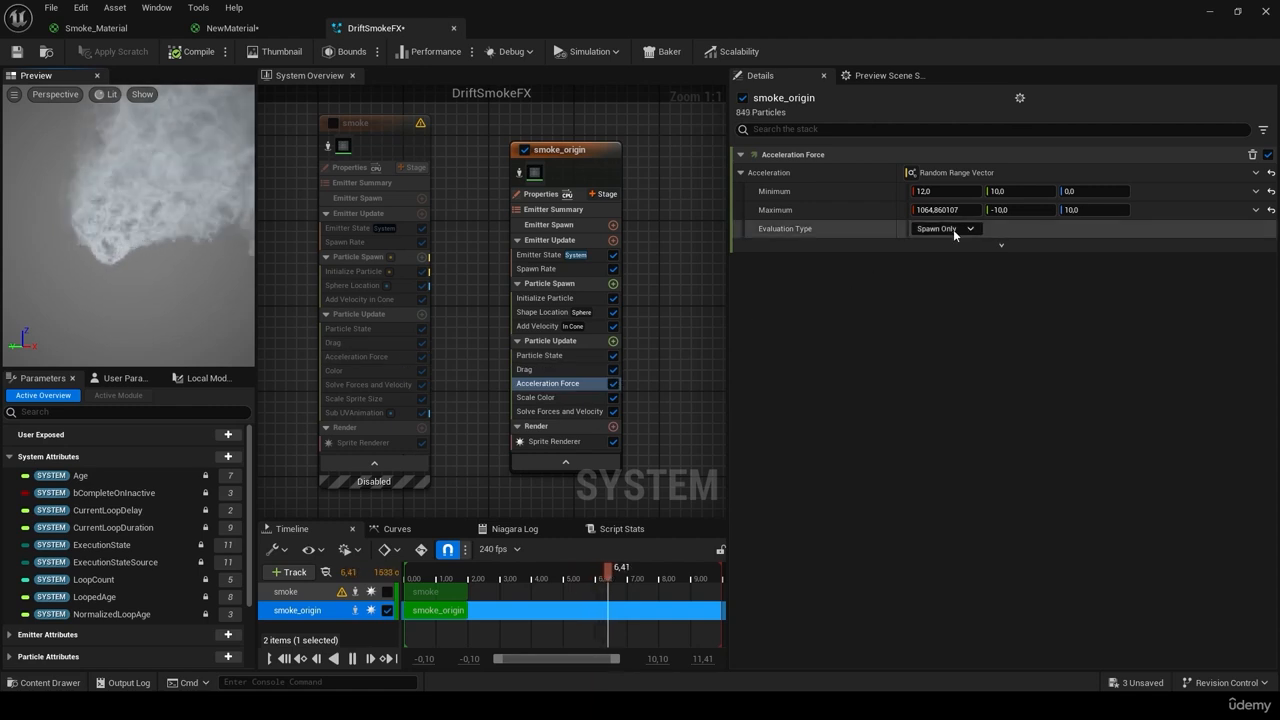
pyautogui.moveTo(937, 190); pyautogui.dragTo(1045, 190)
pyautogui.moveTo(130, 230); pyautogui.dragTo(165, 225)
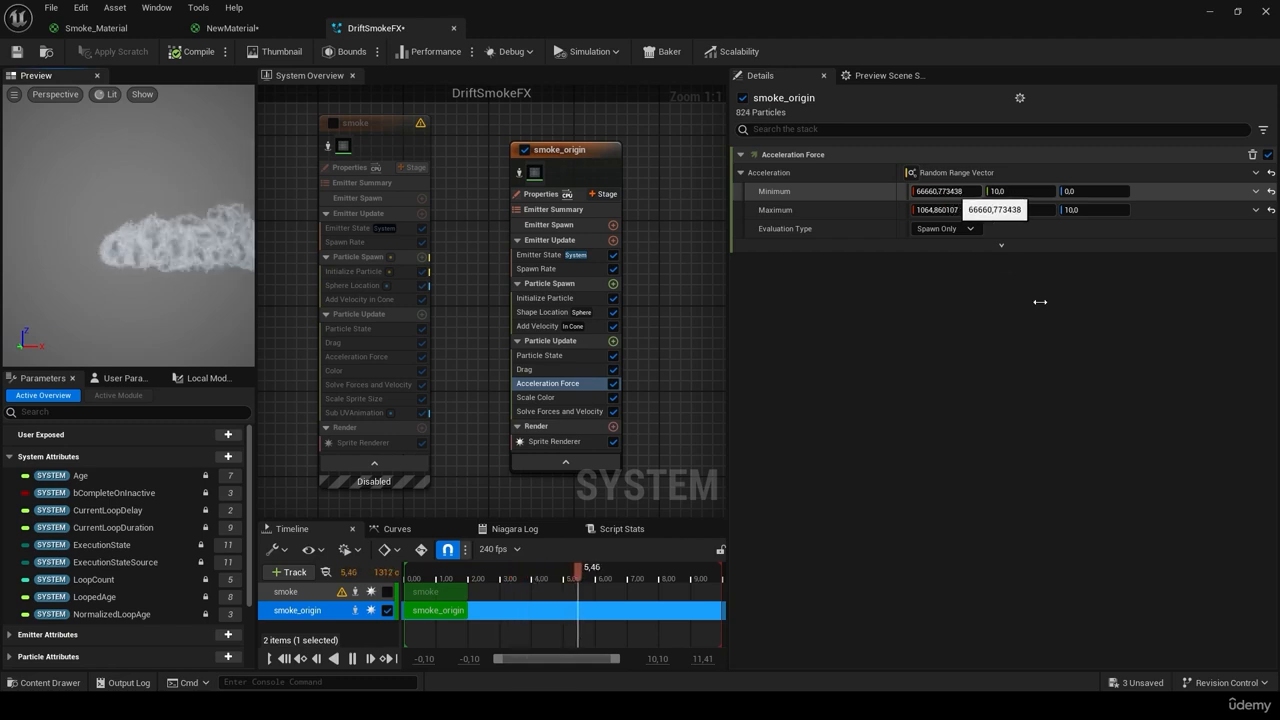
pyautogui.hotkey('ctrl', 'z')
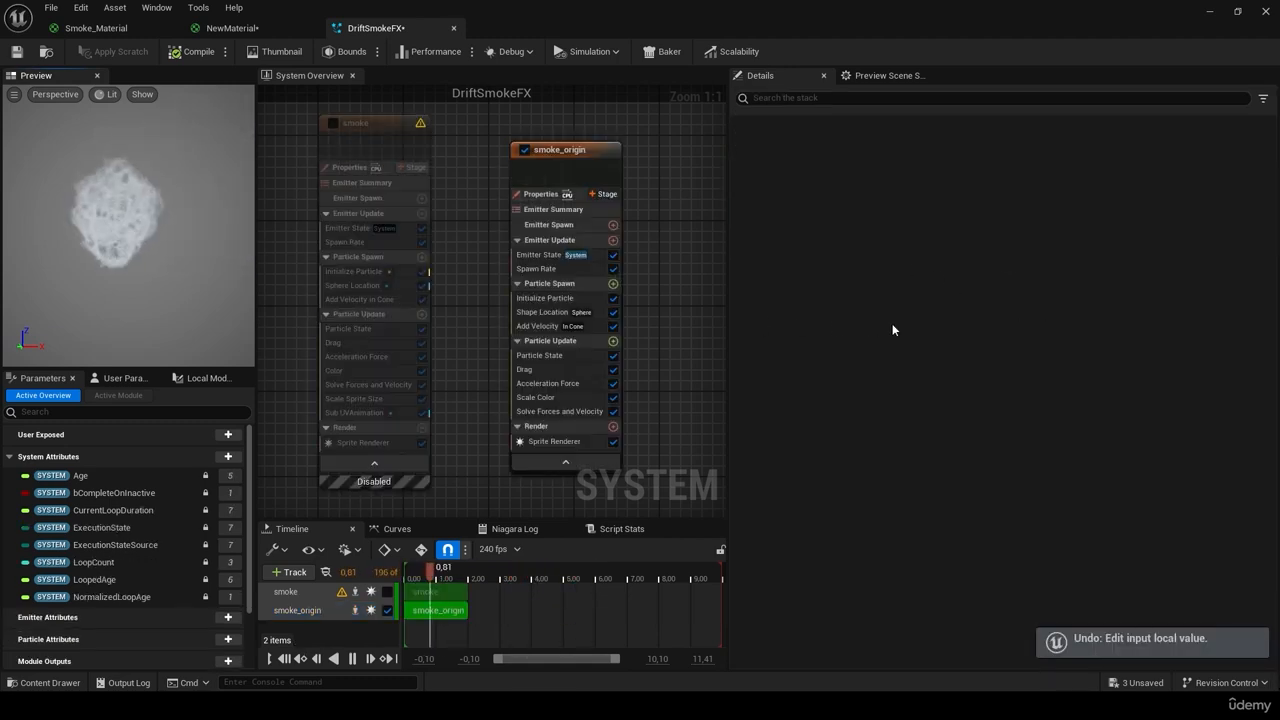
pyautogui.click(574, 385)
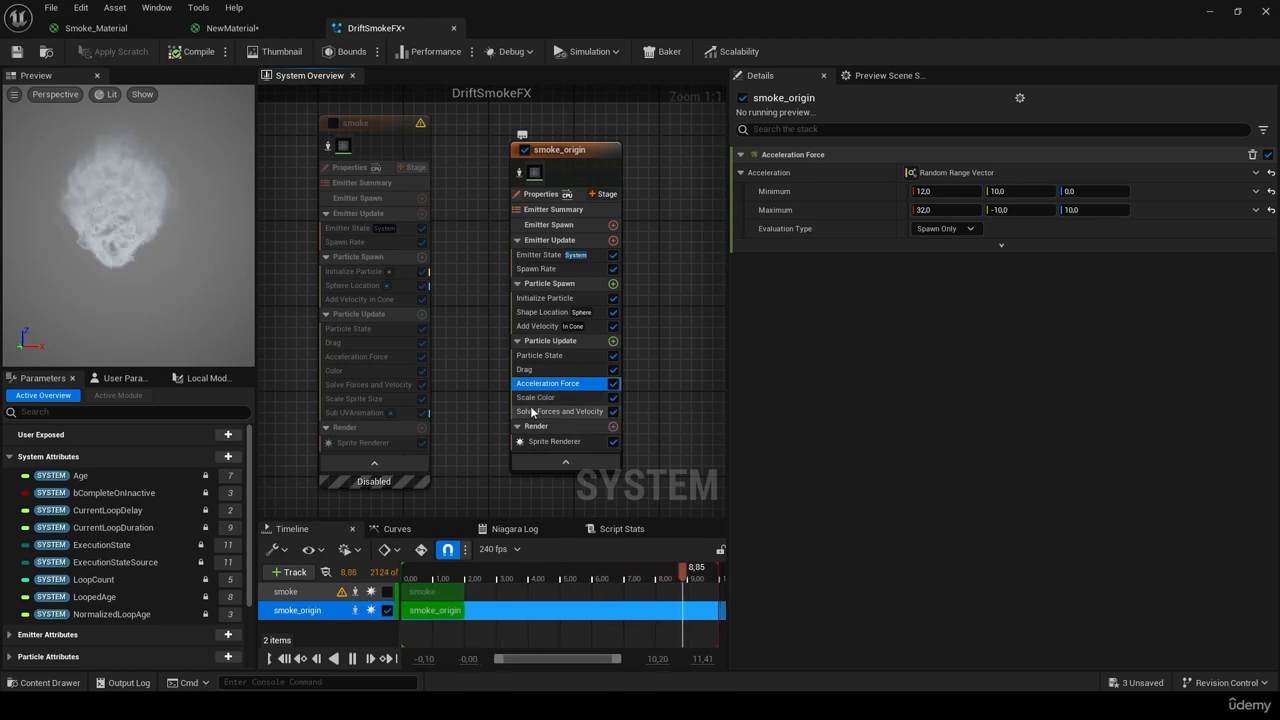
# Step: Delete the Scale Color module from smoke_origin's Particle Update
pyautogui.click(544, 399)
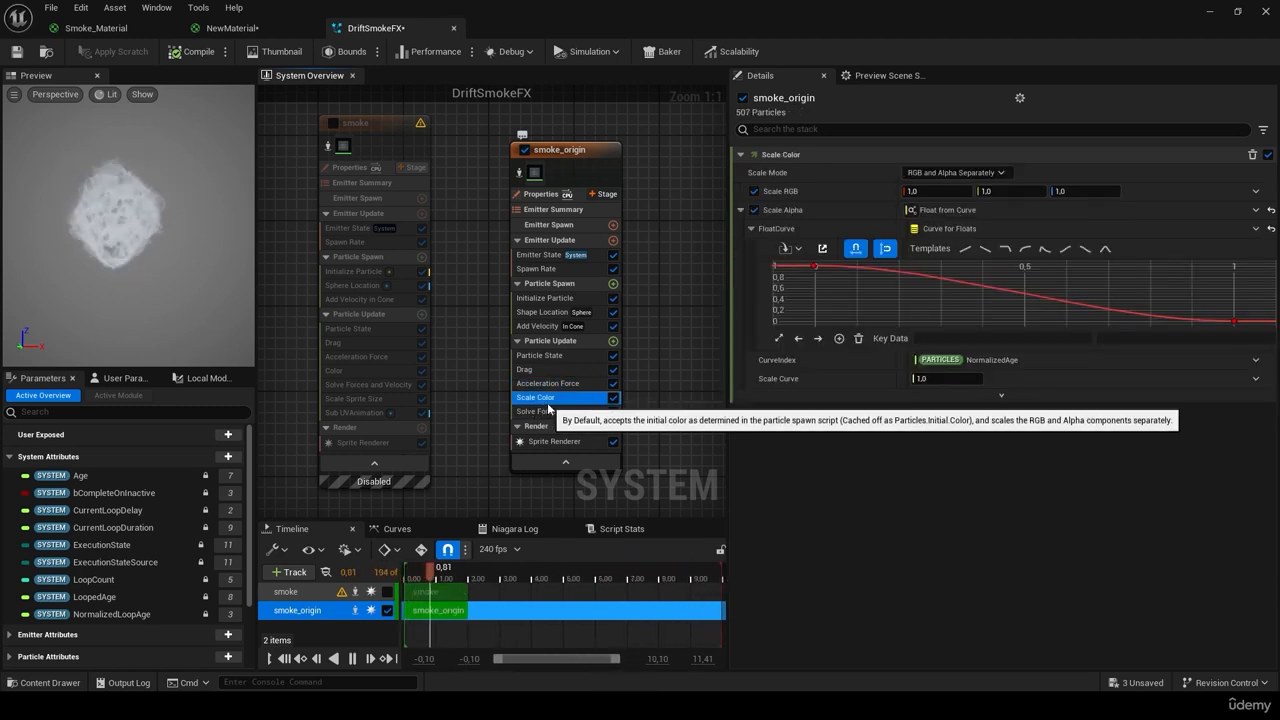
pyautogui.press('Delete')
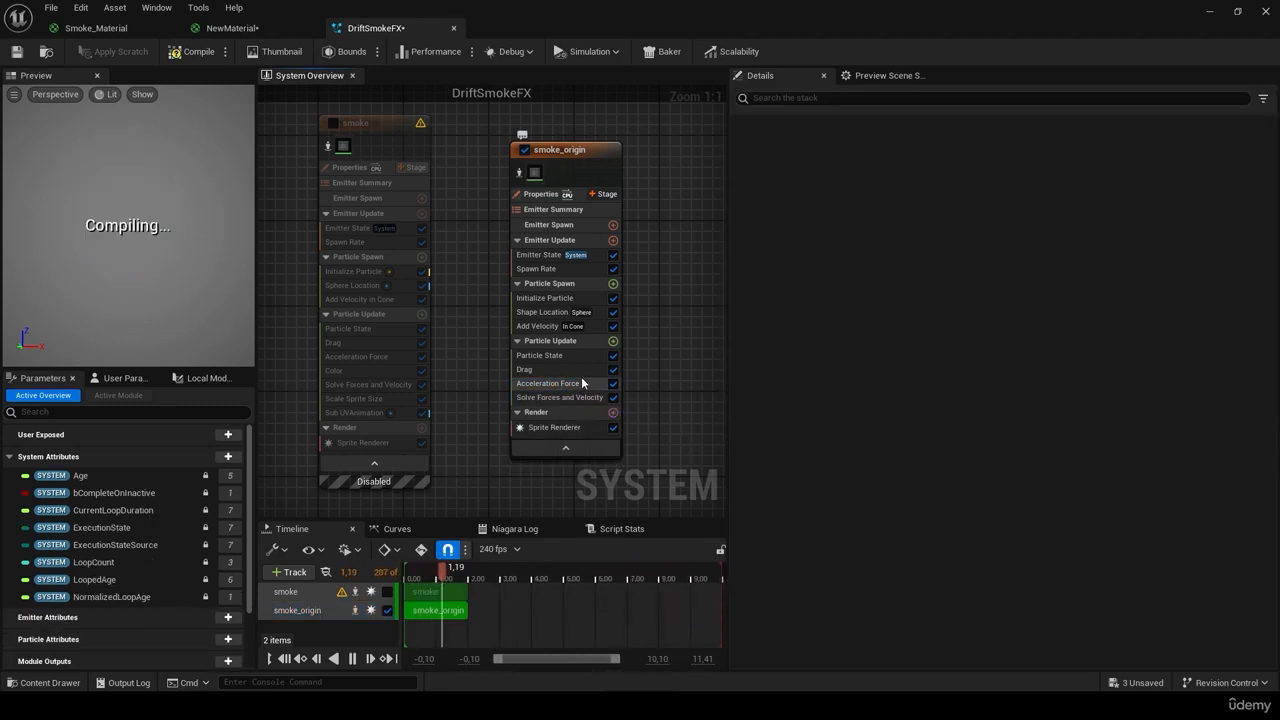
pyautogui.click(352, 372)
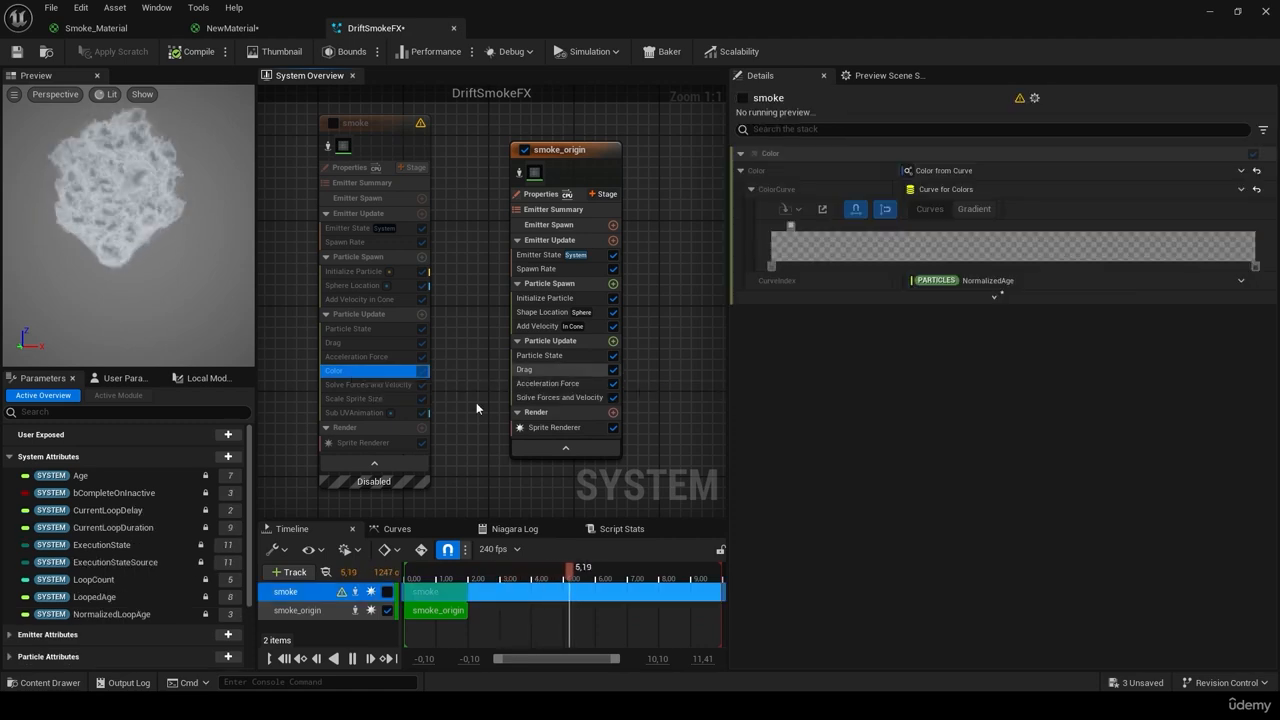
# Step: Preview the smoke emitter and inspect its Color gradient's colour and opacity stops, then disable it
pyautogui.click(524, 150)
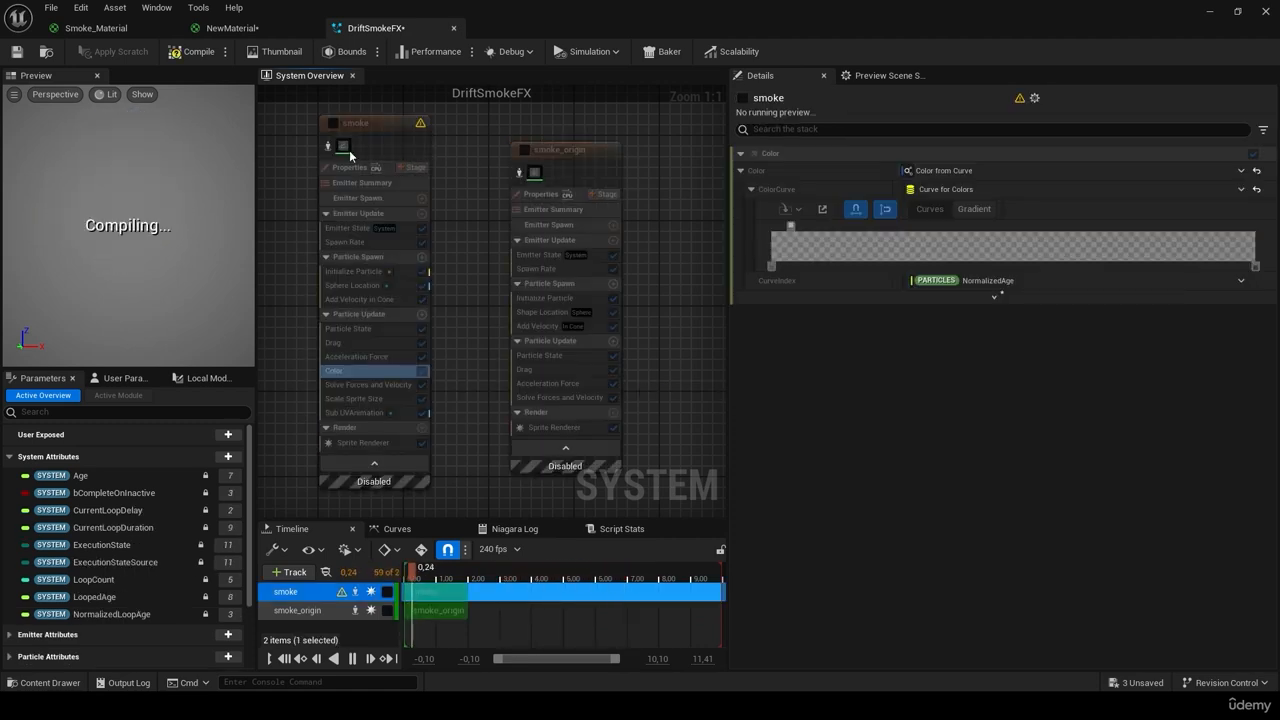
pyautogui.click(333, 123)
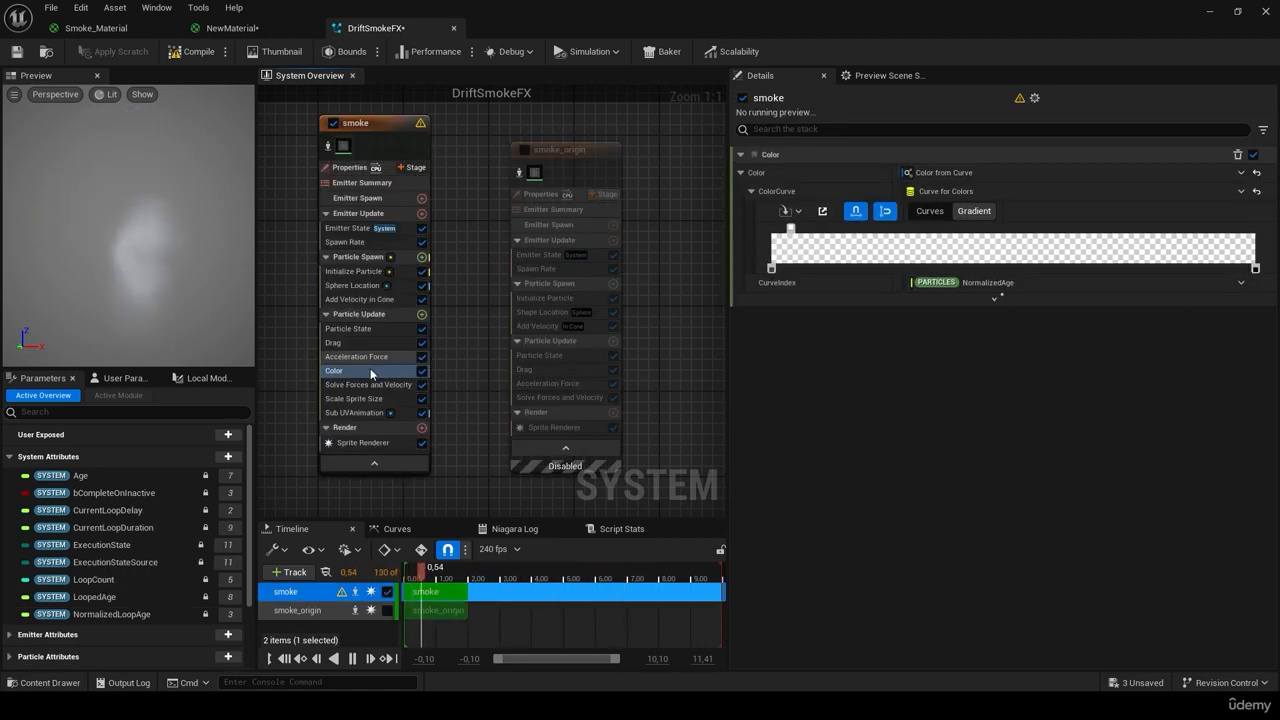
pyautogui.doubleClick(773, 268)
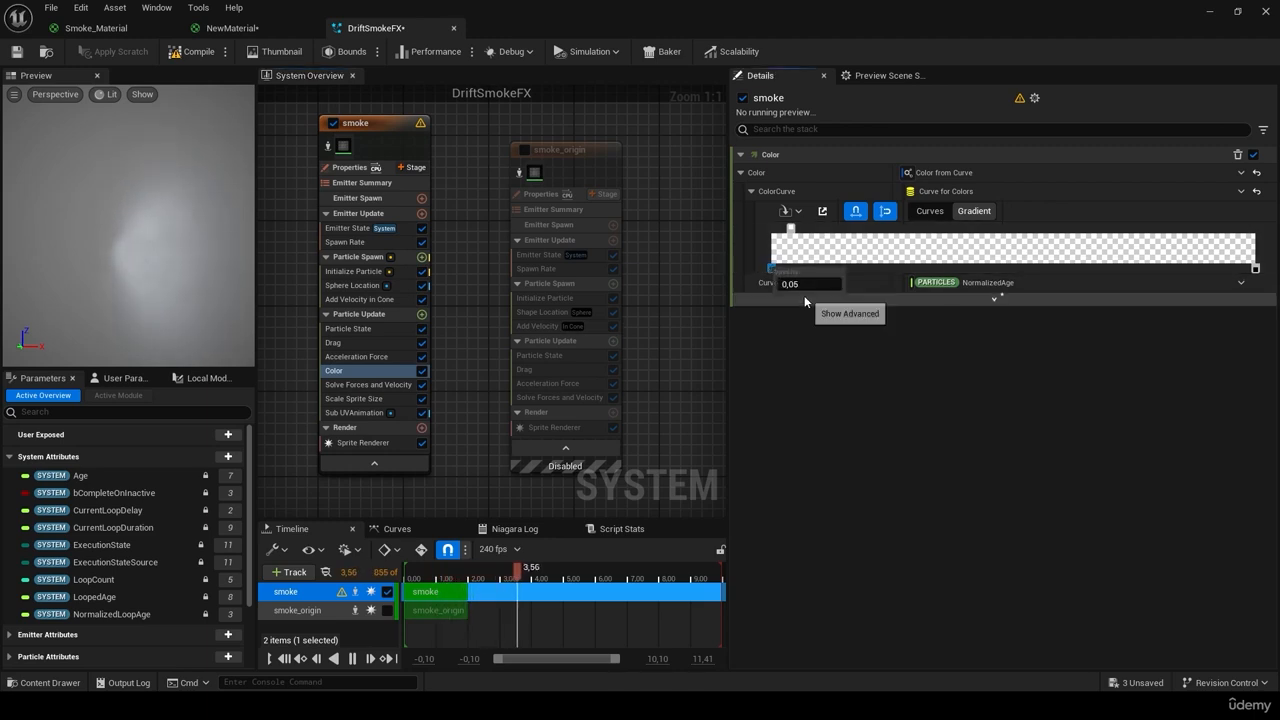
pyautogui.doubleClick(790, 229)
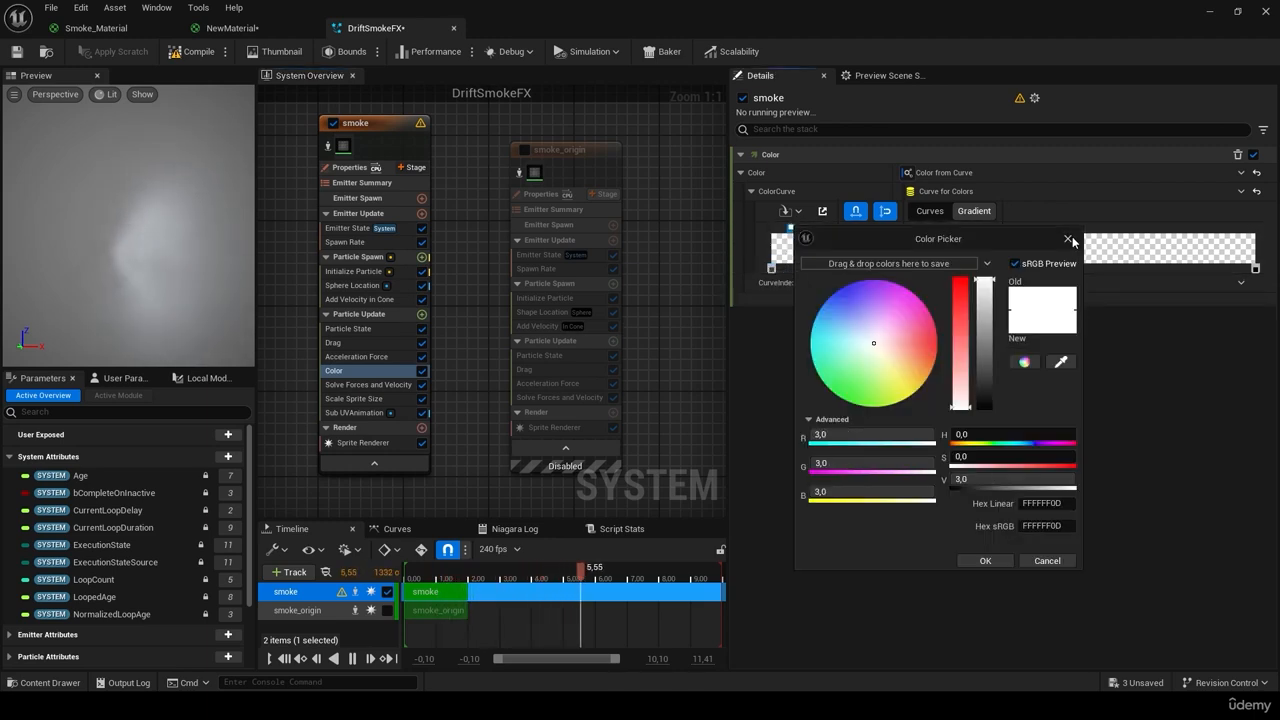
pyautogui.click(1069, 240)
pyautogui.doubleClick(773, 268)
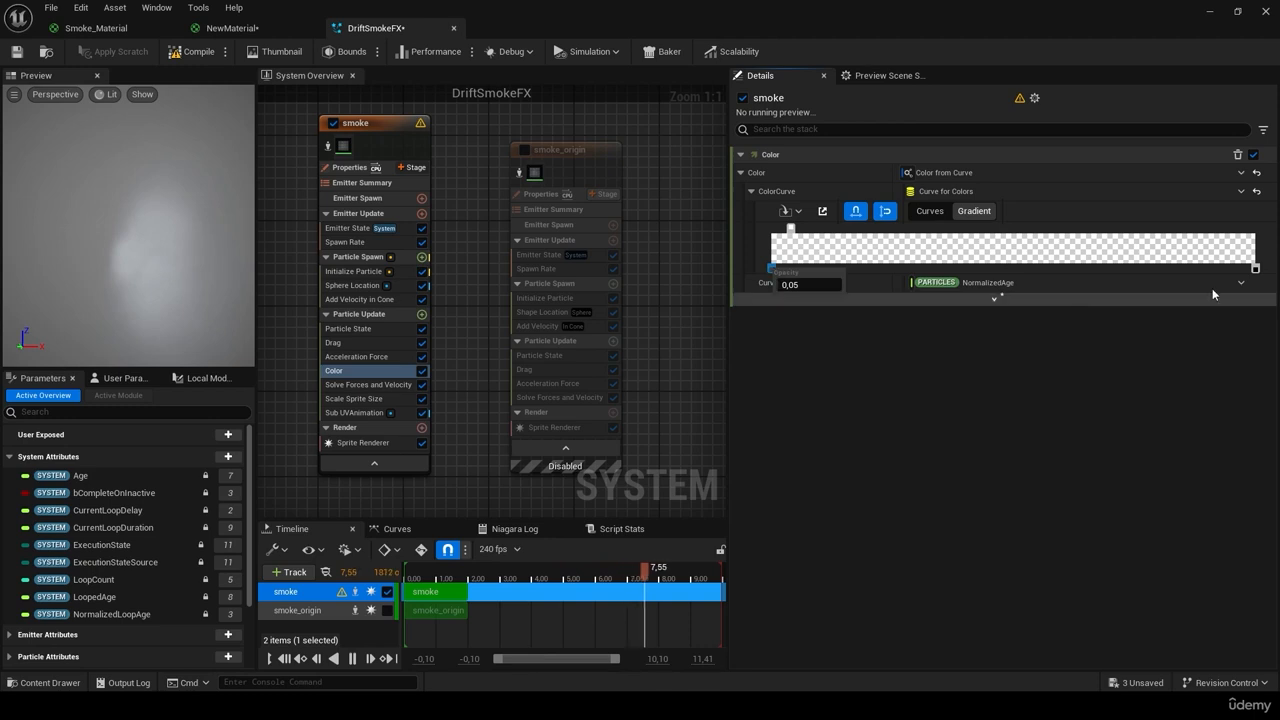
pyautogui.click(1255, 268)
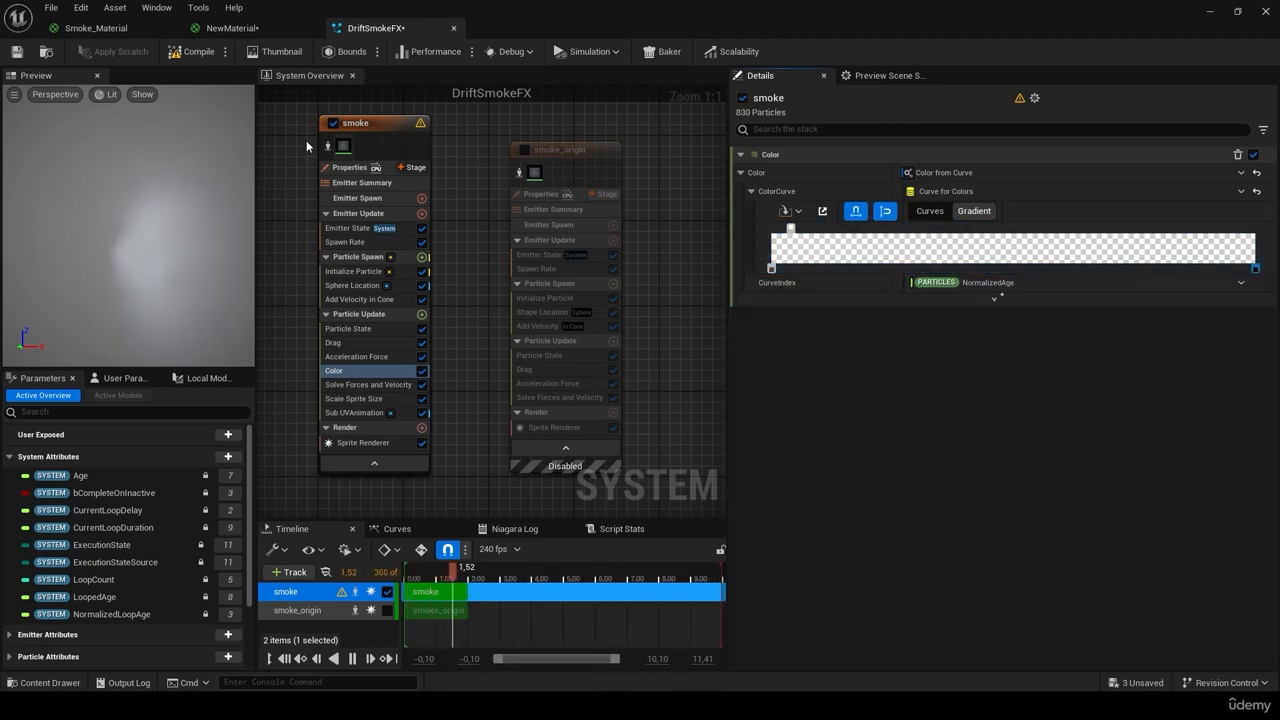
pyautogui.click(333, 123)
pyautogui.click(524, 143)
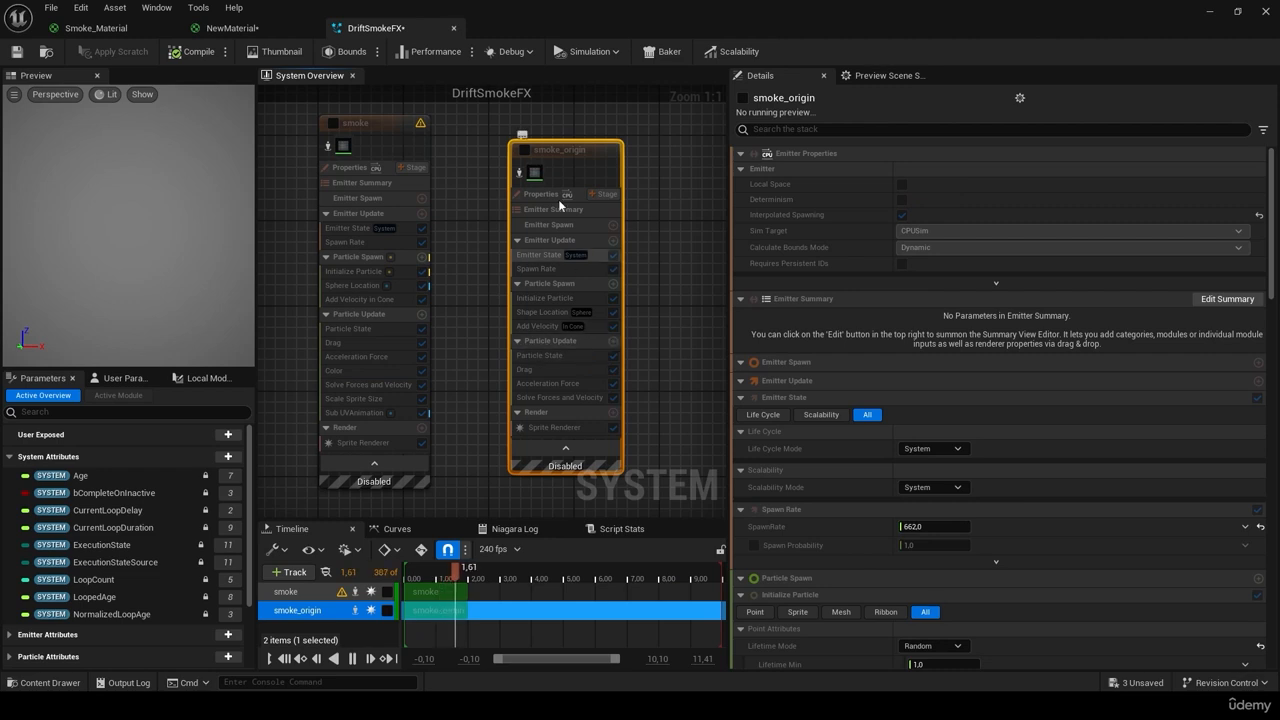
# Step: Re-enable smoke_origin and add a Color module driven by Color from Curve
pyautogui.click(524, 150)
pyautogui.click(613, 341)
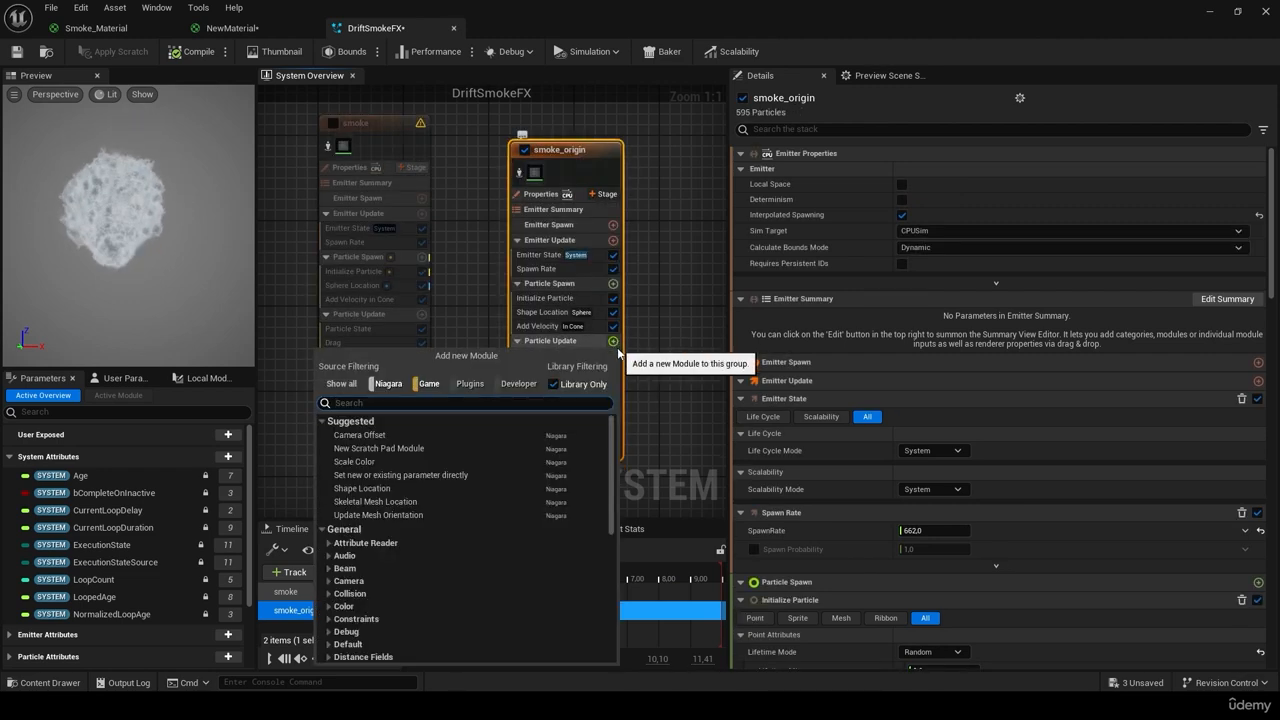
pyautogui.write('color')
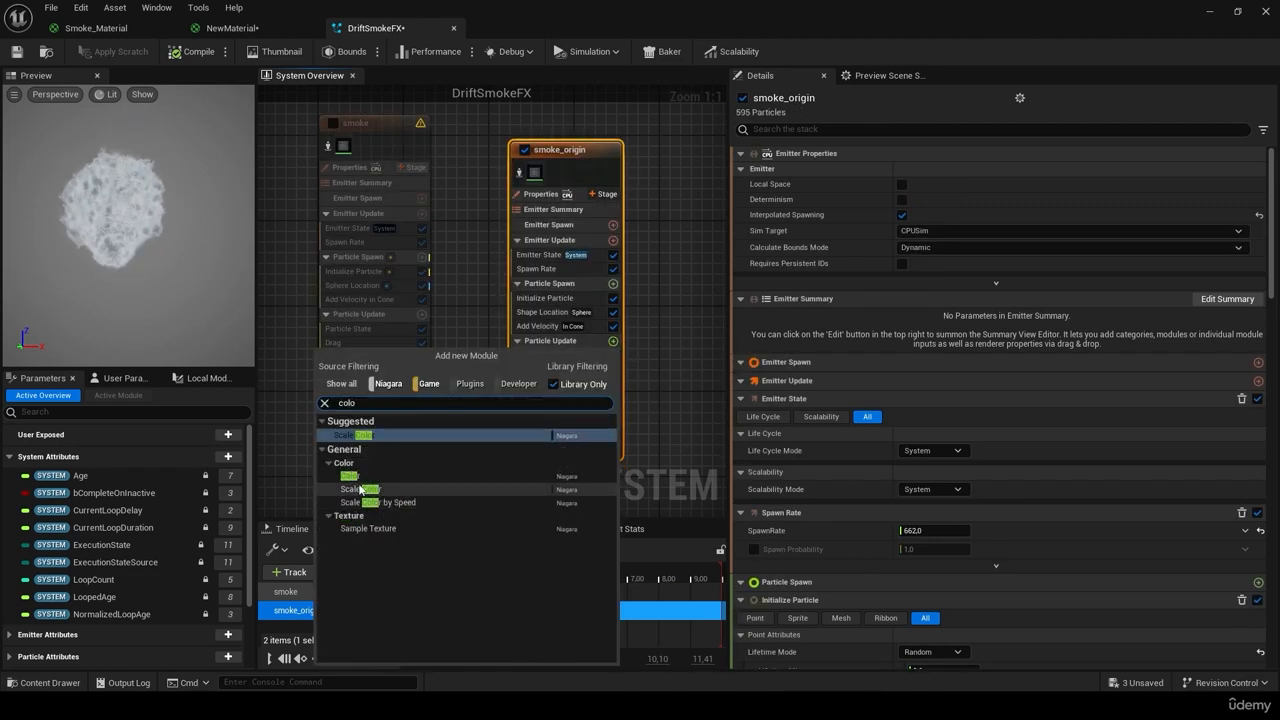
pyautogui.click(362, 476)
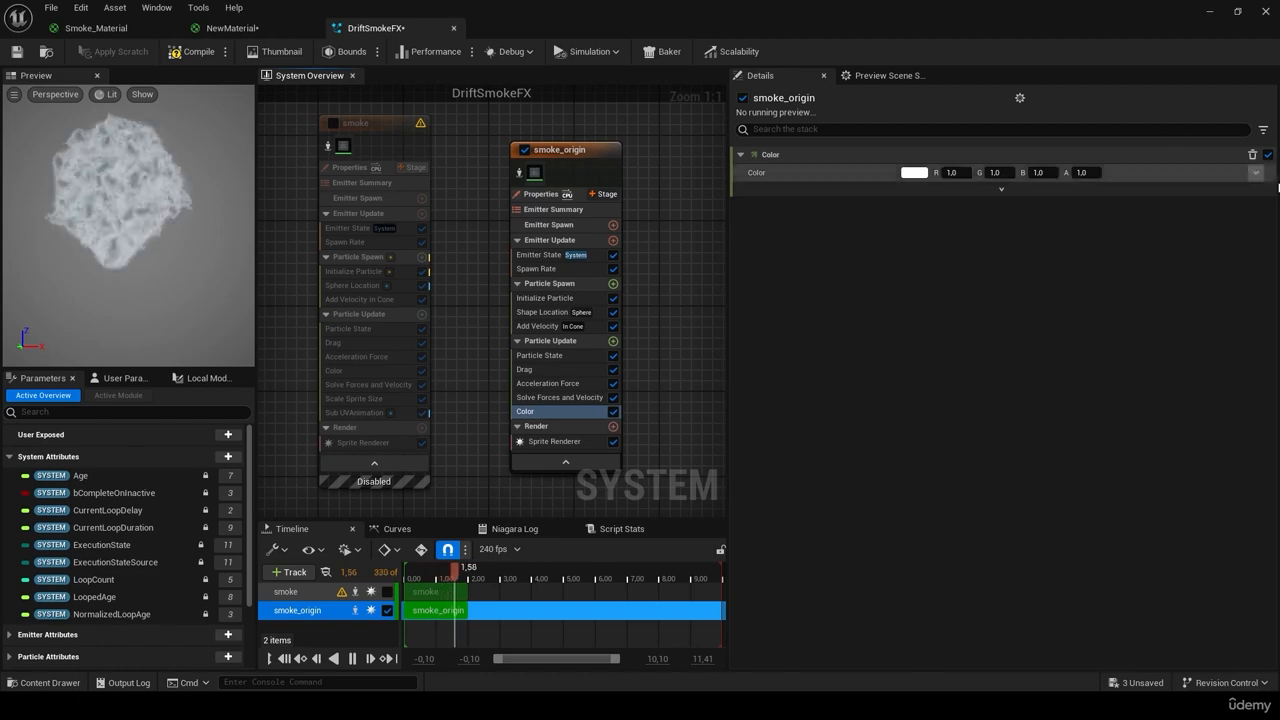
pyautogui.click(1256, 174)
pyautogui.click(1007, 258)
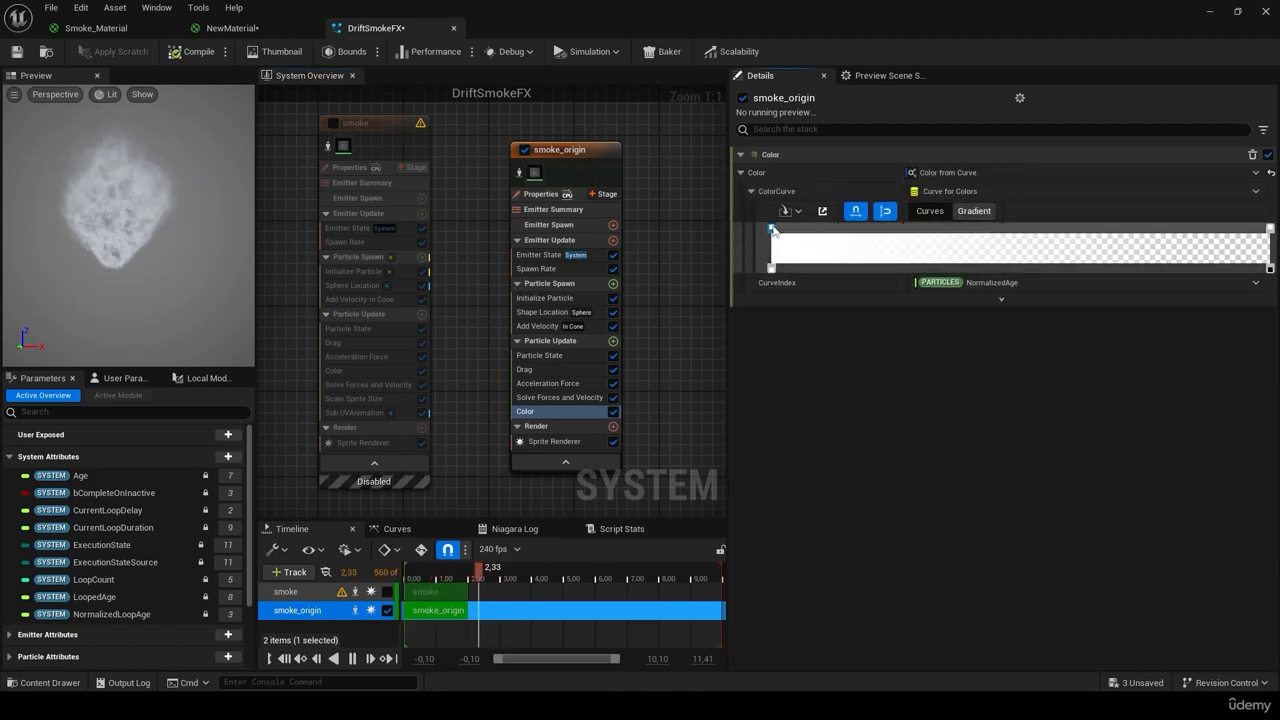
# Step: Make the gradient start white at 0.05 opacity, check the end stop, and save DriftSmokeFX
pyautogui.doubleClick(771, 229)
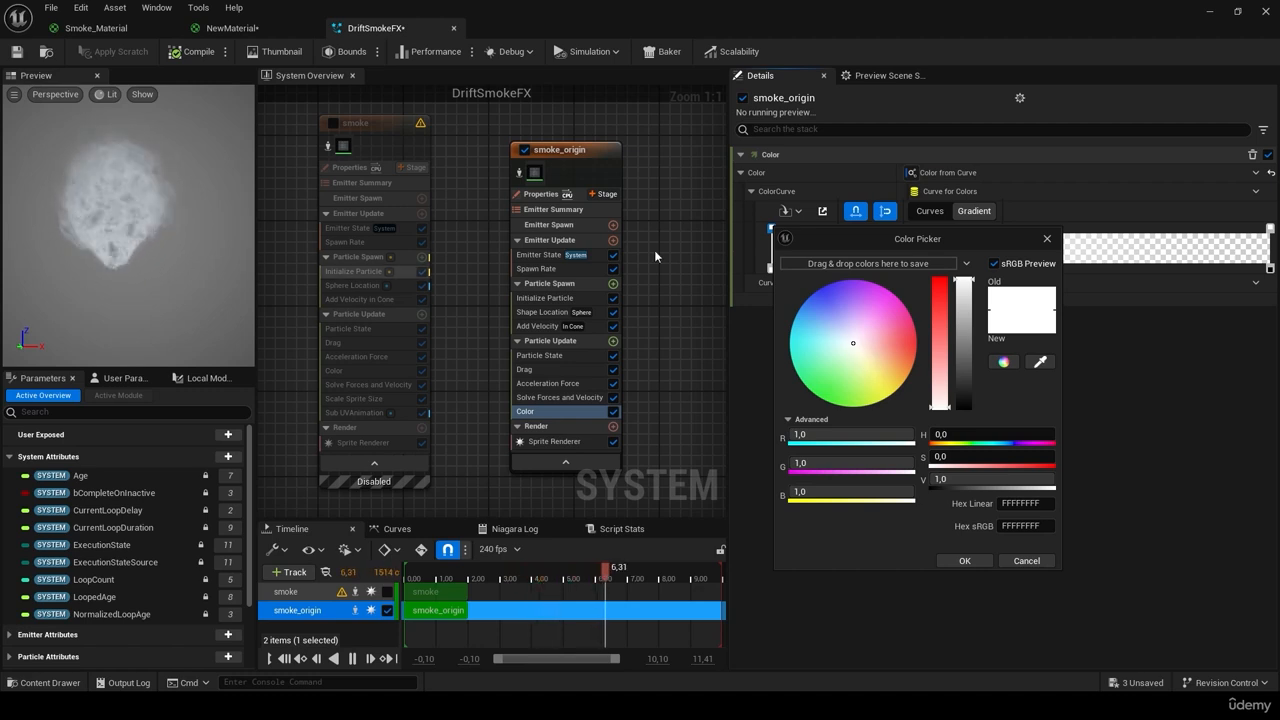
pyautogui.click(944, 561)
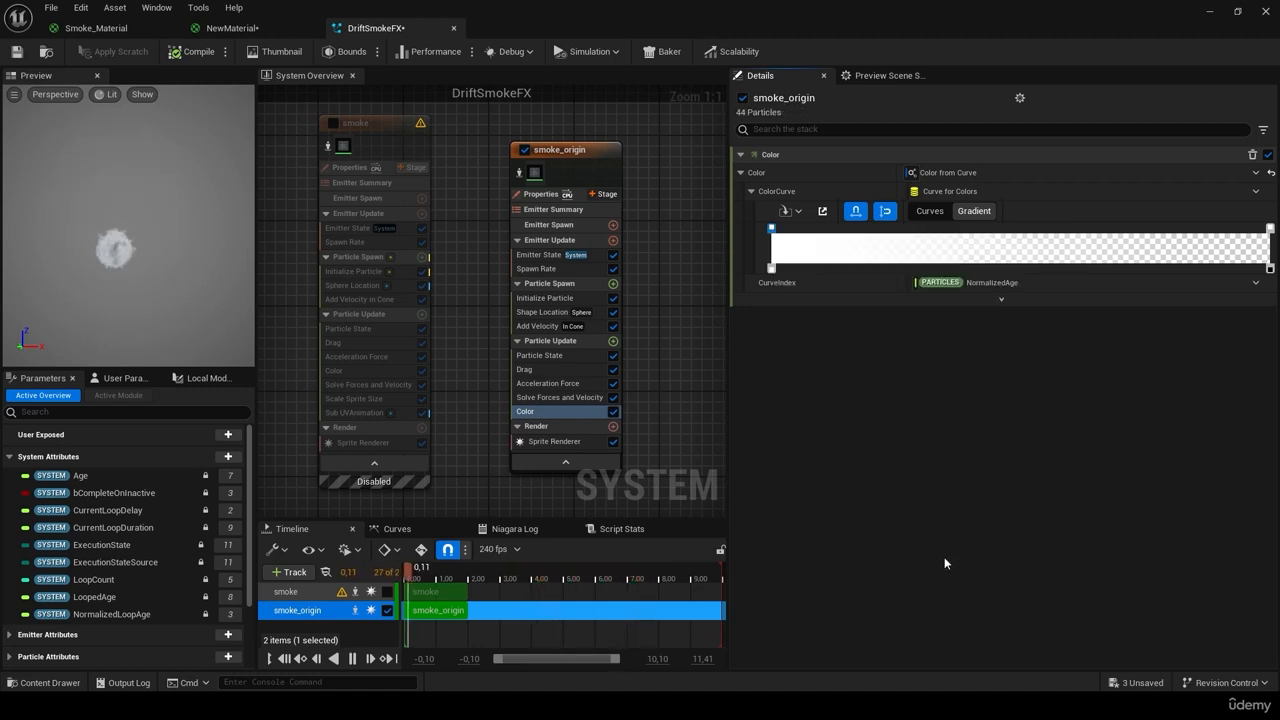
pyautogui.click(771, 268)
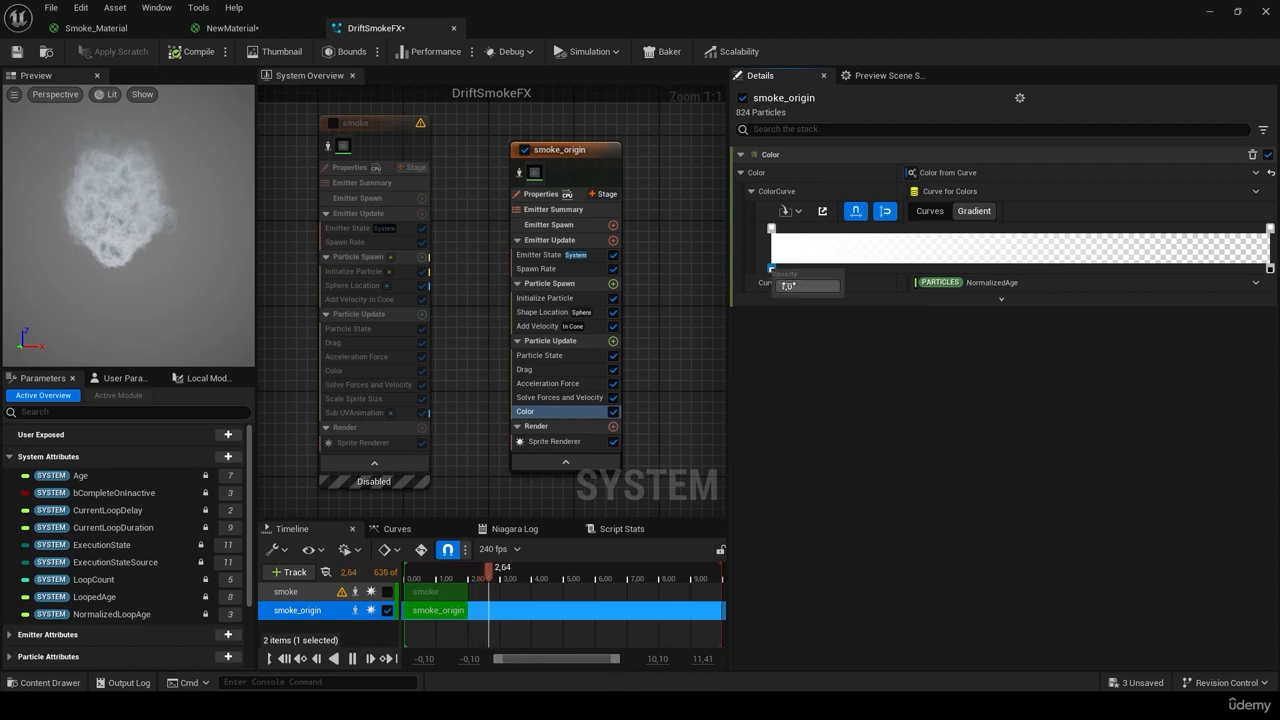
pyautogui.write('0.0')
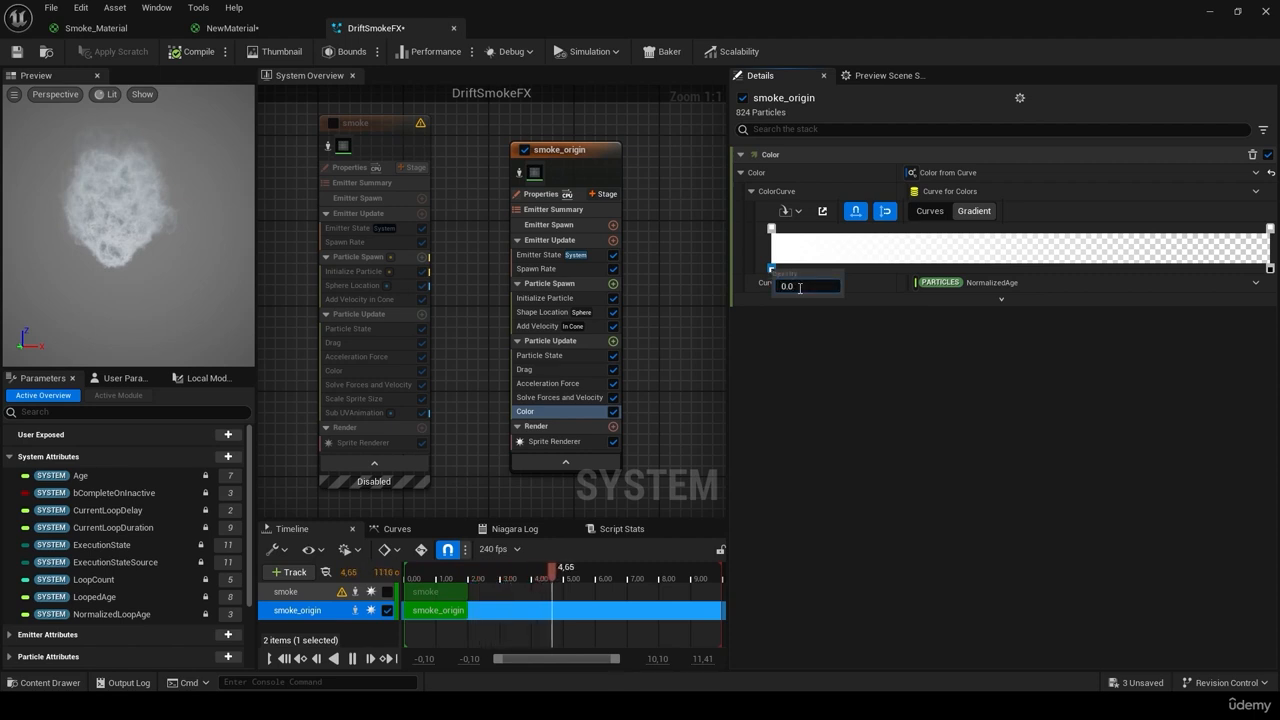
pyautogui.write('5')
pyautogui.press('Return')
pyautogui.click(798, 404)
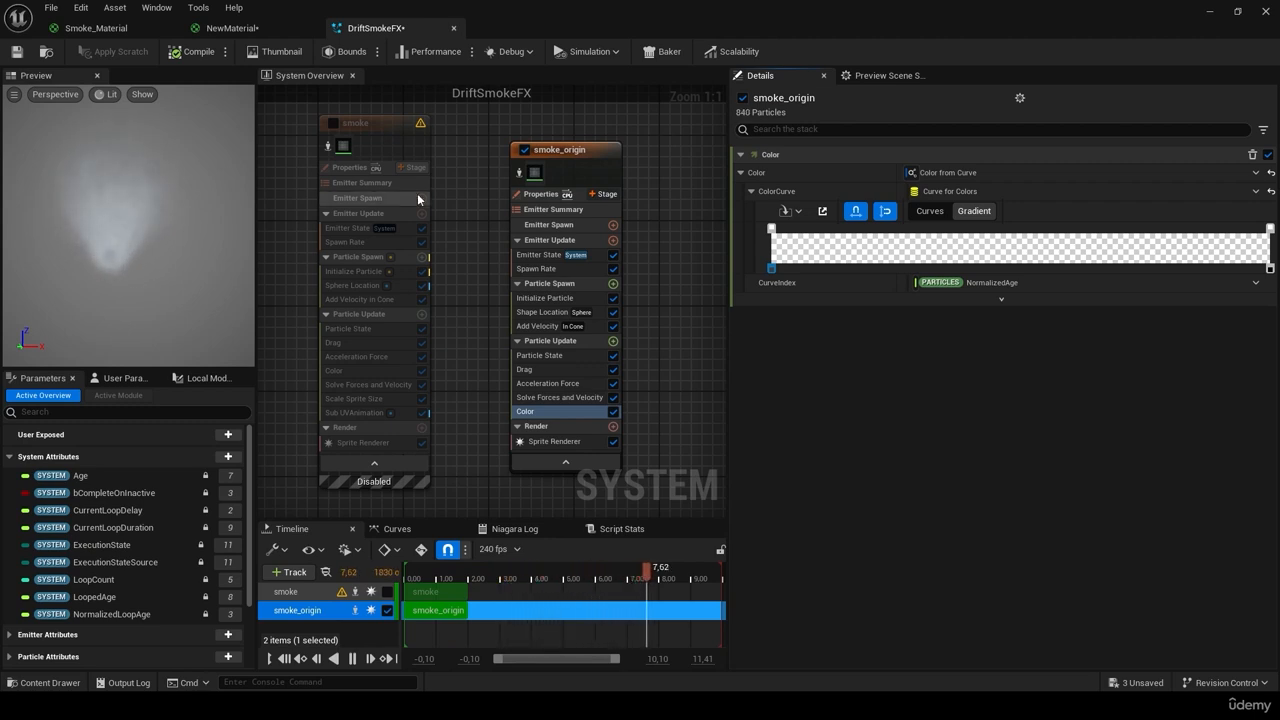
pyautogui.click(1270, 268)
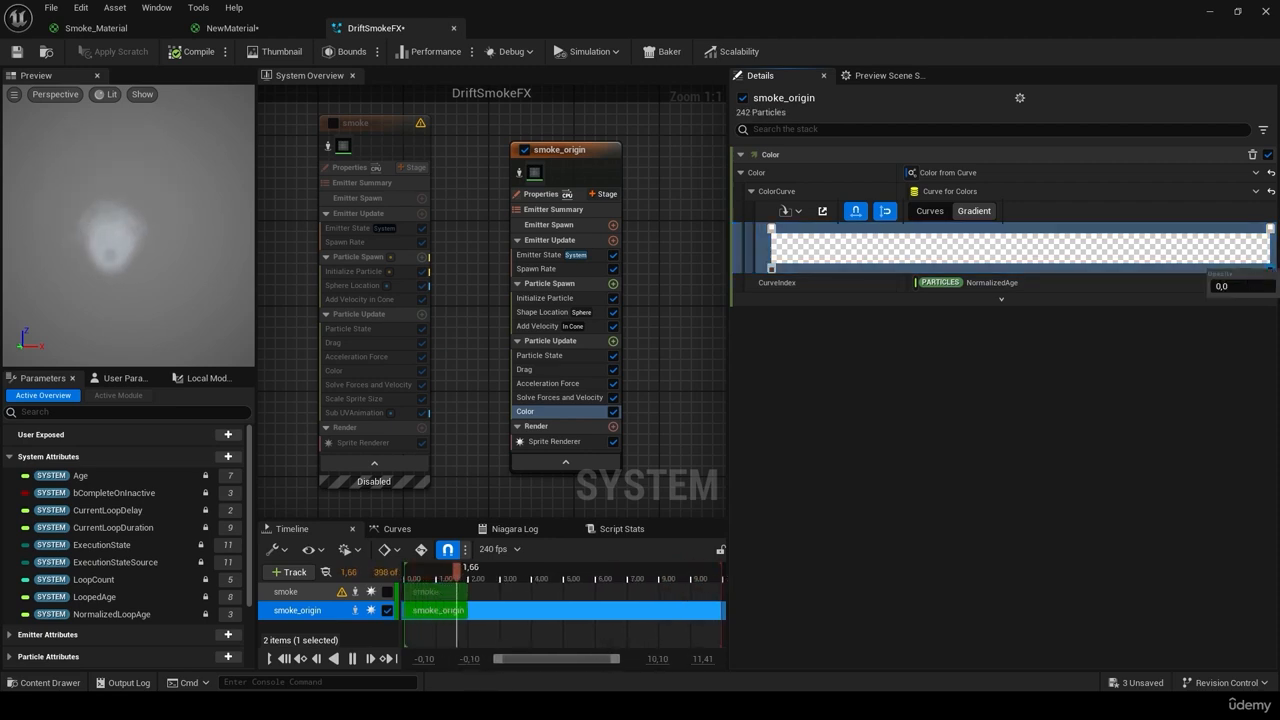
pyautogui.click(1141, 432)
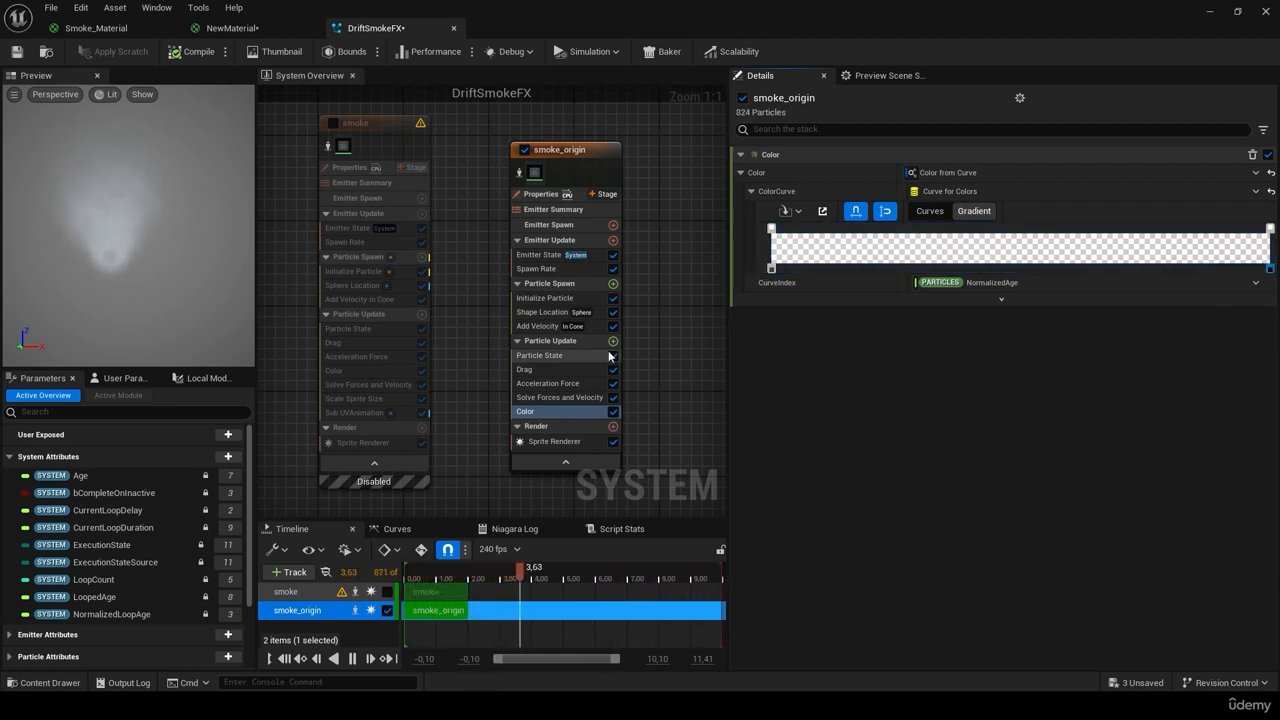
pyautogui.click(16, 51)
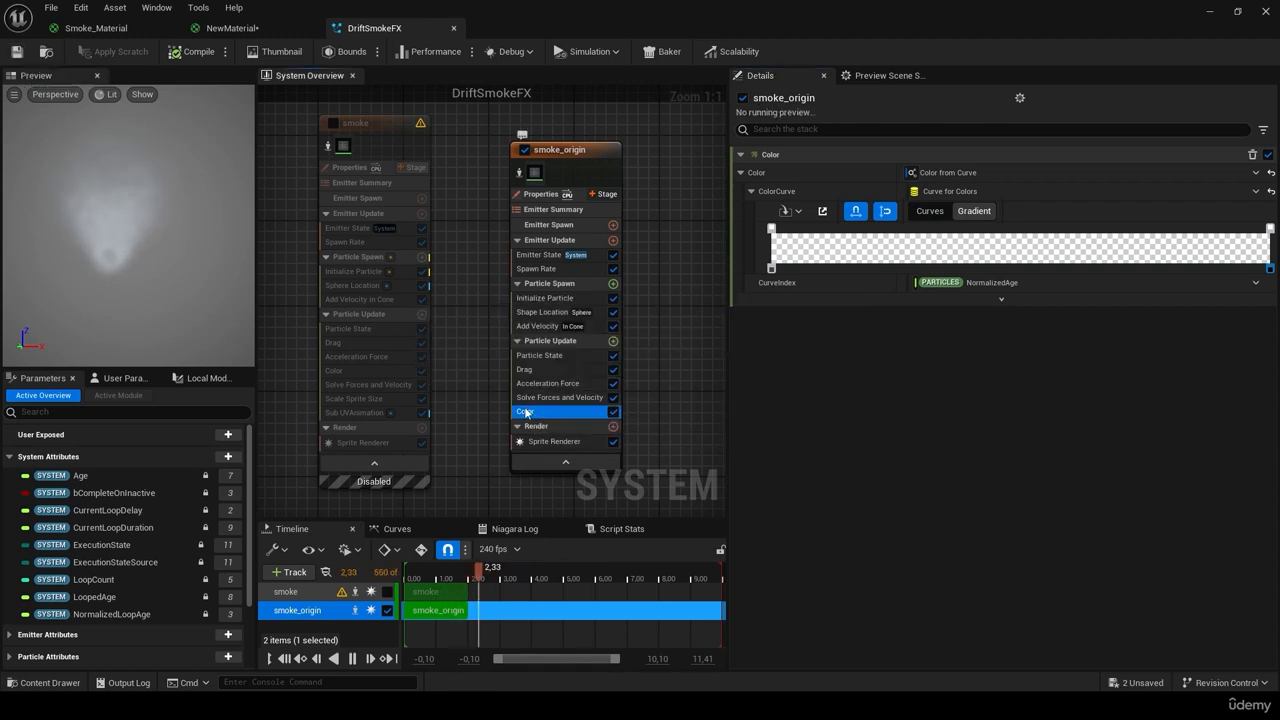
# Step: Drag smoke_origin's Color module above Solve Forces and Velocity, then view smoke's Scale Sprite Size curve
pyautogui.moveTo(536, 395); pyautogui.dragTo(543, 397)
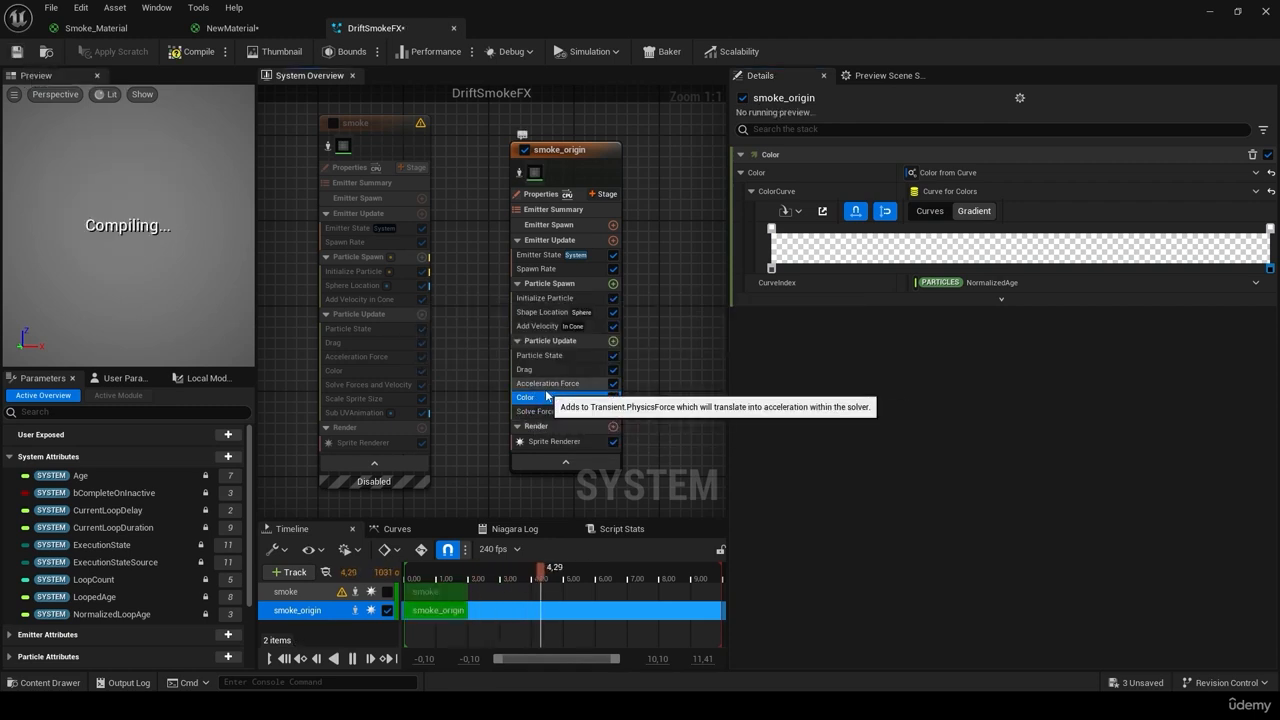
pyautogui.click(565, 411)
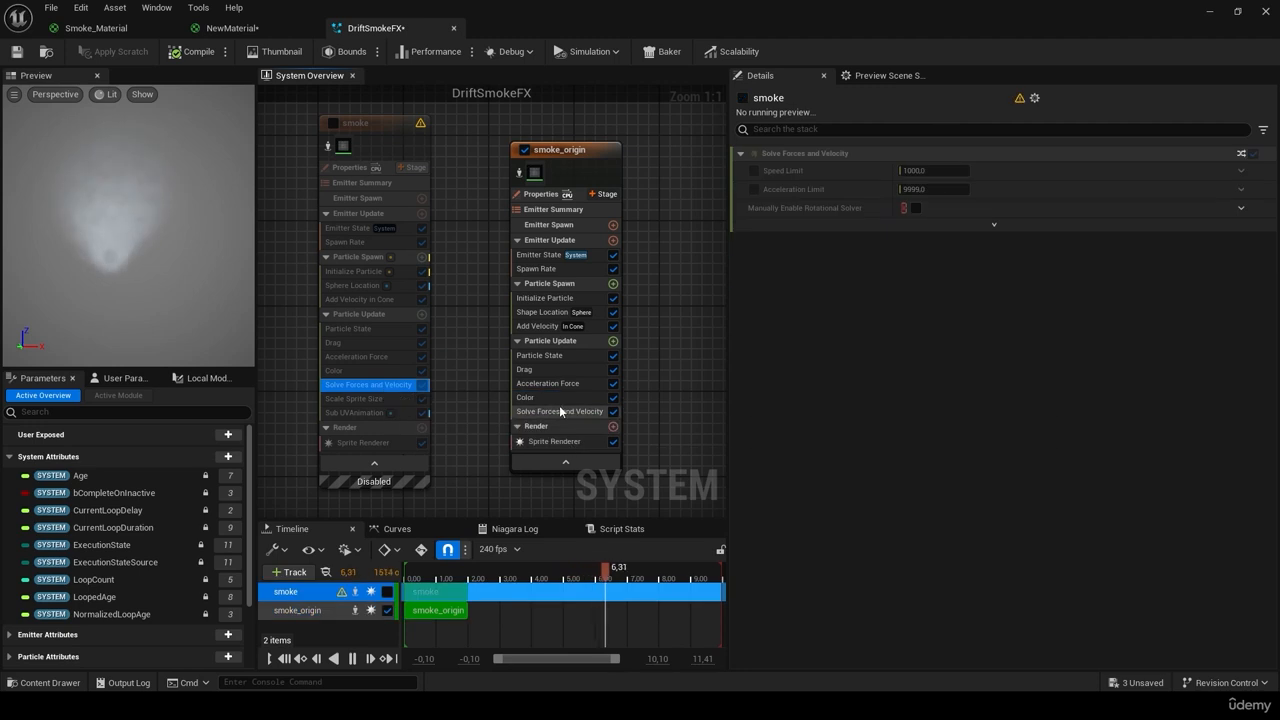
pyautogui.click(390, 399)
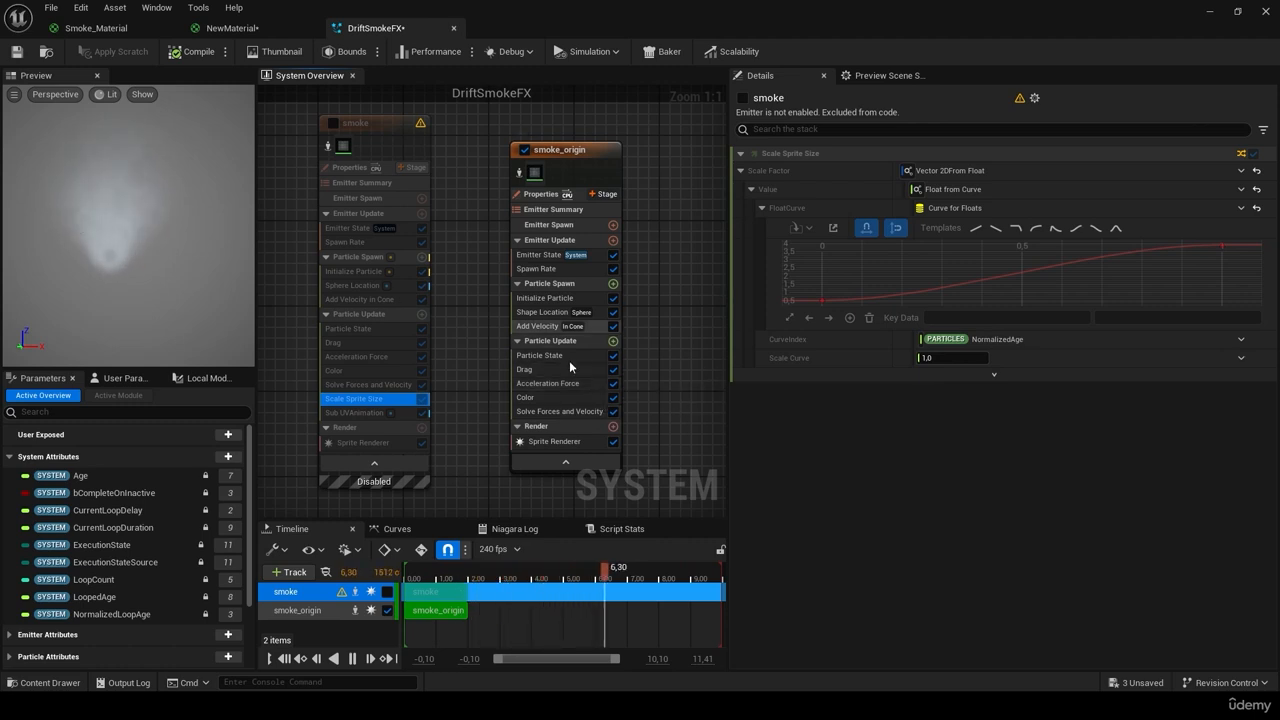
# Step: Add Scale Sprite Size (Uniform Curve) to smoke_origin and place it just above Solve Forces and Velocity
pyautogui.click(613, 341)
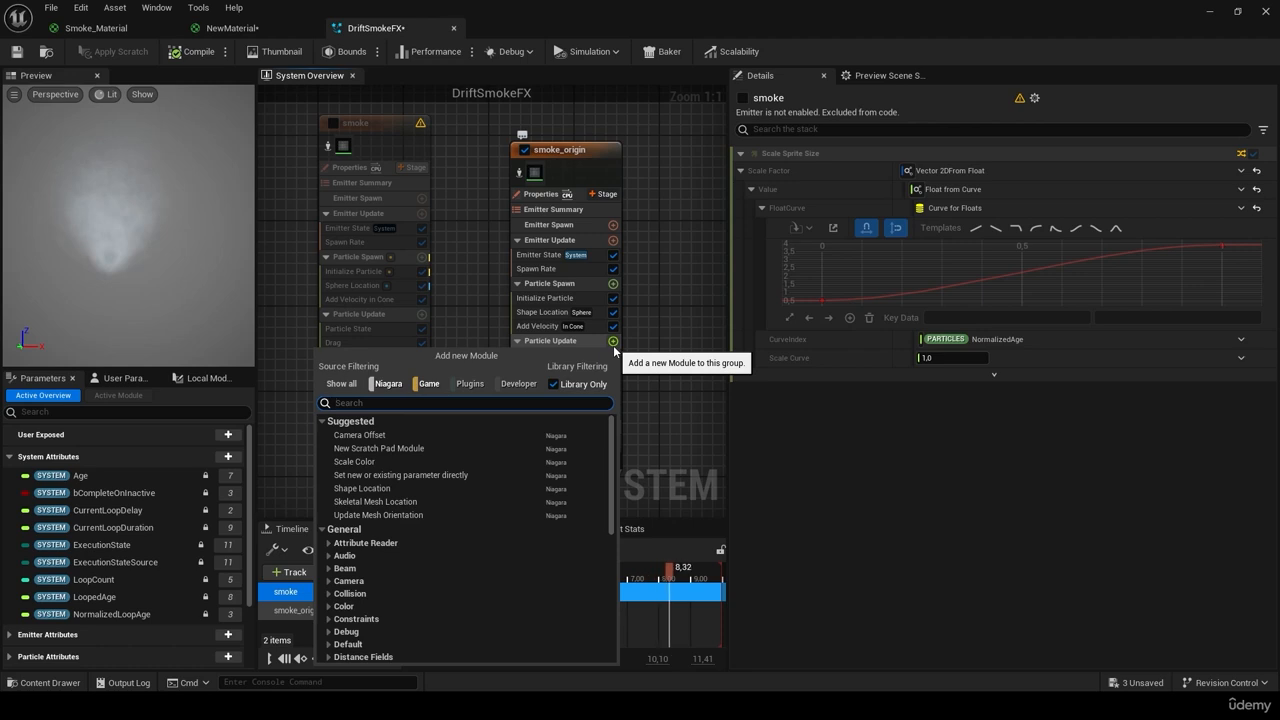
pyautogui.write('scas')
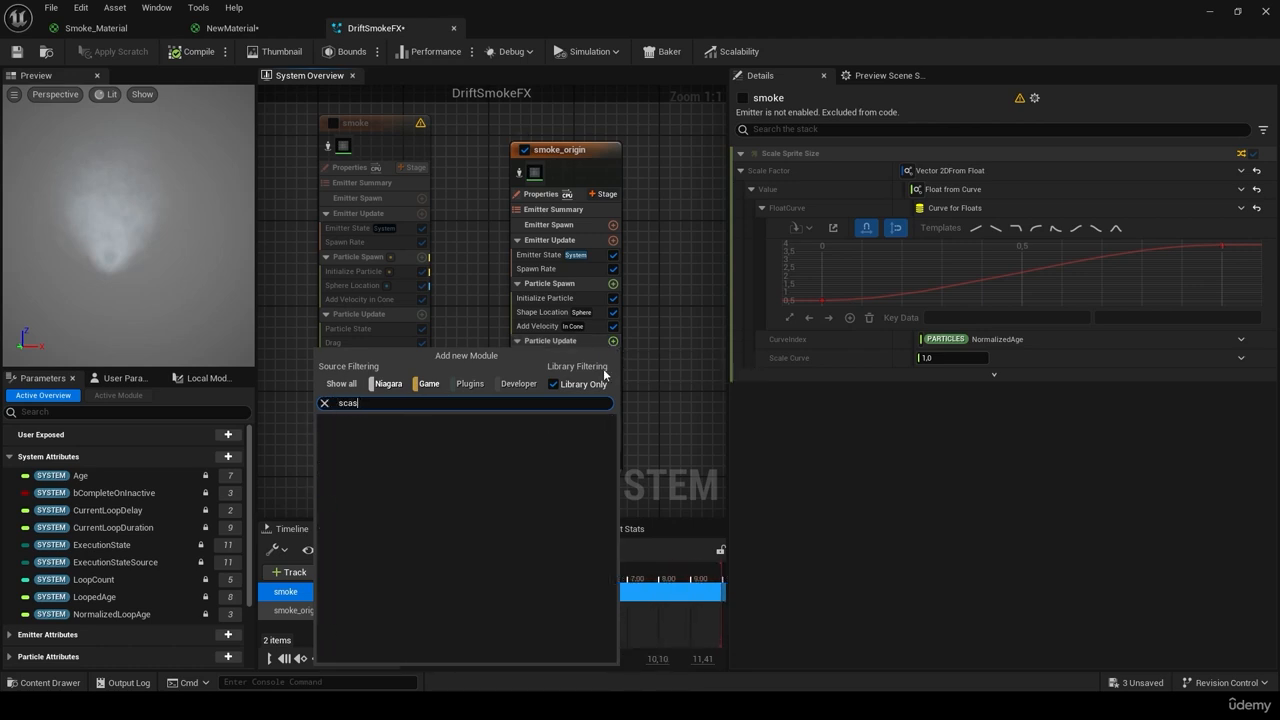
pyautogui.press('BackSpace')
pyautogui.write('le spr')
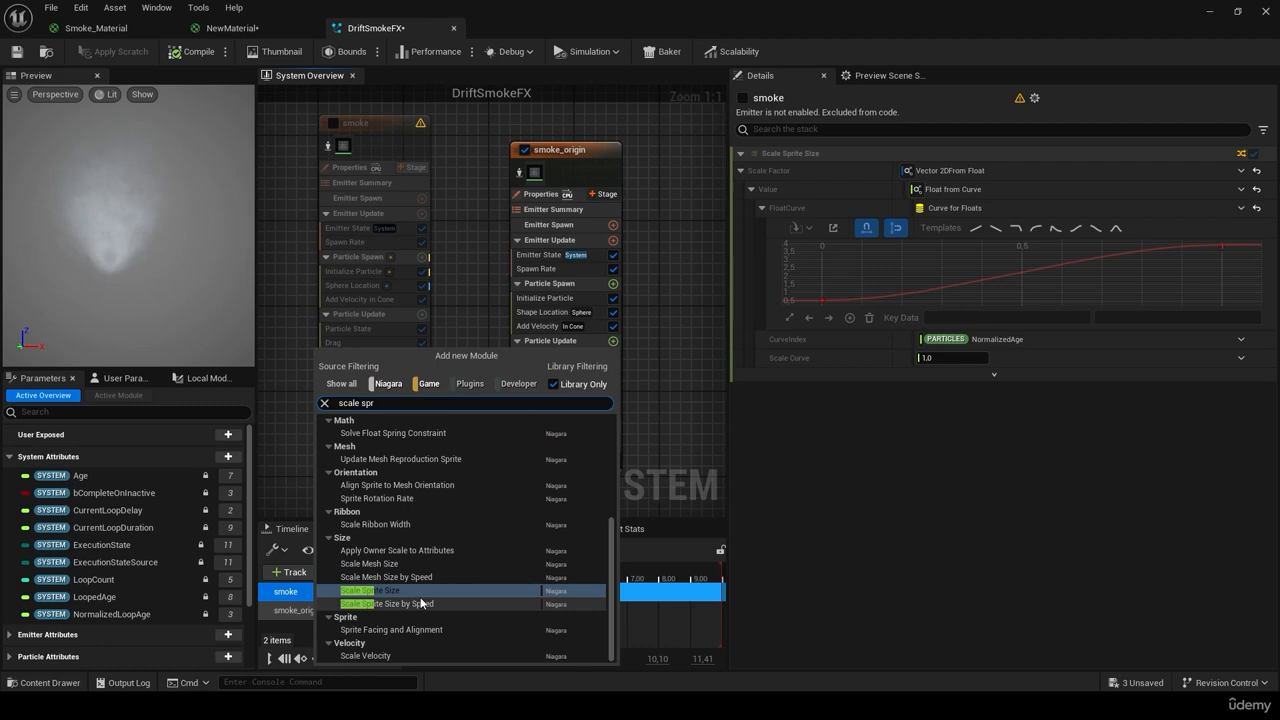
pyautogui.press('Return')
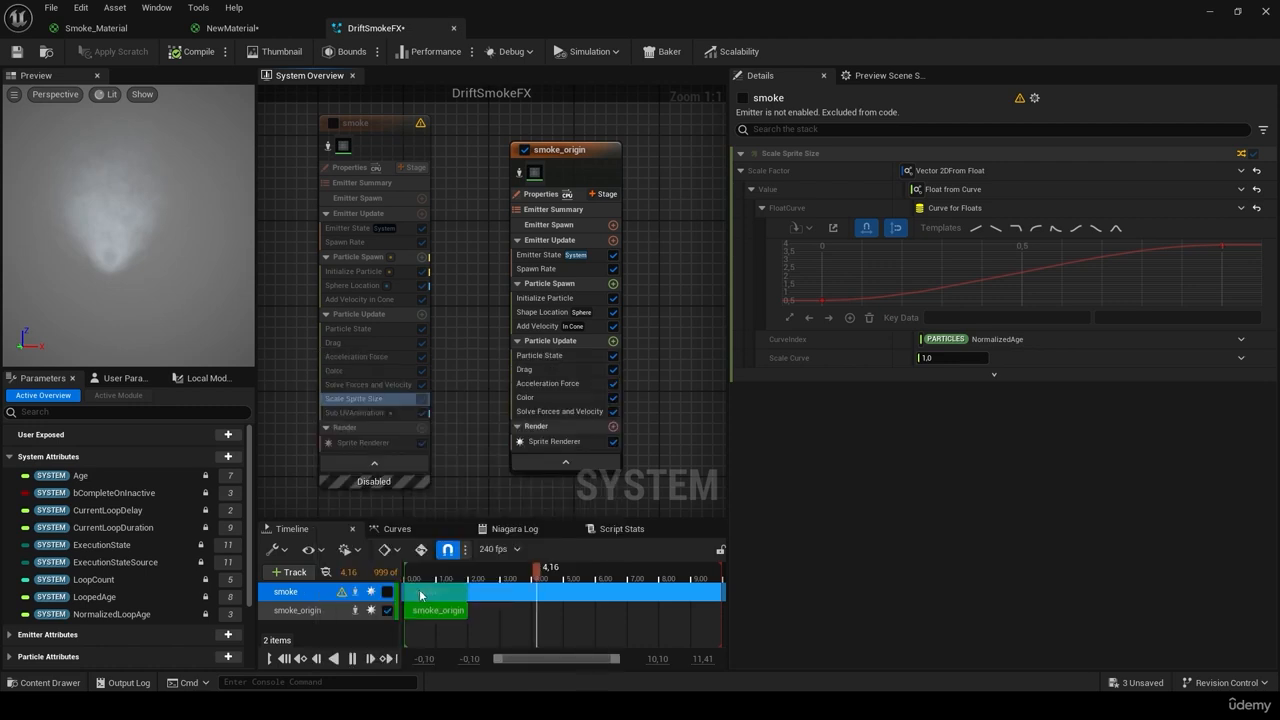
pyautogui.click(938, 173)
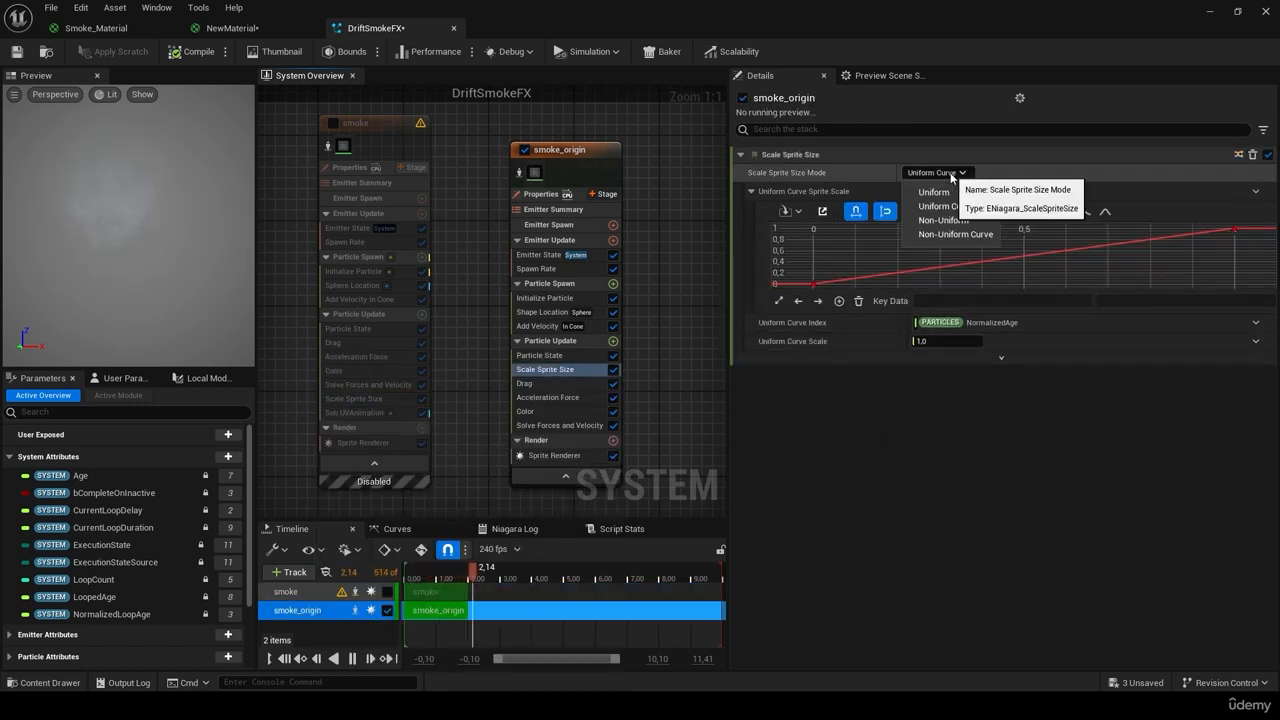
pyautogui.click(944, 176)
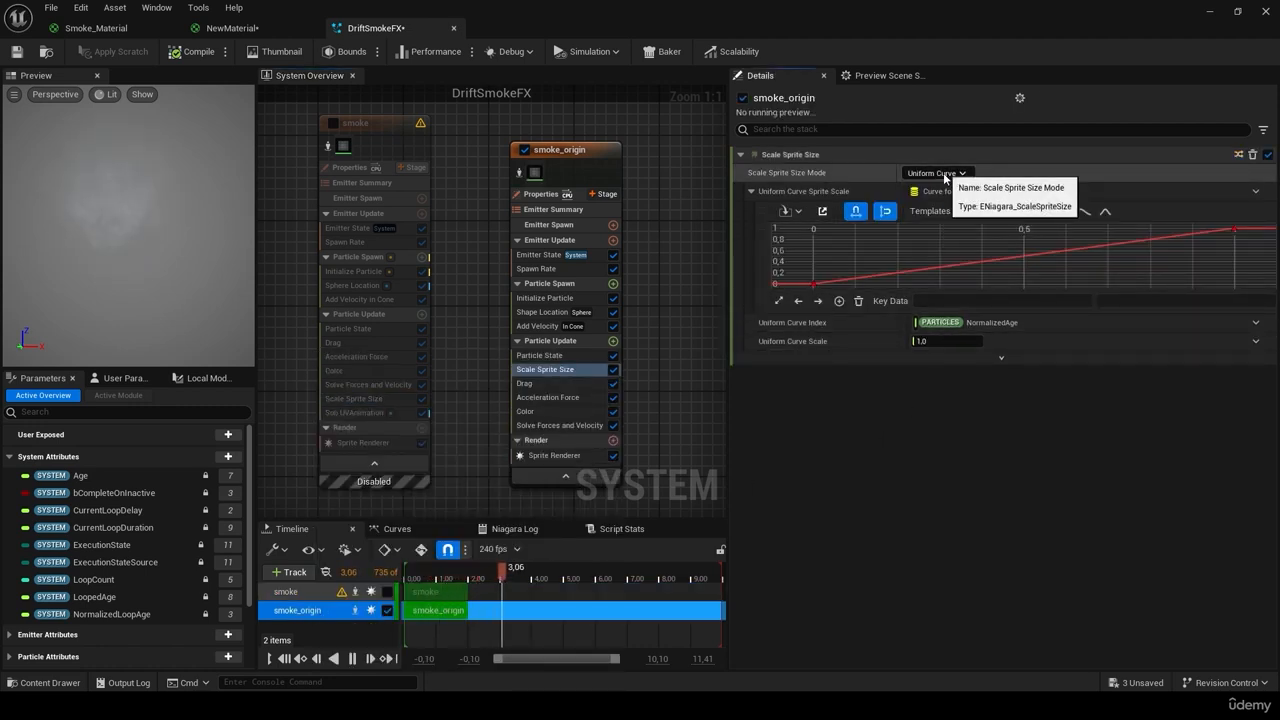
pyautogui.click(374, 399)
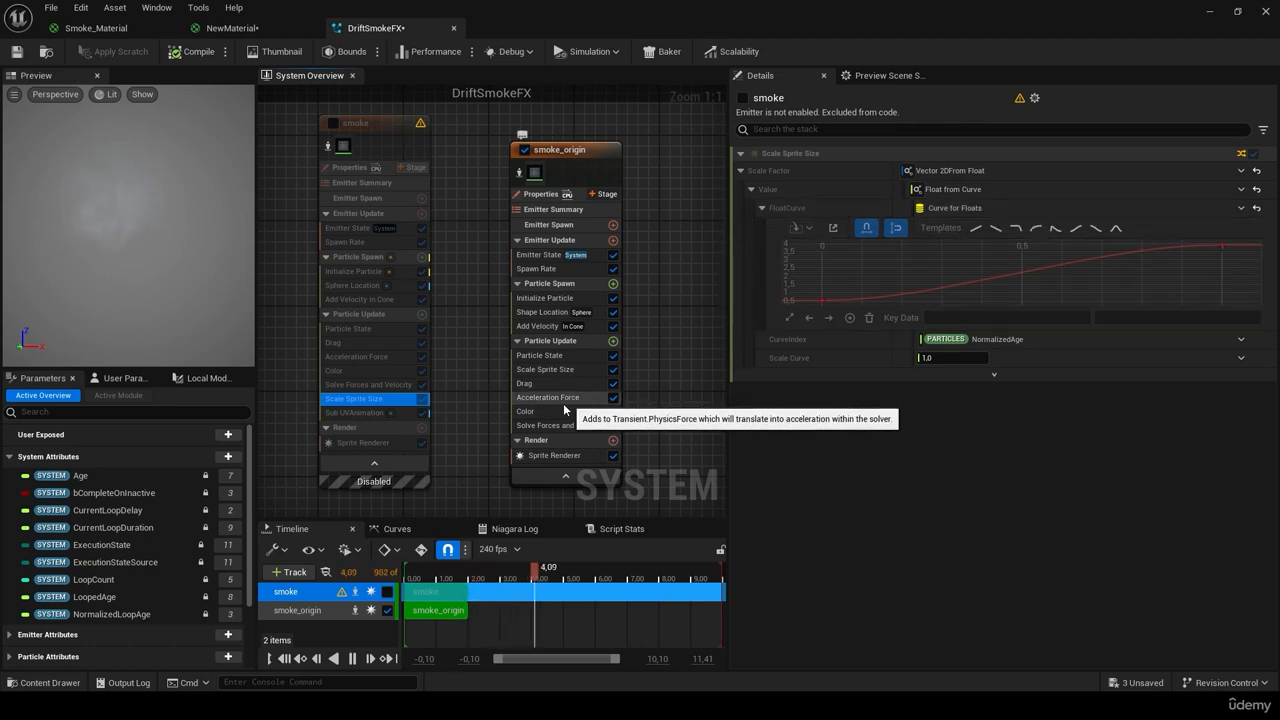
pyautogui.moveTo(560, 370); pyautogui.dragTo(552, 425)
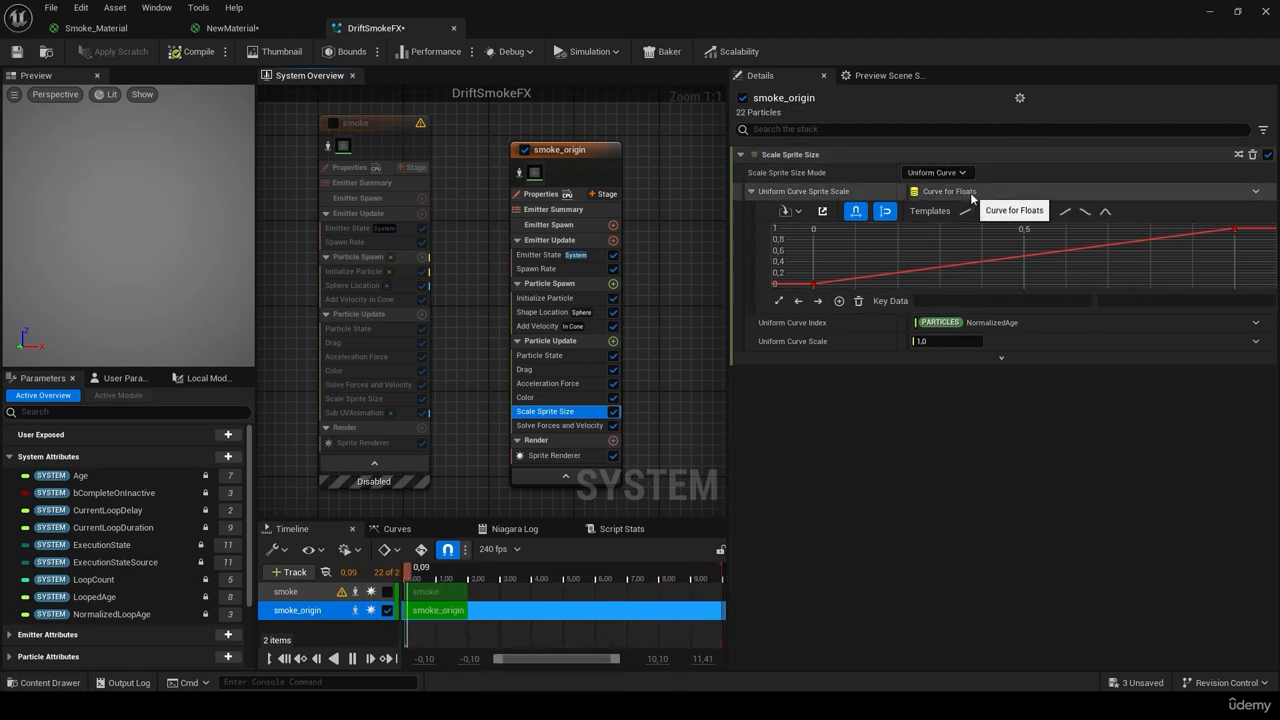
# Step: Switch Scale Sprite Size to Non-Uniform, with Scale Factor multiplied by a Float from Curve
pyautogui.click(936, 172)
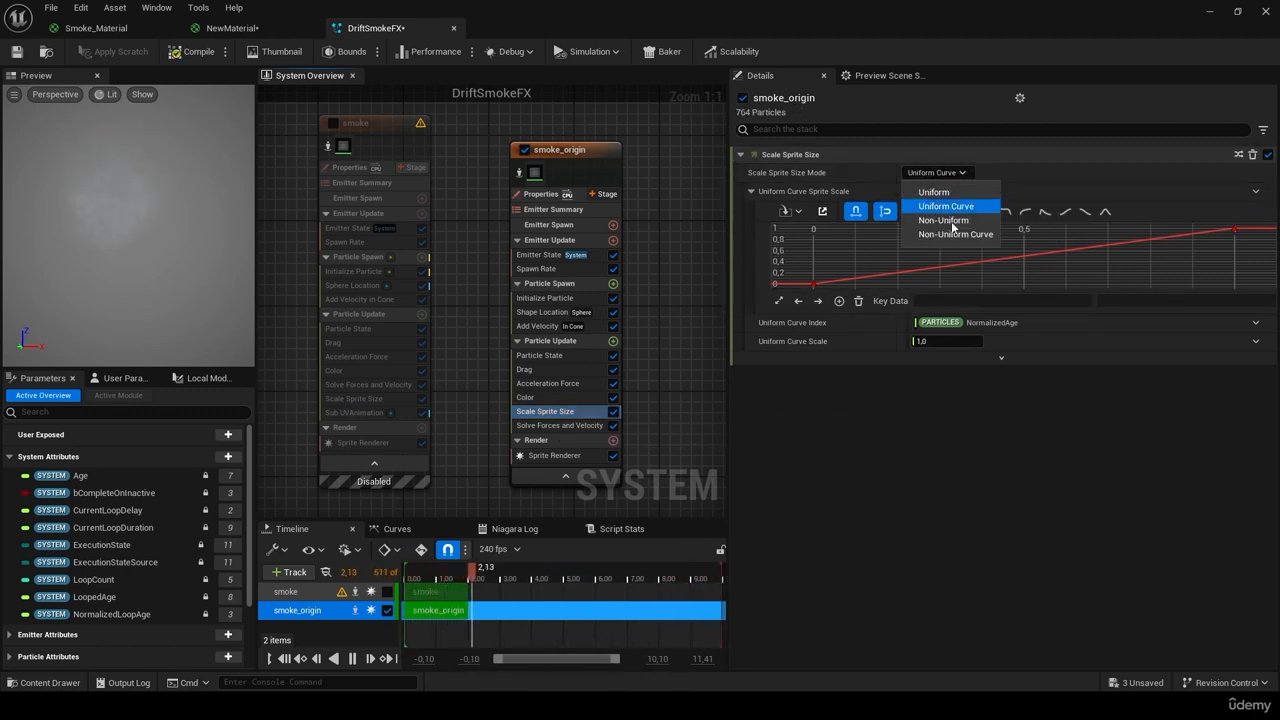
pyautogui.click(946, 212)
pyautogui.click(1256, 191)
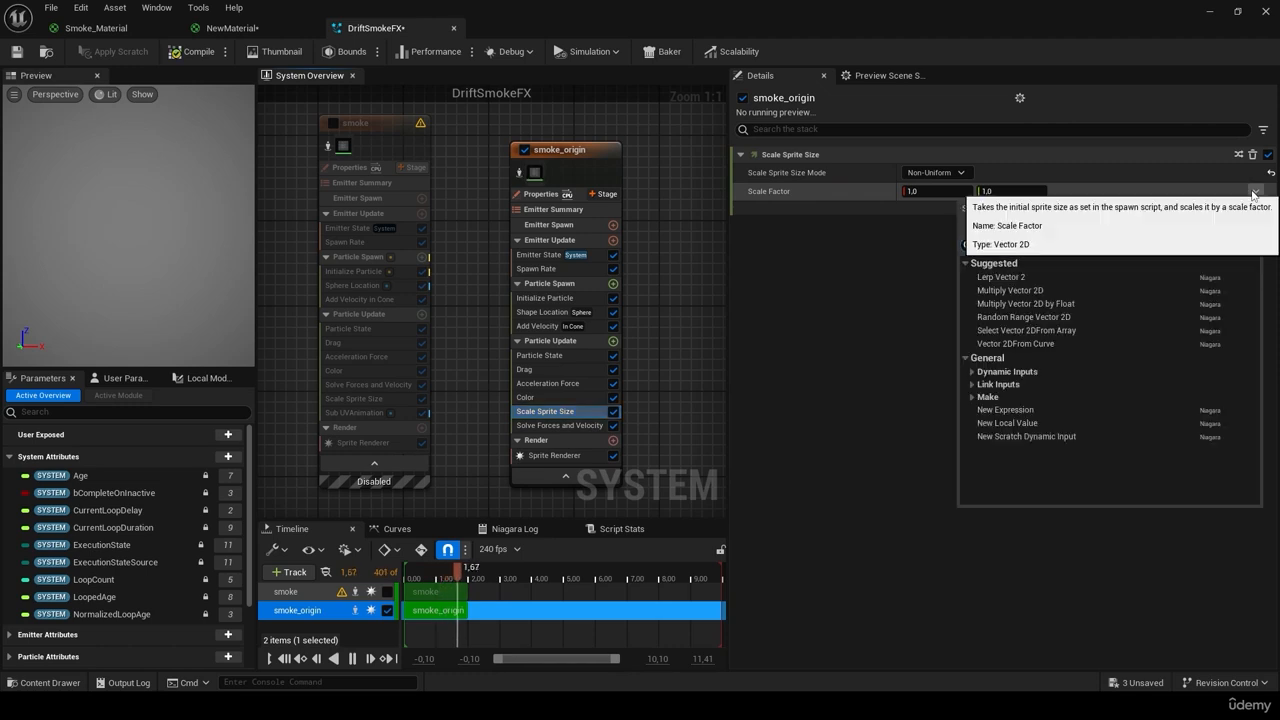
pyautogui.click(1056, 303)
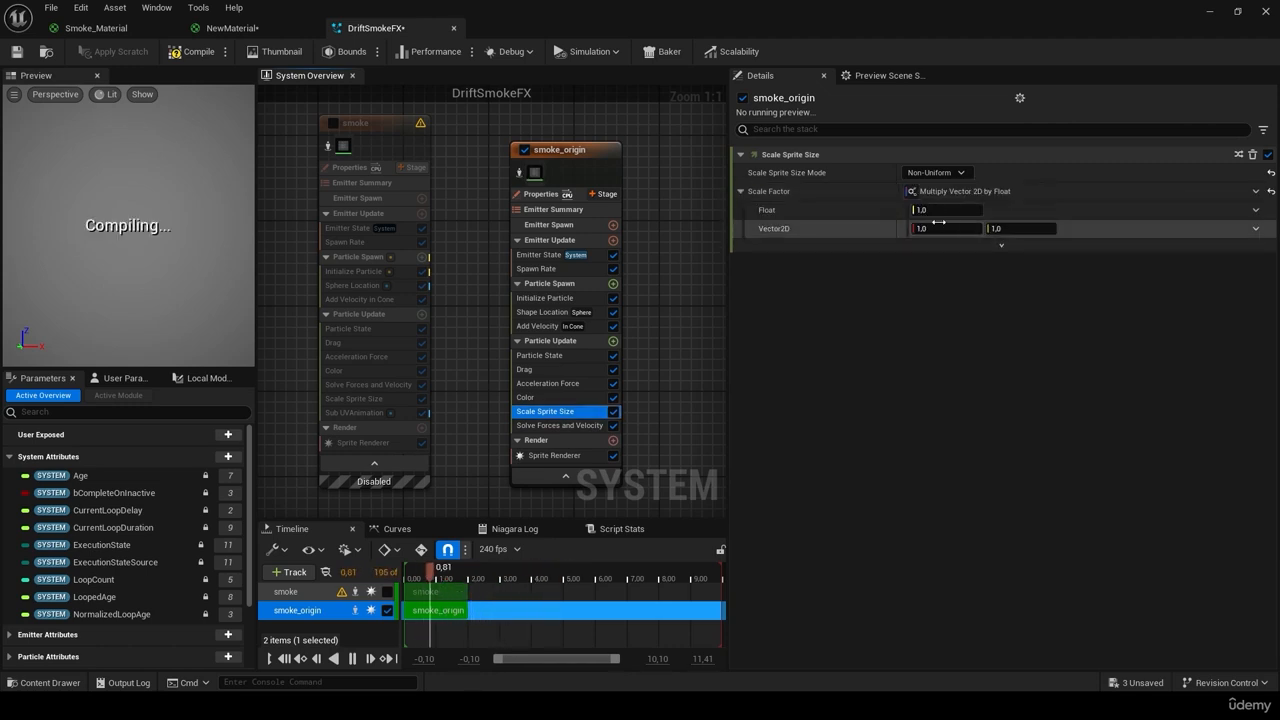
pyautogui.click(1256, 210)
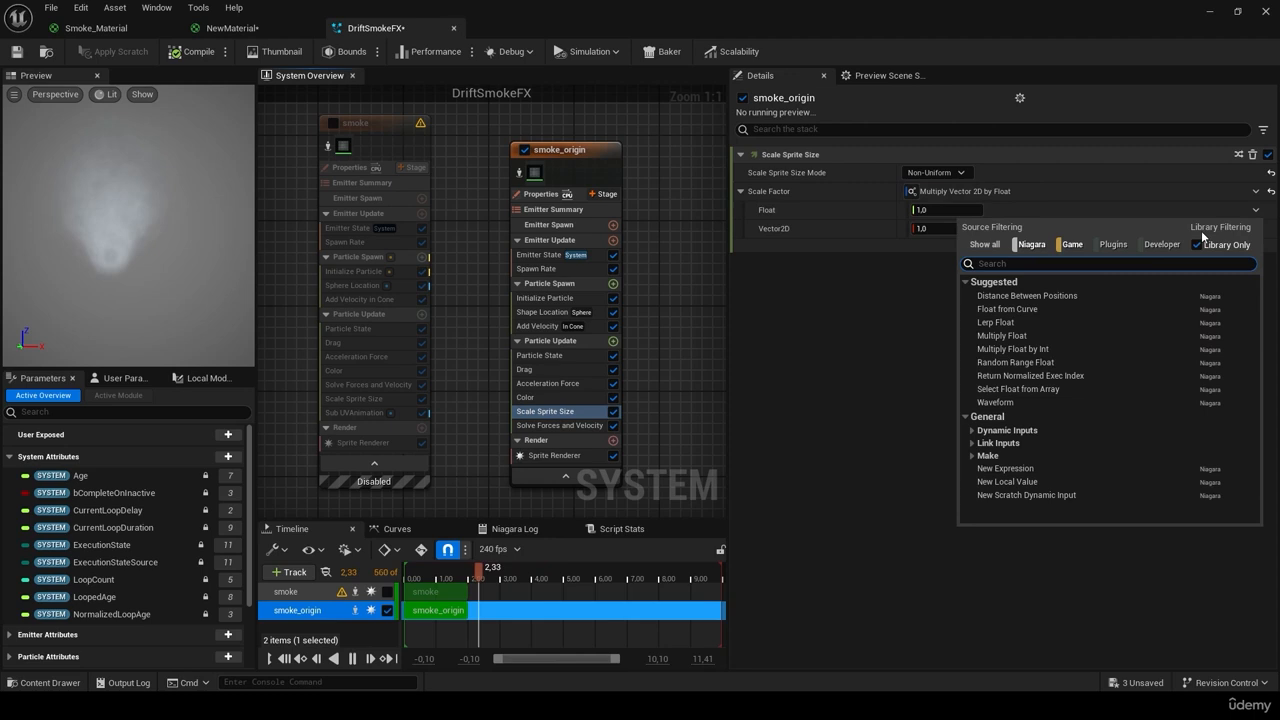
pyautogui.click(1056, 305)
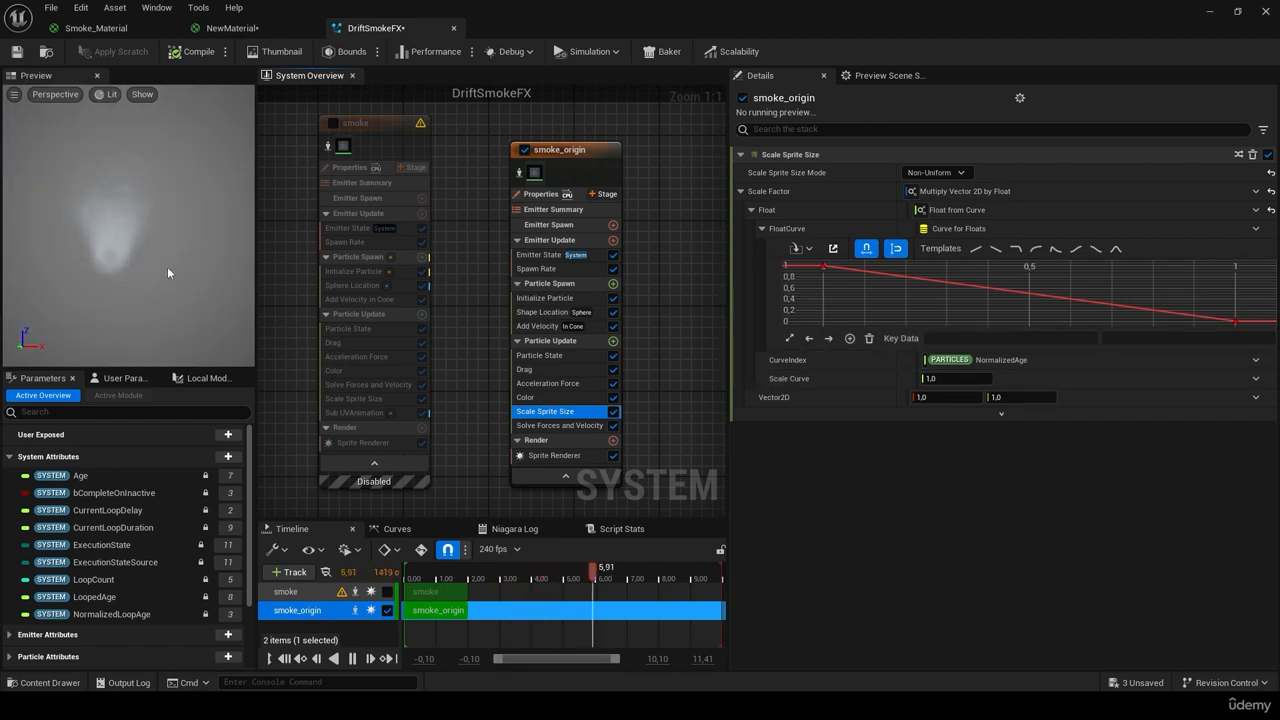
# Step: Raise the size curve's first key to about 1.58, then undo that change
pyautogui.click(823, 267)
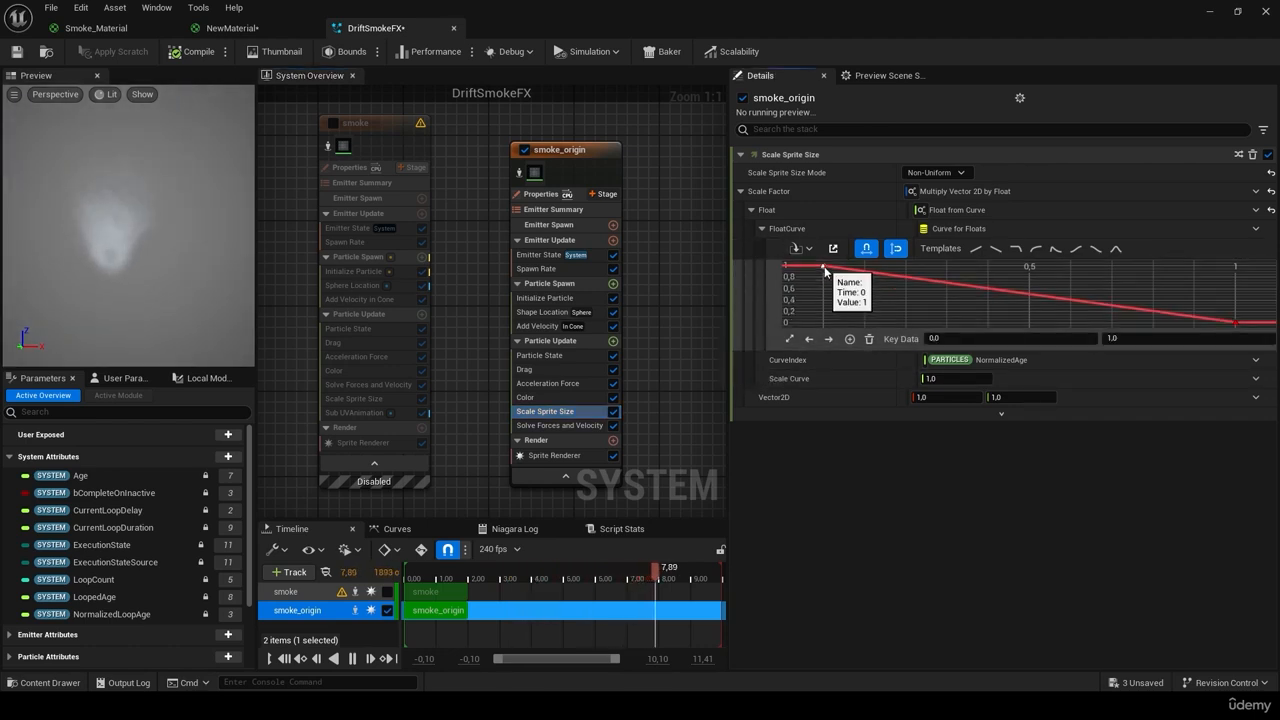
pyautogui.moveTo(1130, 339)
pyautogui.mouseDown()
pyautogui.moveTo(1160, 339)
pyautogui.moveTo(1130, 339)
pyautogui.mouseUp()
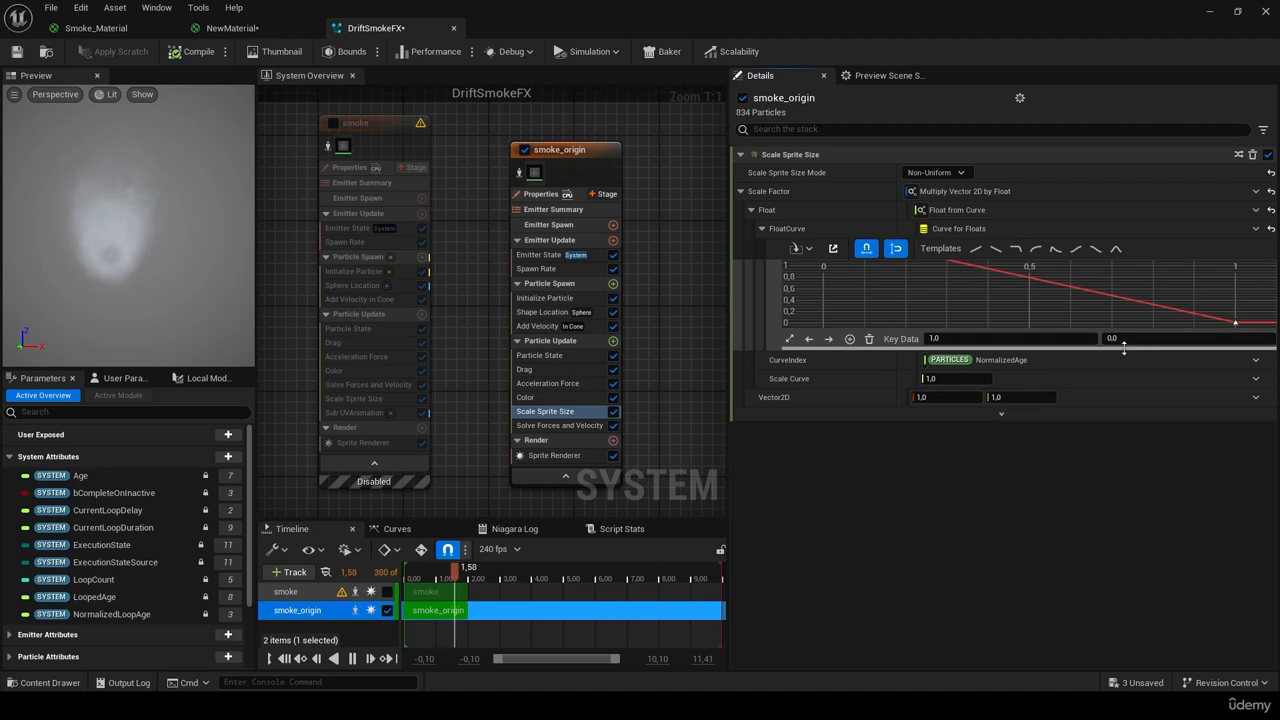
pyautogui.hotkey('ctrl', 'z')
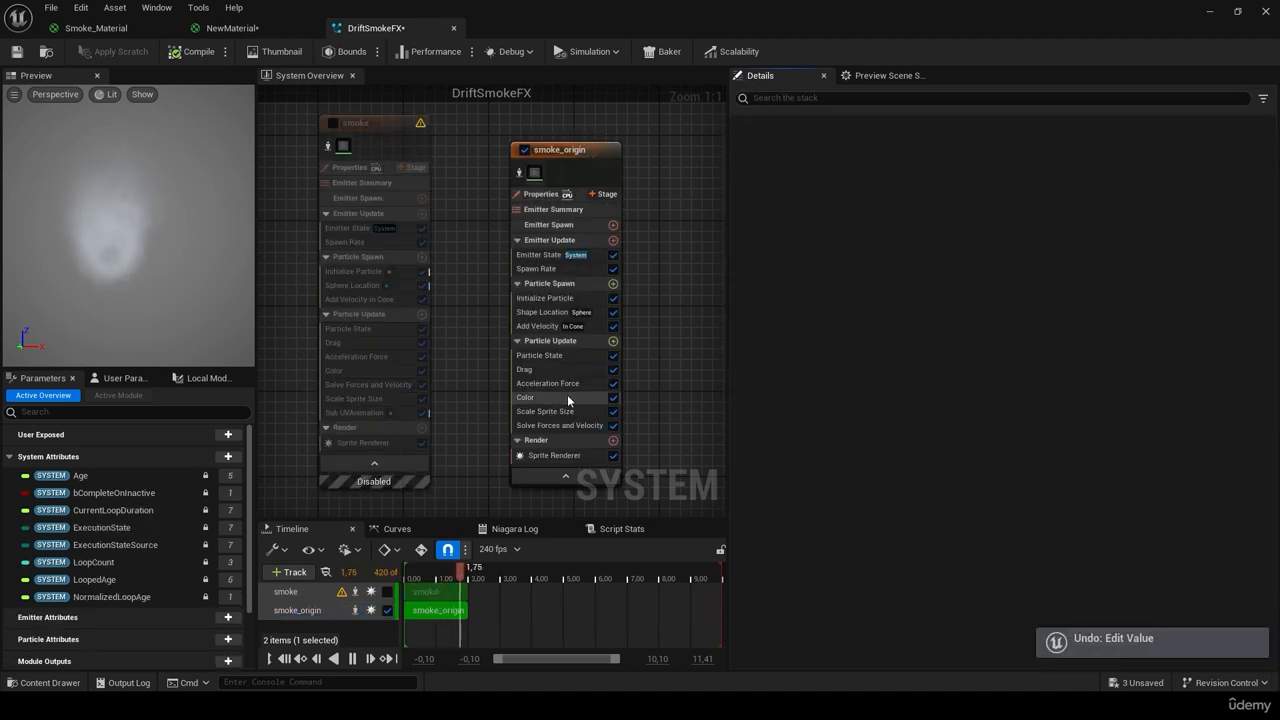
# Step: Compare smoke_origin's size curve with the smoke emitter's rising curve keys, previewing smoke briefly
pyautogui.click(556, 411)
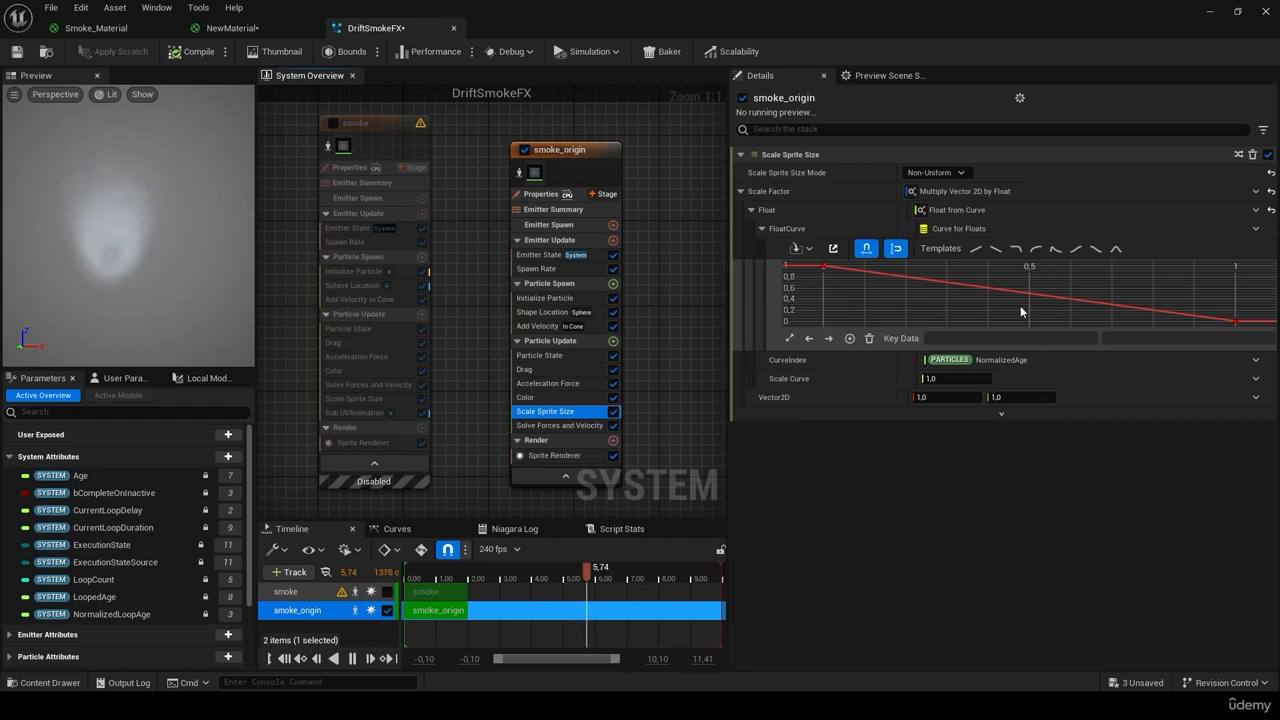
pyautogui.moveTo(1032, 298)
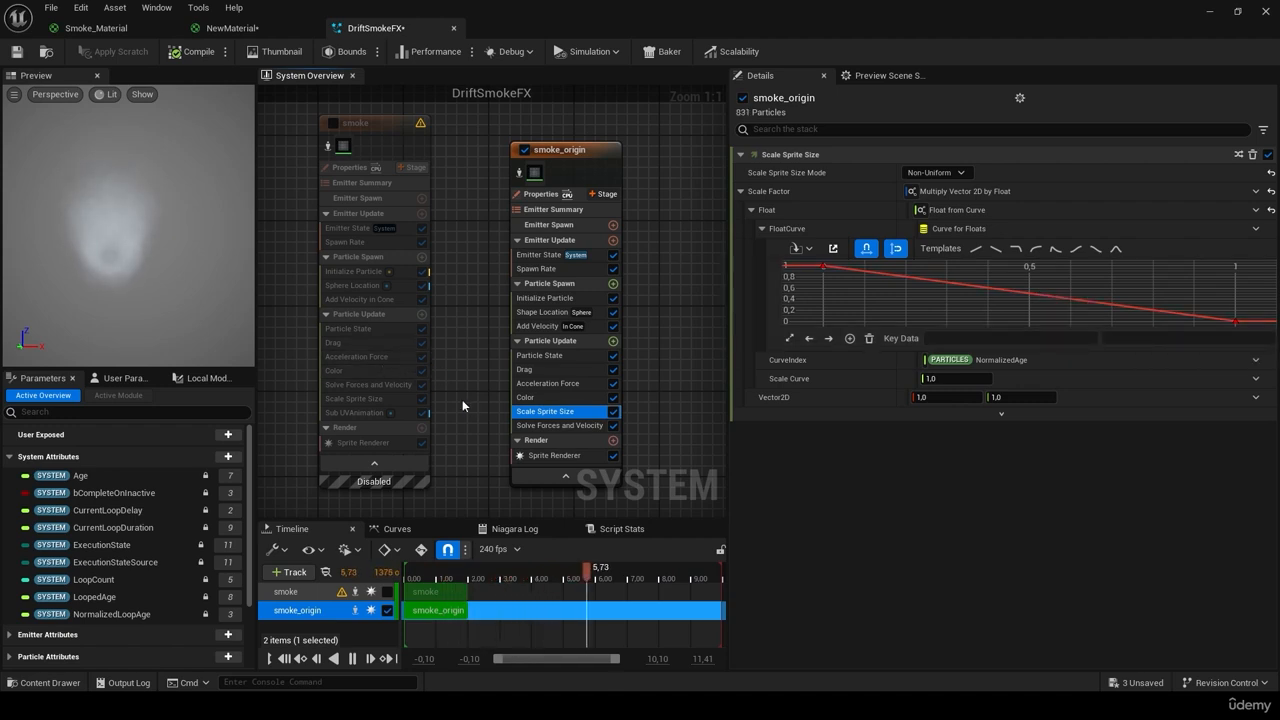
pyautogui.click(373, 398)
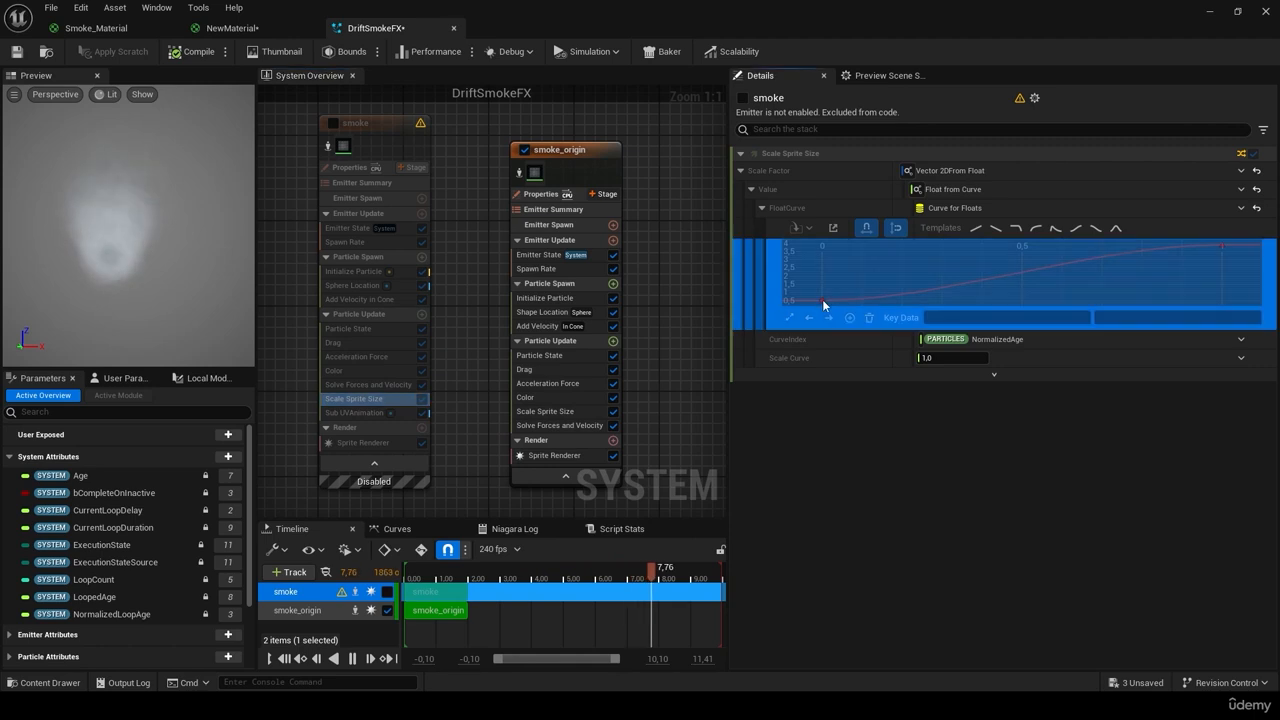
pyautogui.click(333, 123)
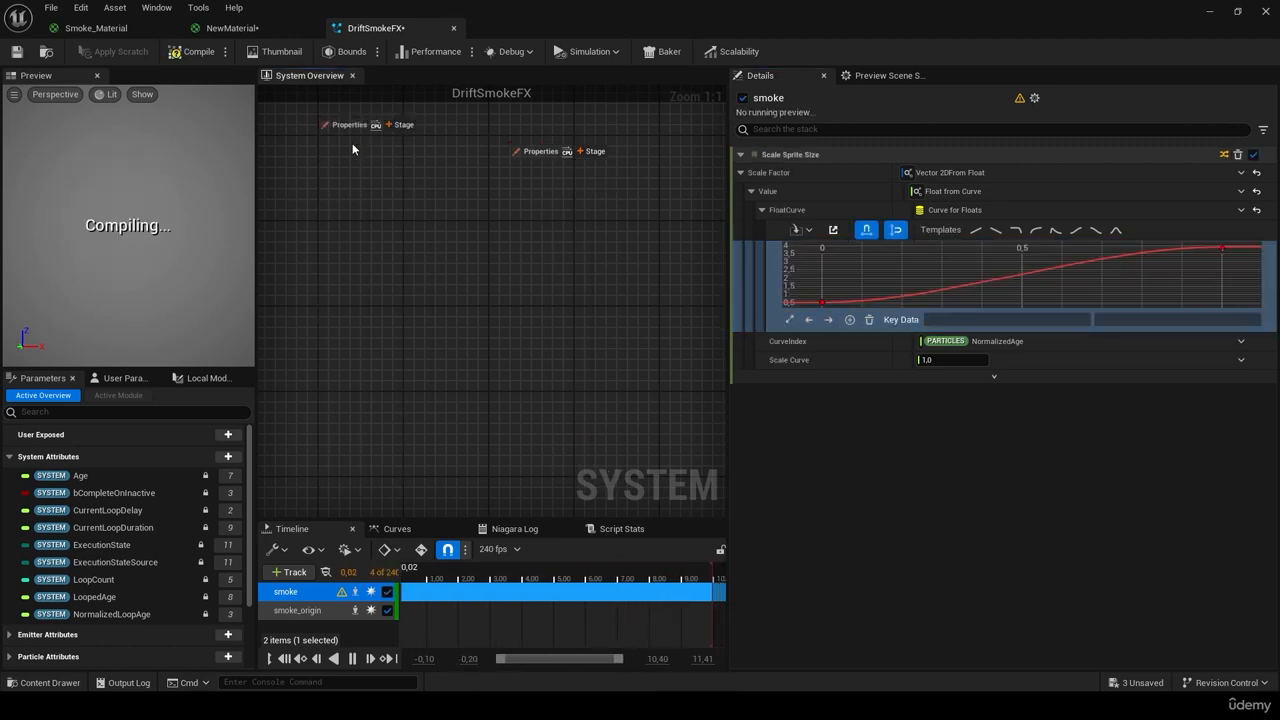
pyautogui.click(822, 303)
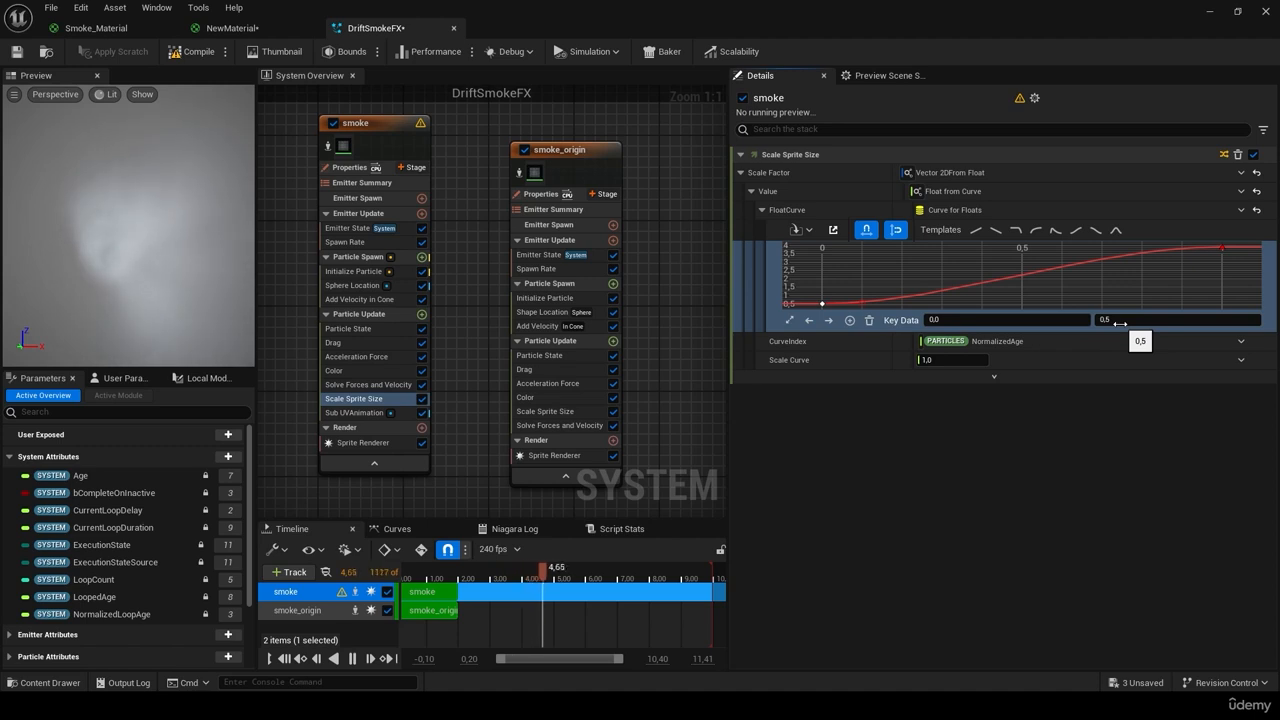
pyautogui.moveTo(1227, 250)
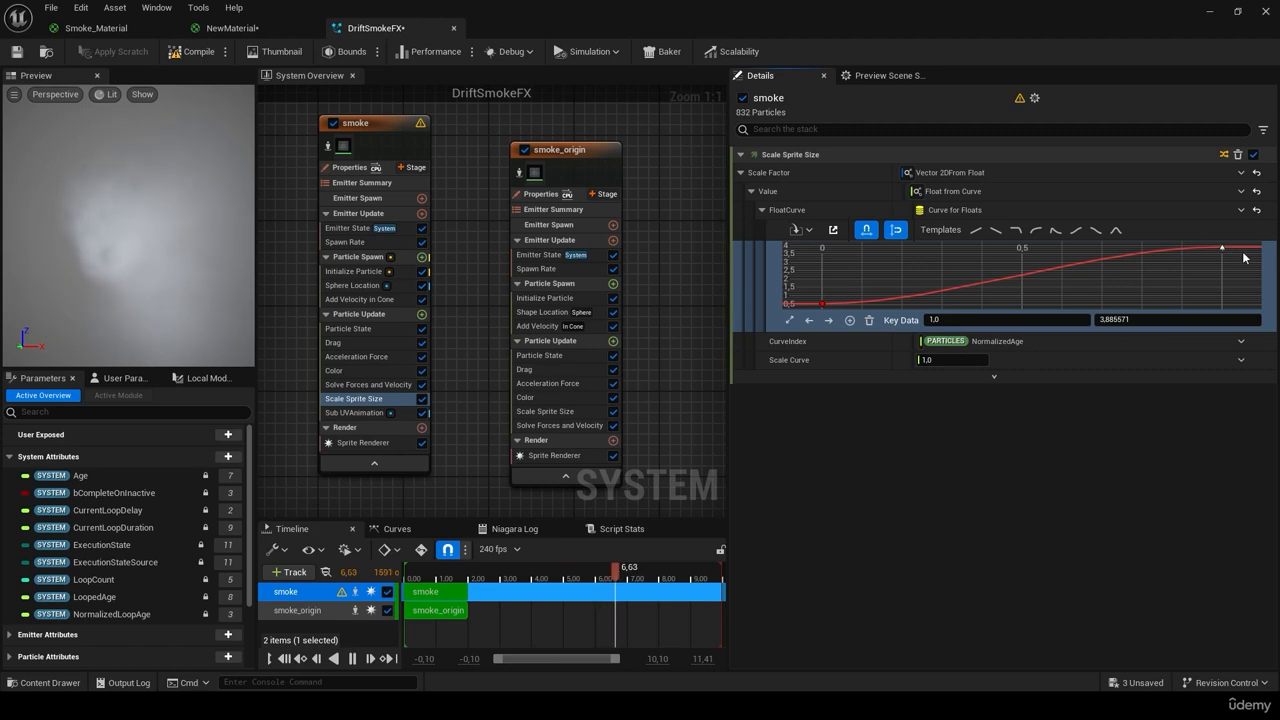
pyautogui.click(333, 123)
pyautogui.click(545, 411)
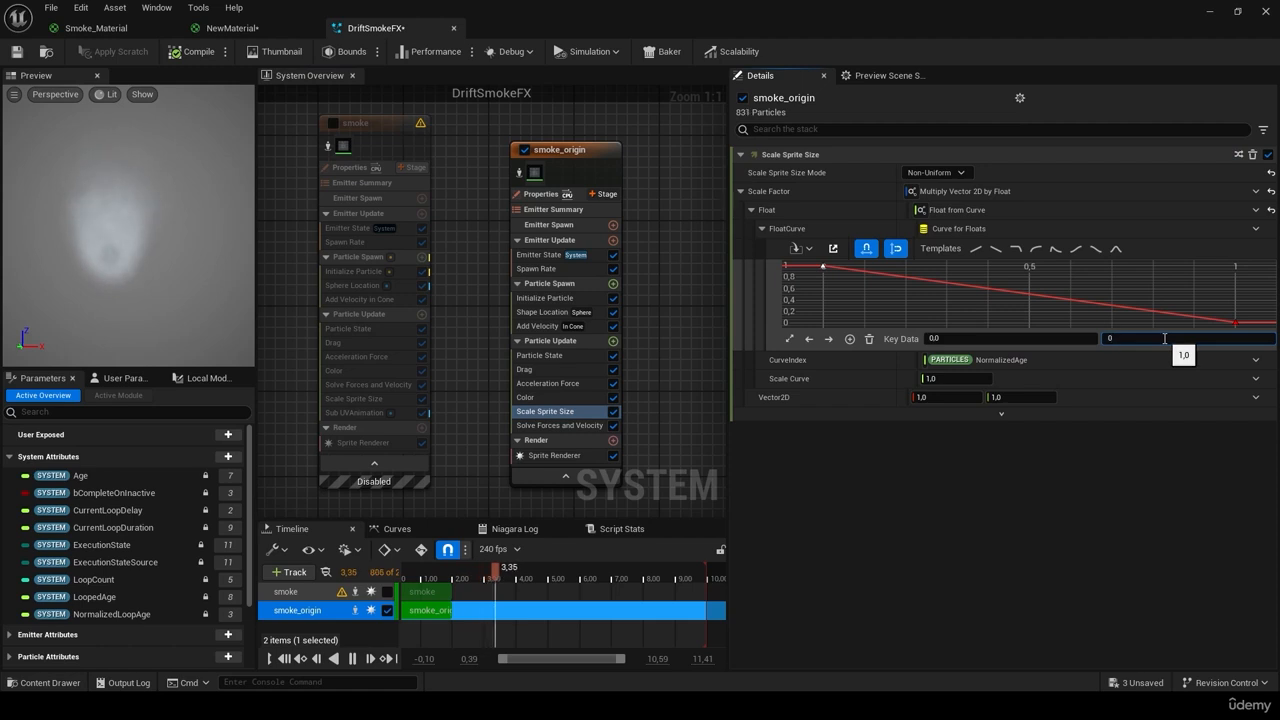
# Step: Set the size curve's first key to 0,5 and last key to 3,88, undoing an accidental drag
pyautogui.click(1164, 338)
pyautogui.write('0,5')
pyautogui.press('Return')
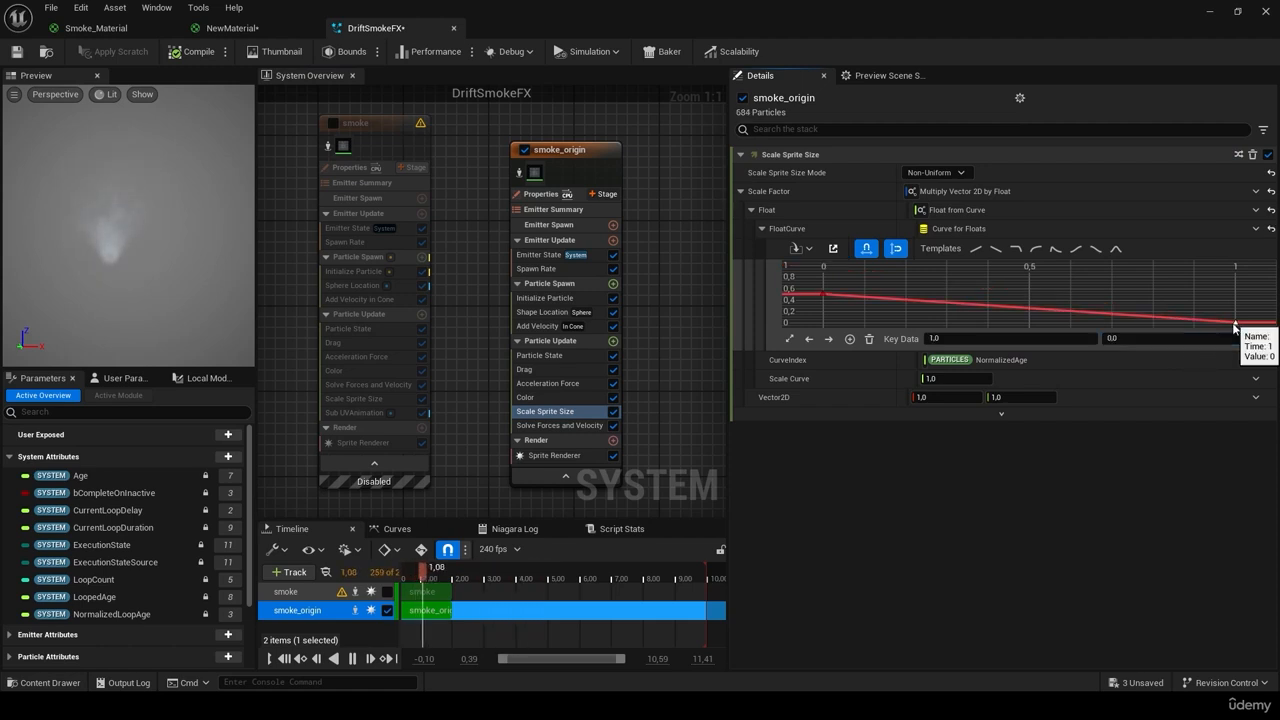
pyautogui.write('3,8')
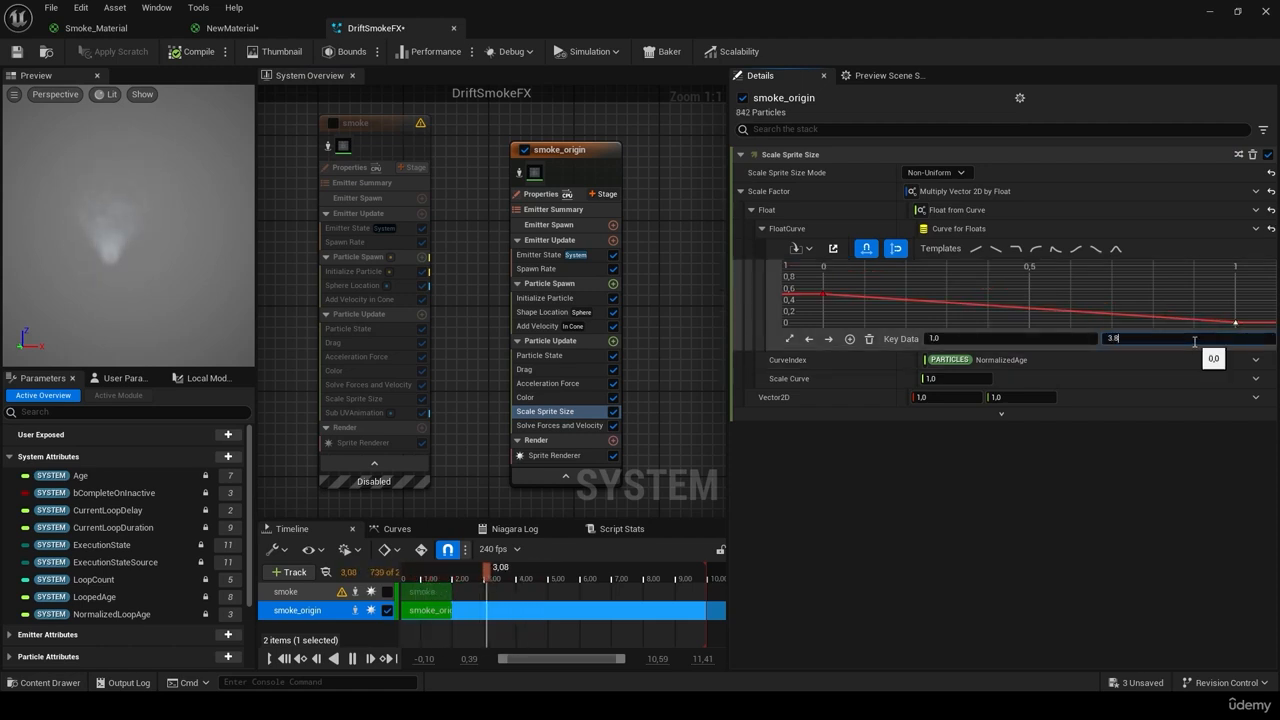
pyautogui.write('8')
pyautogui.press('Return')
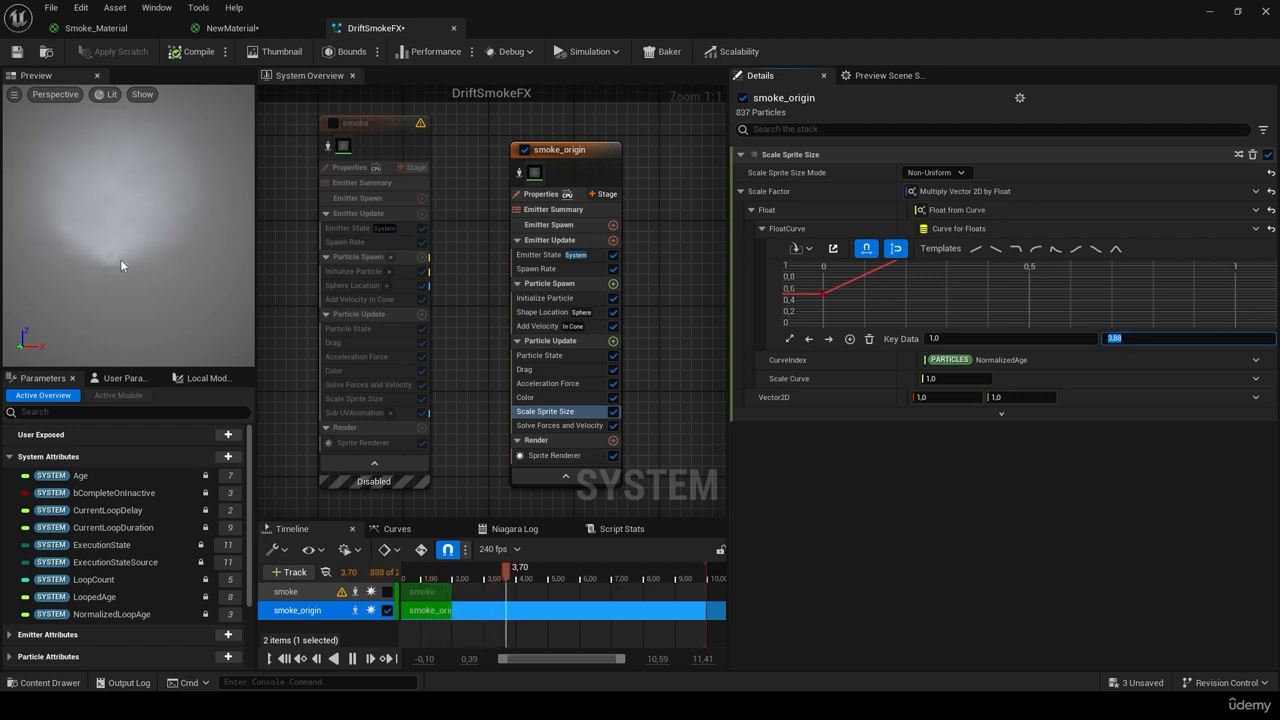
pyautogui.scroll(-9, 951, 303)
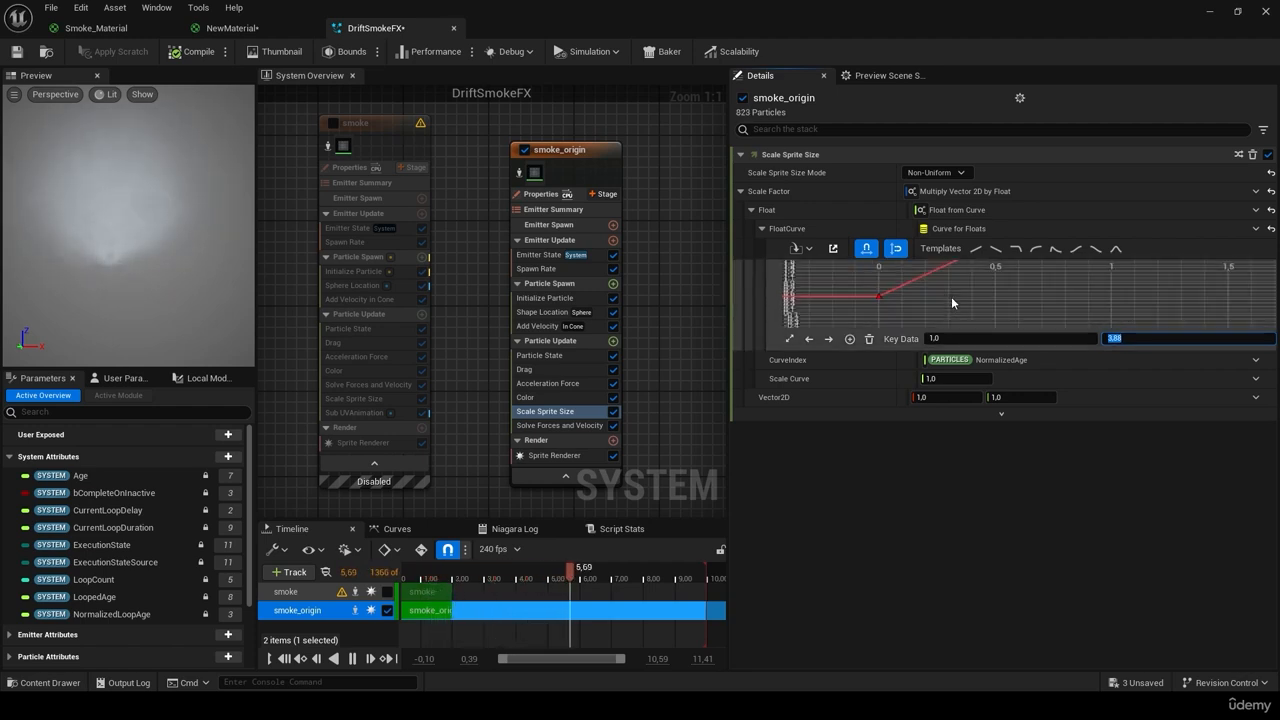
pyautogui.moveTo(985, 292); pyautogui.dragTo(969, 338, button='middle')
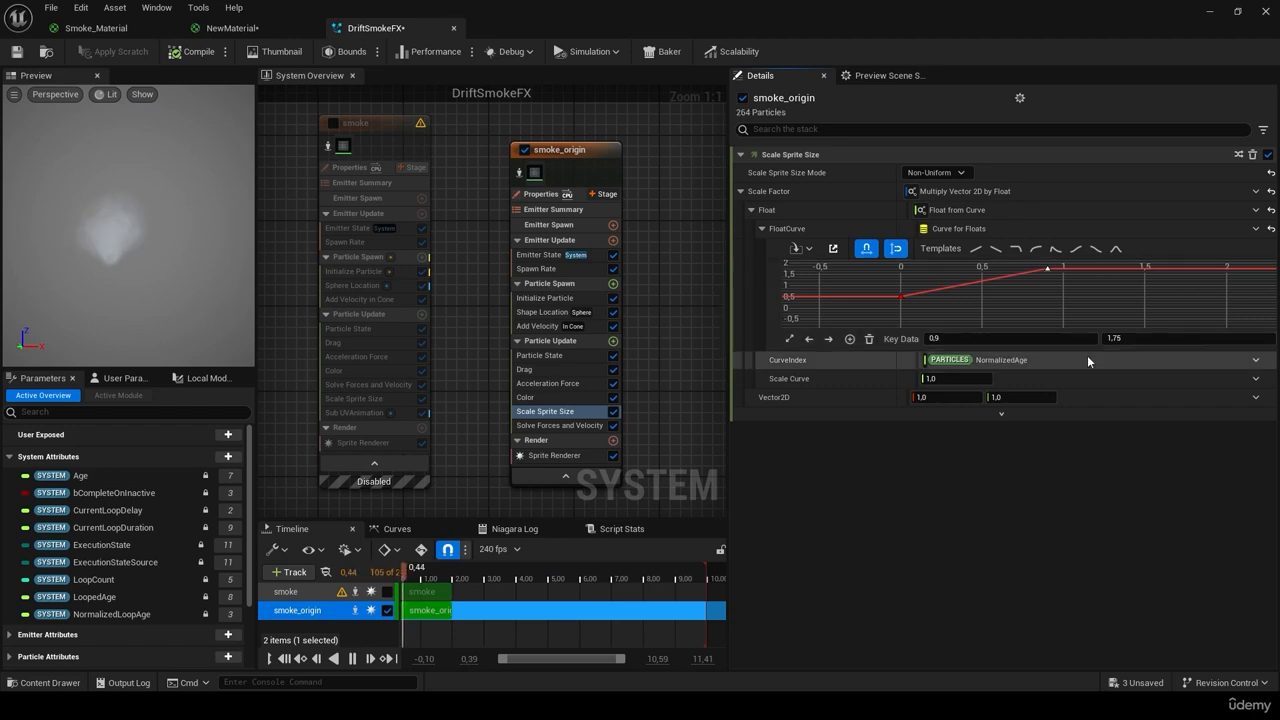
pyautogui.hotkey('ctrl', 'z')
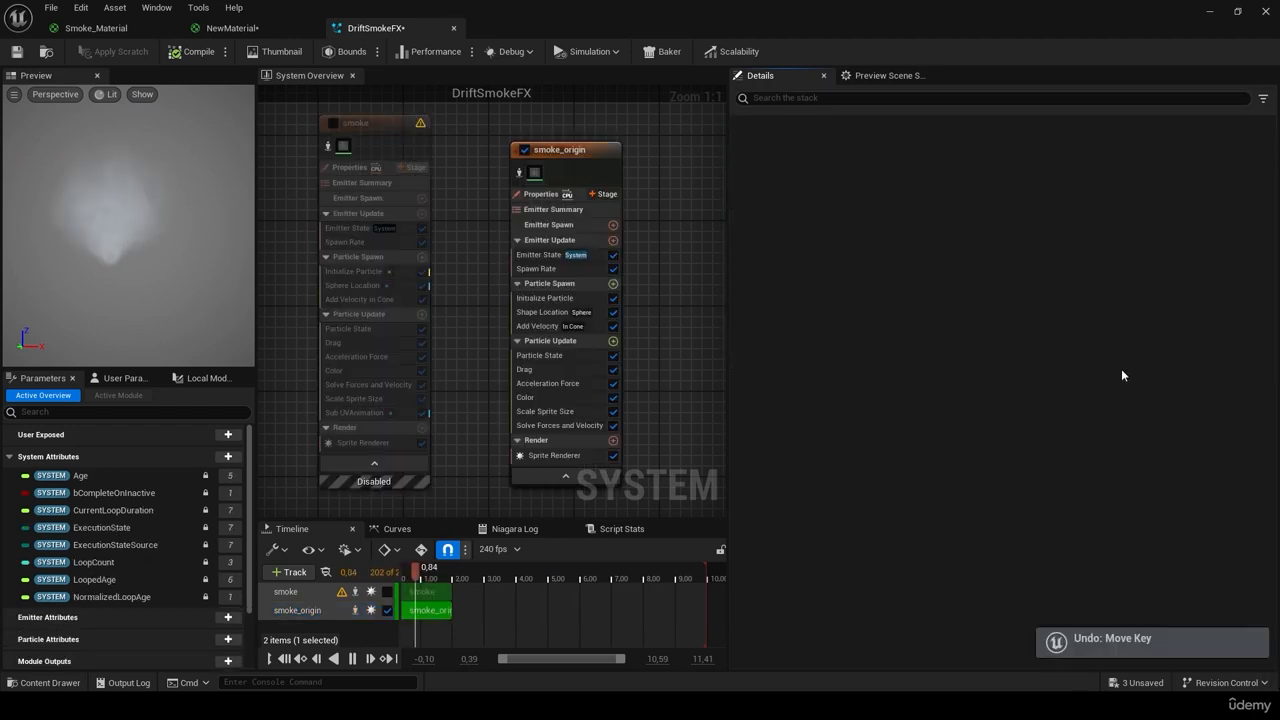
# Step: Check both size curve keys against the smoke emitter's reference sprite size curve
pyautogui.click(565, 411)
pyautogui.click(1237, 270)
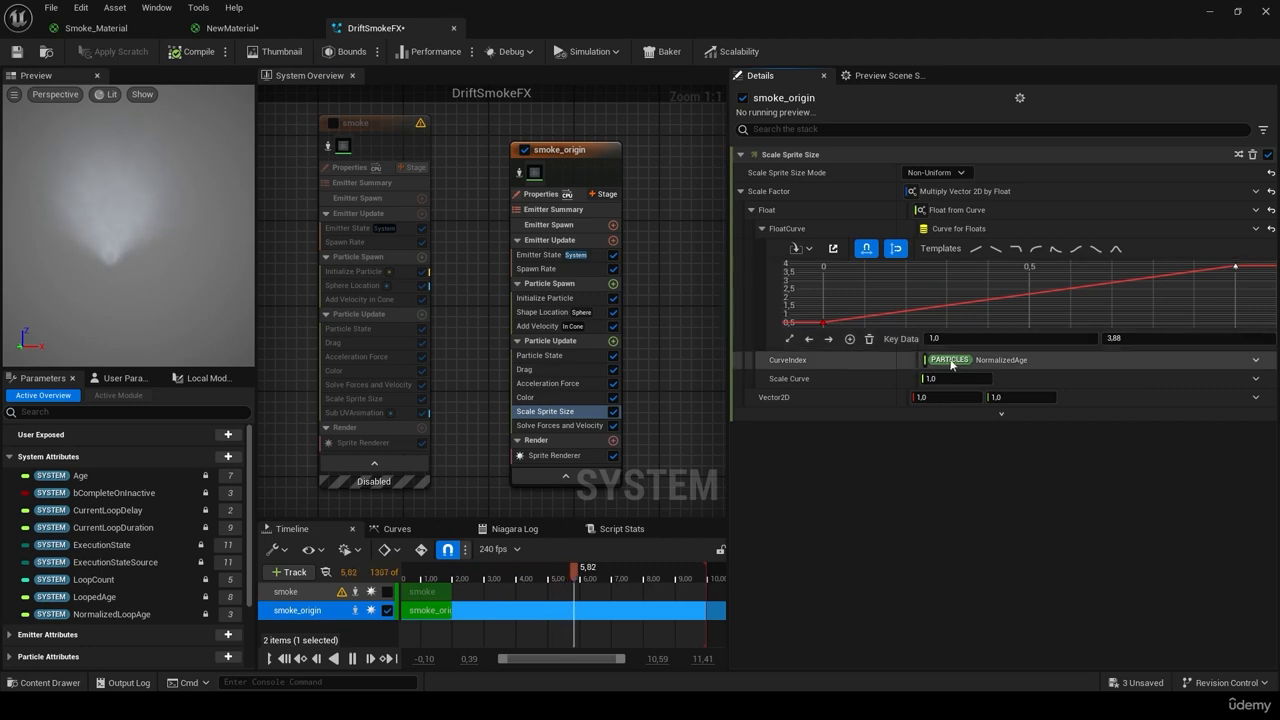
pyautogui.click(823, 322)
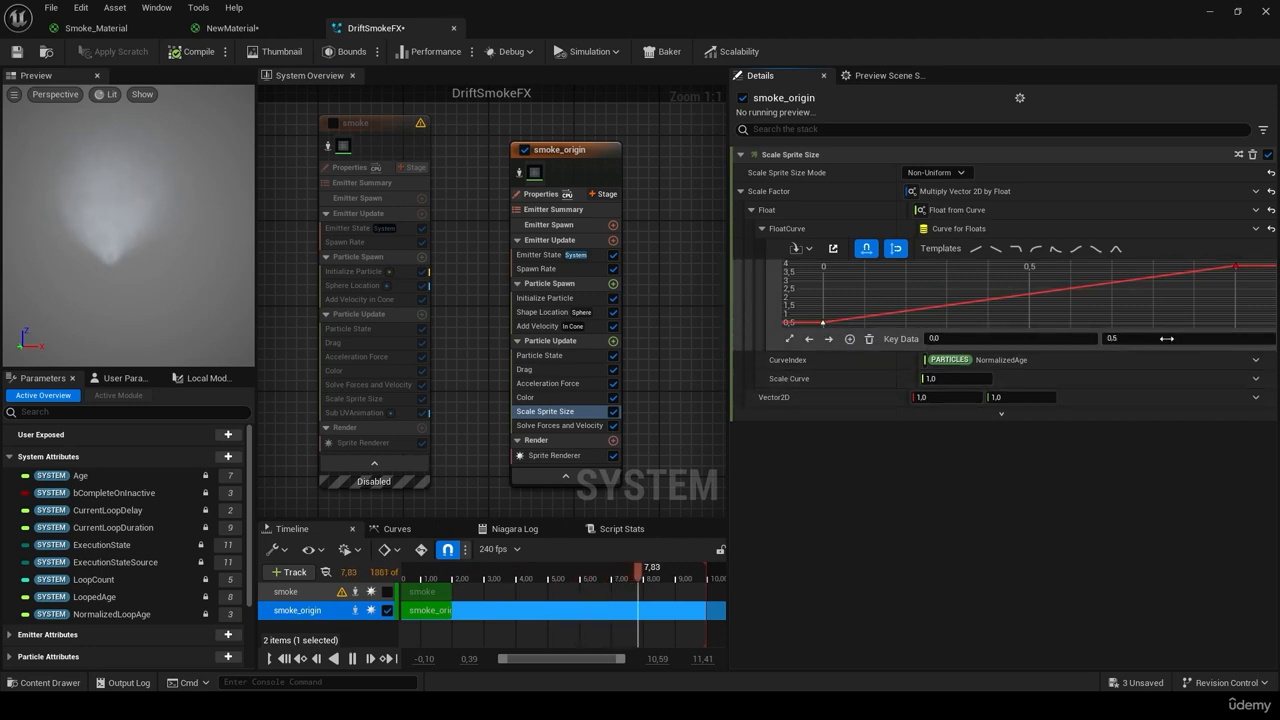
pyautogui.click(350, 400)
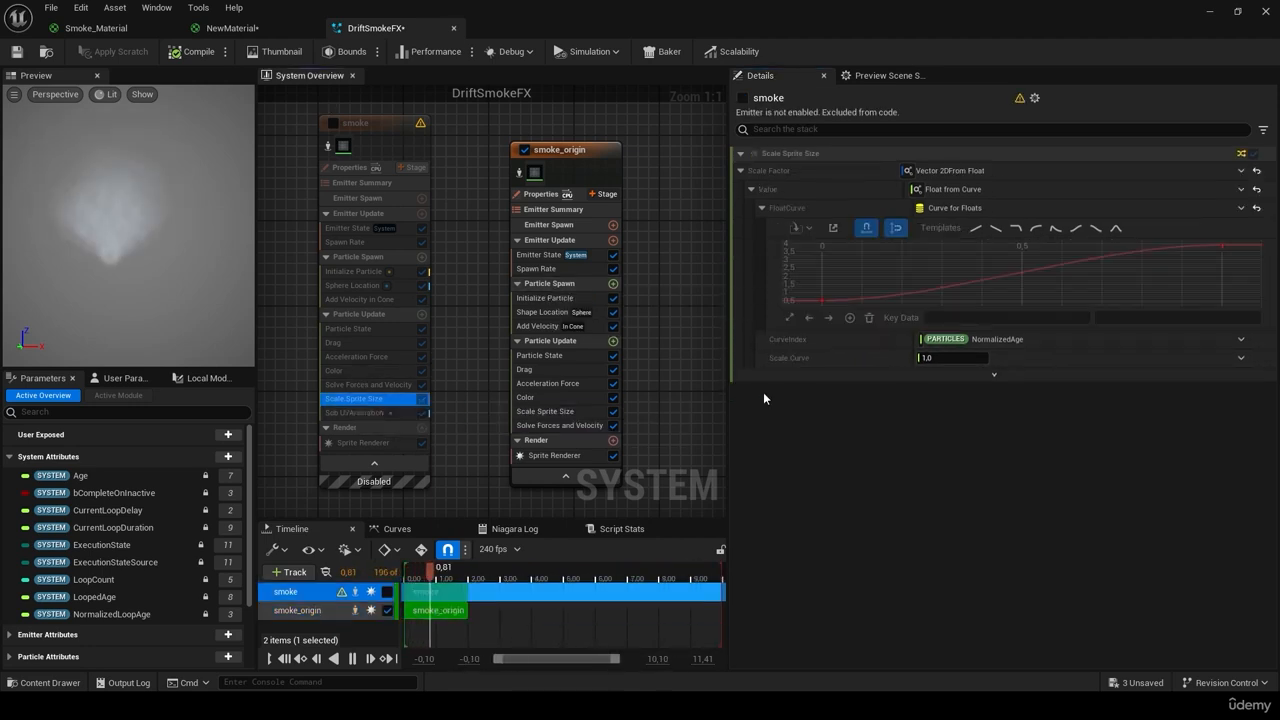
pyautogui.click(820, 300)
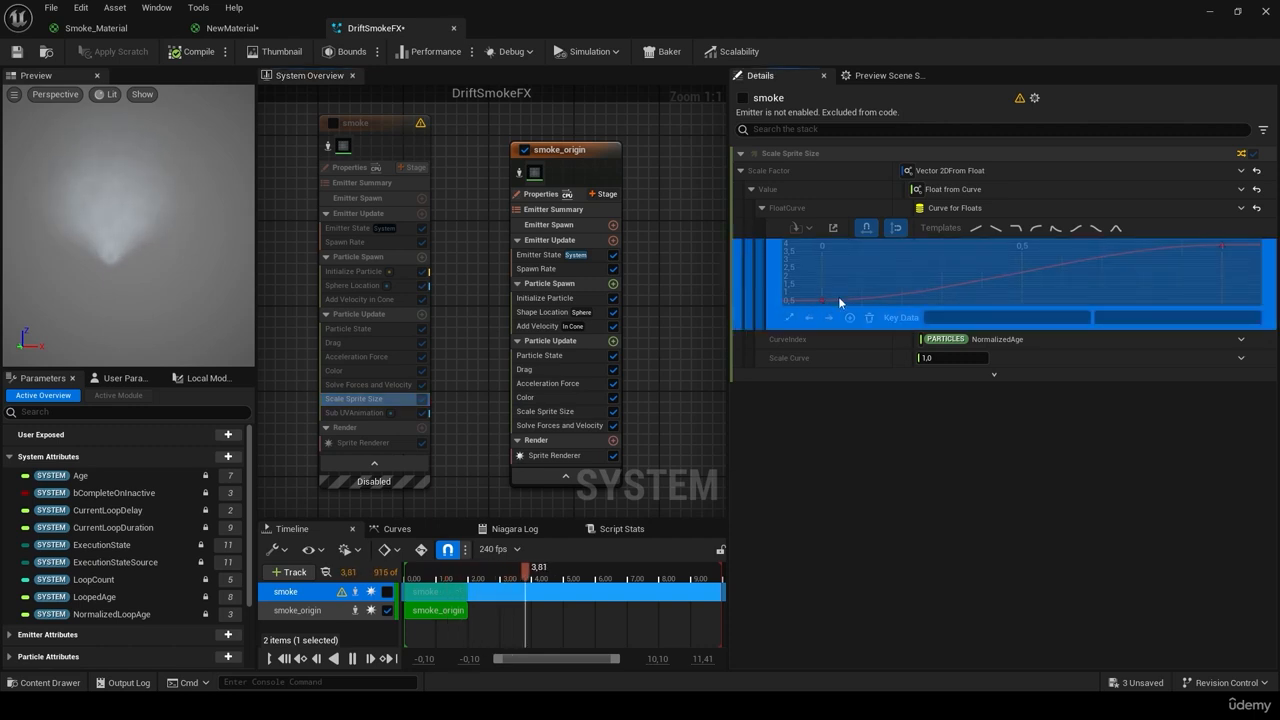
pyautogui.click(547, 384)
pyautogui.click(545, 411)
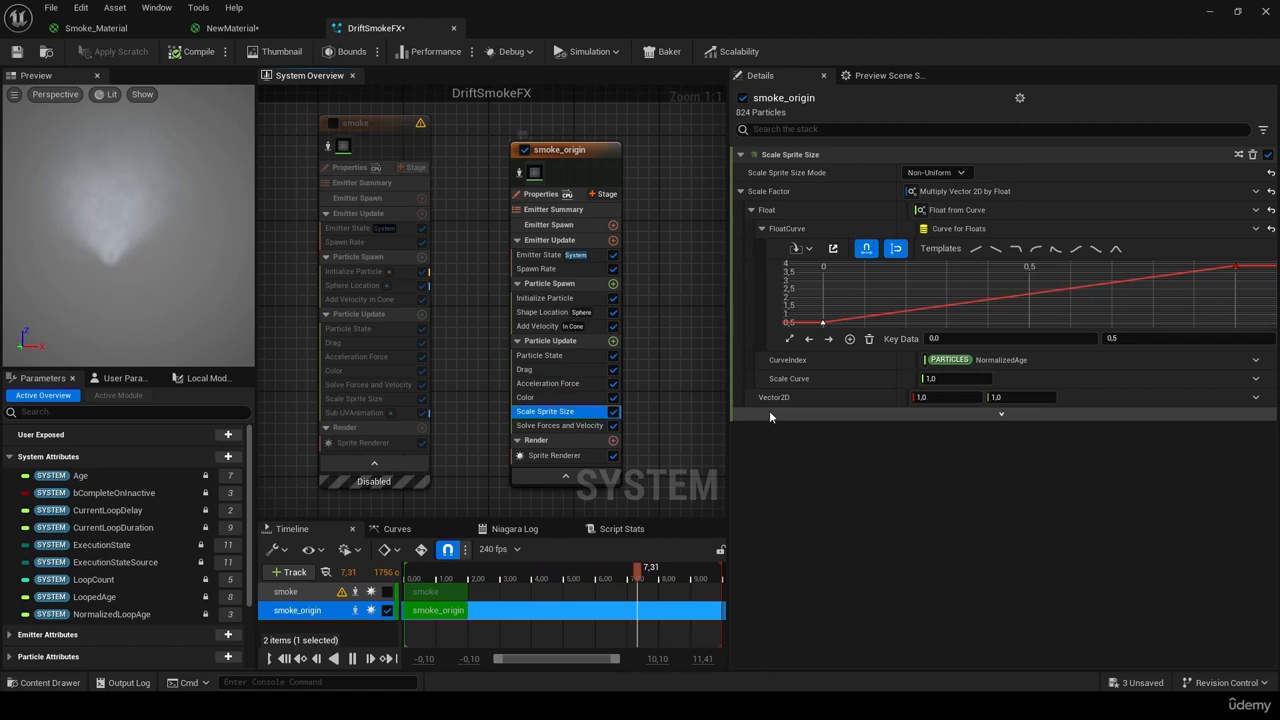
# Step: Break the first key's tangent to smooth the curve start, then save DriftSmokeFX
pyautogui.rightClick(823, 325)
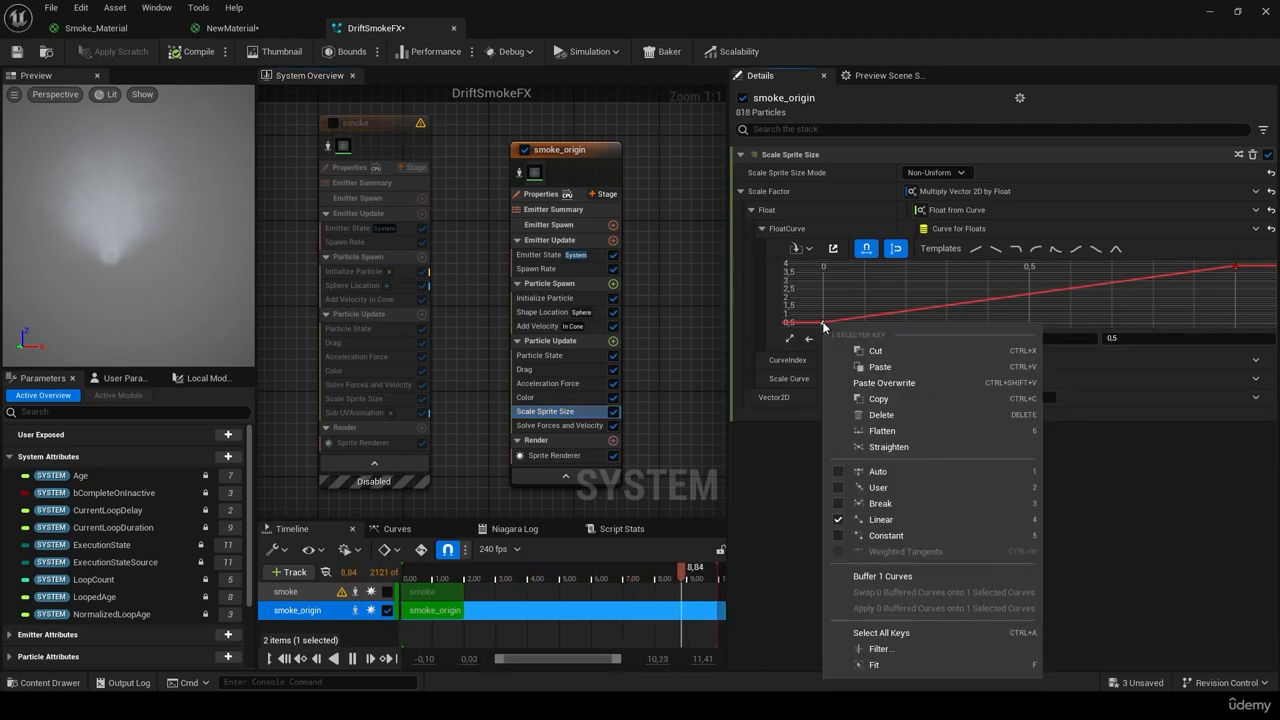
pyautogui.click(848, 504)
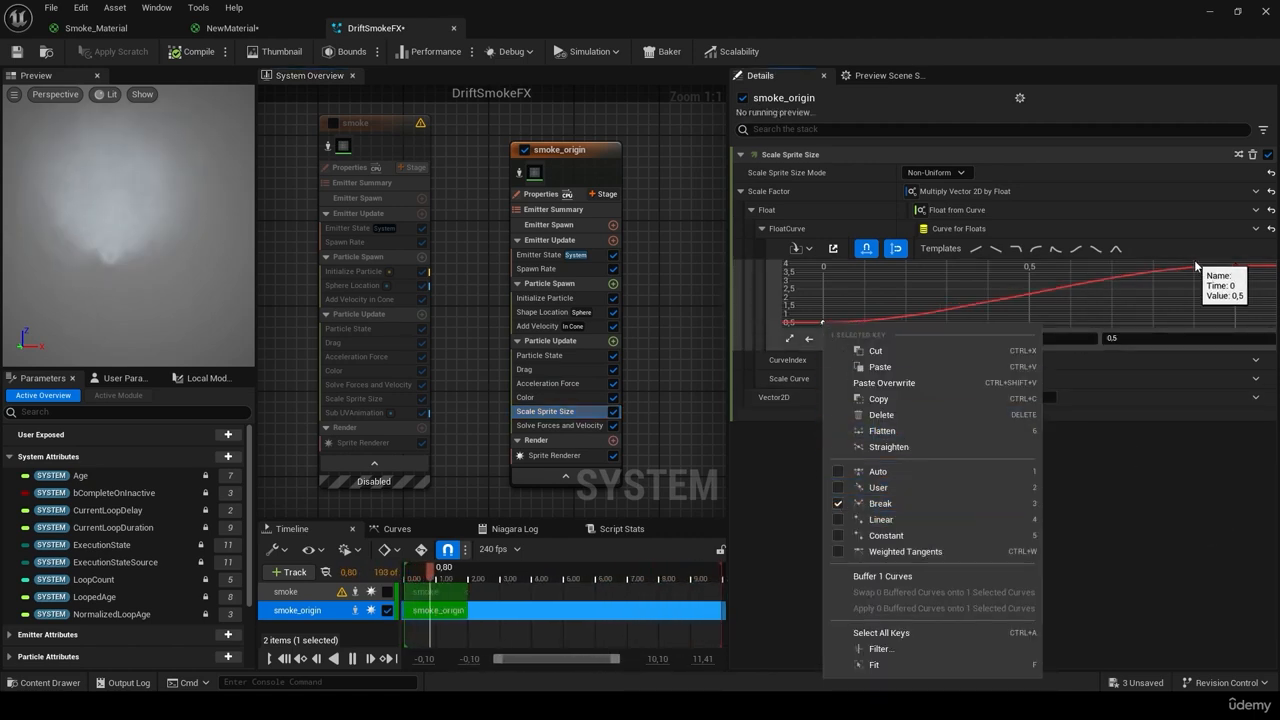
pyautogui.click(1138, 511)
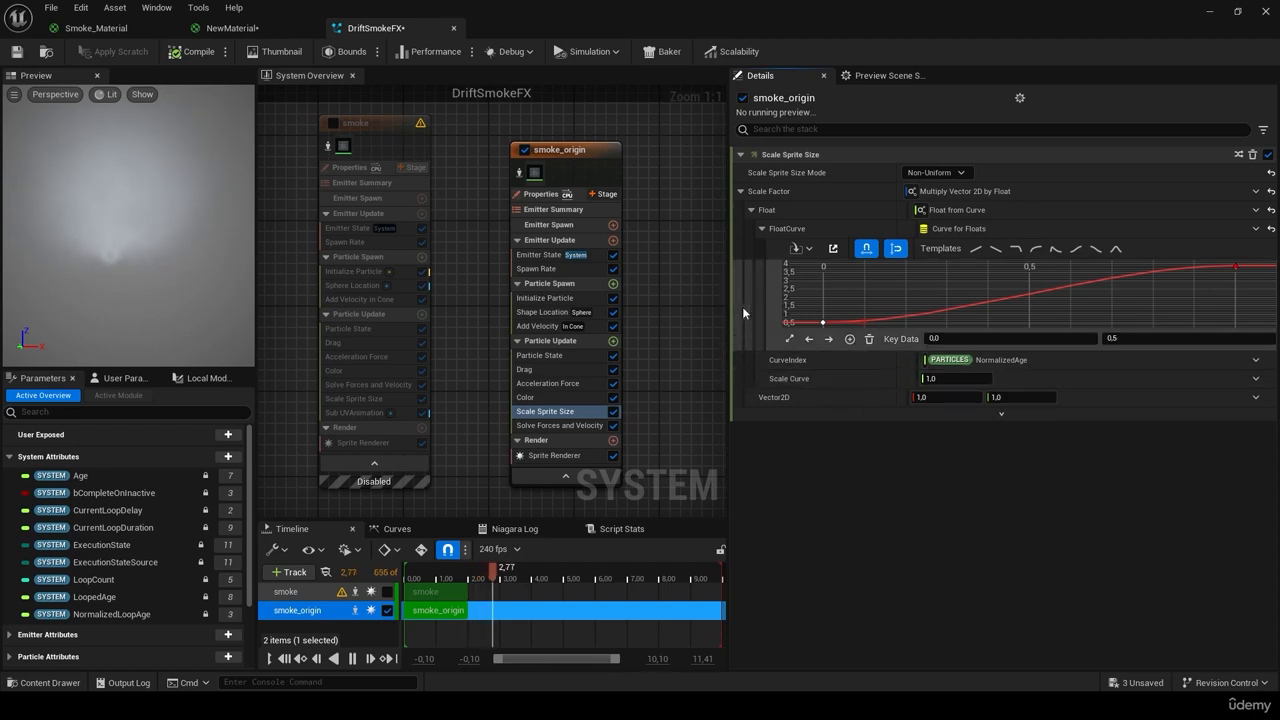
pyautogui.click(16, 53)
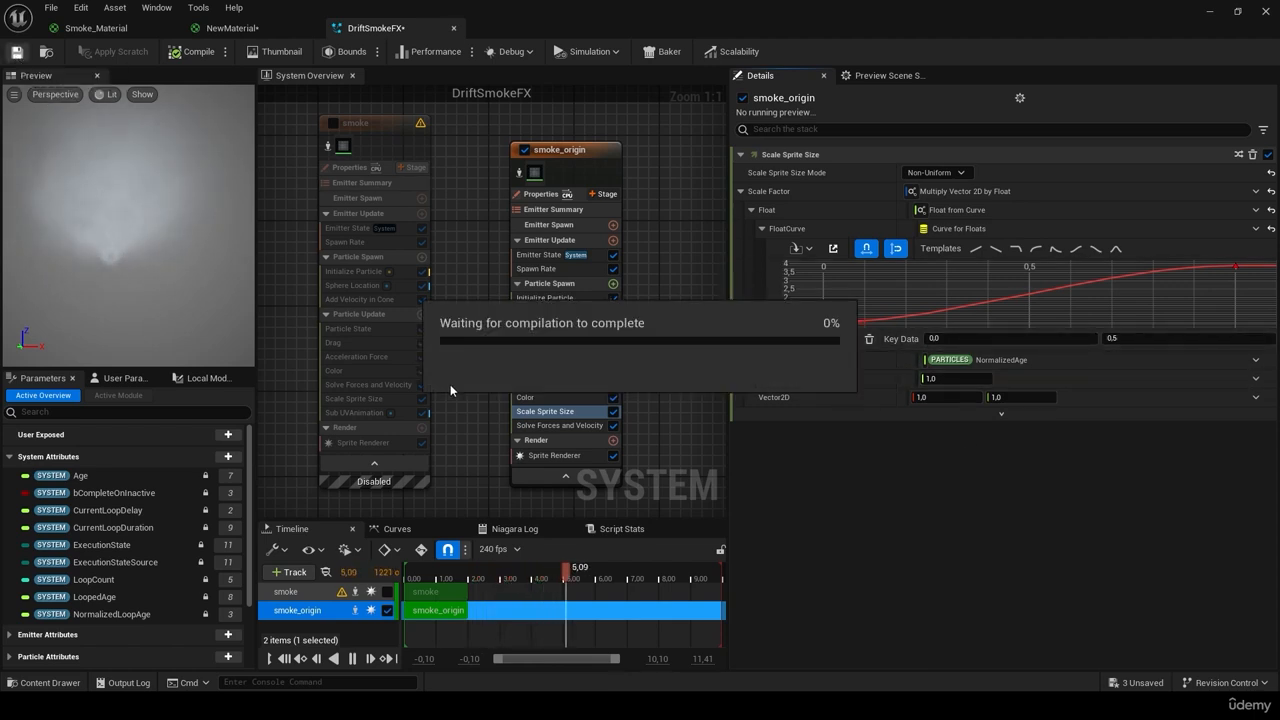
# Step: Move Scale Sprite Size below Solve Forces and Velocity in smoke_origin's Particle Update, matching the smoke emitter's order
pyautogui.click(374, 398)
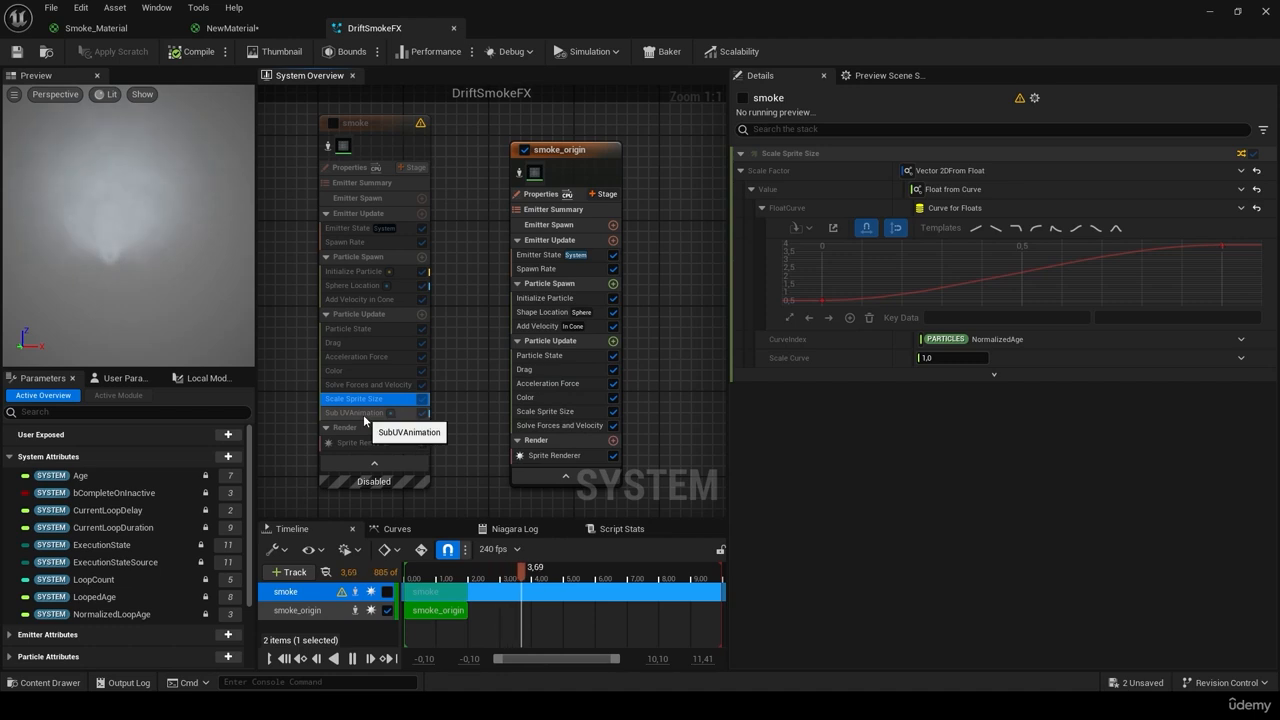
pyautogui.moveTo(573, 408); pyautogui.dragTo(572, 430)
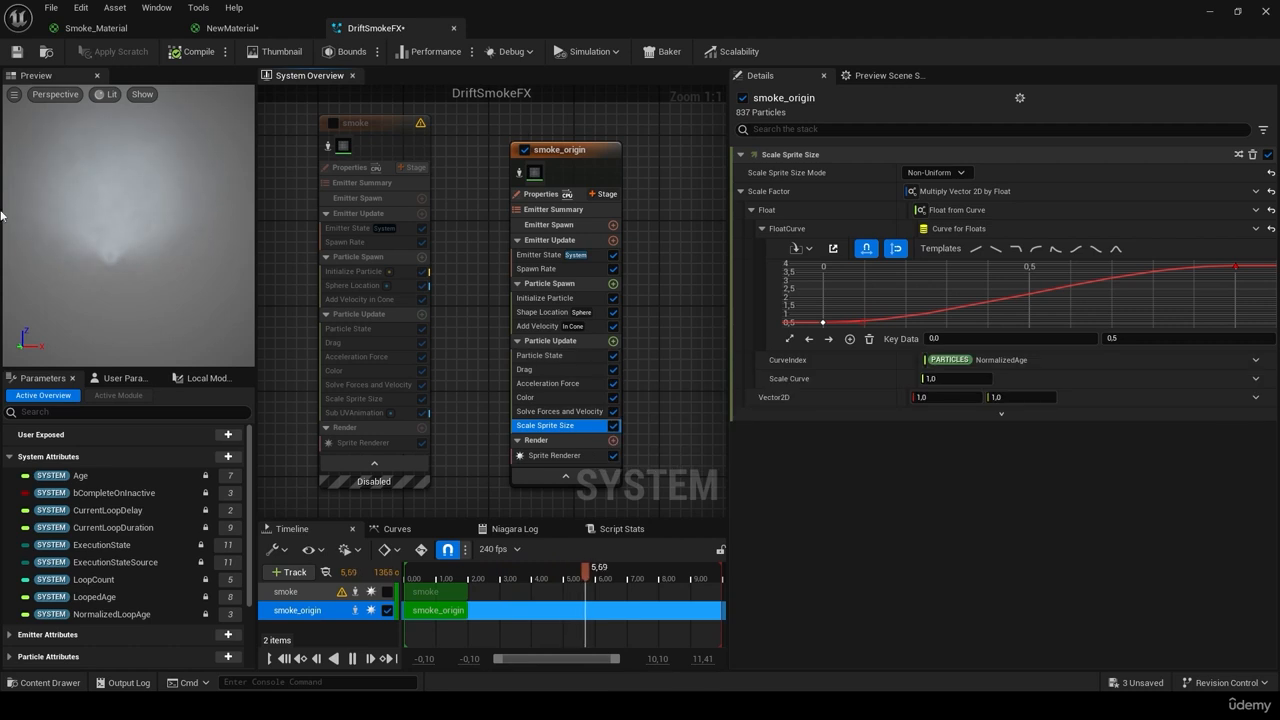
# Step: Add a Sub UVAnimation module to smoke_origin and place it below Scale Sprite Size
pyautogui.click(613, 342)
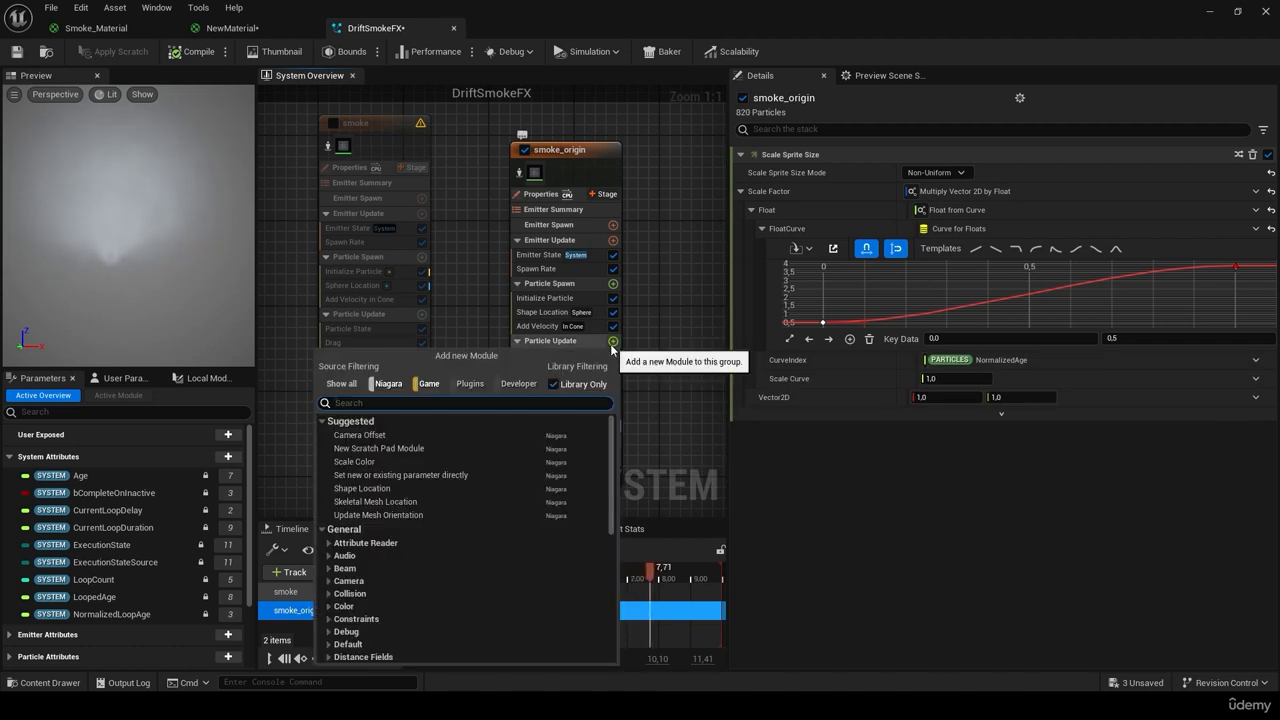
pyautogui.write('scale sprite')
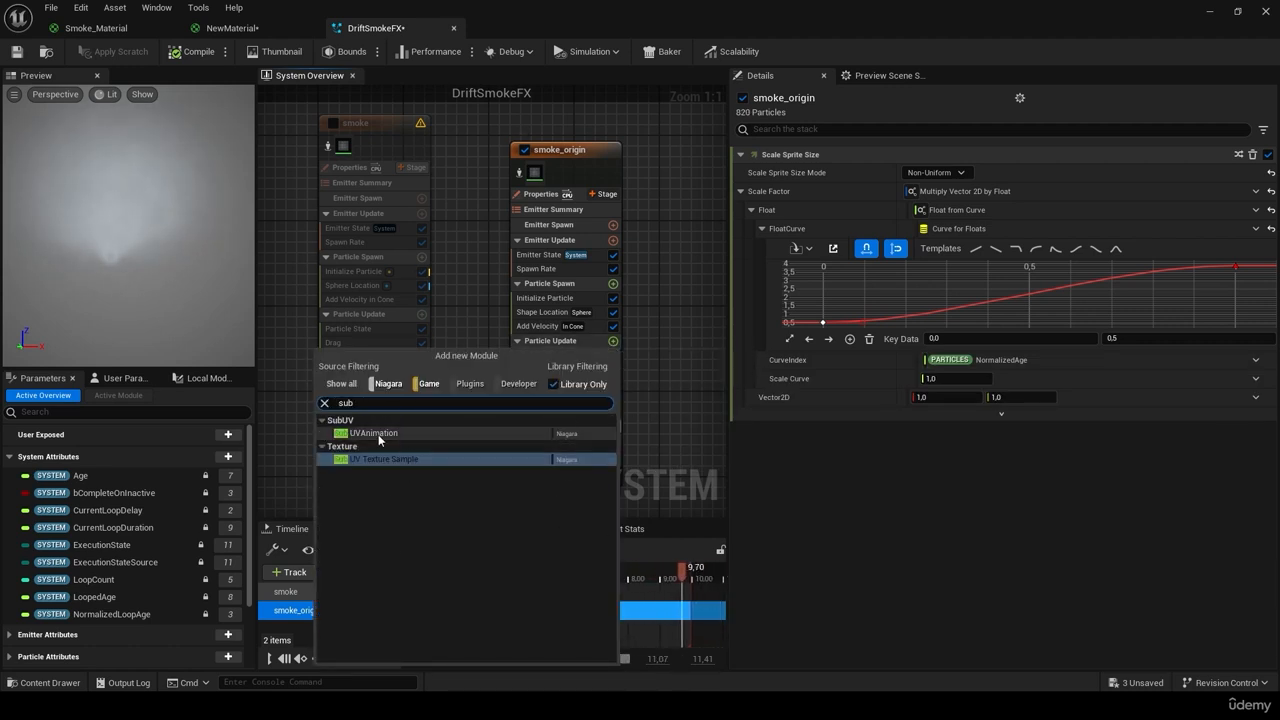
pyautogui.click(380, 440)
pyautogui.moveTo(380, 440); pyautogui.dragTo(565, 436)
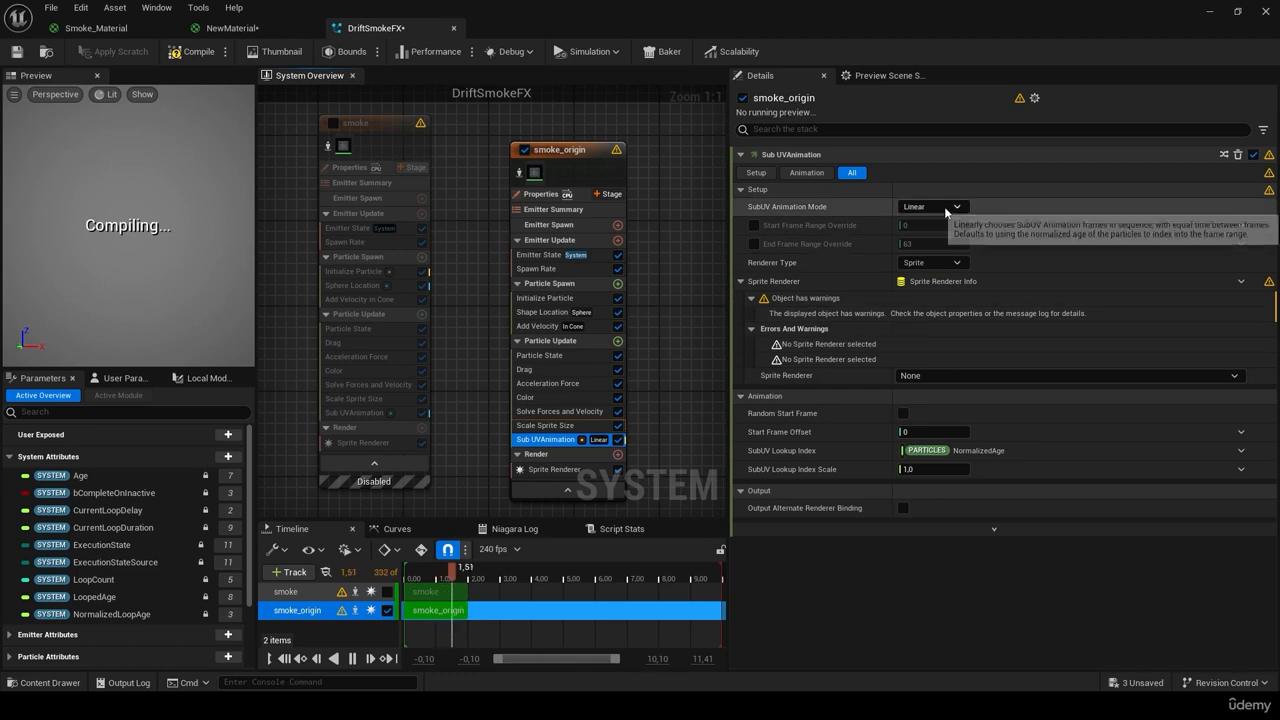
pyautogui.click(345, 412)
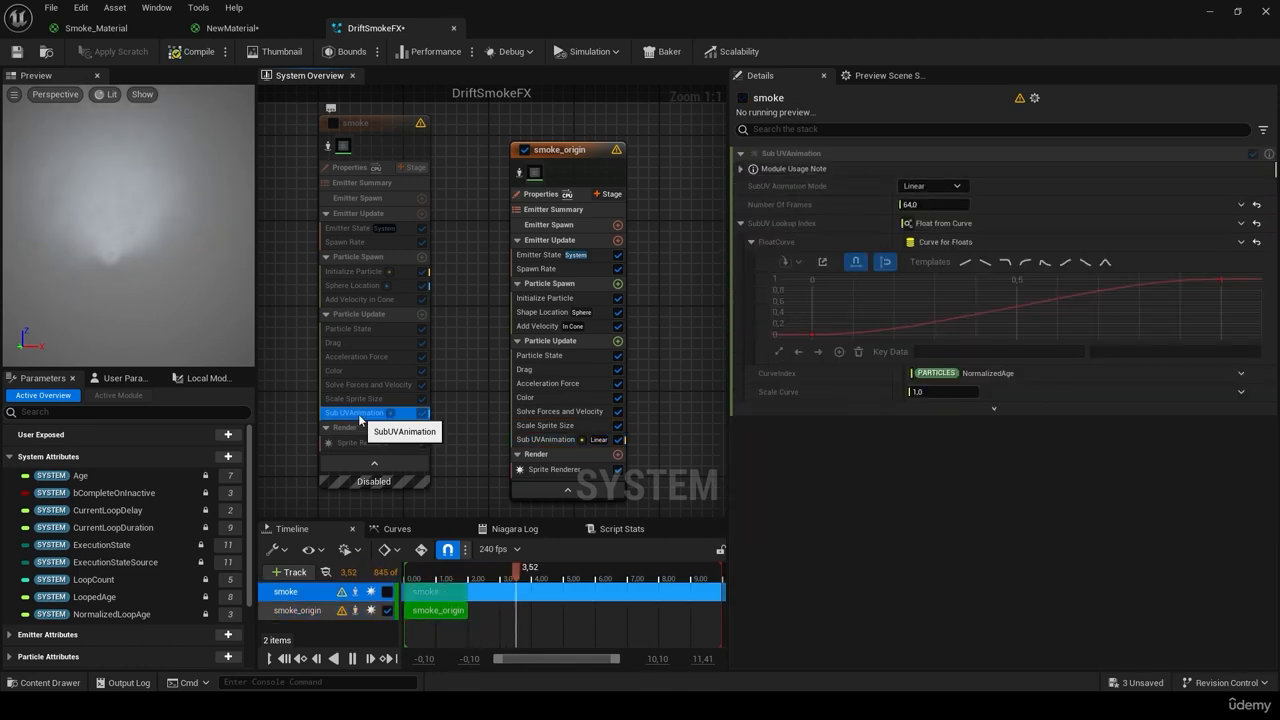
# Step: Enable the frame-range overrides with End frame 64, keep Sprite type, and link the Sprite Renderer
pyautogui.click(549, 440)
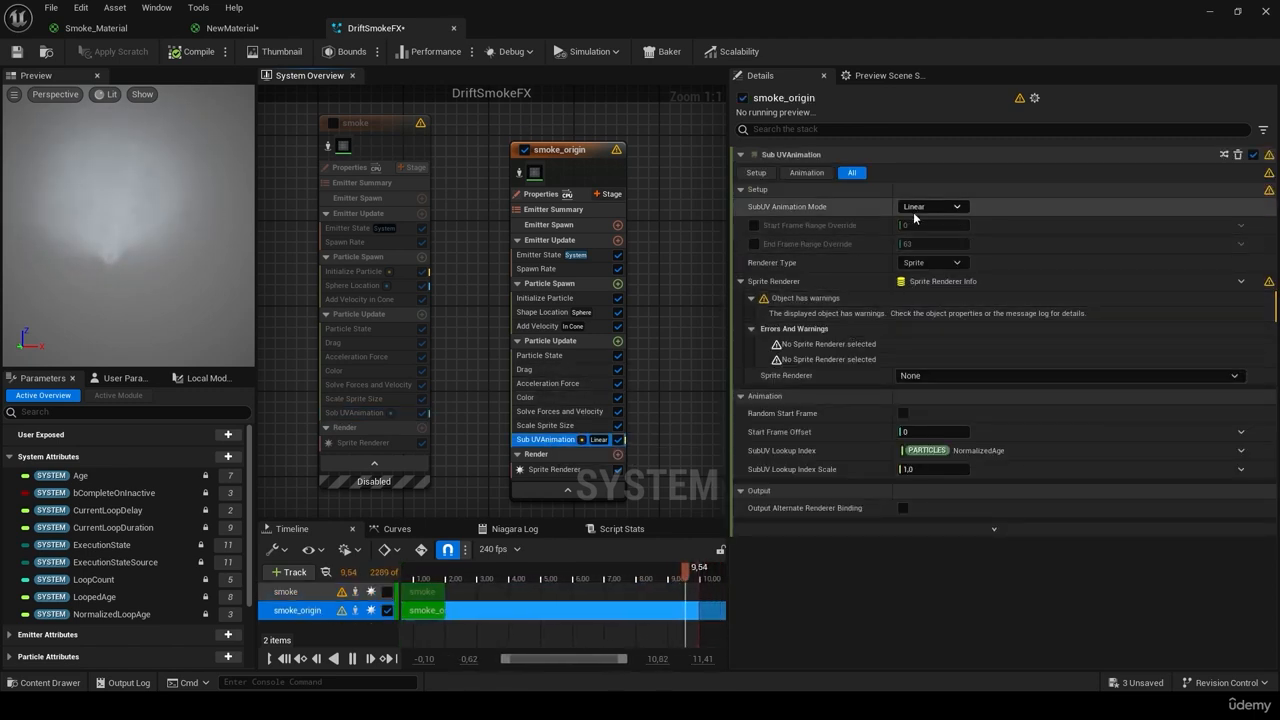
pyautogui.click(930, 244)
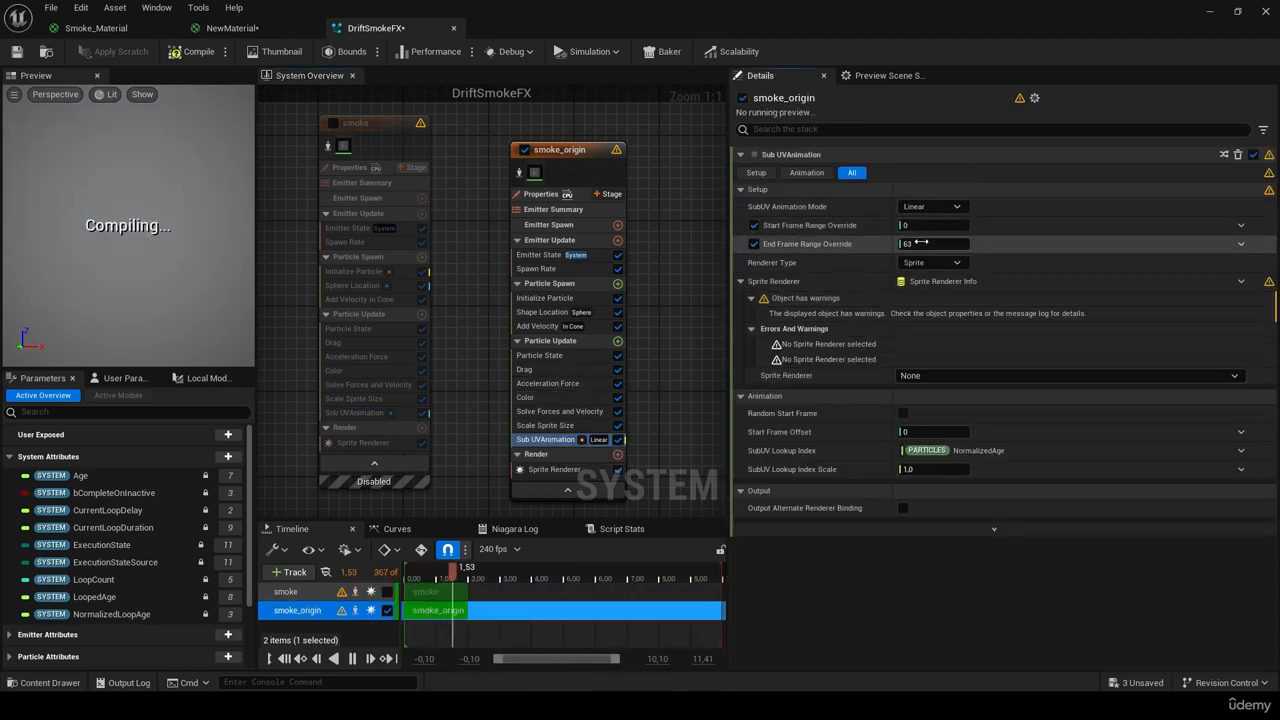
pyautogui.write('64')
pyautogui.press('Return')
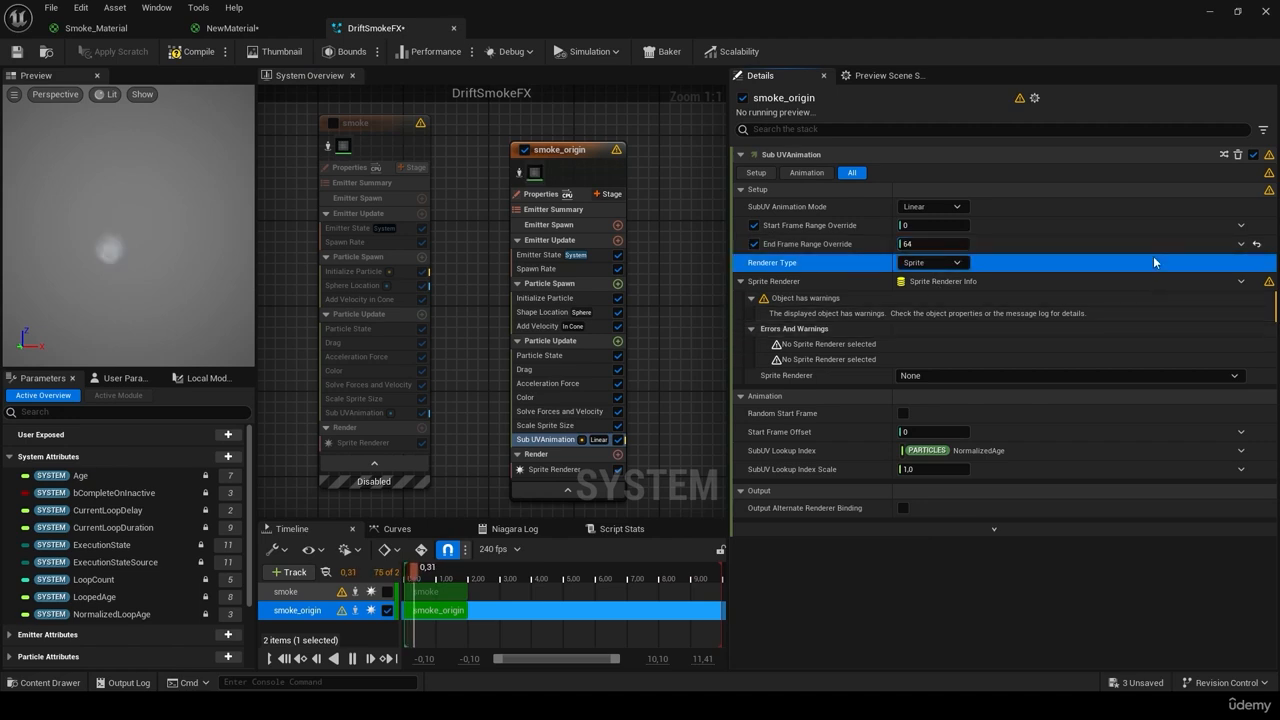
pyautogui.click(930, 262)
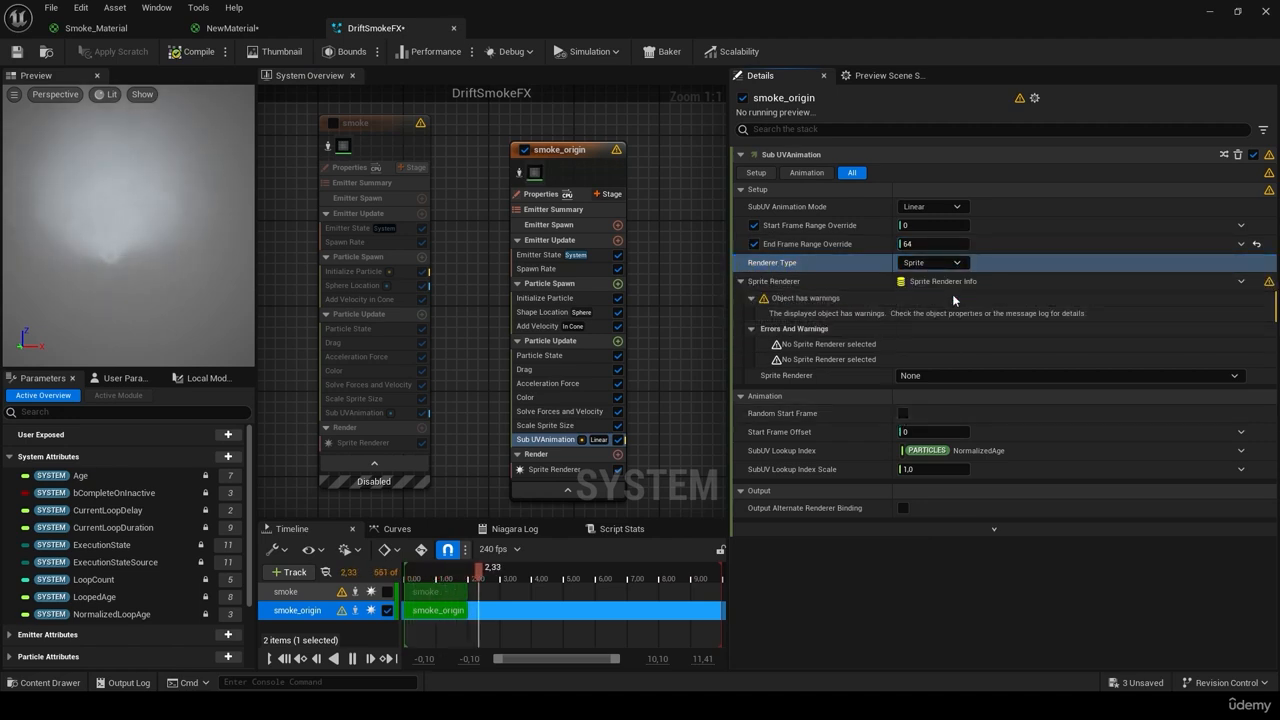
pyautogui.click(955, 264)
pyautogui.click(948, 285)
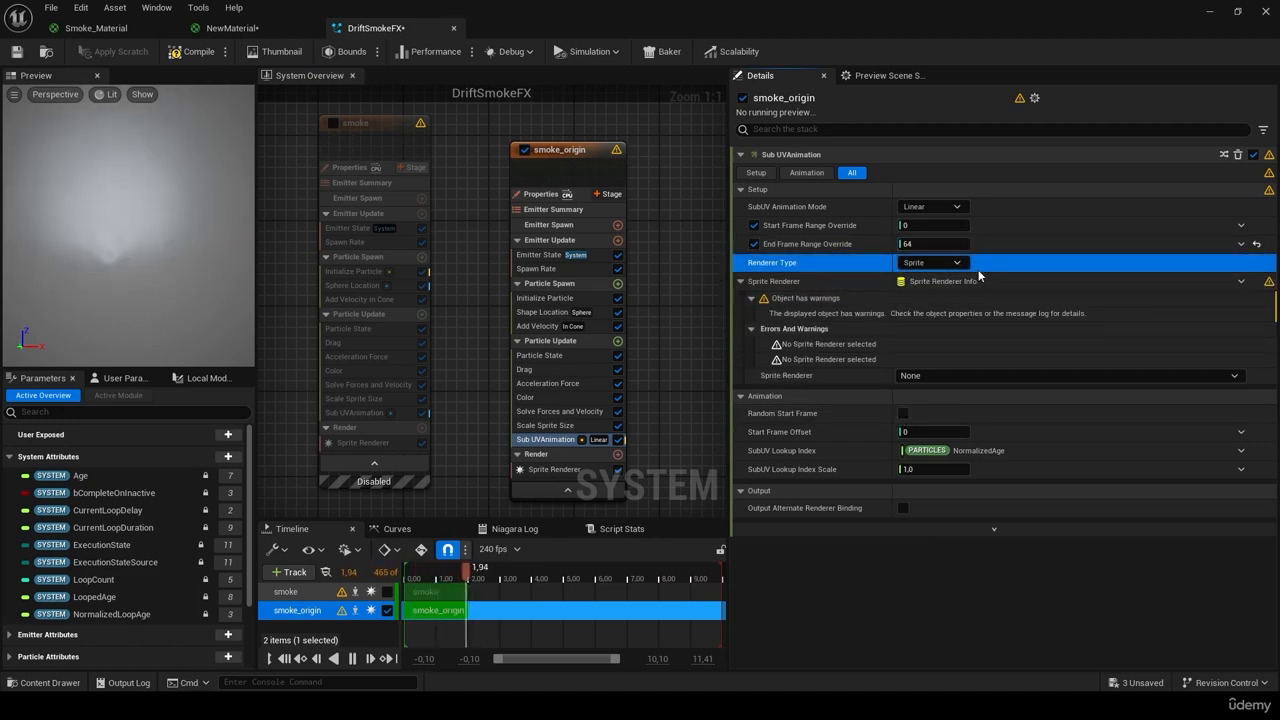
pyautogui.click(966, 375)
pyautogui.click(972, 391)
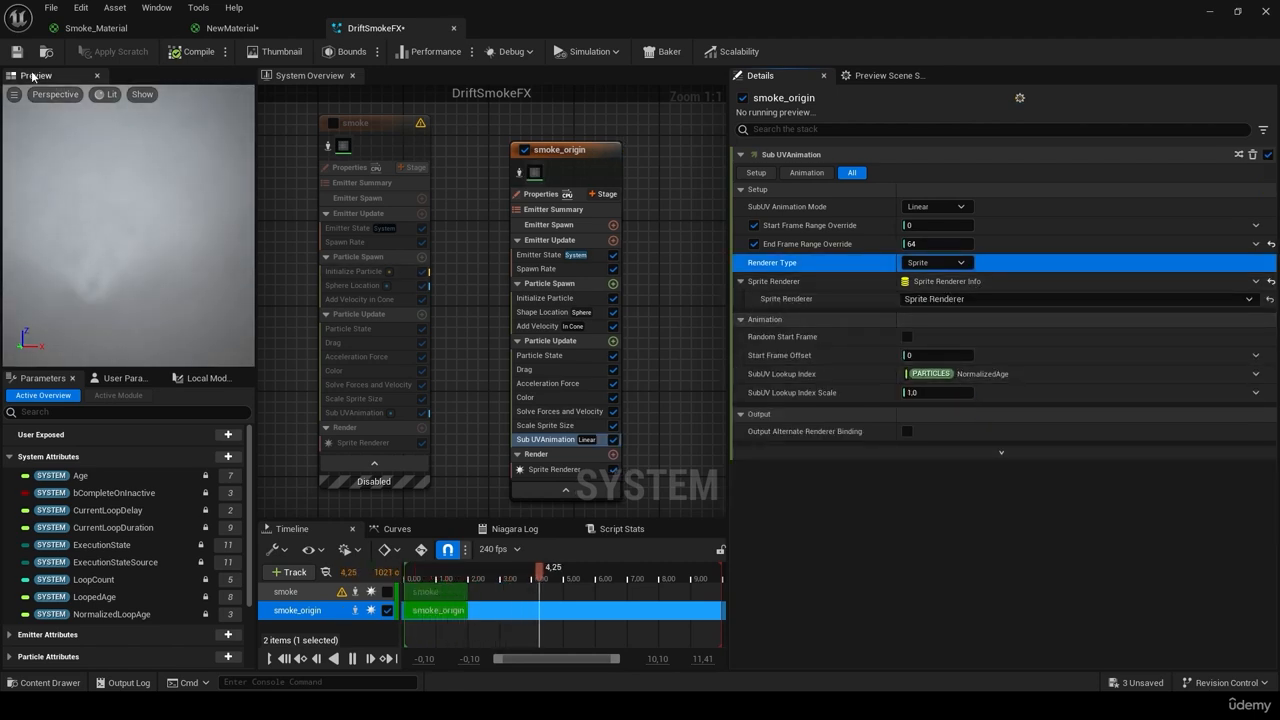
# Step: Save DriftSmokeFX, toggle Sub UVAnimation off and back on to compare, then save again
pyautogui.hotkey('ctrl', 's')
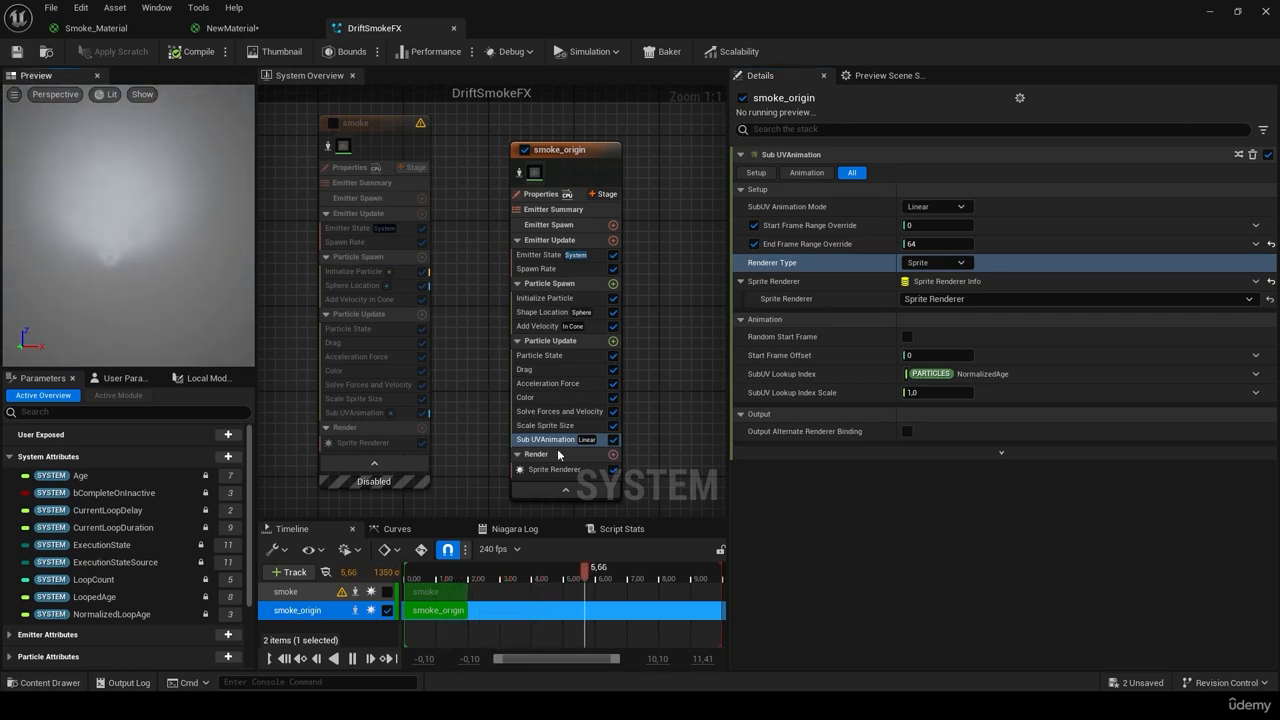
pyautogui.click(613, 441)
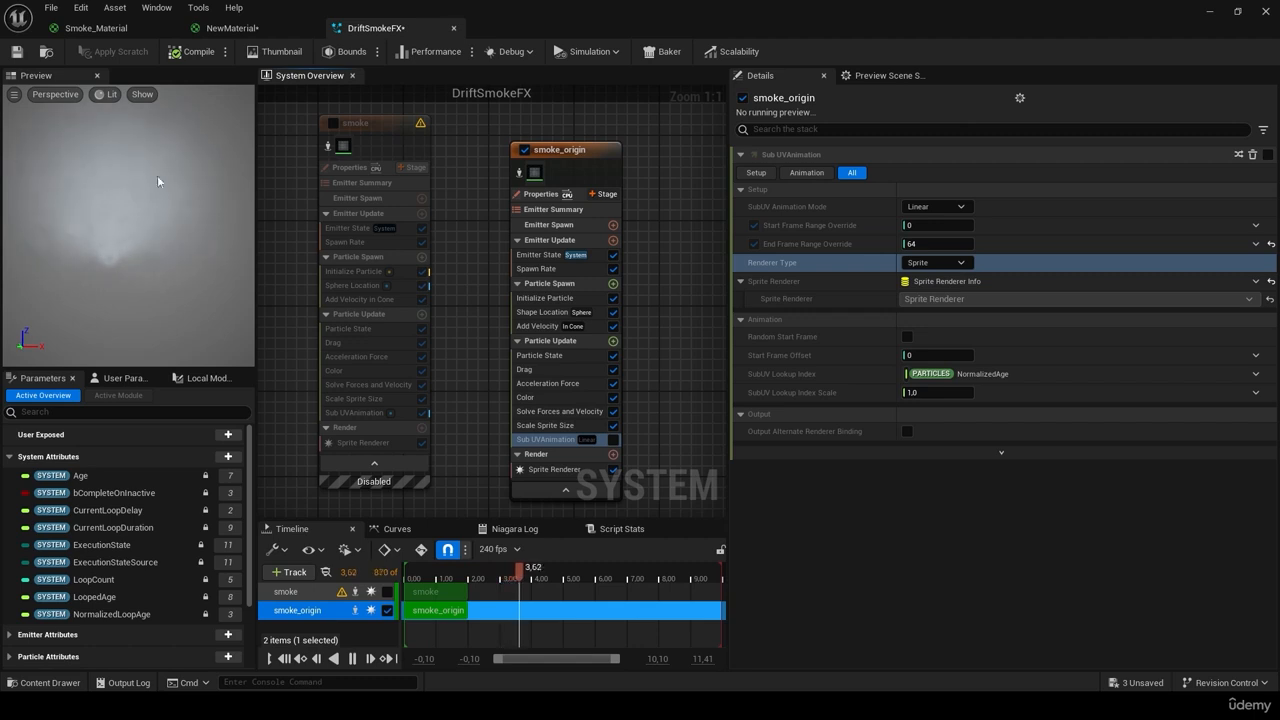
pyautogui.click(613, 440)
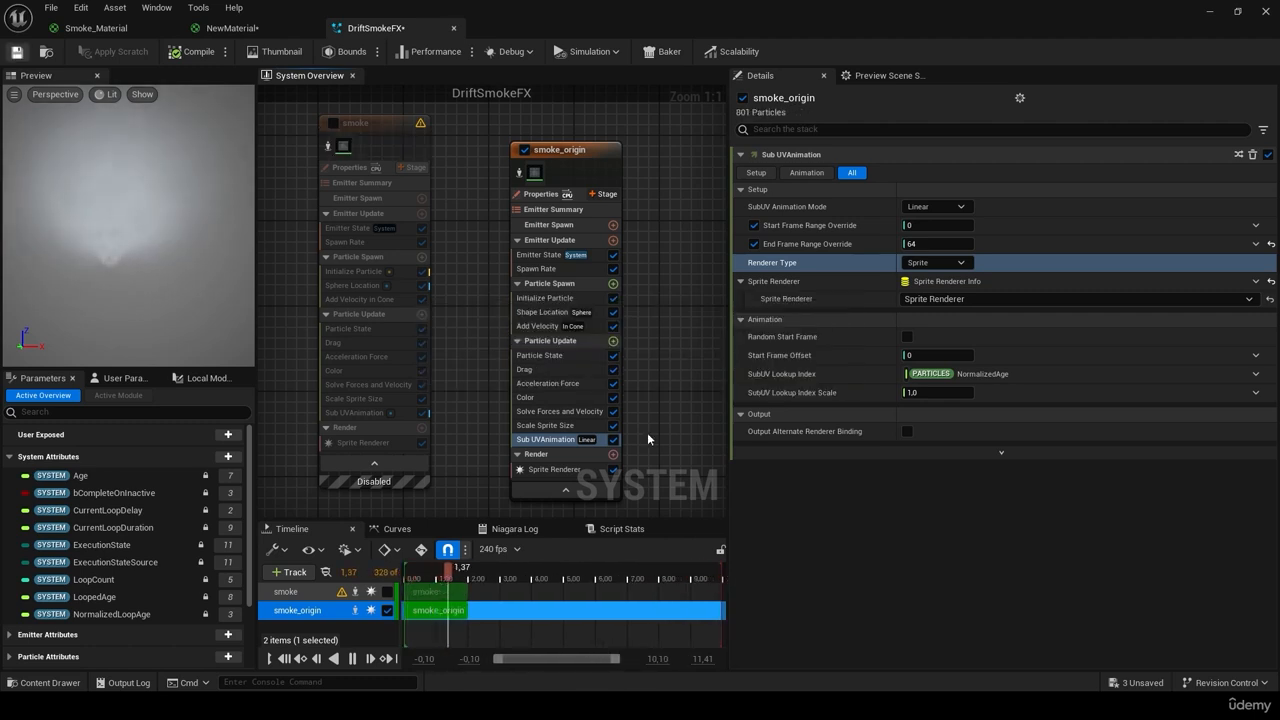
pyautogui.hotkey('ctrl', 's')
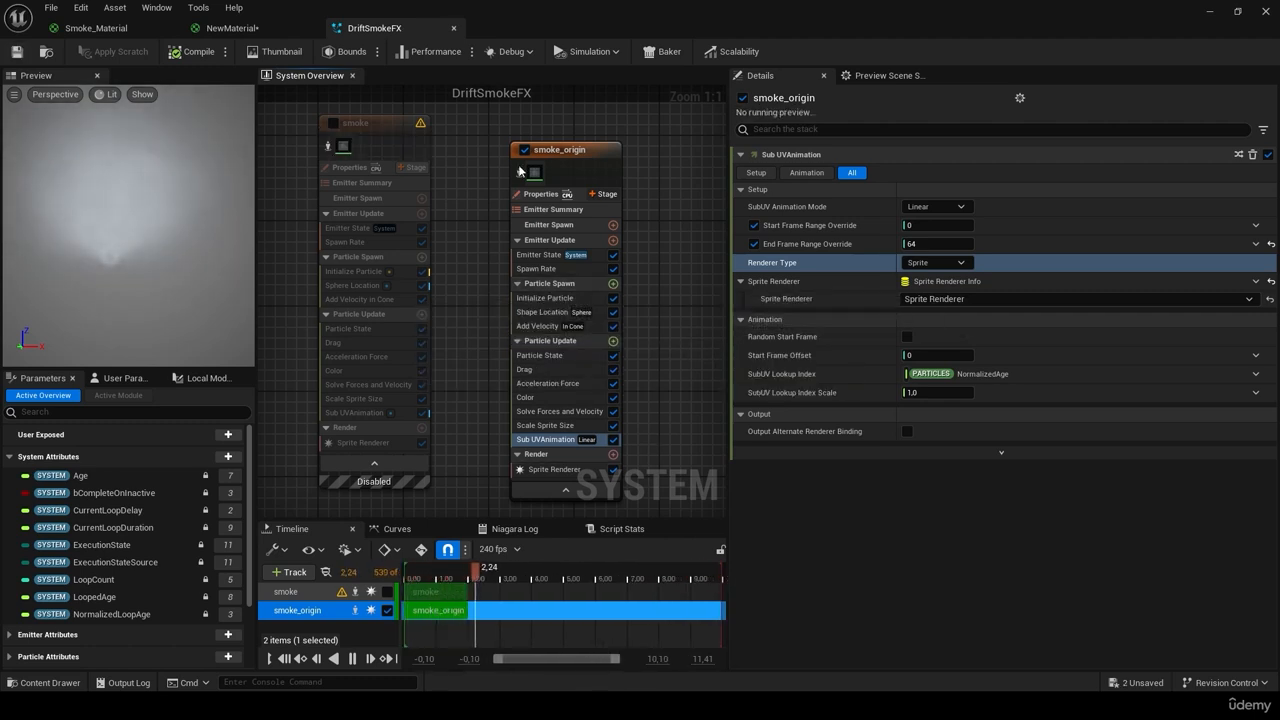
# Step: Compare the smoke and smoke_origin emitters, leaving only smoke_origin enabled, then view smoke's Sprite Renderer
pyautogui.click(524, 149)
pyautogui.click(334, 122)
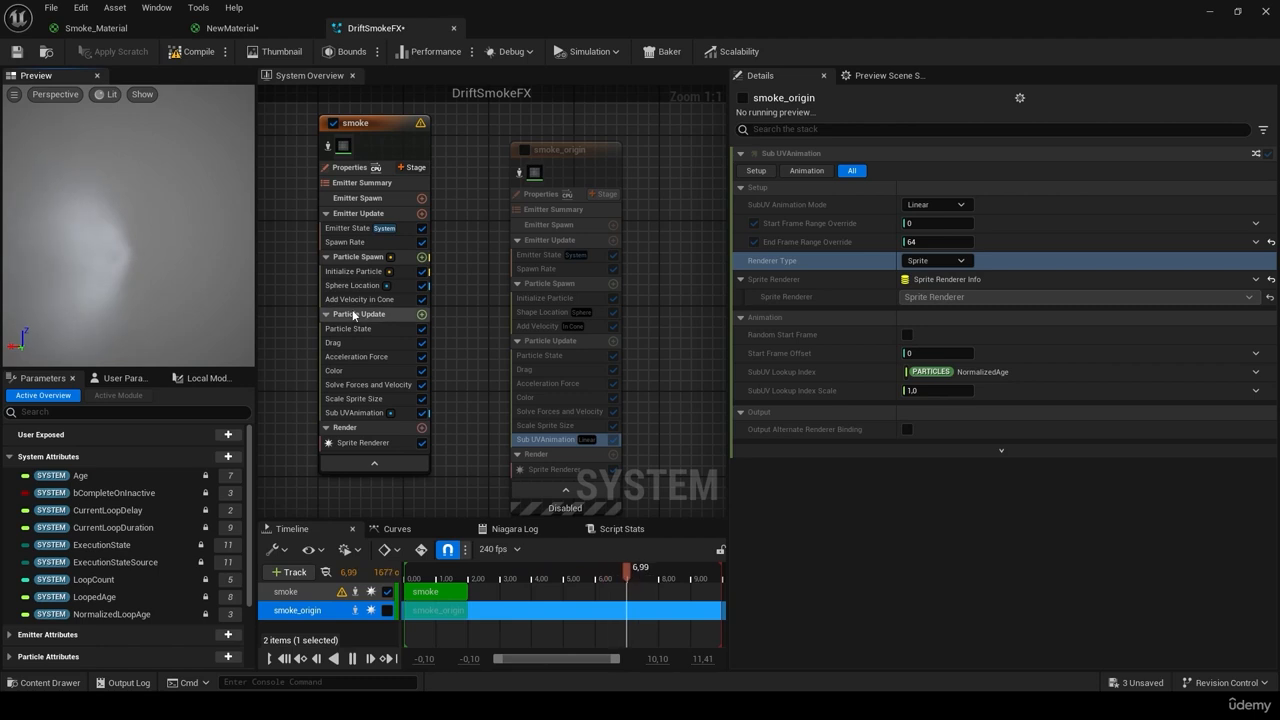
pyautogui.click(334, 123)
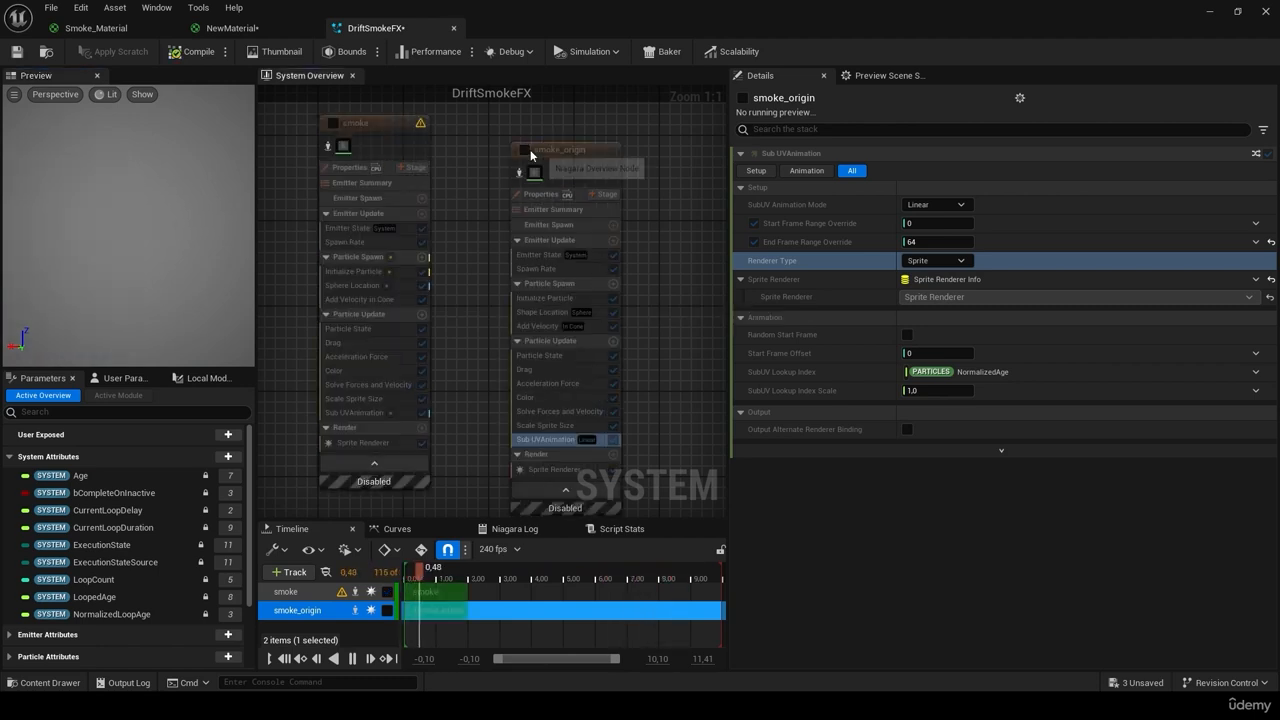
pyautogui.click(525, 149)
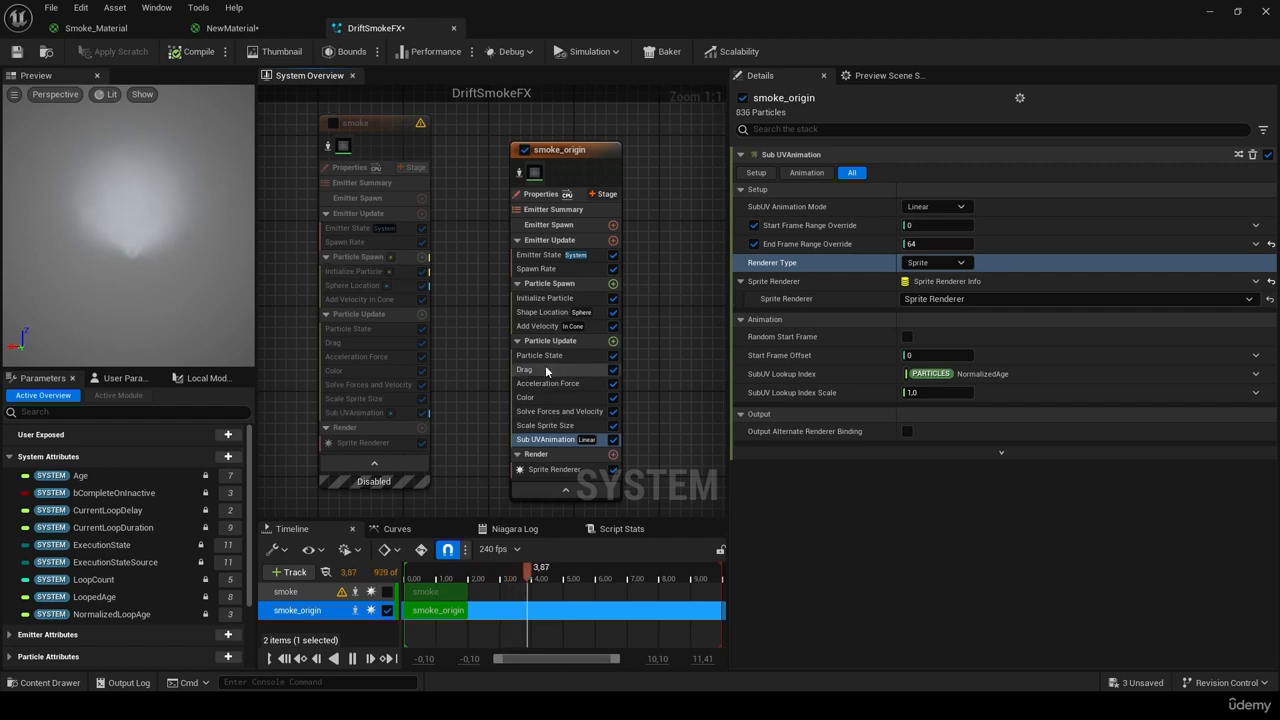
pyautogui.click(363, 442)
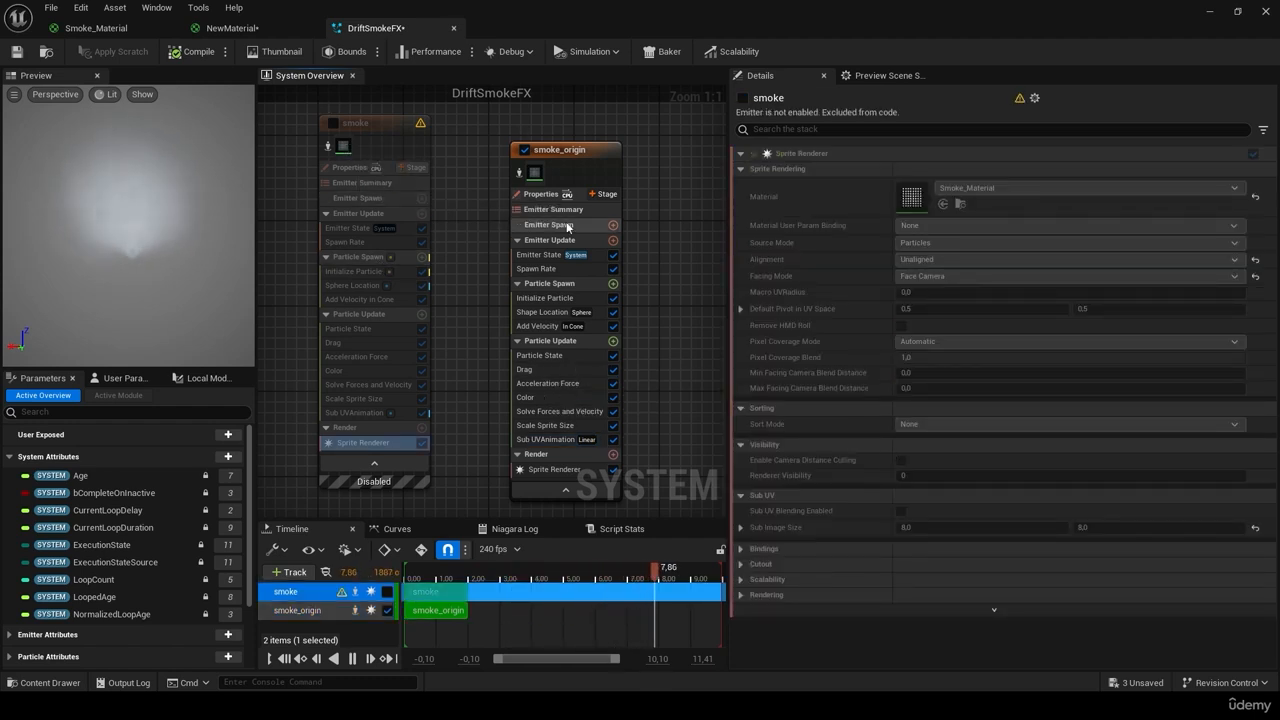
# Step: Set smoke_origin's Add Velocity cone axis Z to 0, turn off Distribution Along Cone Axis, and save
pyautogui.click(545, 326)
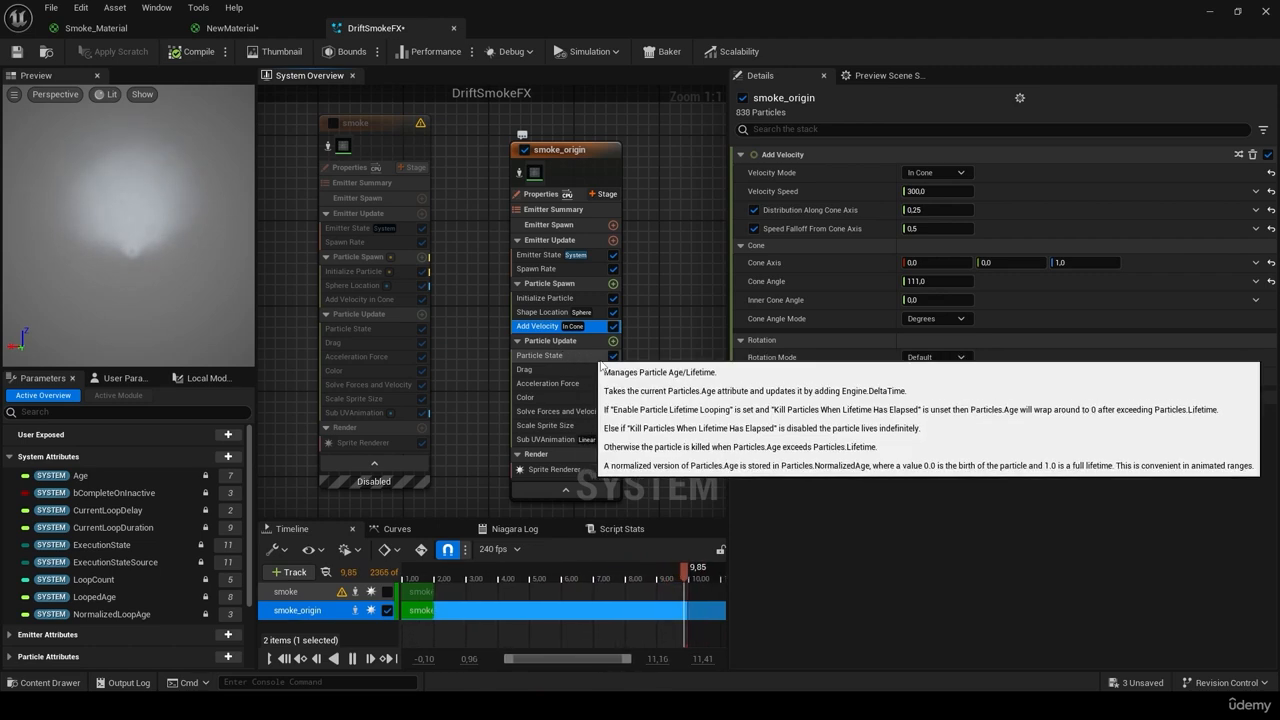
pyautogui.click(362, 300)
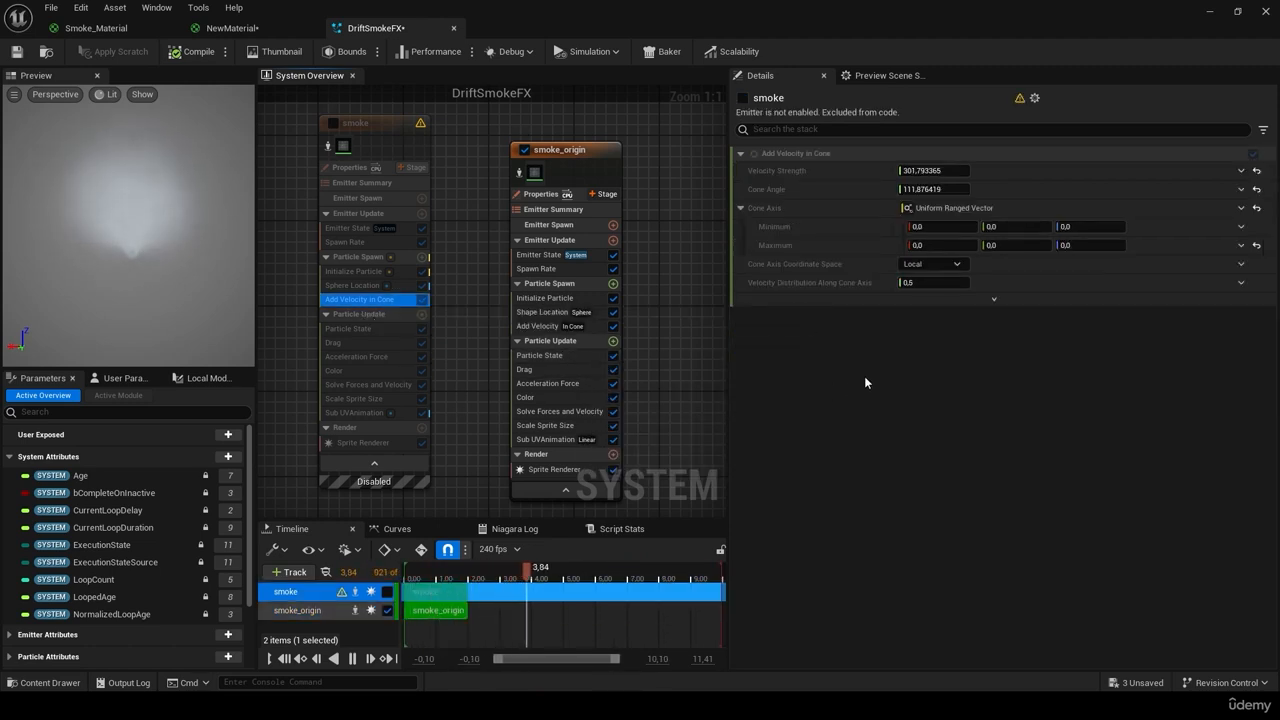
pyautogui.click(991, 300)
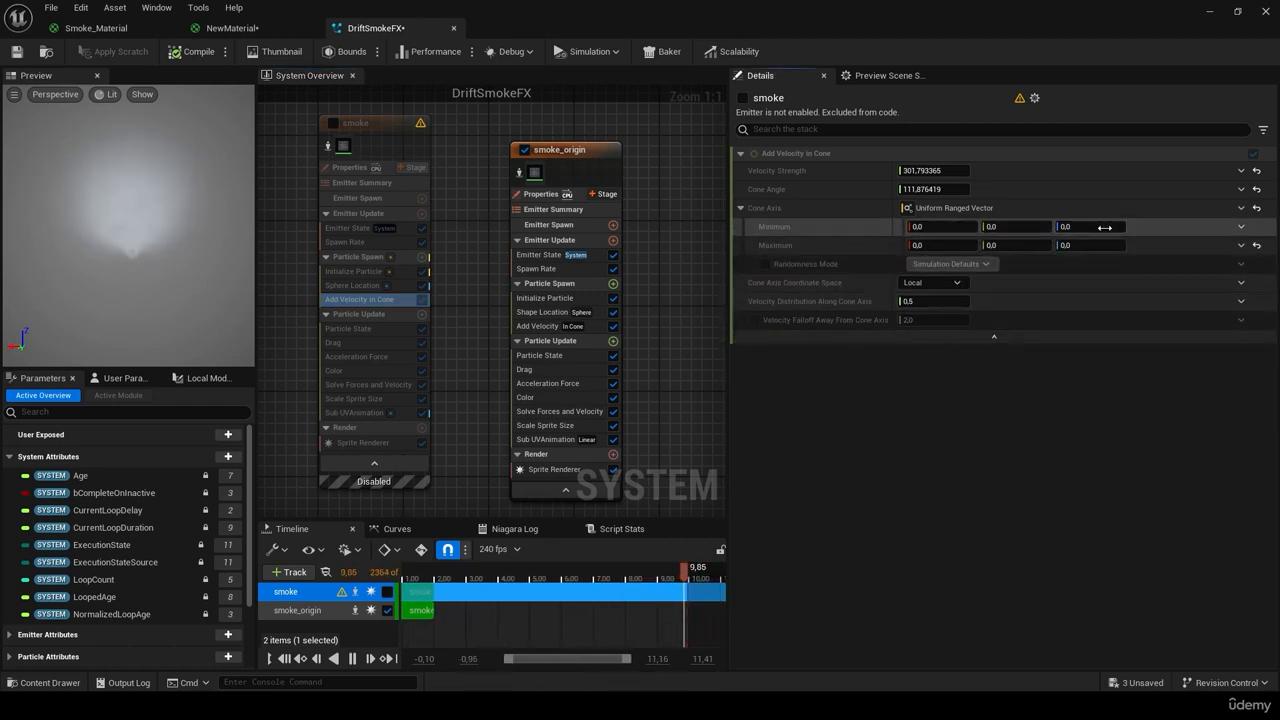
pyautogui.click(545, 327)
pyautogui.click(1072, 263)
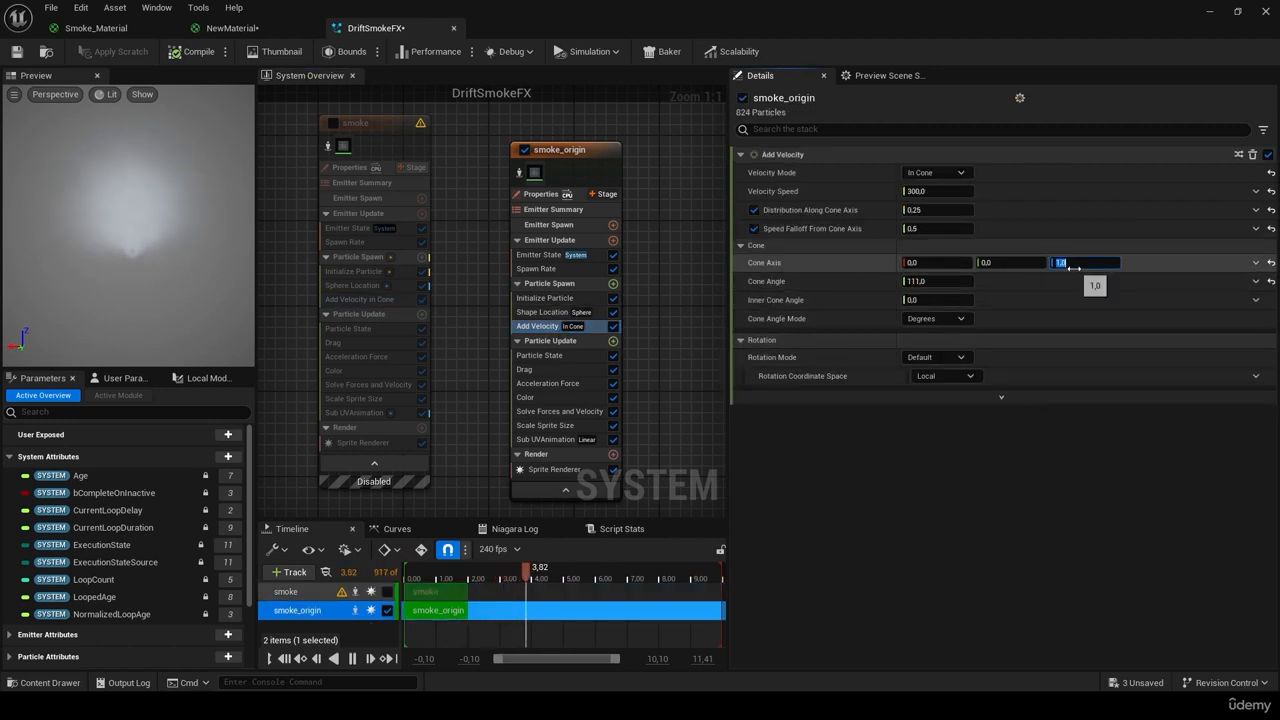
pyautogui.write('0')
pyautogui.press('Return')
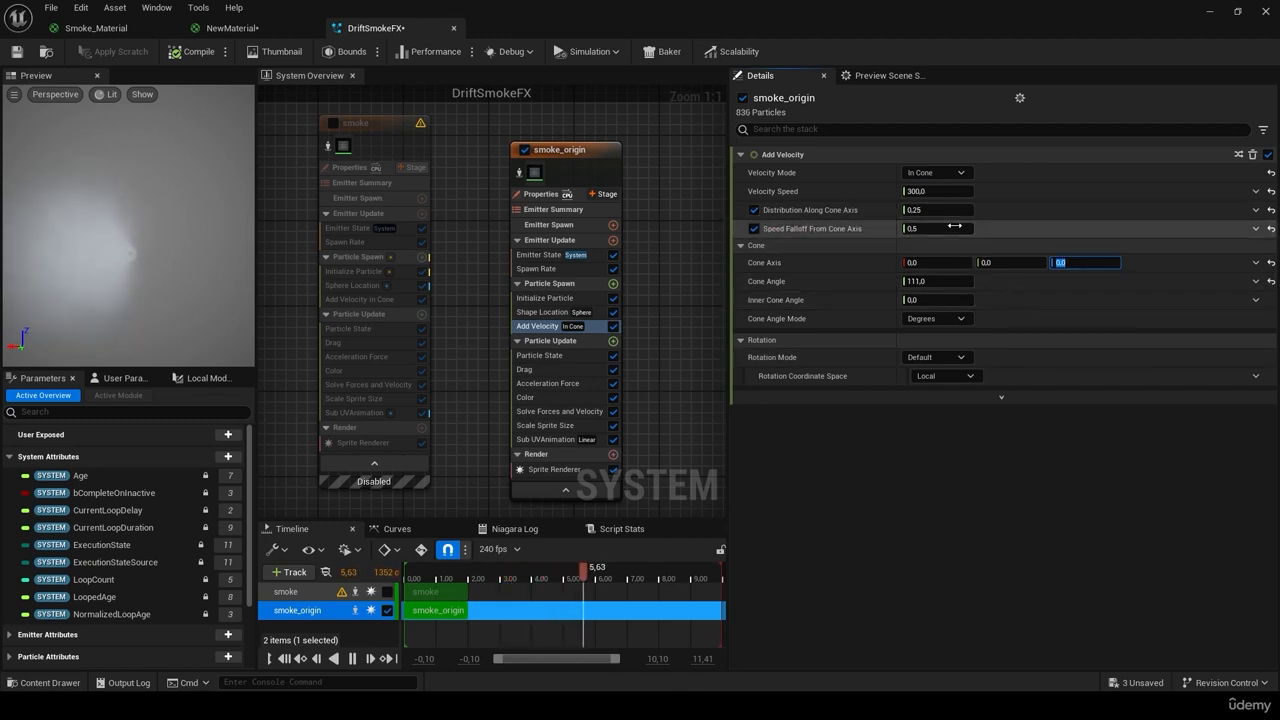
pyautogui.click(754, 210)
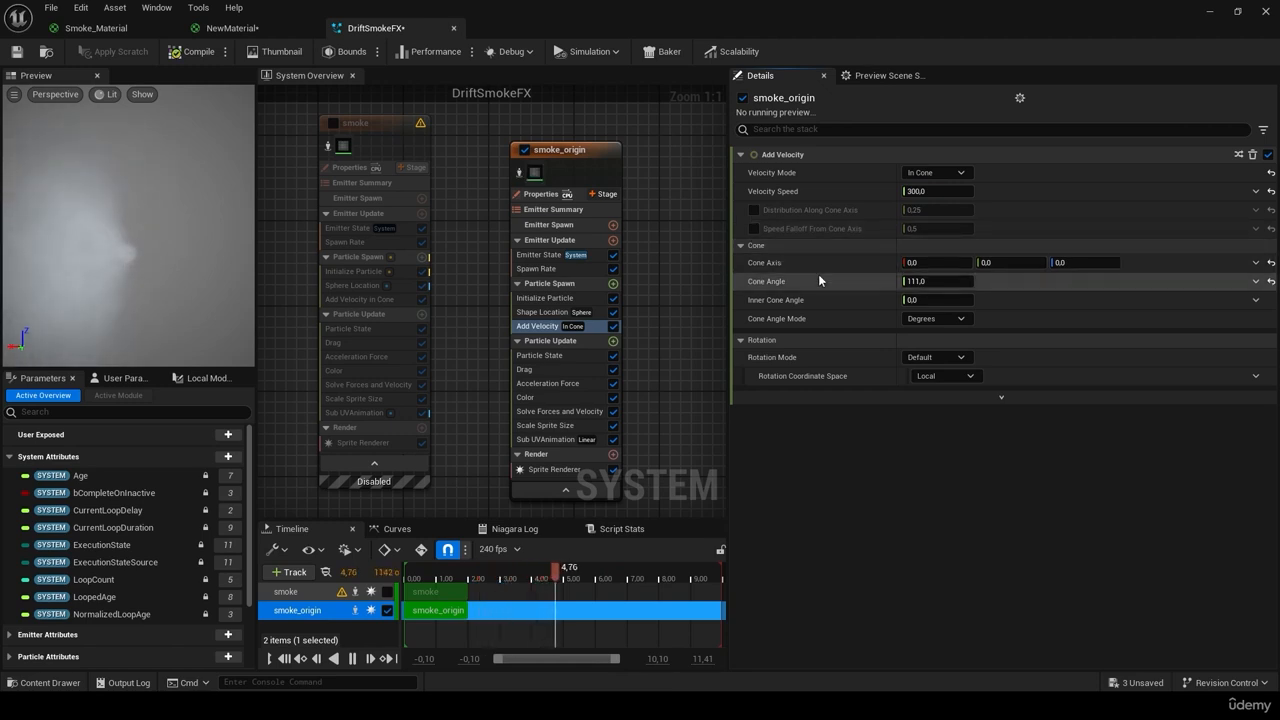
pyautogui.click(16, 51)
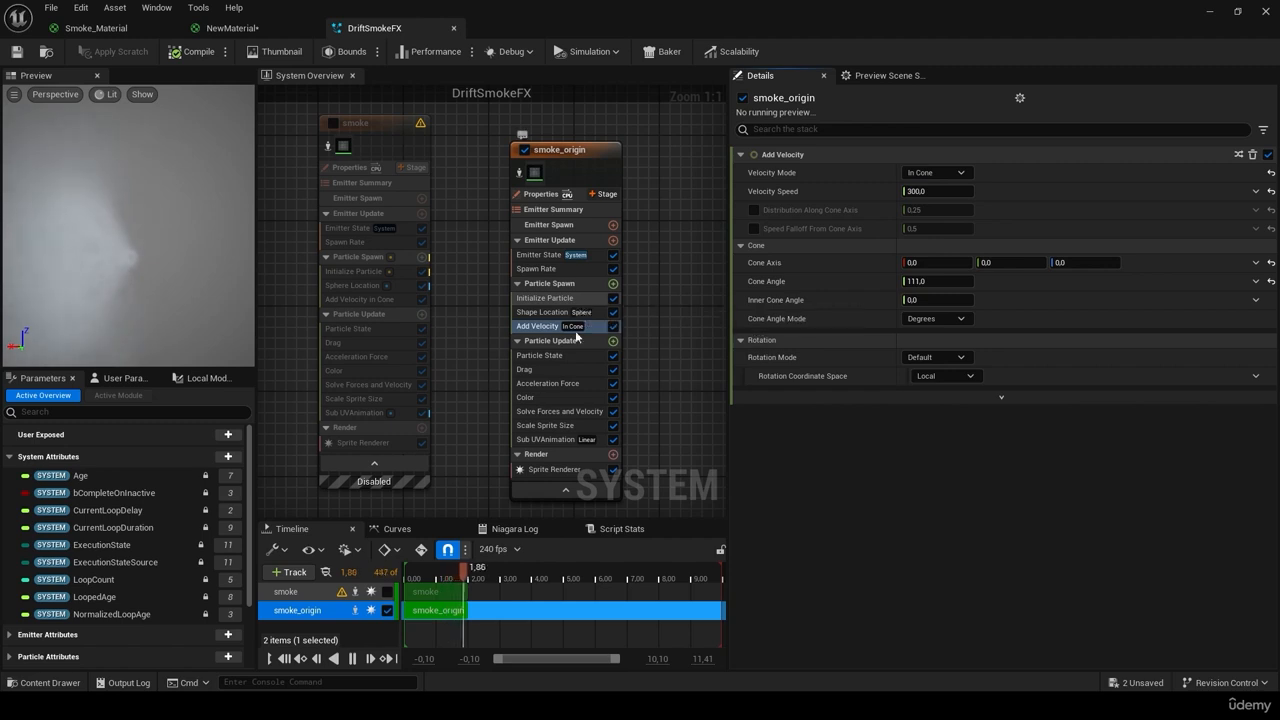
# Step: Roughly enlarge smoke_origin's spawn sphere radius, comparing against the smoke emitter's Sphere Location
pyautogui.moveTo(110, 232); pyautogui.dragTo(130, 270)
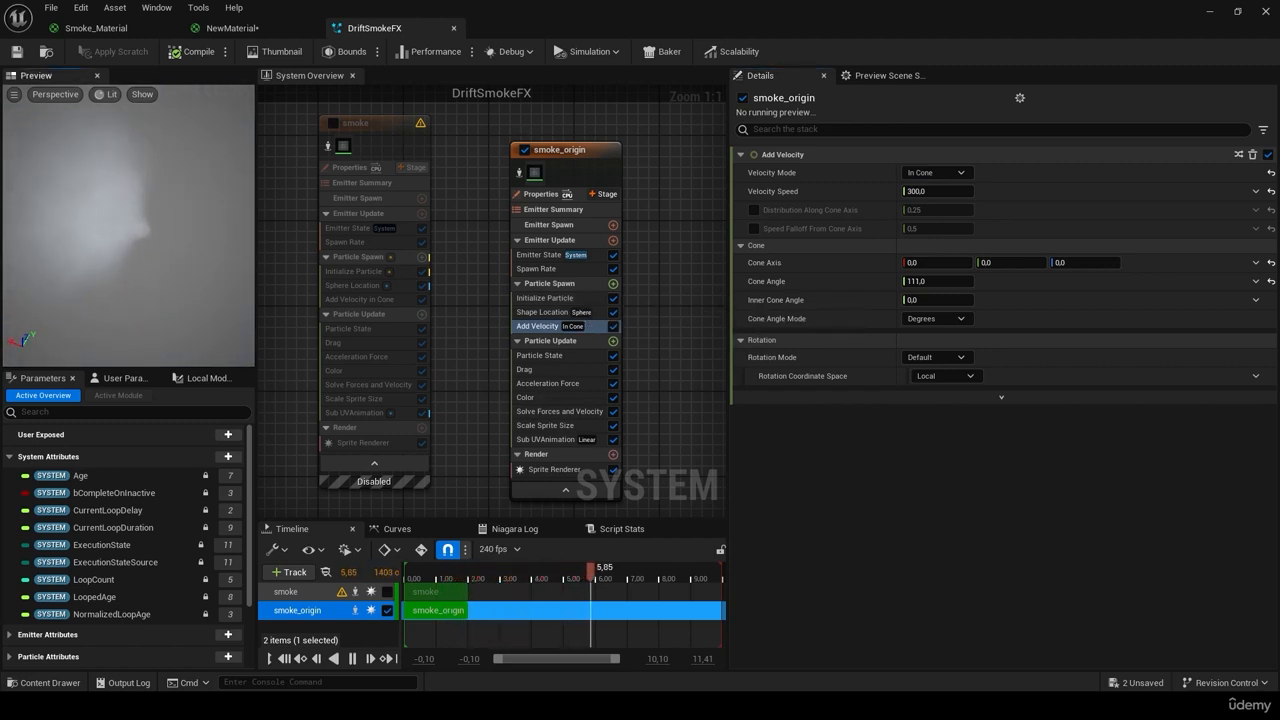
pyautogui.click(553, 313)
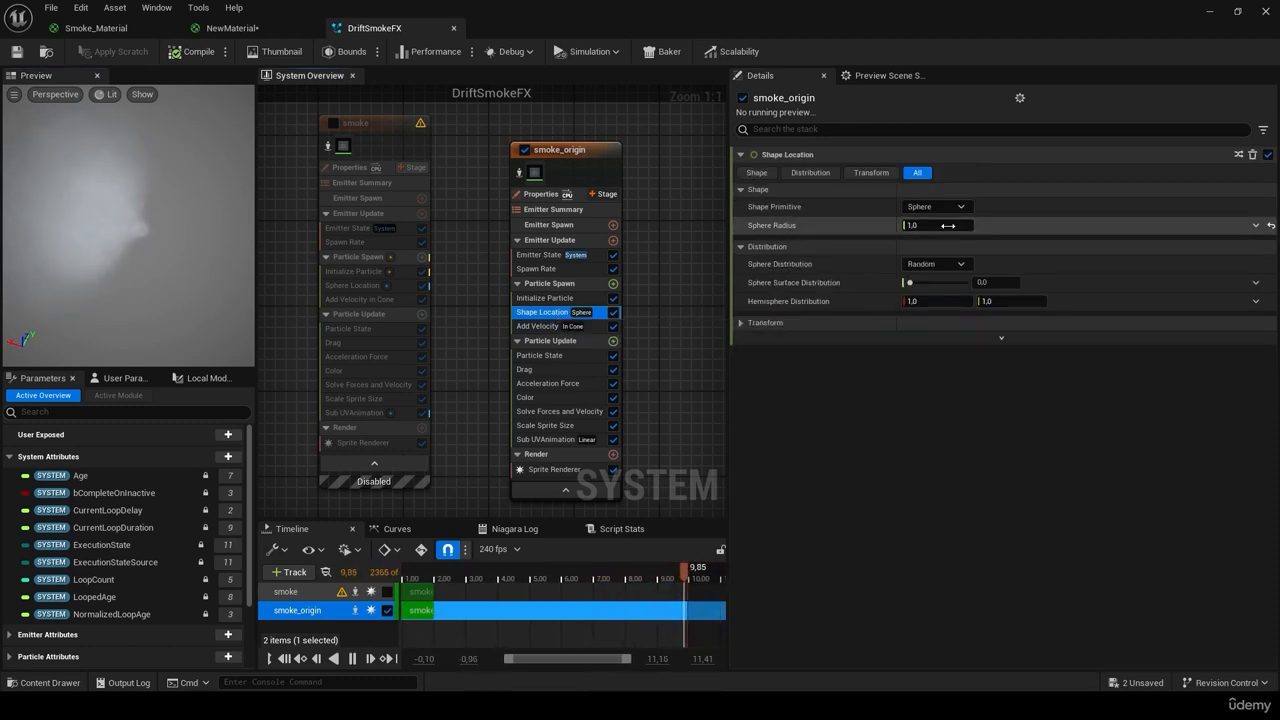
pyautogui.moveTo(935, 225); pyautogui.dragTo(985, 225)
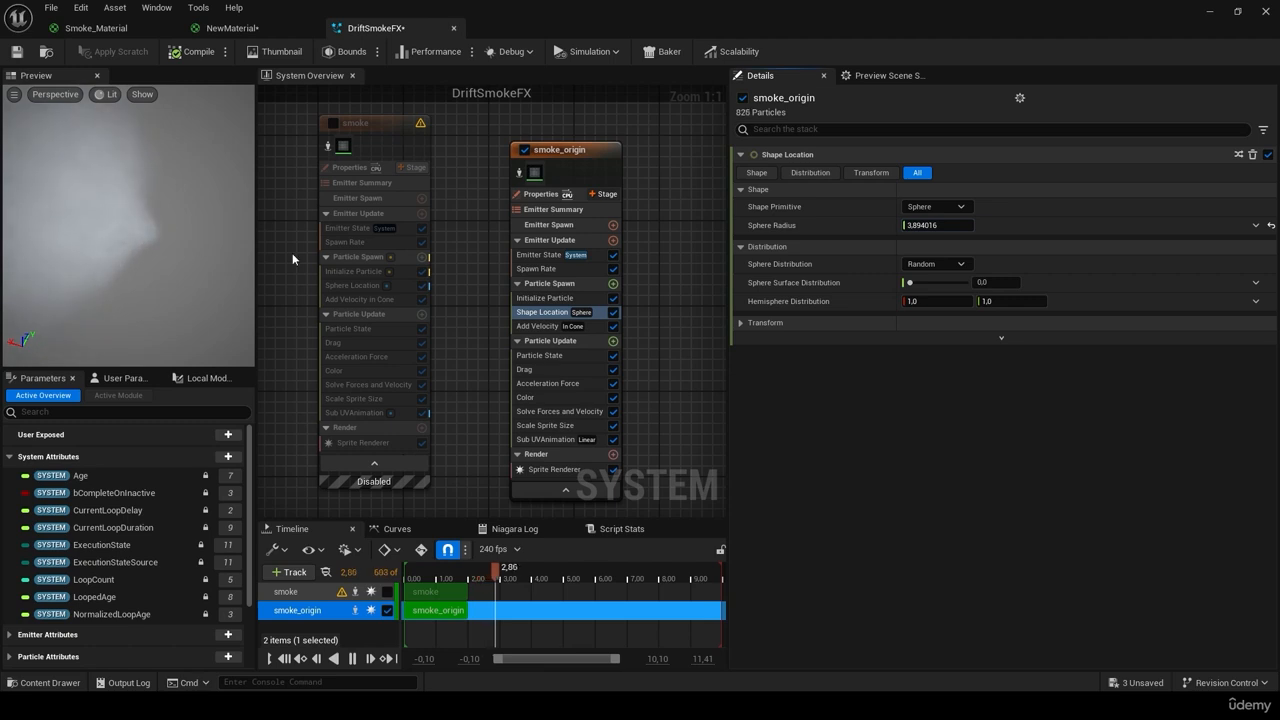
pyautogui.moveTo(927, 226); pyautogui.dragTo(975, 226)
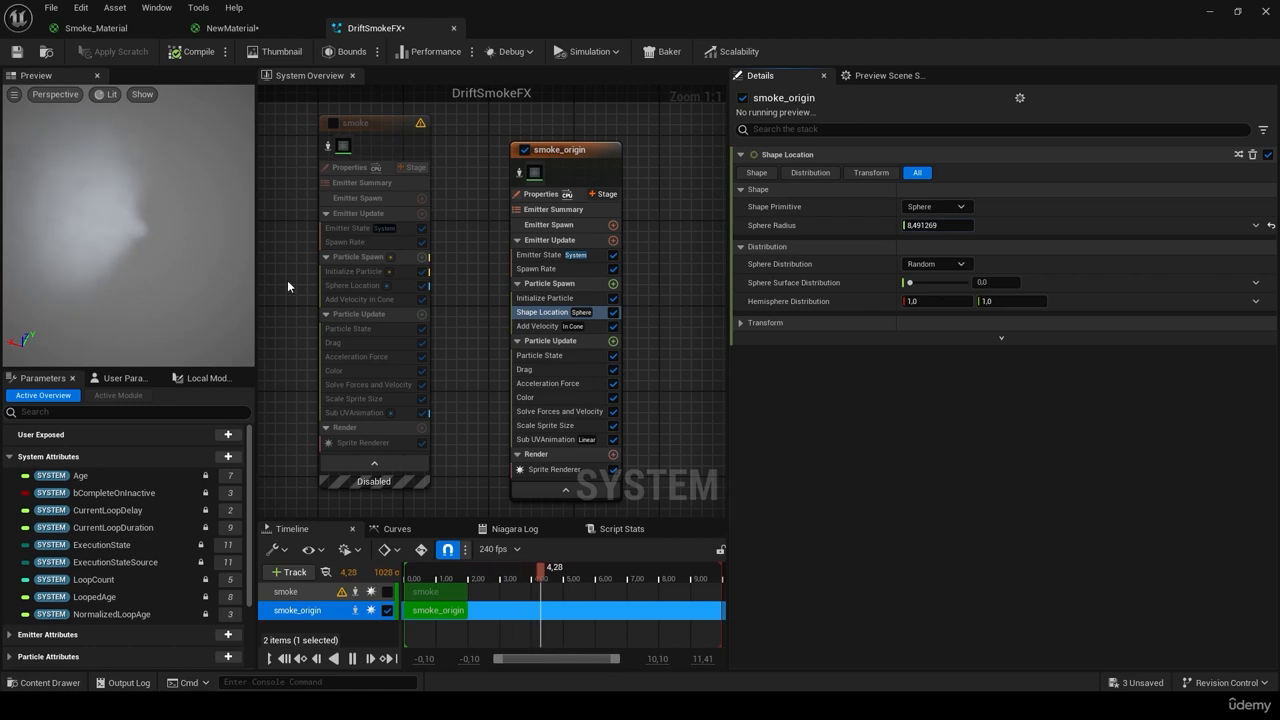
pyautogui.click(352, 285)
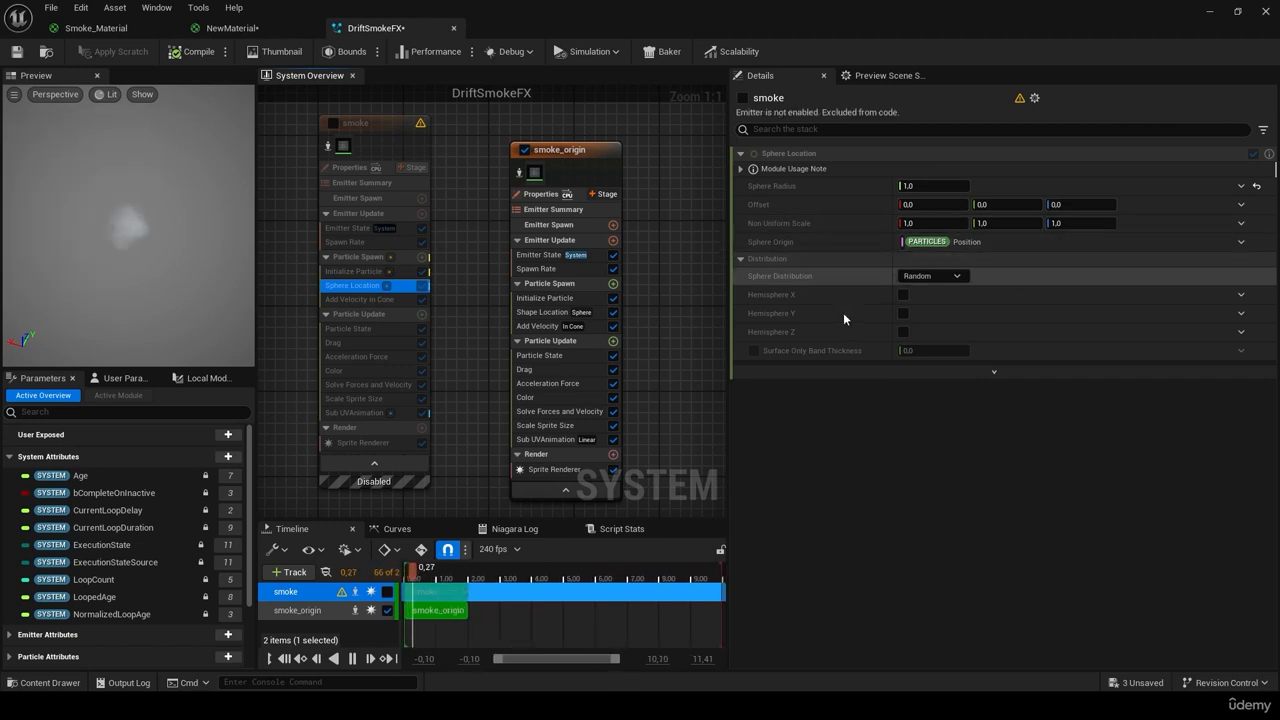
pyautogui.click(545, 312)
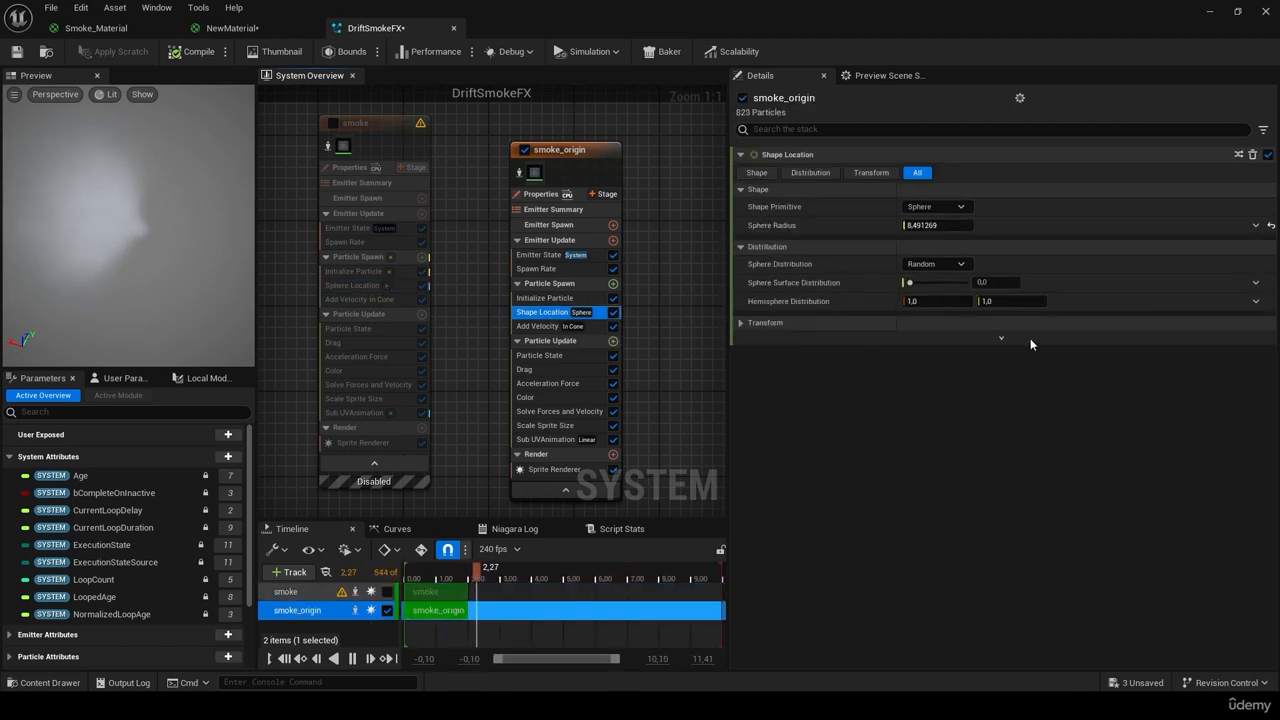
# Step: Set the Shape Location sphere radius to exactly 8, keep the Sphere primitive, and save DriftSmokeFX
pyautogui.click(1002, 338)
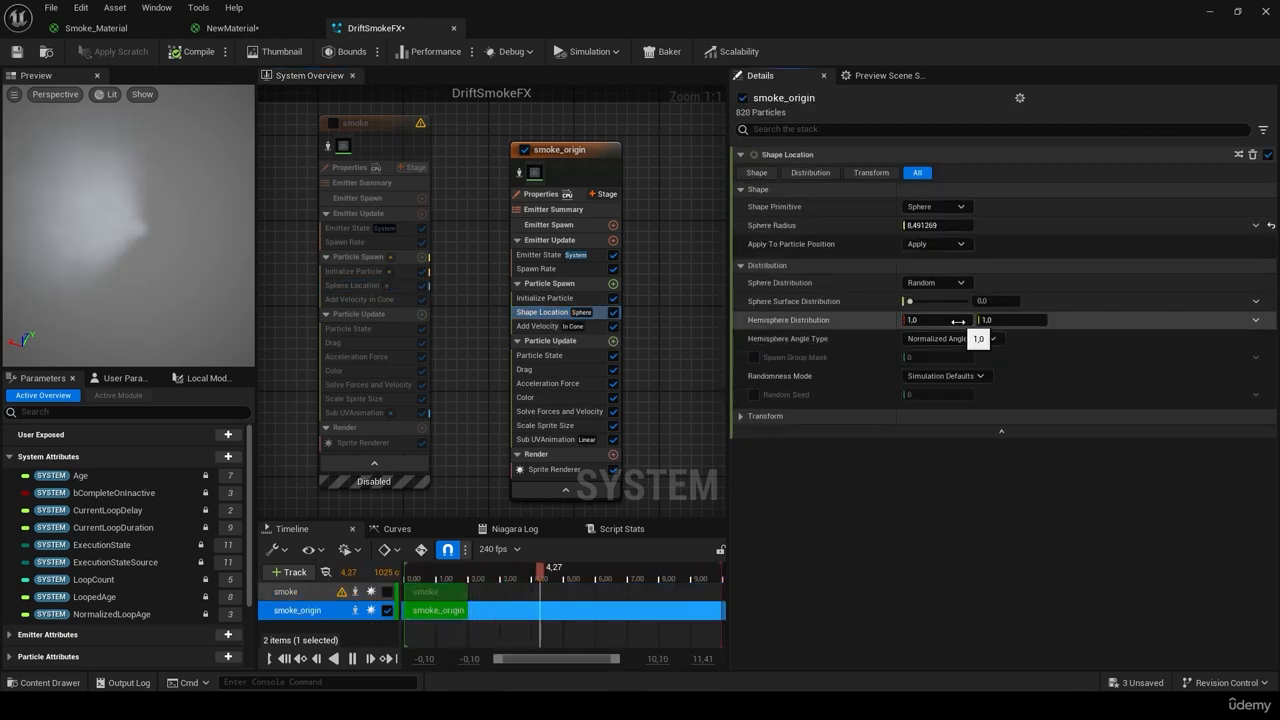
pyautogui.click(742, 416)
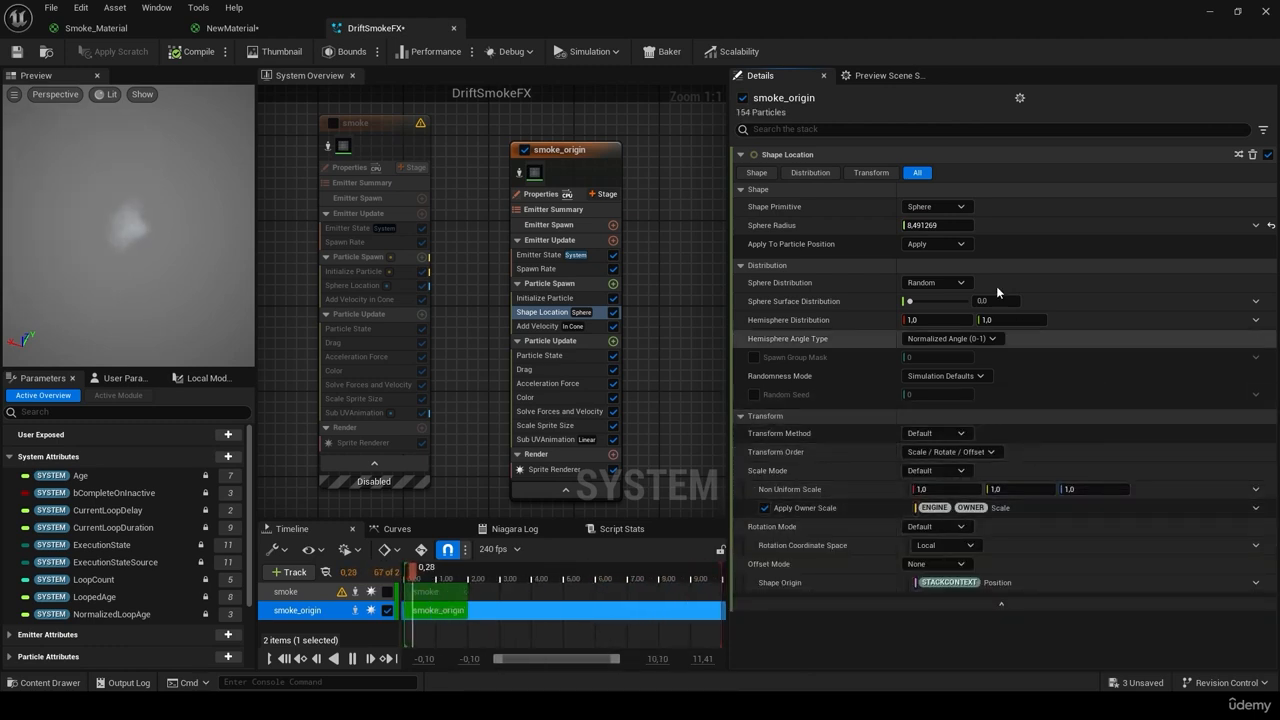
pyautogui.click(956, 228)
pyautogui.write('8')
pyautogui.press('Return')
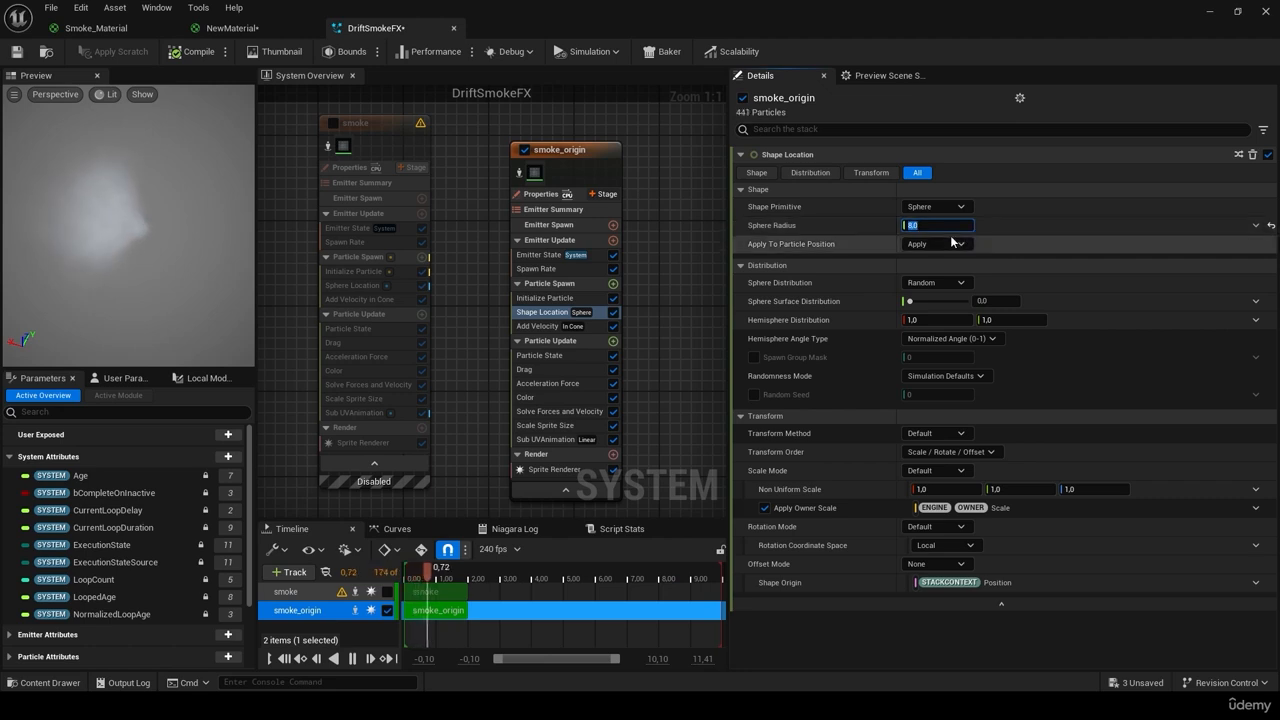
pyautogui.click(938, 207)
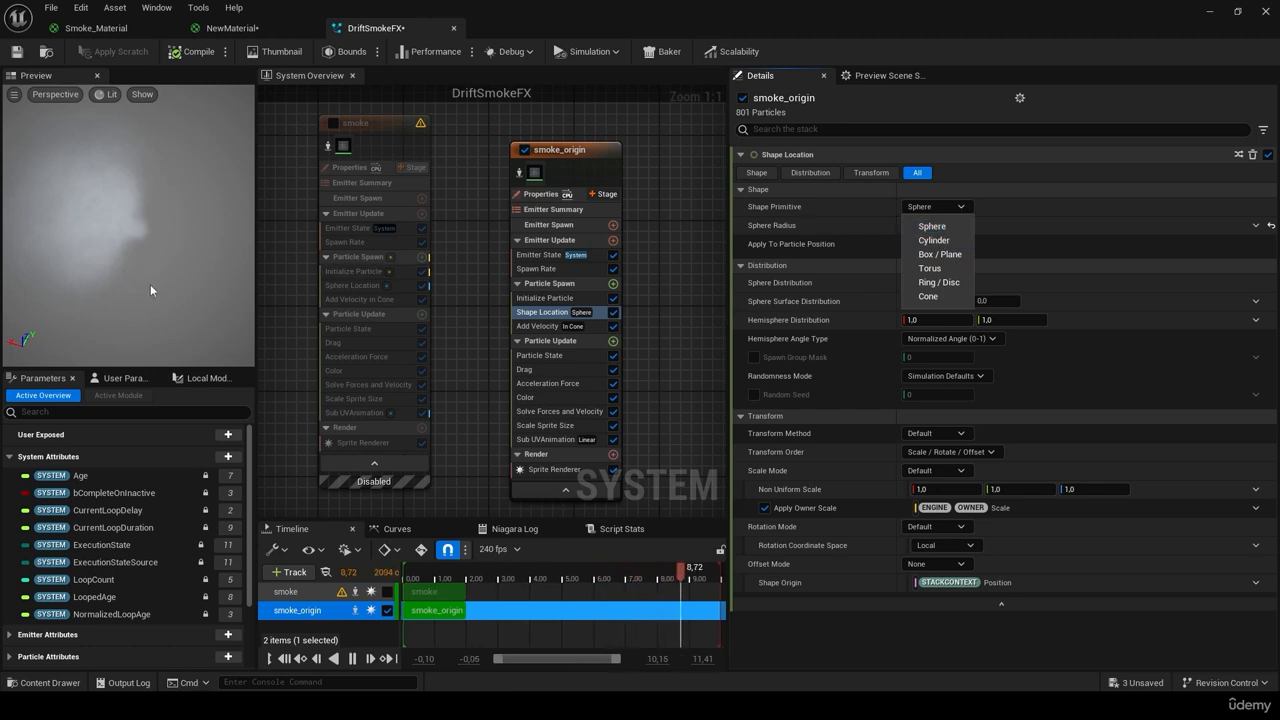
pyautogui.click(1054, 212)
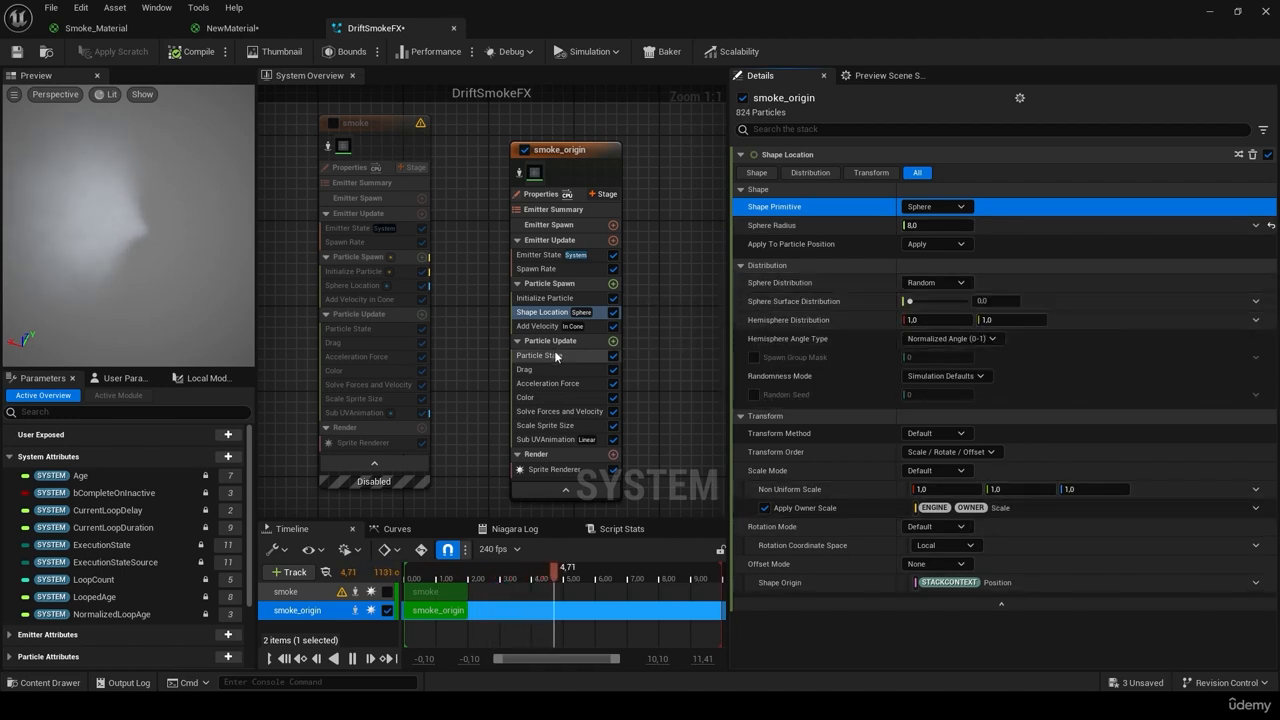
pyautogui.click(16, 52)
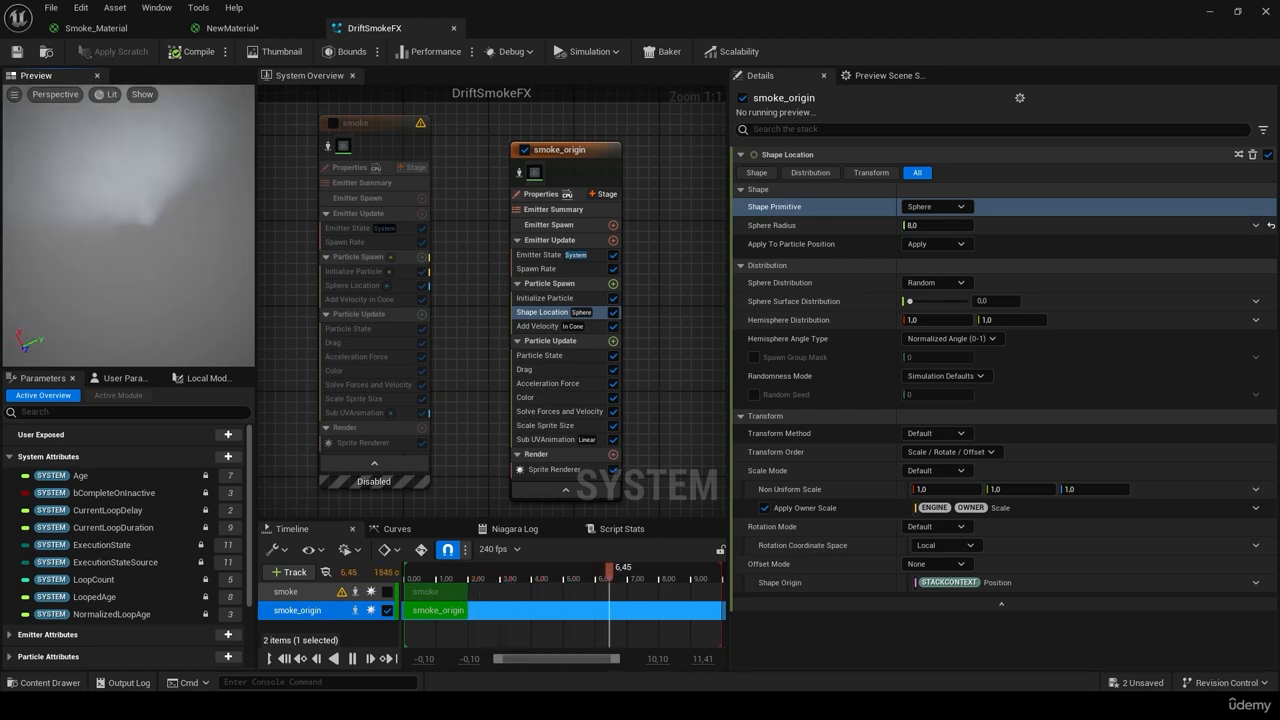
# Step: Set smoke_origin's Add Velocity speed to 310, then bring up the Scale Sprite Size curve
pyautogui.click(537, 326)
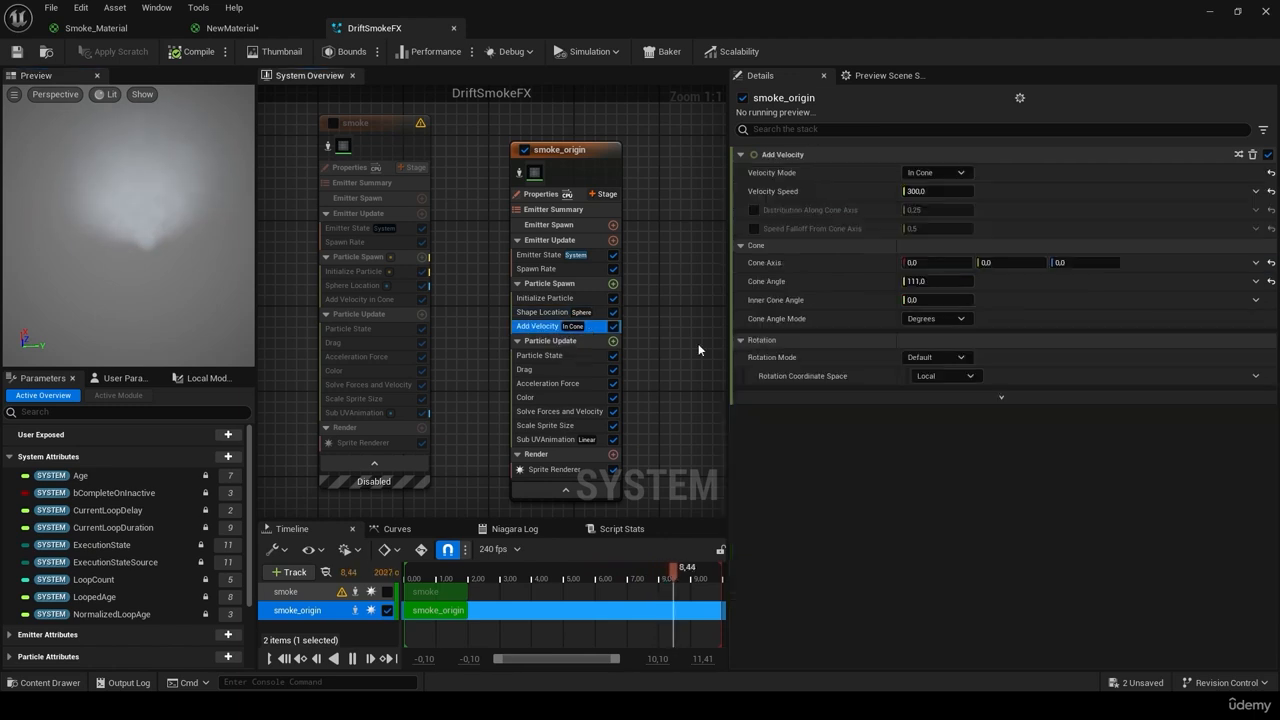
pyautogui.moveTo(937, 191); pyautogui.dragTo(1000, 191)
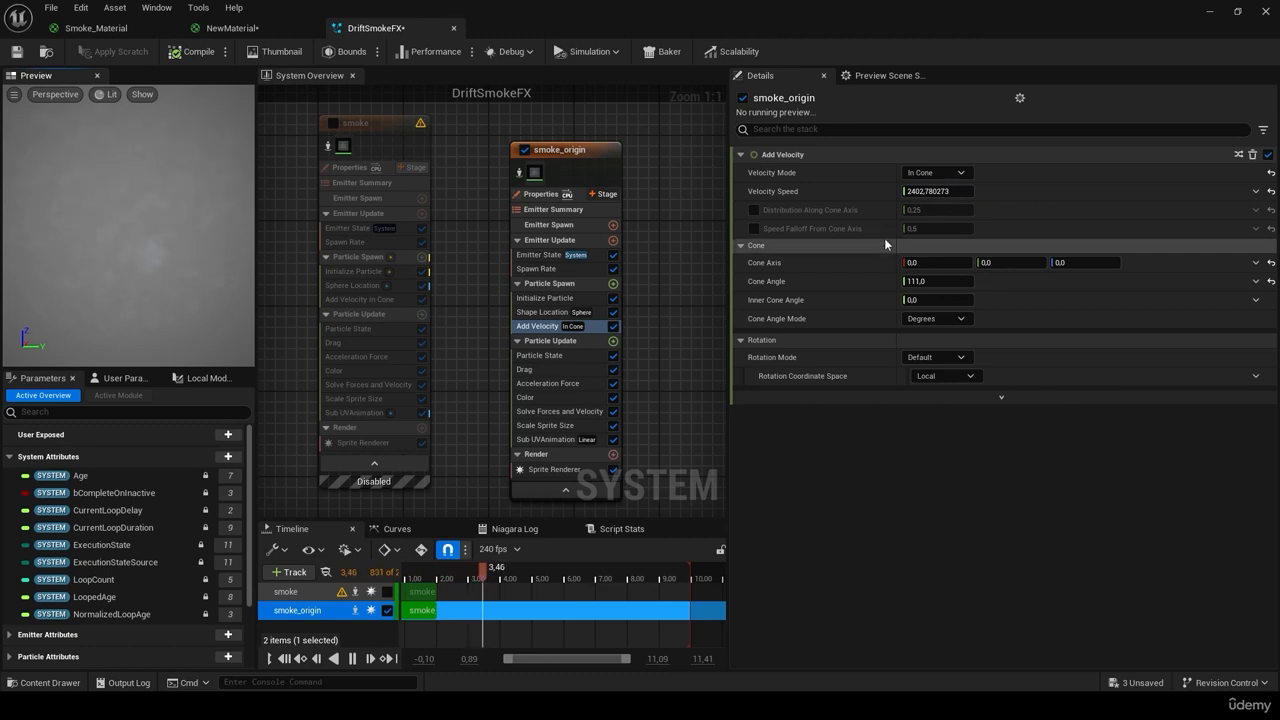
pyautogui.moveTo(938, 191); pyautogui.dragTo(903, 191)
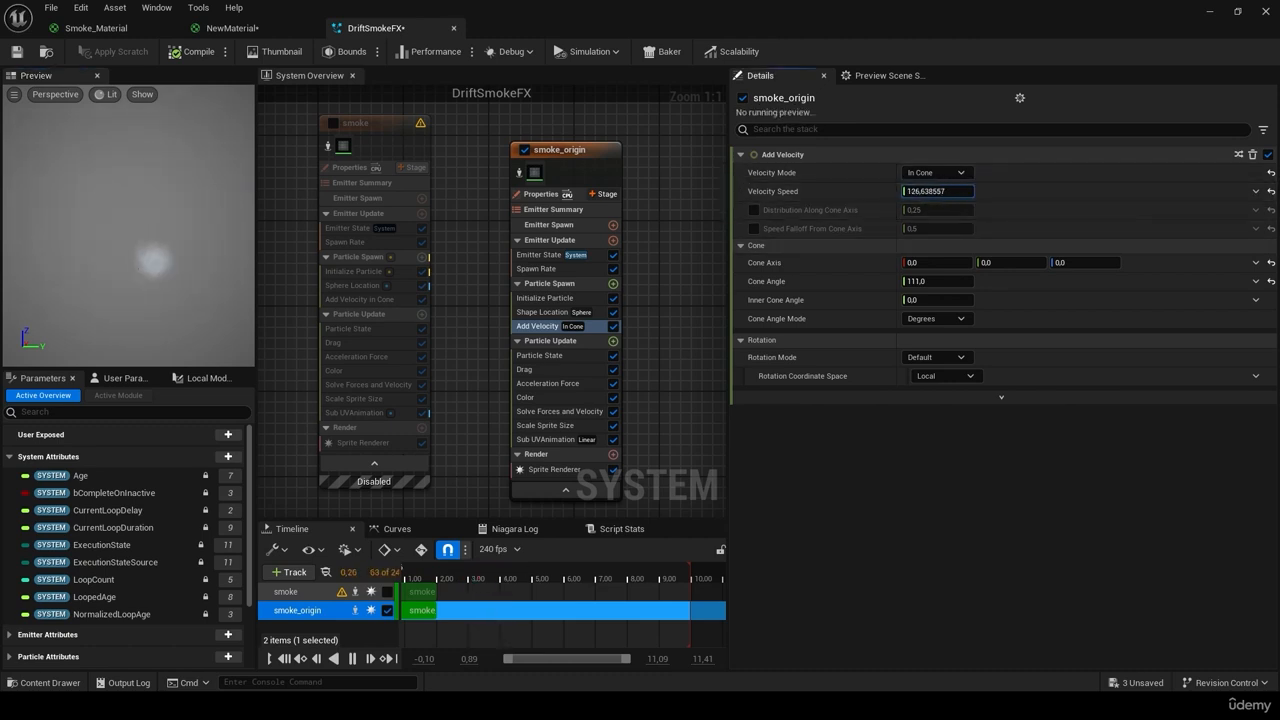
pyautogui.moveTo(84, 291)
pyautogui.mouseDown()
pyautogui.moveTo(135, 335)
pyautogui.moveTo(84, 291)
pyautogui.mouseUp()
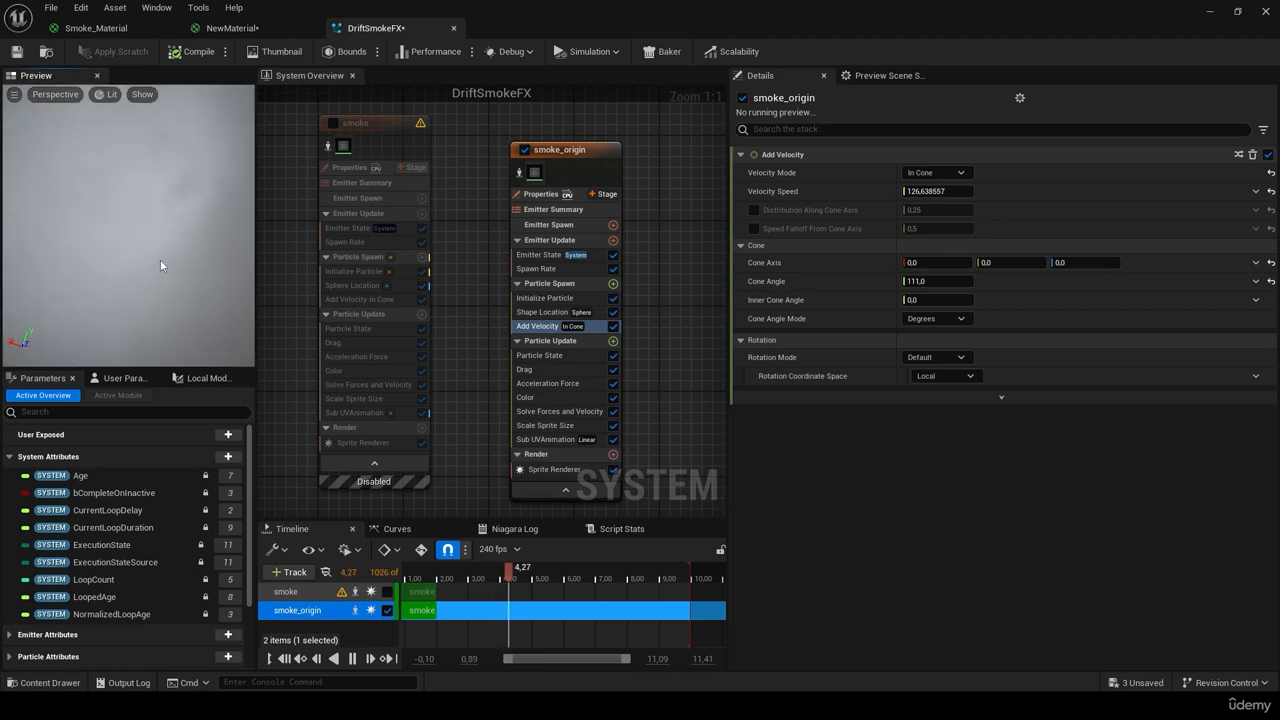
pyautogui.click(928, 191)
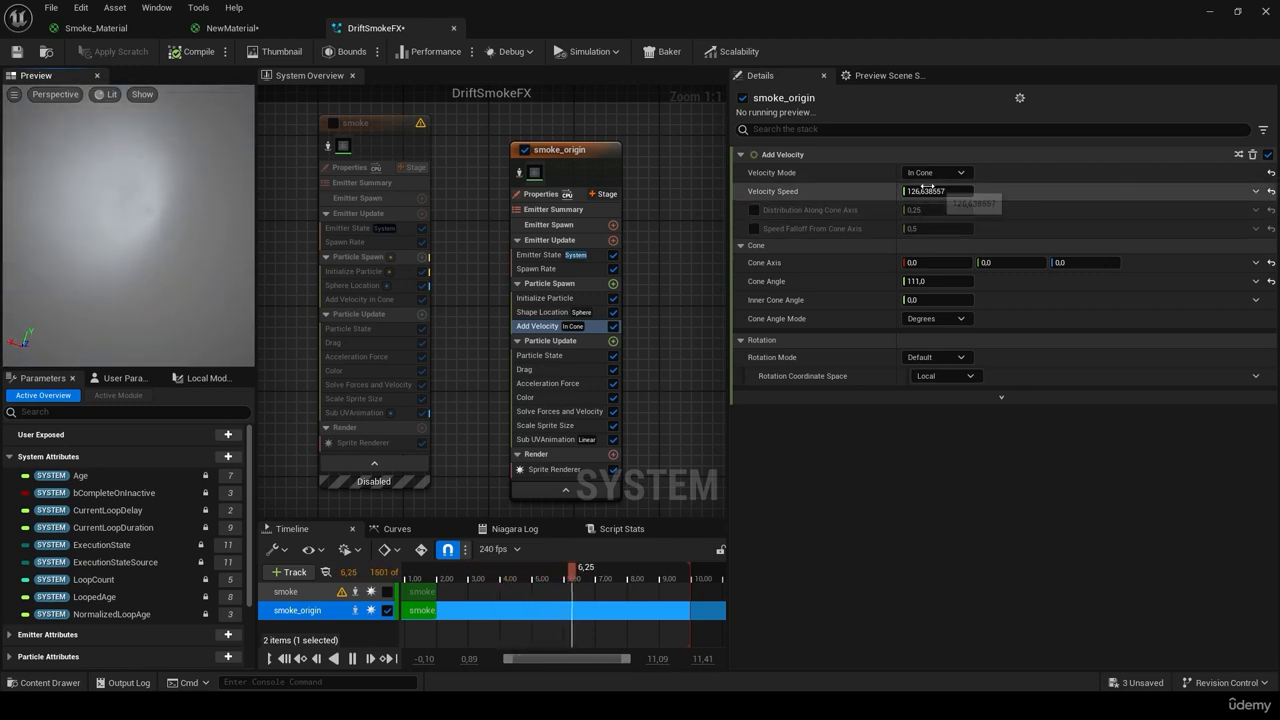
pyautogui.write('310')
pyautogui.press('Return')
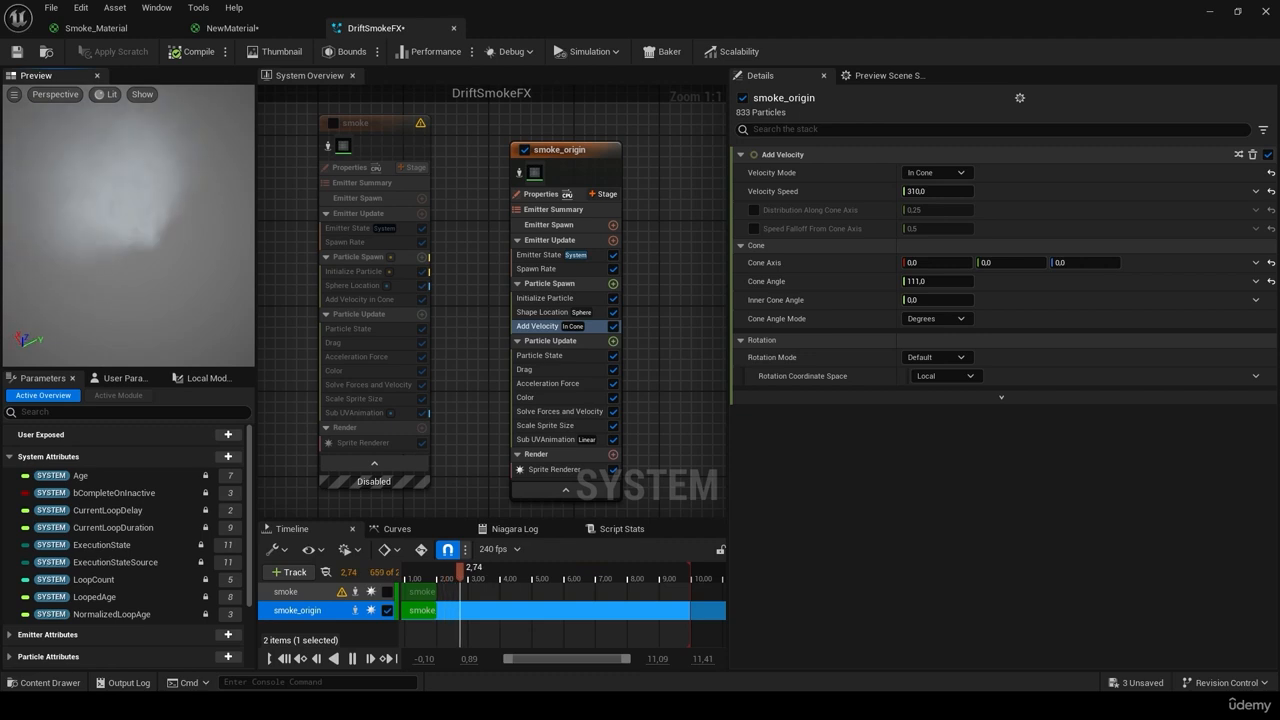
pyautogui.click(563, 428)
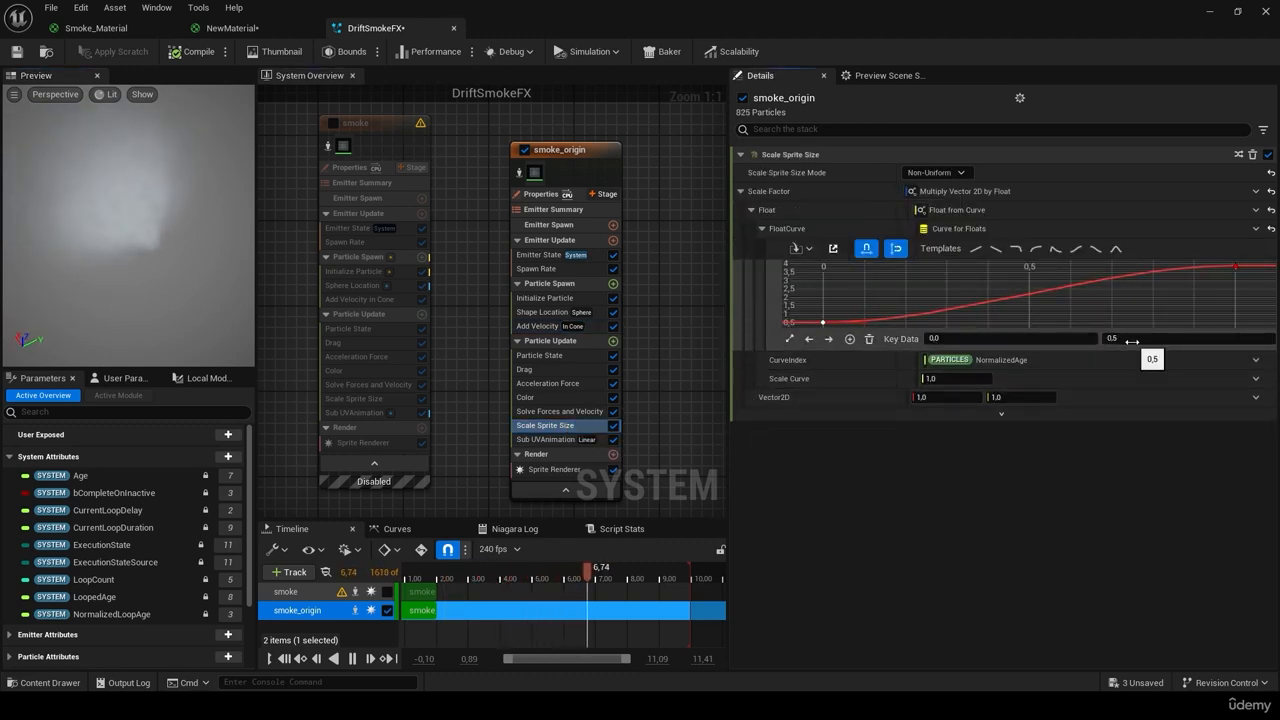
# Step: Commit 1,0 as the size curve's first key, save, and nudge the smoke_origin node upward
pyautogui.press('Return')
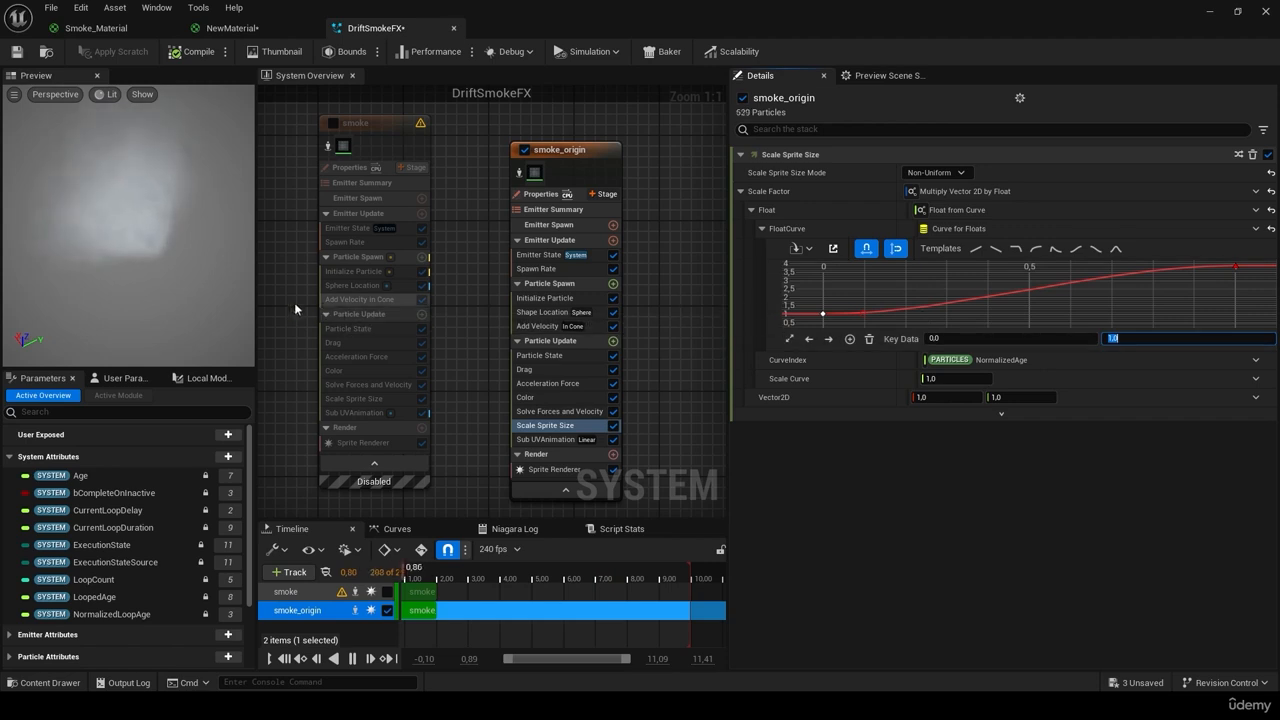
pyautogui.click(17, 50)
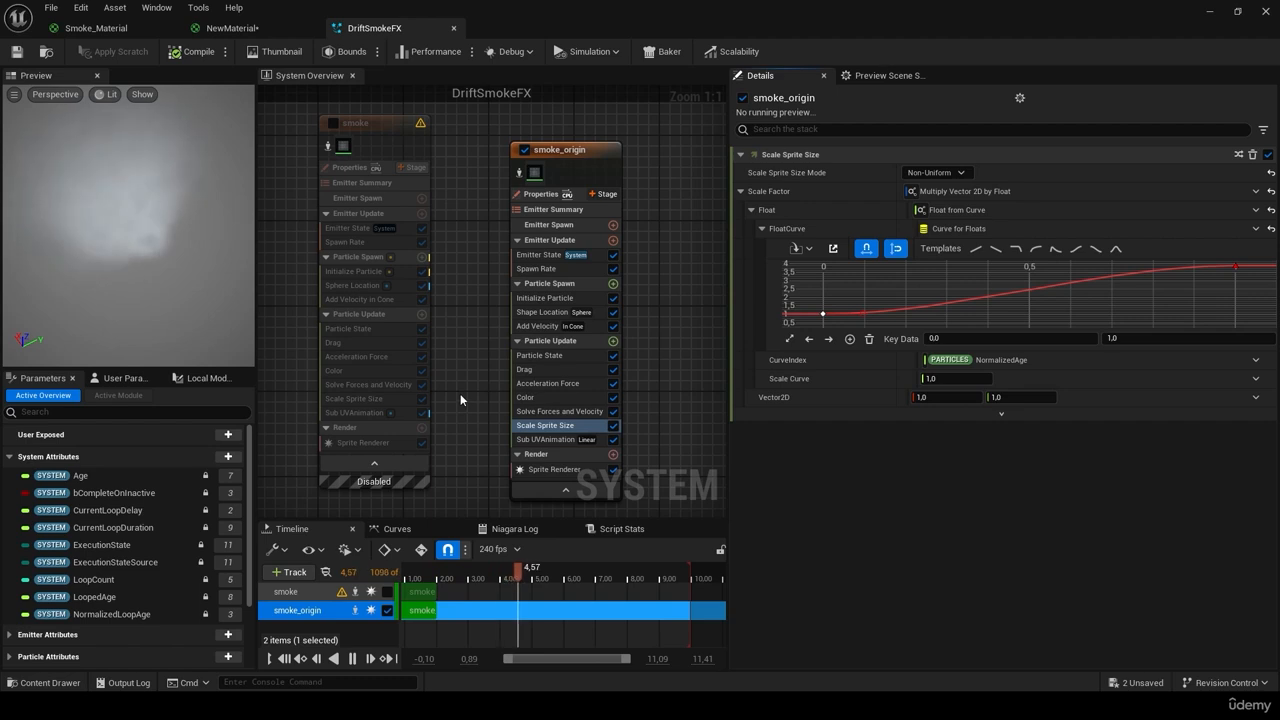
pyautogui.click(374, 124)
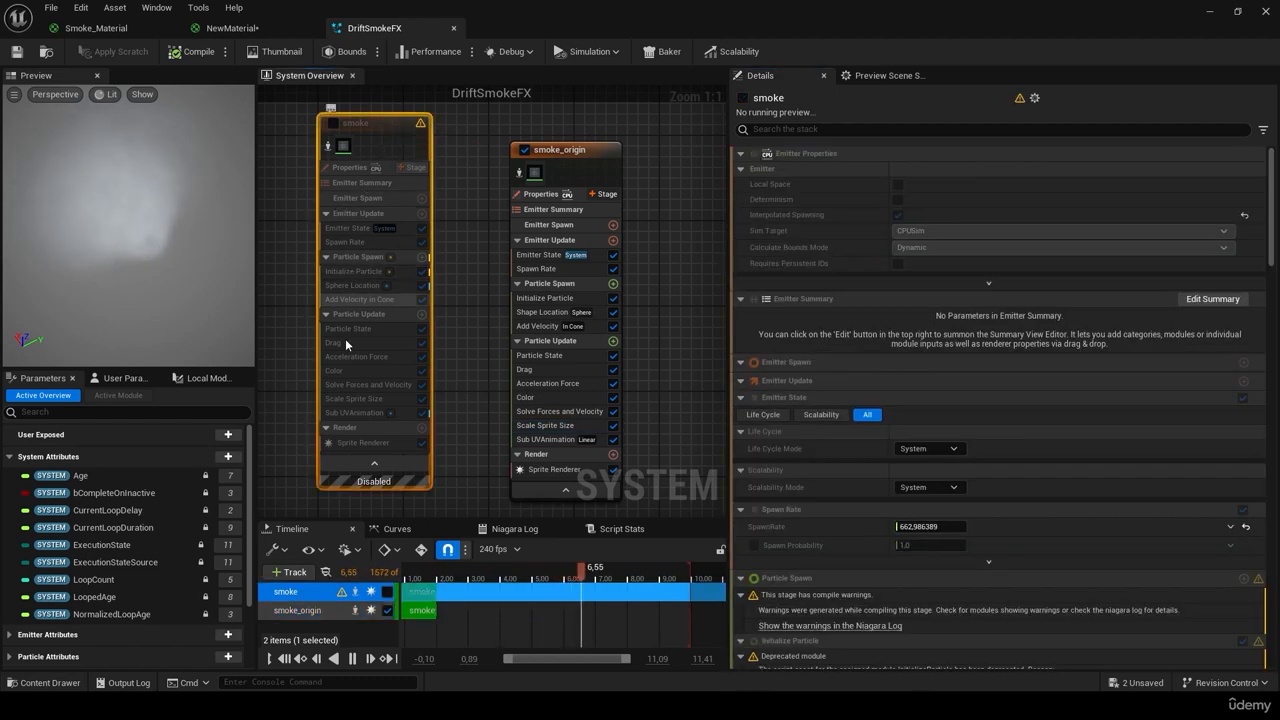
pyautogui.click(569, 154)
pyautogui.moveTo(568, 155); pyautogui.dragTo(567, 129)
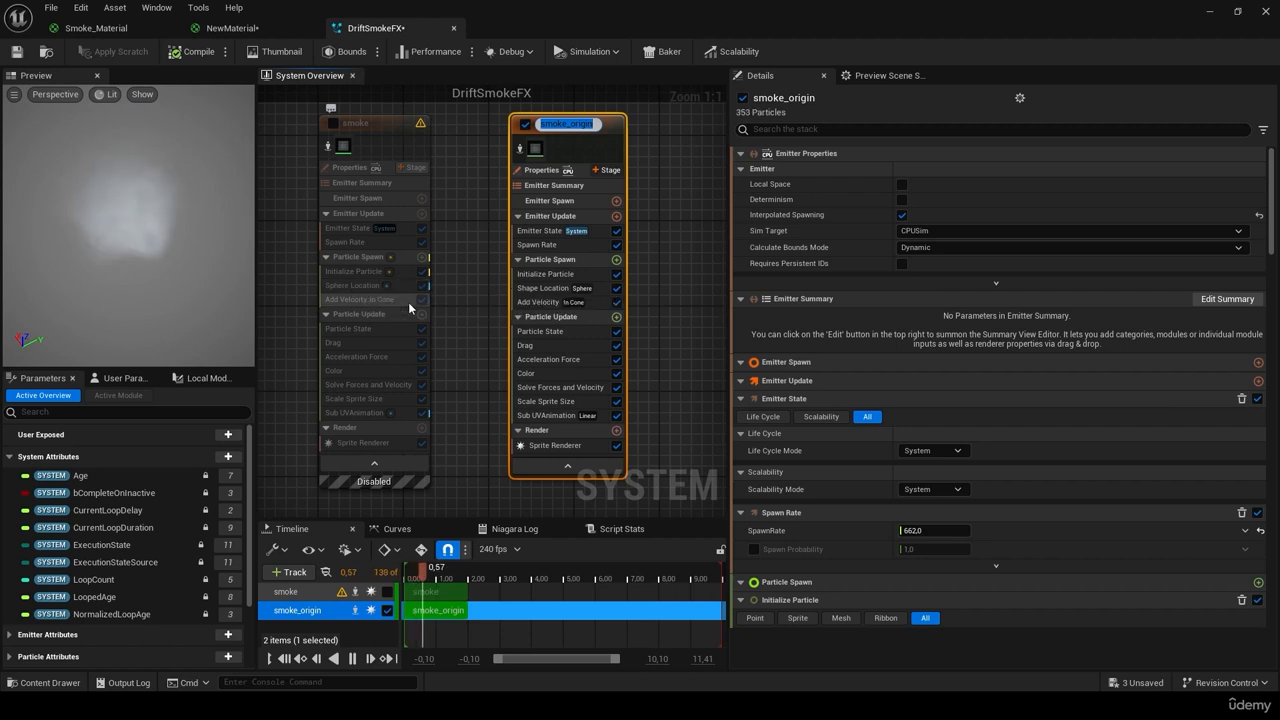
pyautogui.moveTo(456, 378); pyautogui.dragTo(412, 352, button='right')
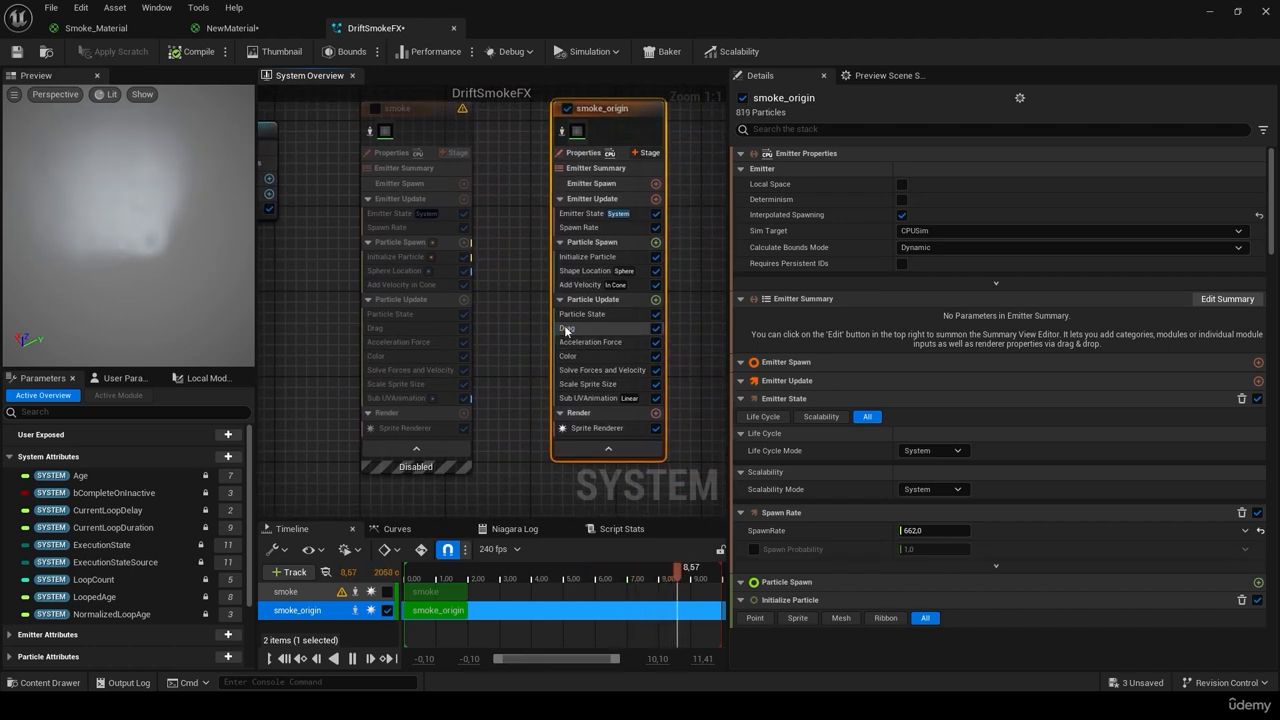
# Step: Compare the Drag, Acceleration Force and Color modules between smoke and smoke_origin
pyautogui.click(566, 330)
pyautogui.click(400, 328)
pyautogui.click(398, 342)
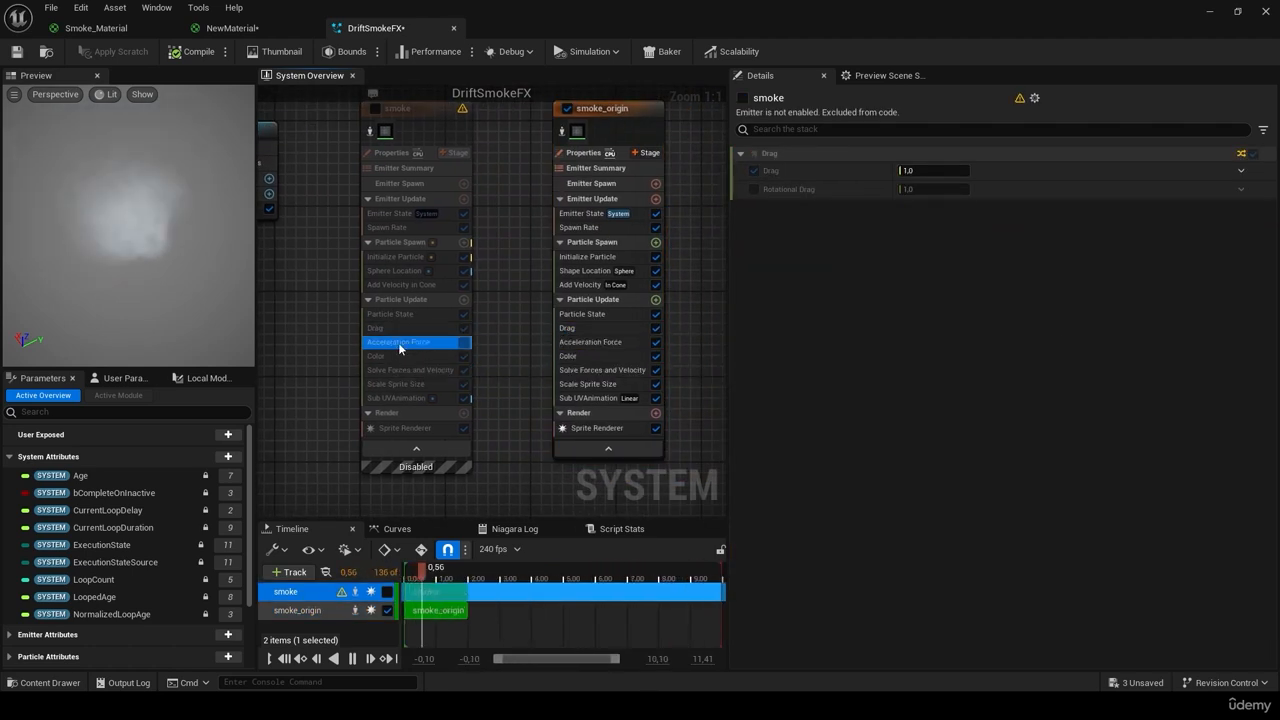
pyautogui.click(630, 344)
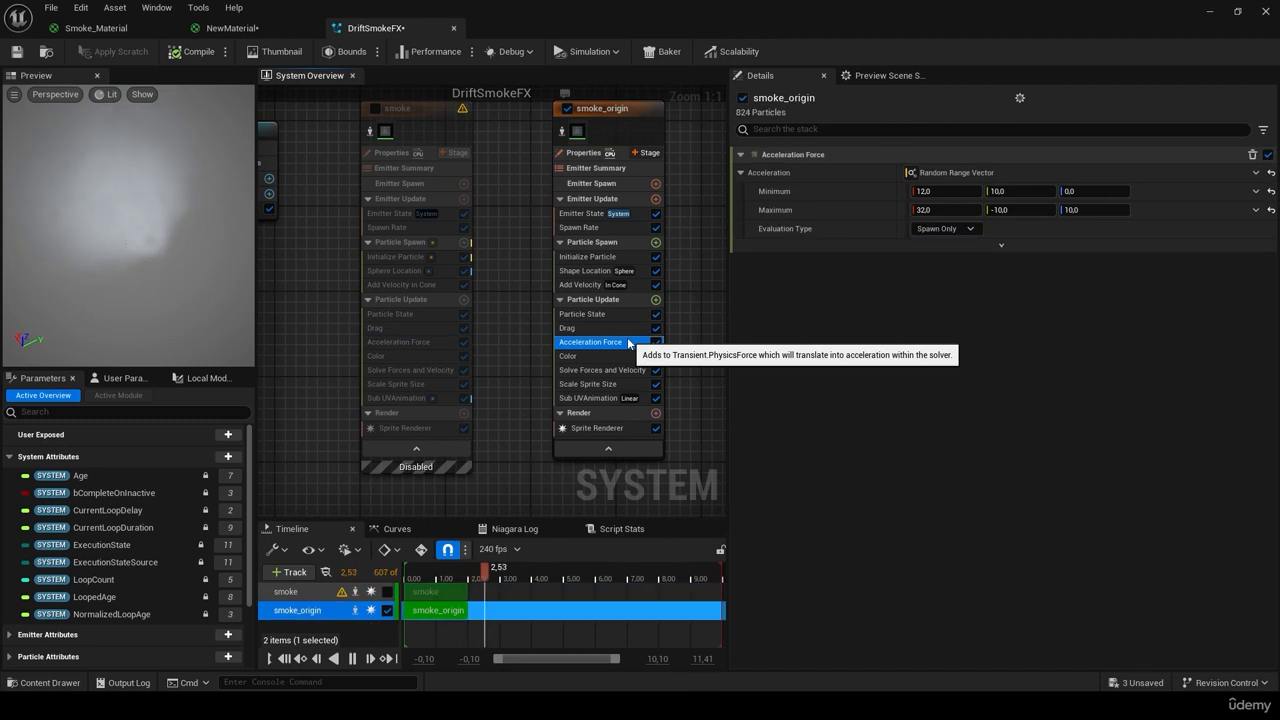
pyautogui.click(378, 356)
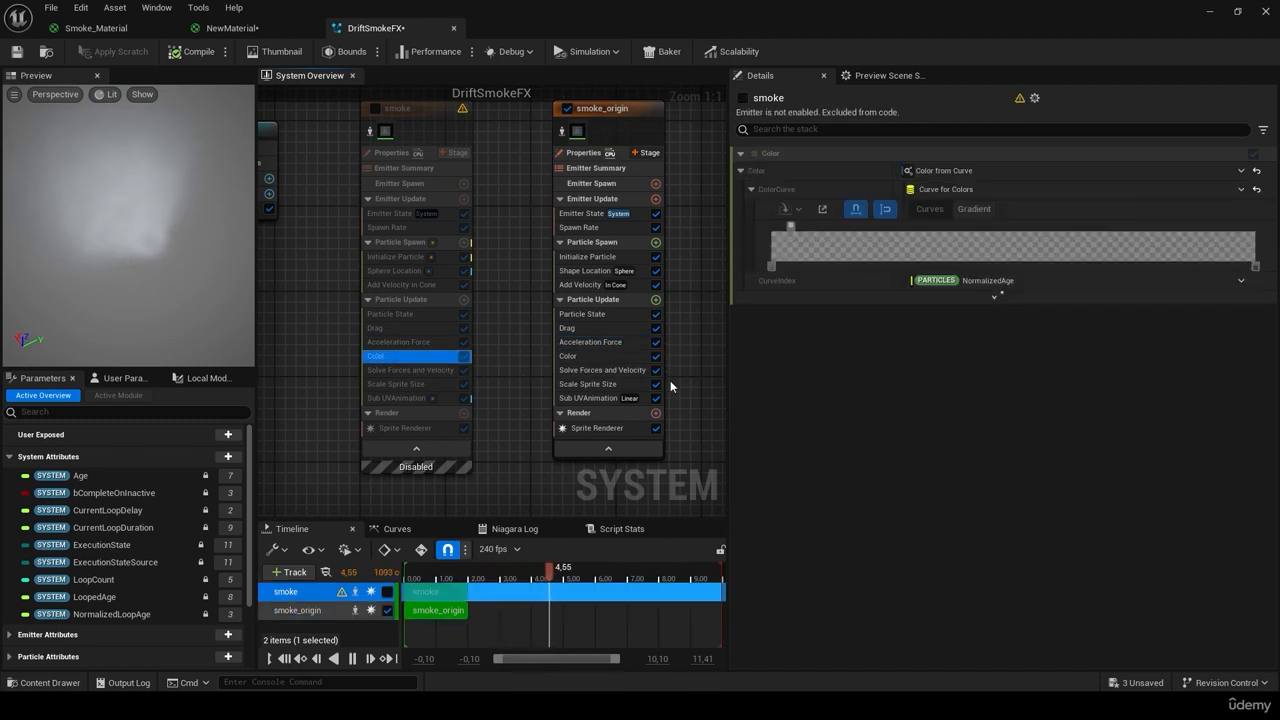
pyautogui.click(592, 357)
pyautogui.click(445, 356)
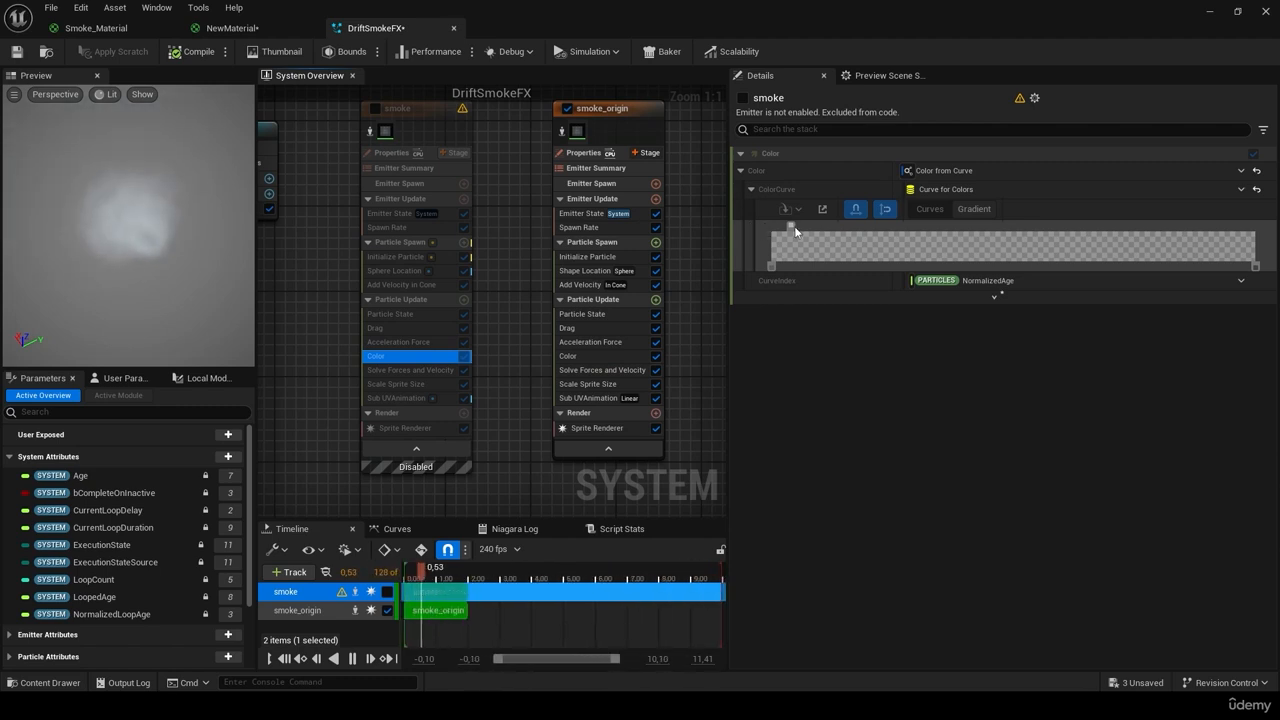
pyautogui.click(603, 356)
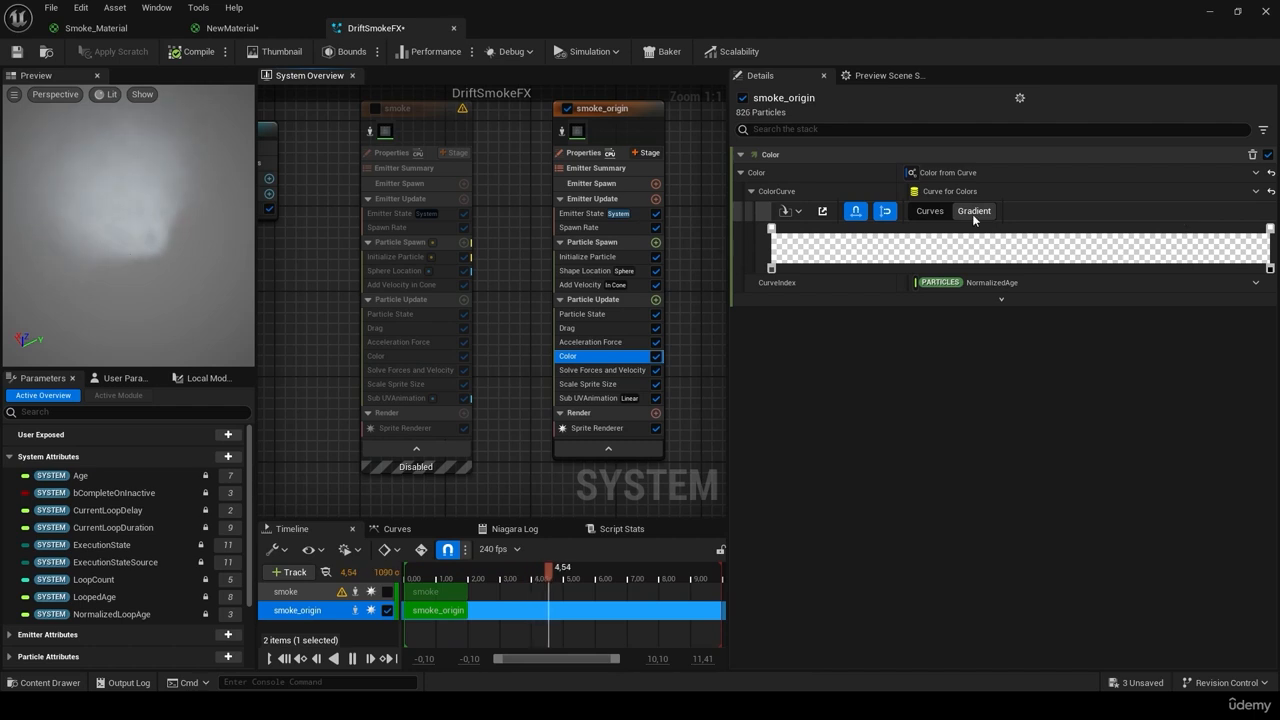
# Step: Compare Solve Forces and Velocity, Scale Sprite Size, Sub UVAnimation and Spawn Rate between both emitters
pyautogui.click(600, 370)
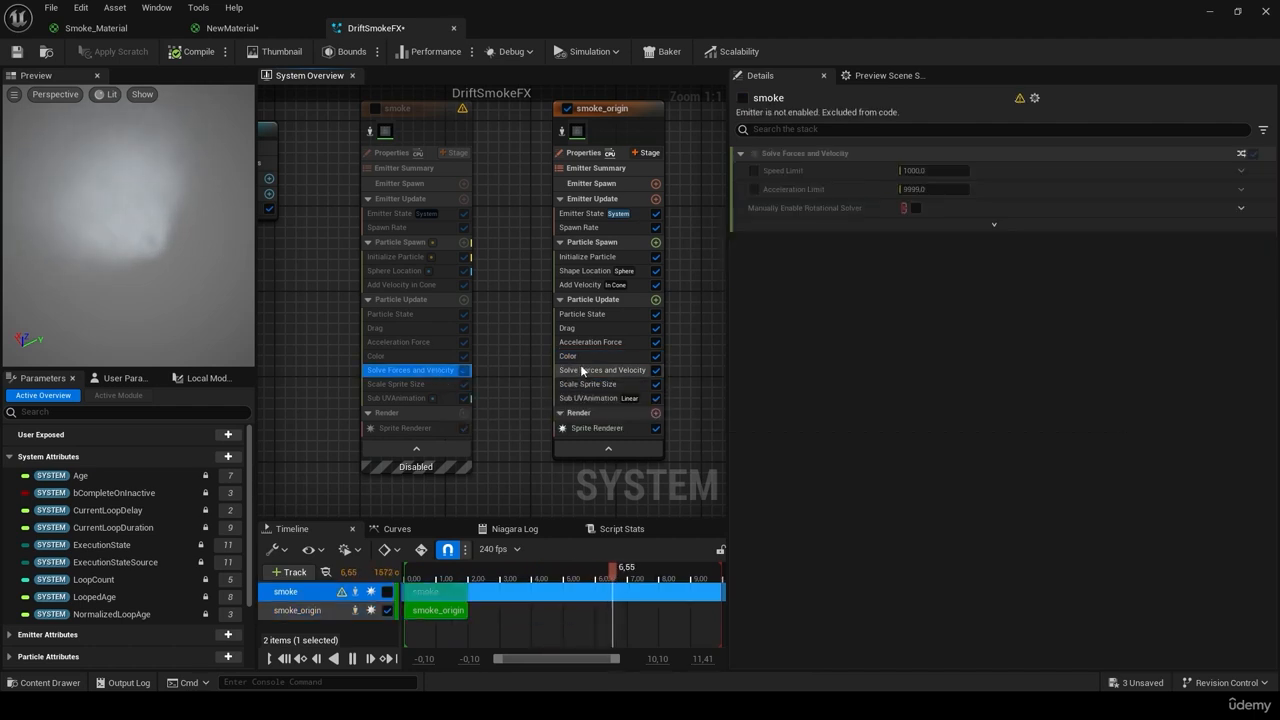
pyautogui.click(430, 384)
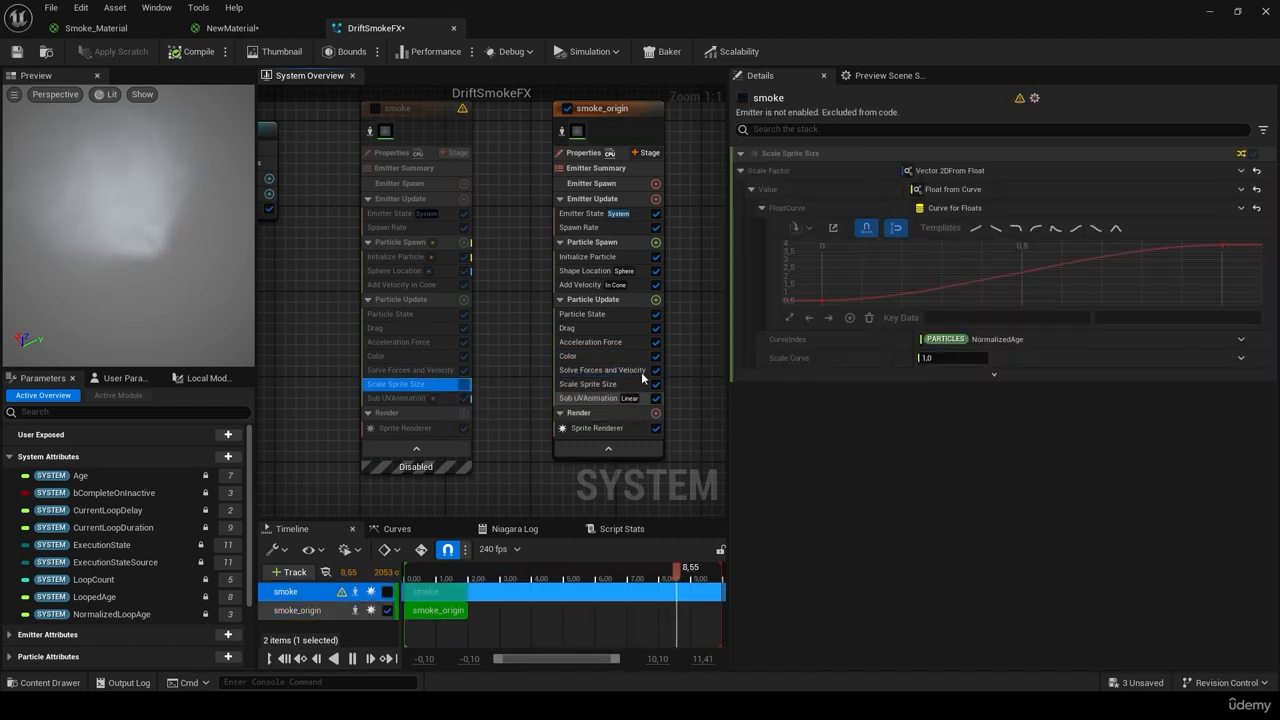
pyautogui.click(592, 383)
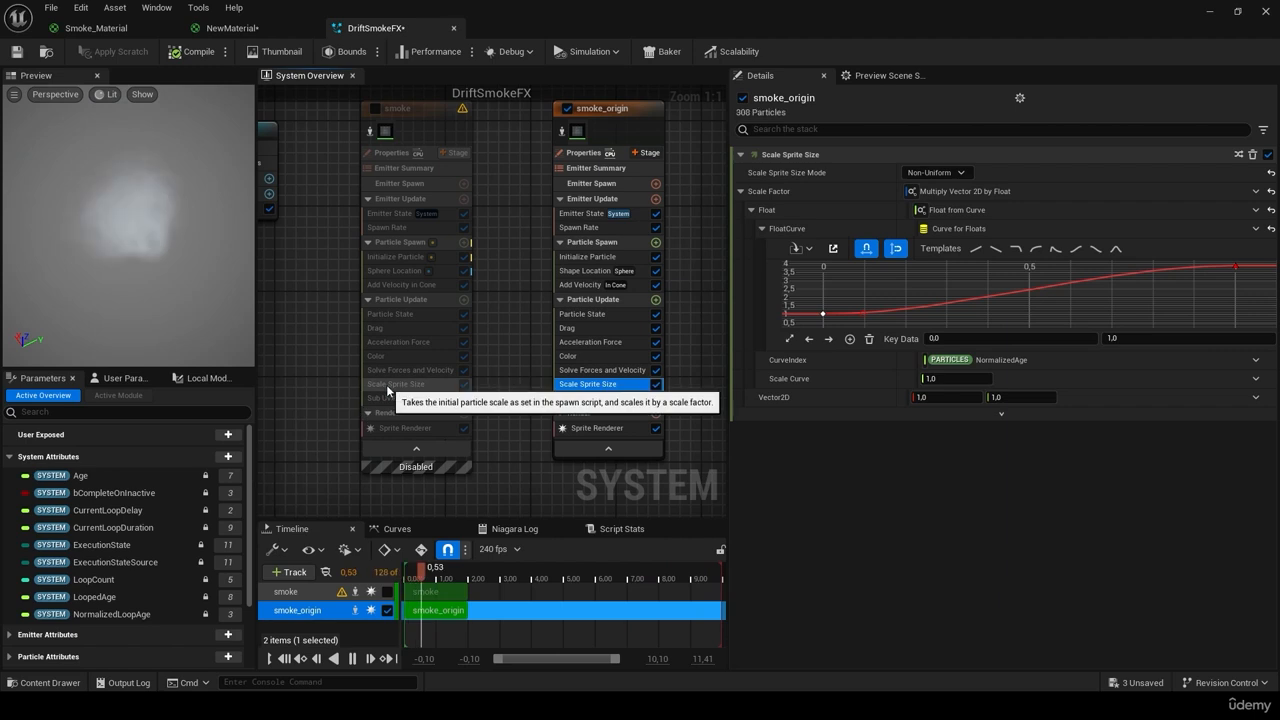
pyautogui.click(1236, 268)
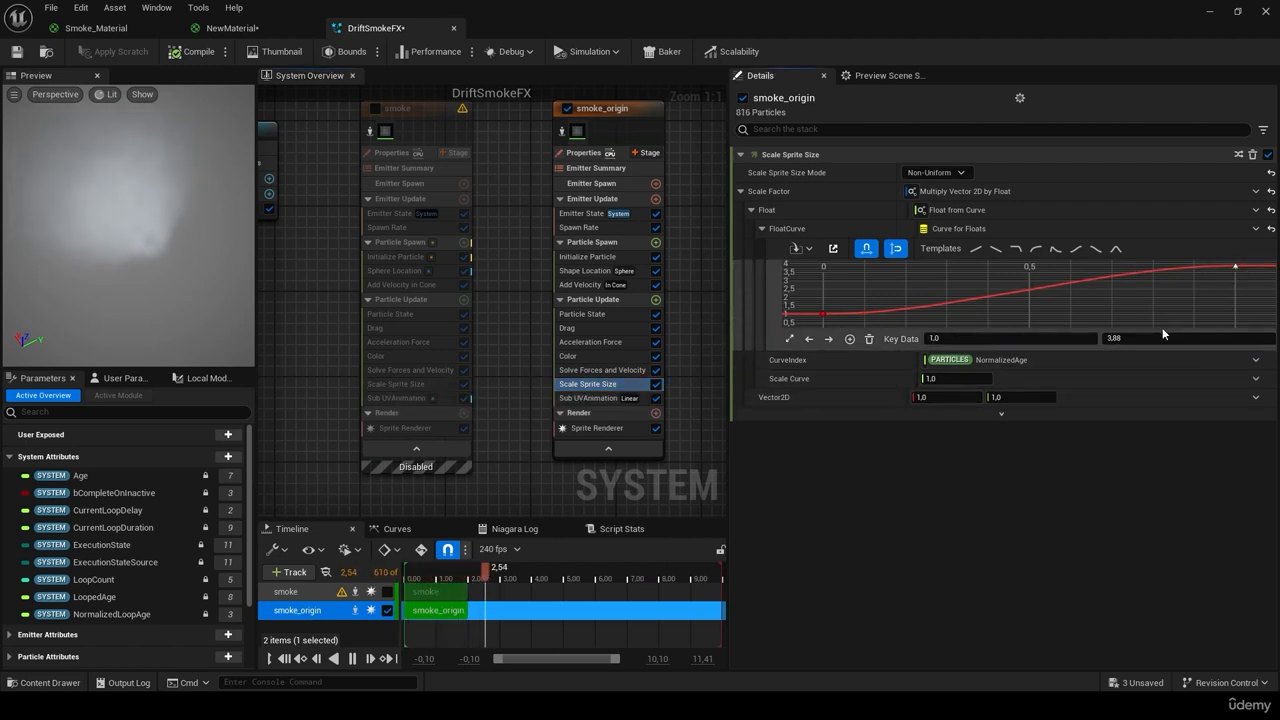
pyautogui.click(412, 398)
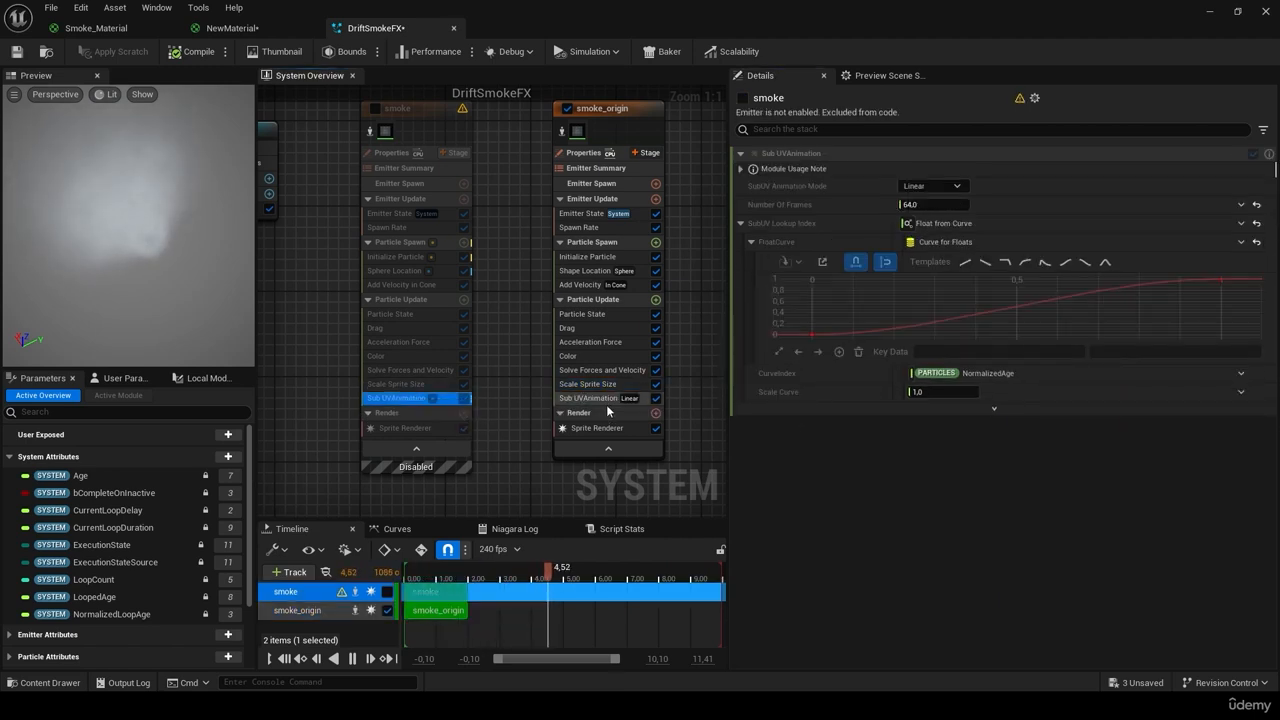
pyautogui.click(590, 398)
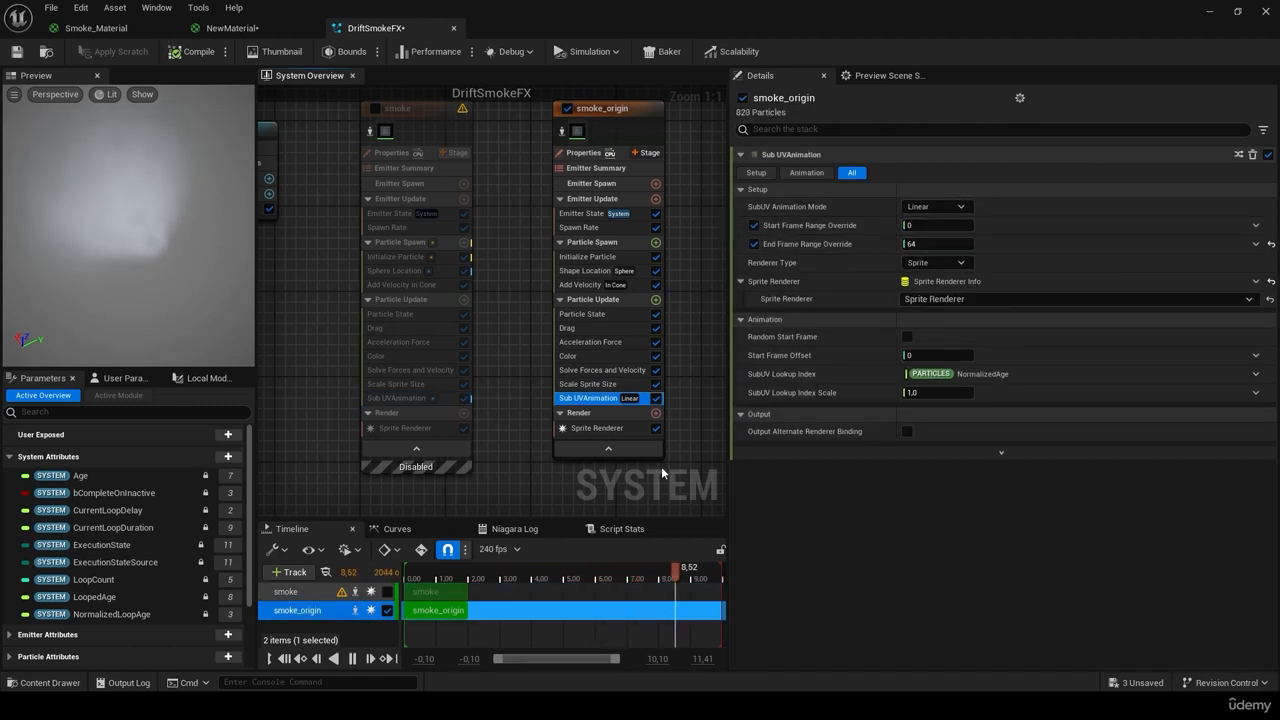
pyautogui.click(580, 227)
pyautogui.click(420, 231)
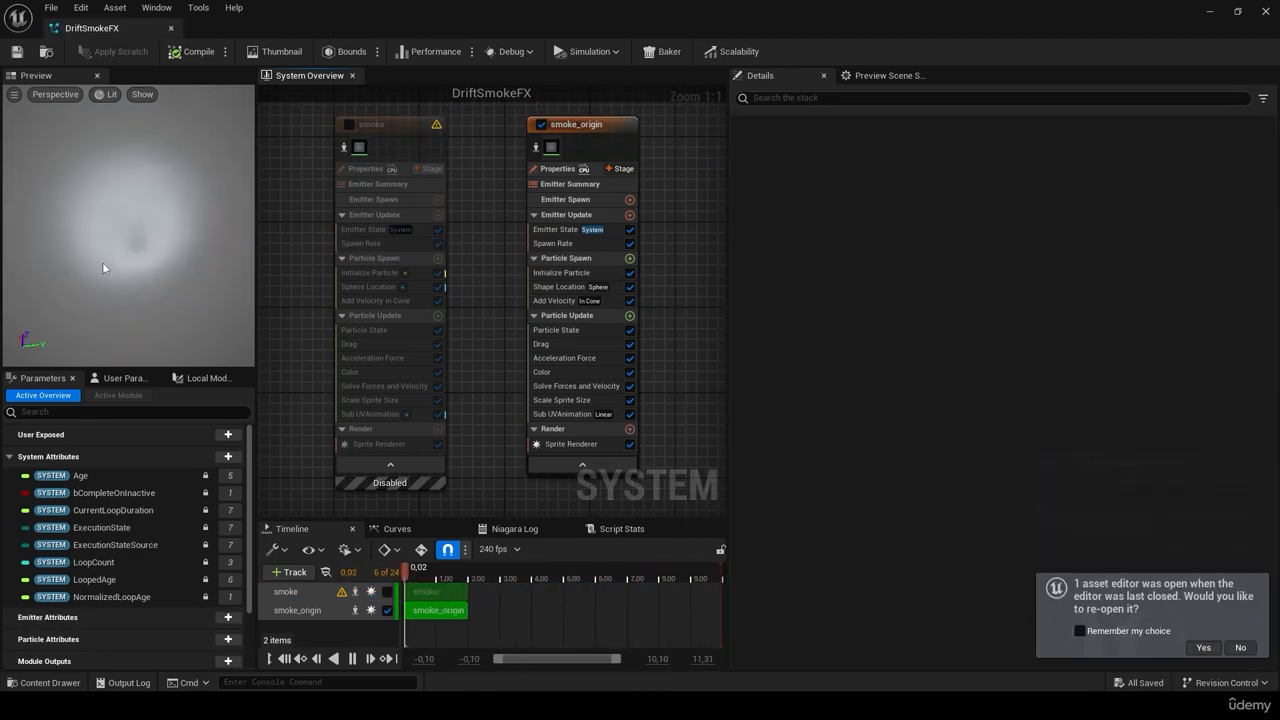
# Step: Lower smoke_origin's Spawn Rate to 450
pyautogui.click(566, 371)
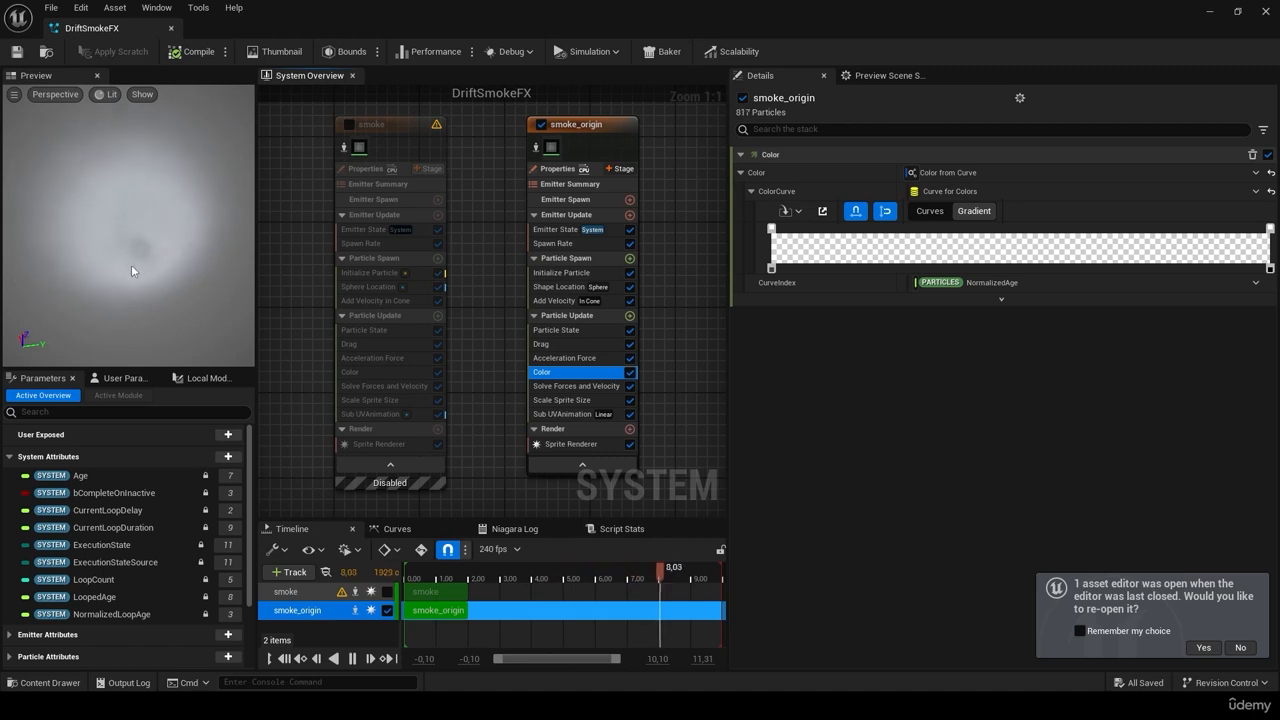
pyautogui.click(565, 243)
pyautogui.click(931, 173)
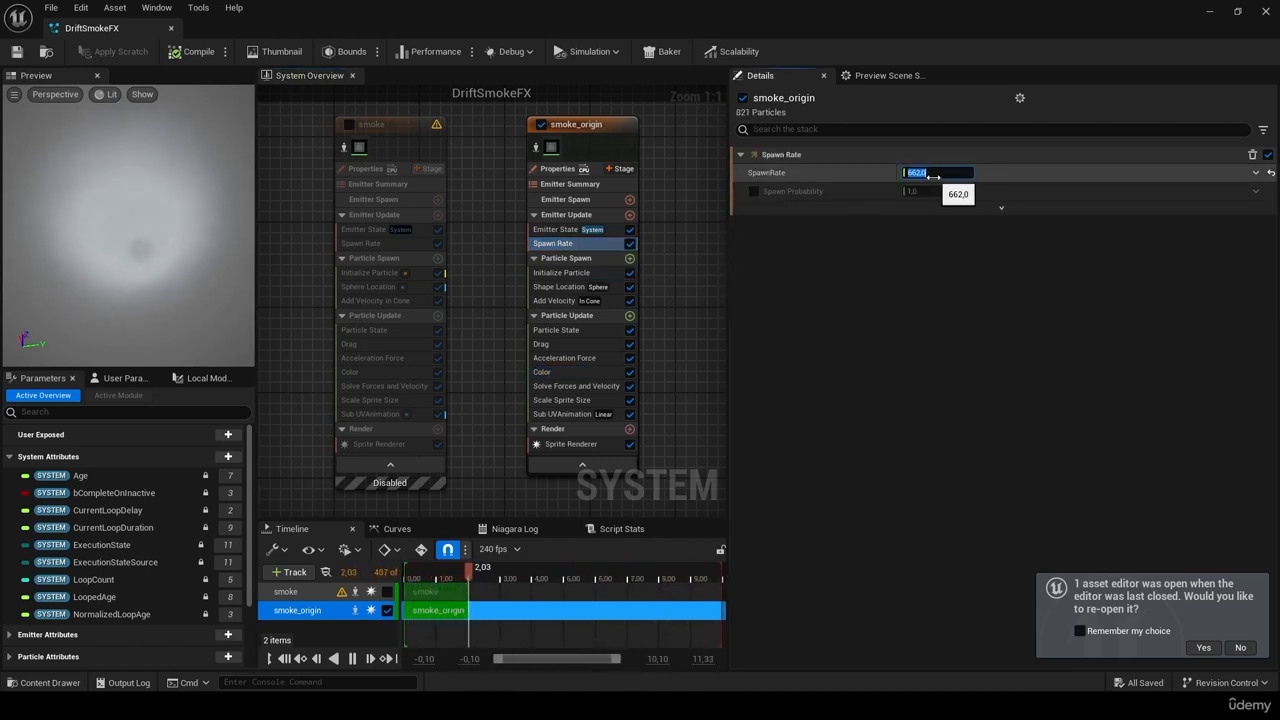
pyautogui.write('450')
pyautogui.press('Return')
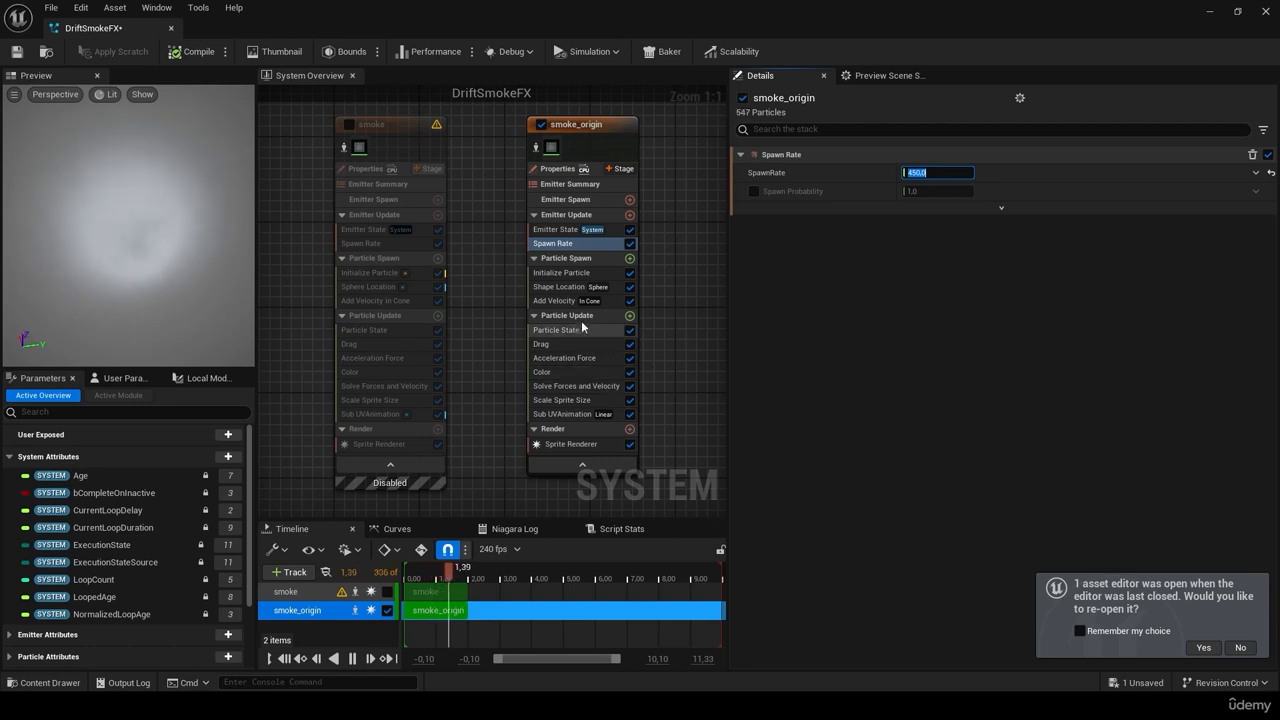
# Step: Set the colour gradient's first opacity stop to 0,02, save DriftSmokeFX, and recheck the spawn rate
pyautogui.click(545, 371)
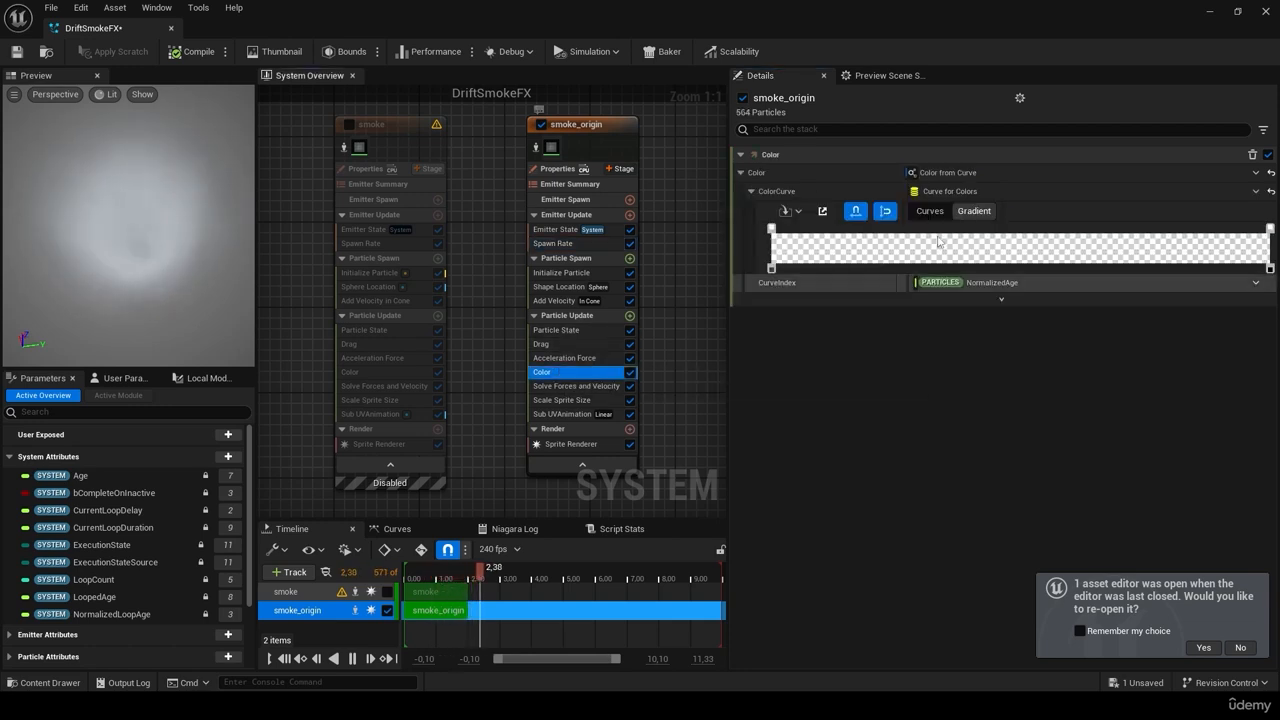
pyautogui.click(776, 269)
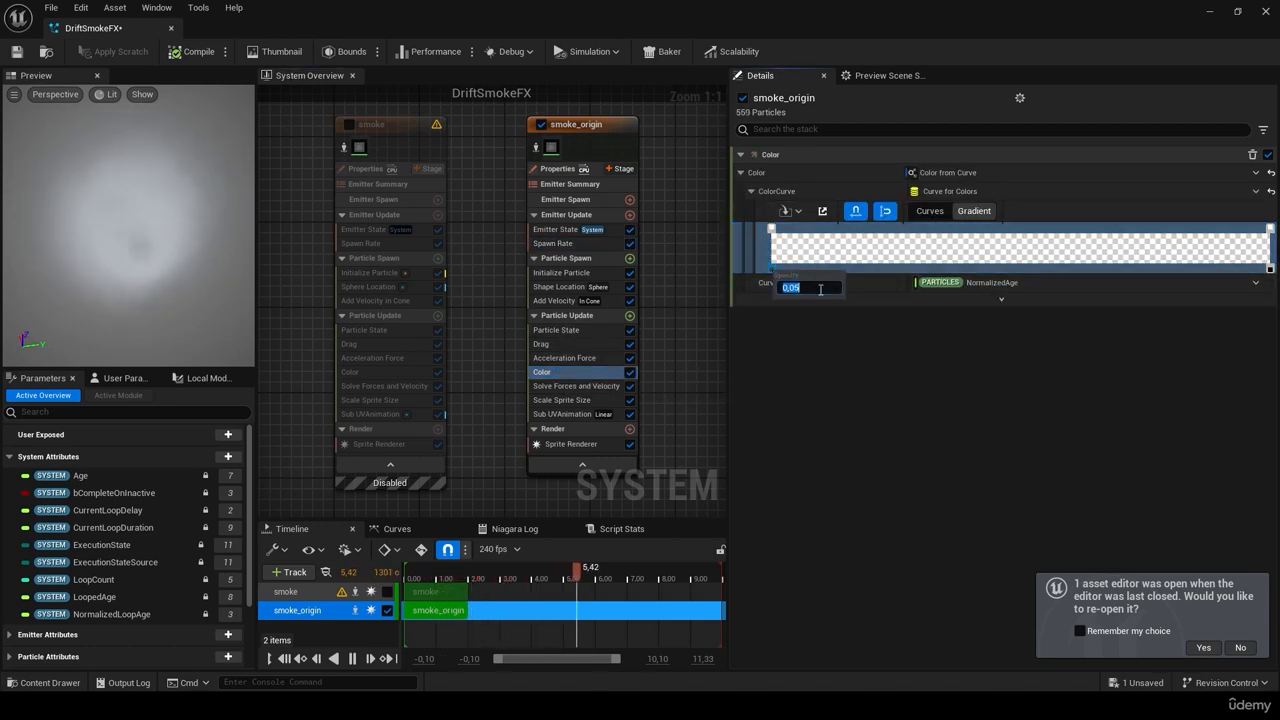
pyautogui.click(846, 347)
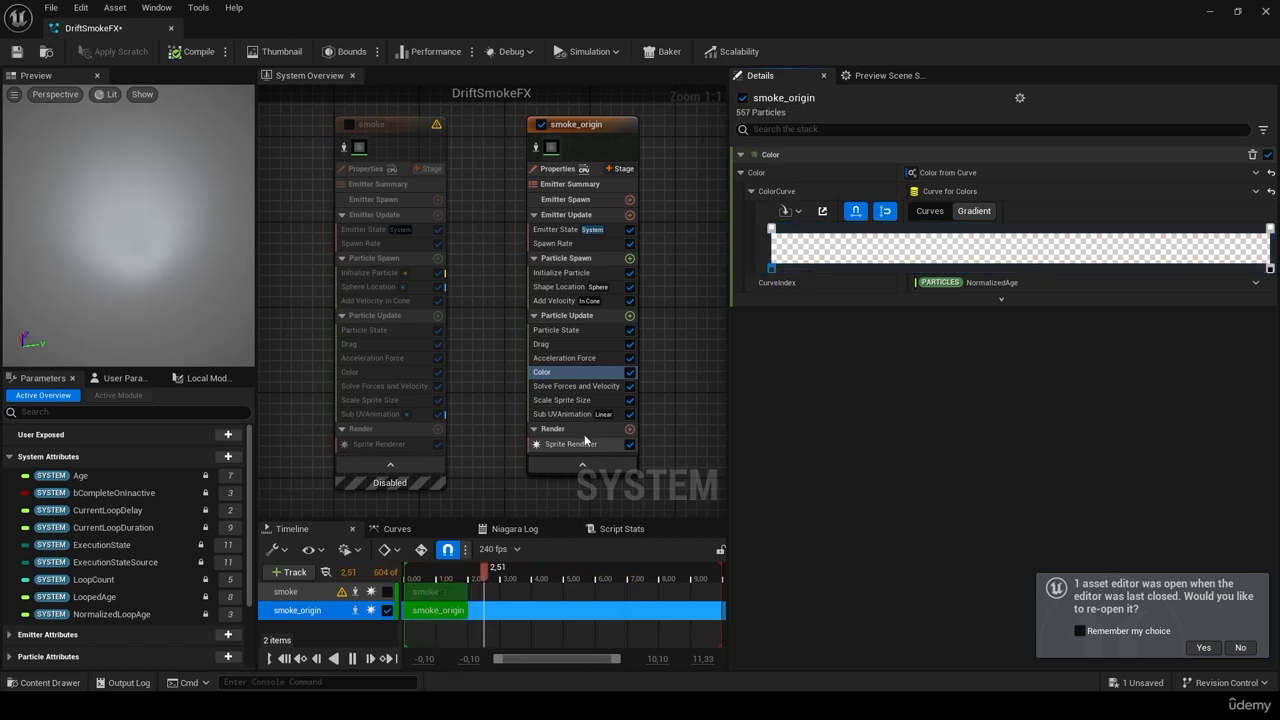
pyautogui.click(15, 54)
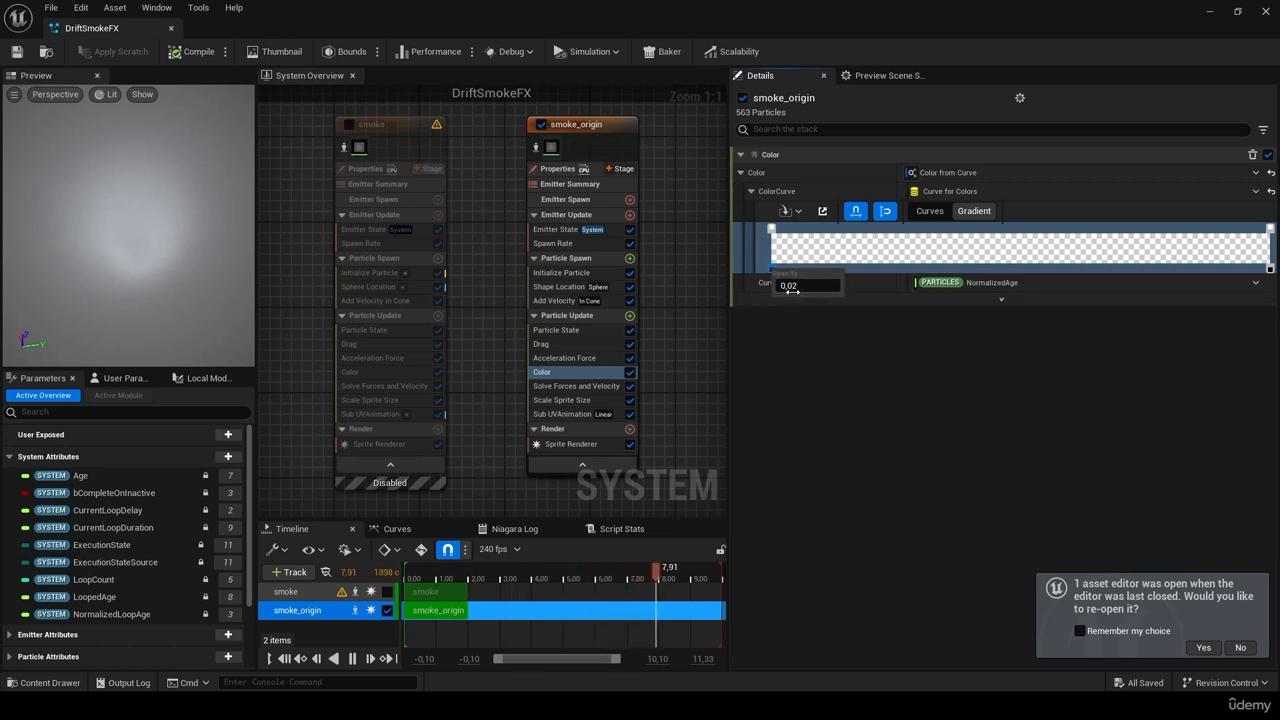
pyautogui.click(812, 358)
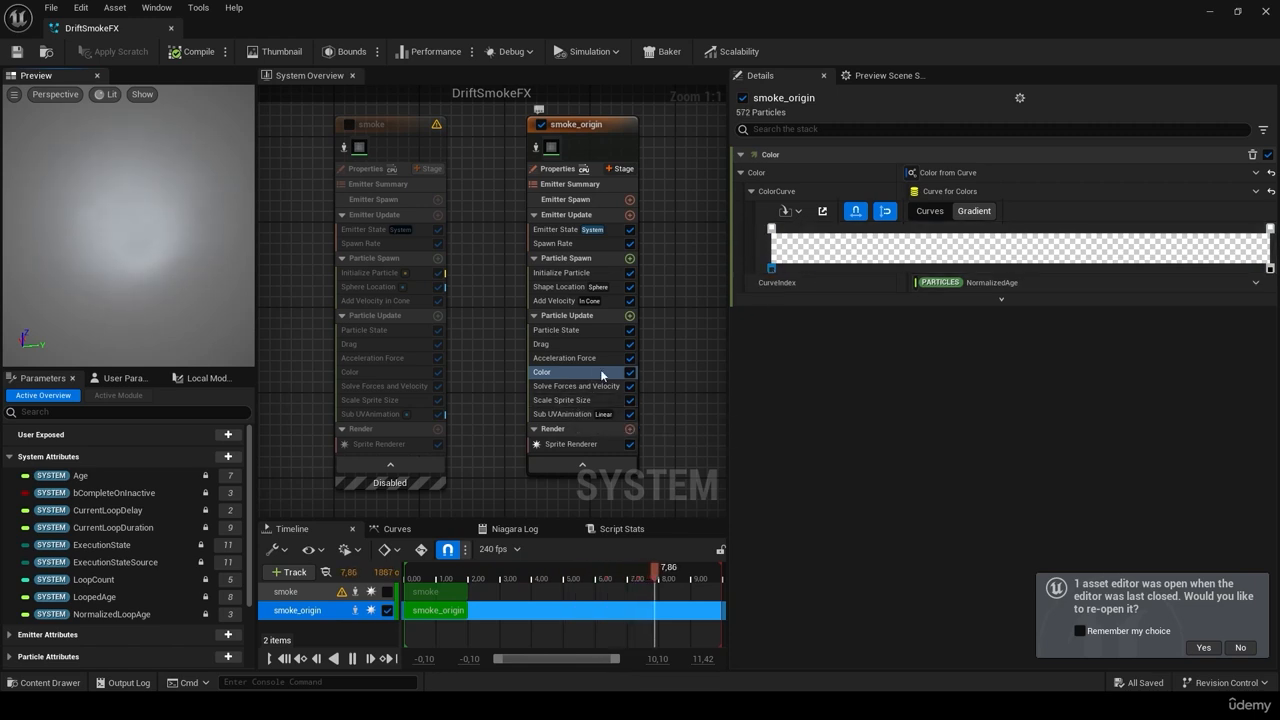
pyautogui.click(578, 244)
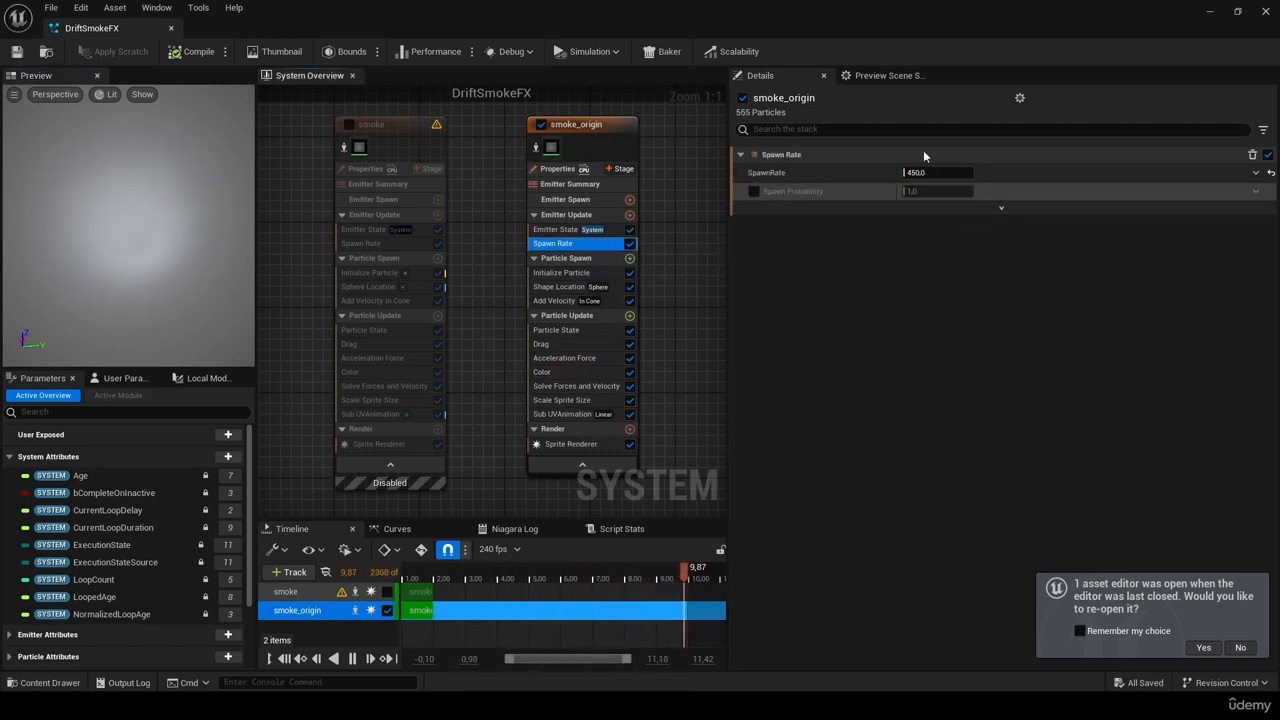